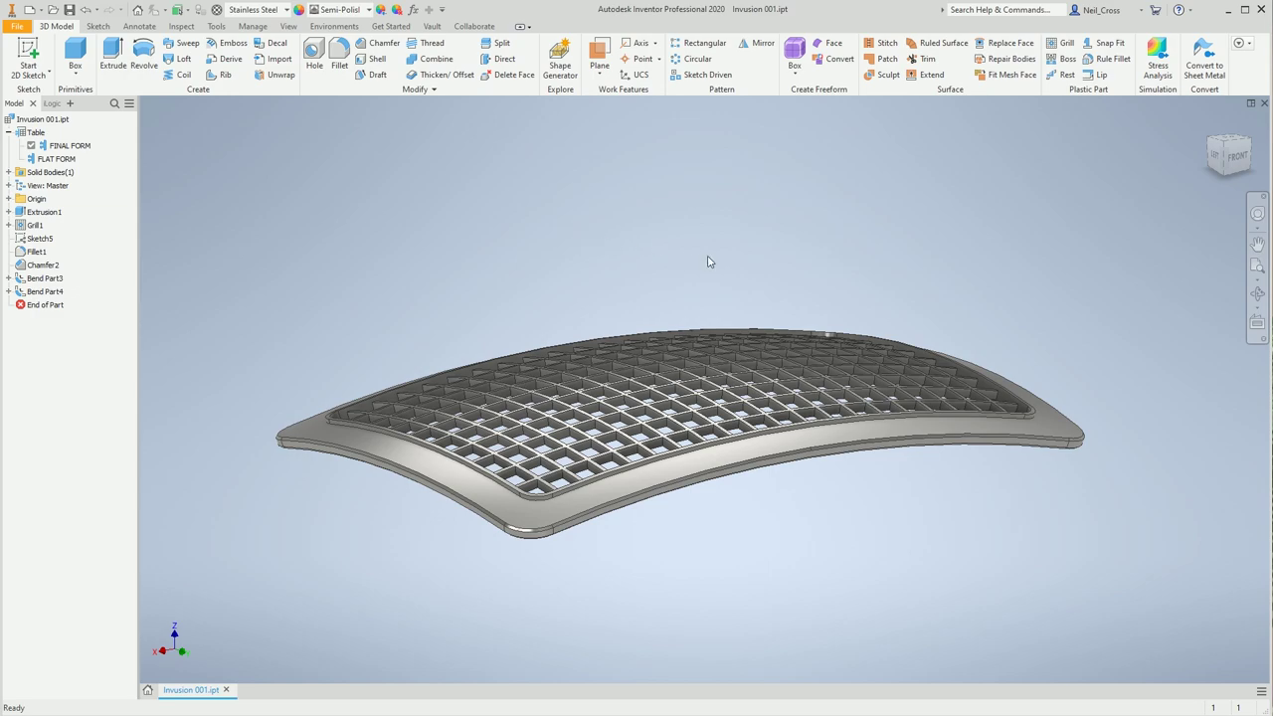
Step: Check the mass, area and volume of the finished Invusion 001 part in its physical iProperties
middle_drag(630, 301, 581, 289)
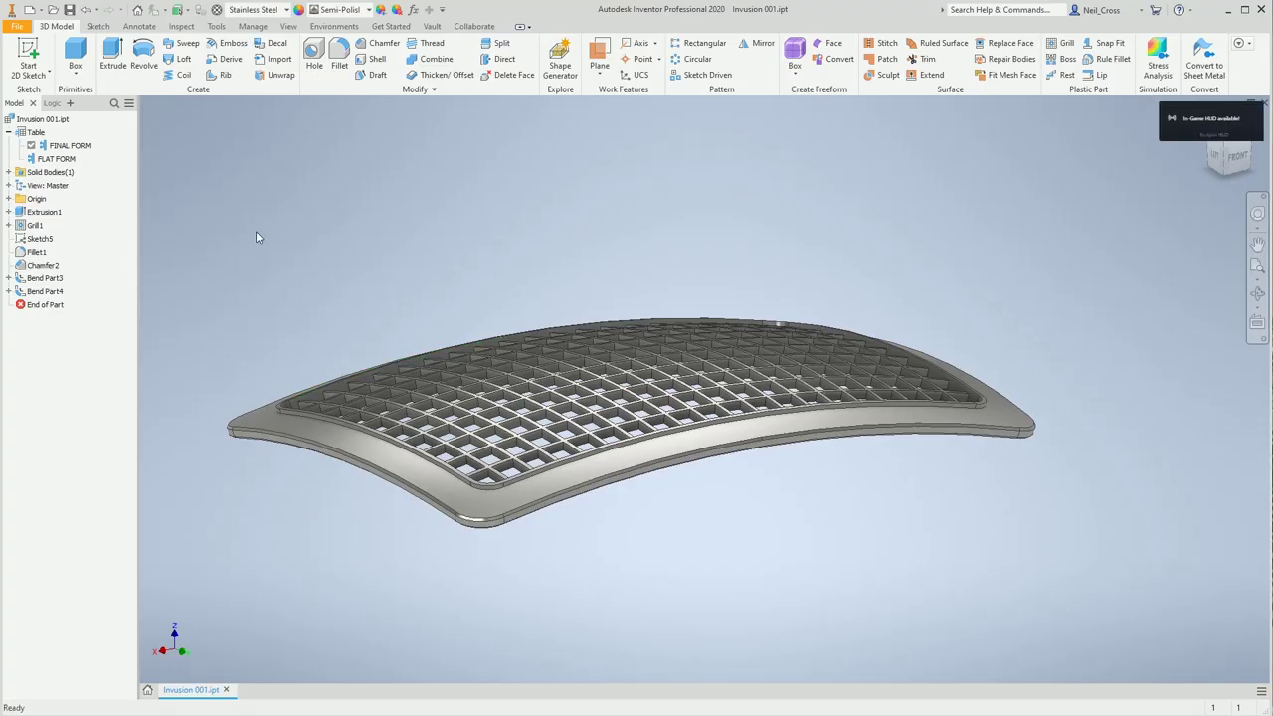
click(50, 119)
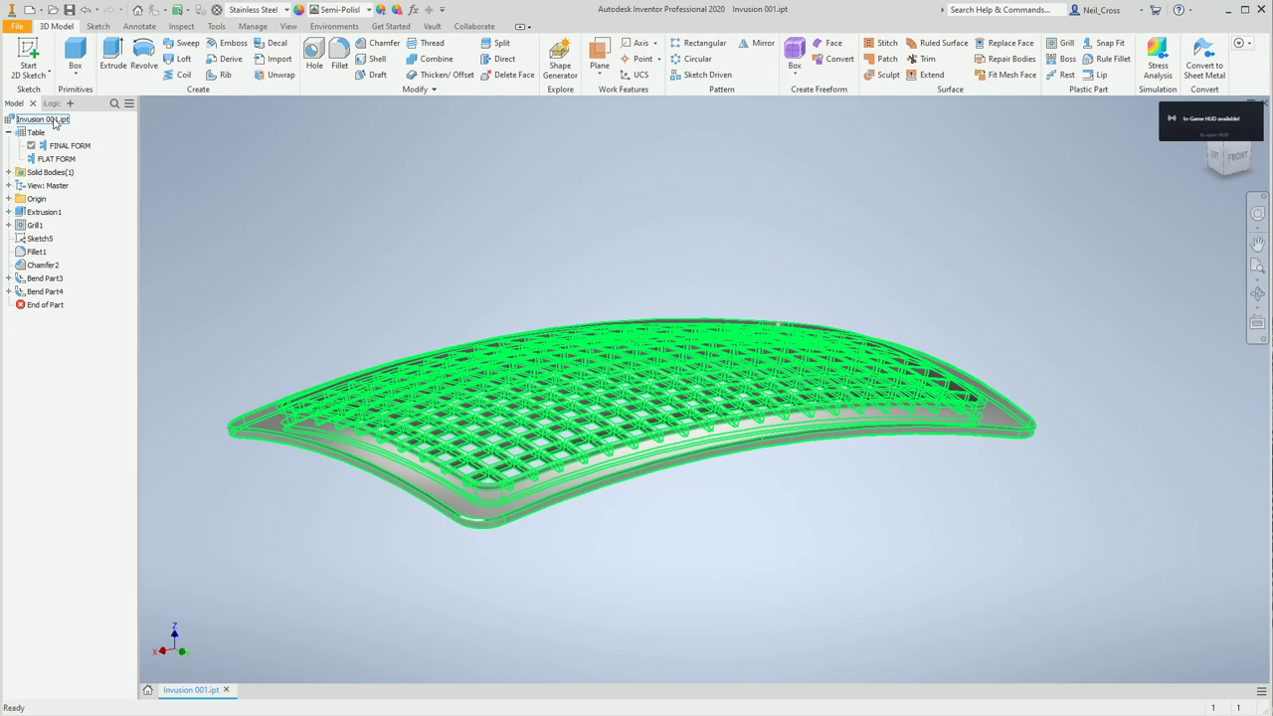
right_click(54, 123)
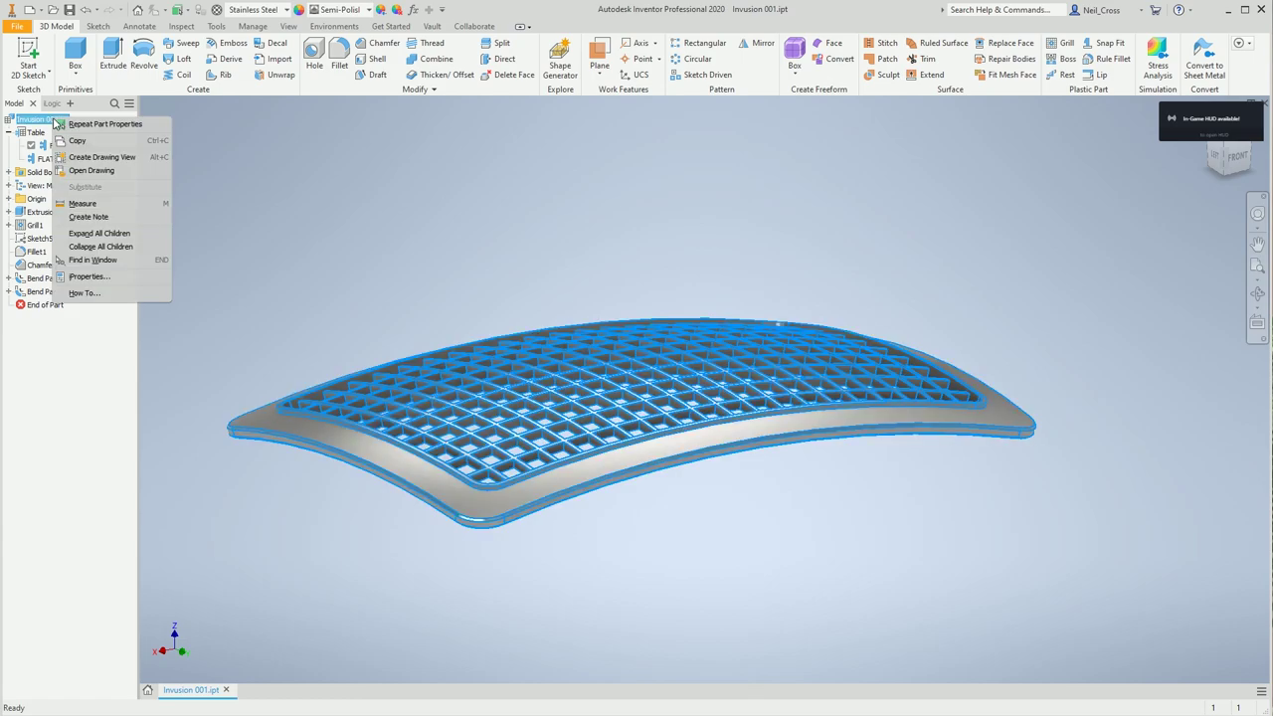
click(101, 278)
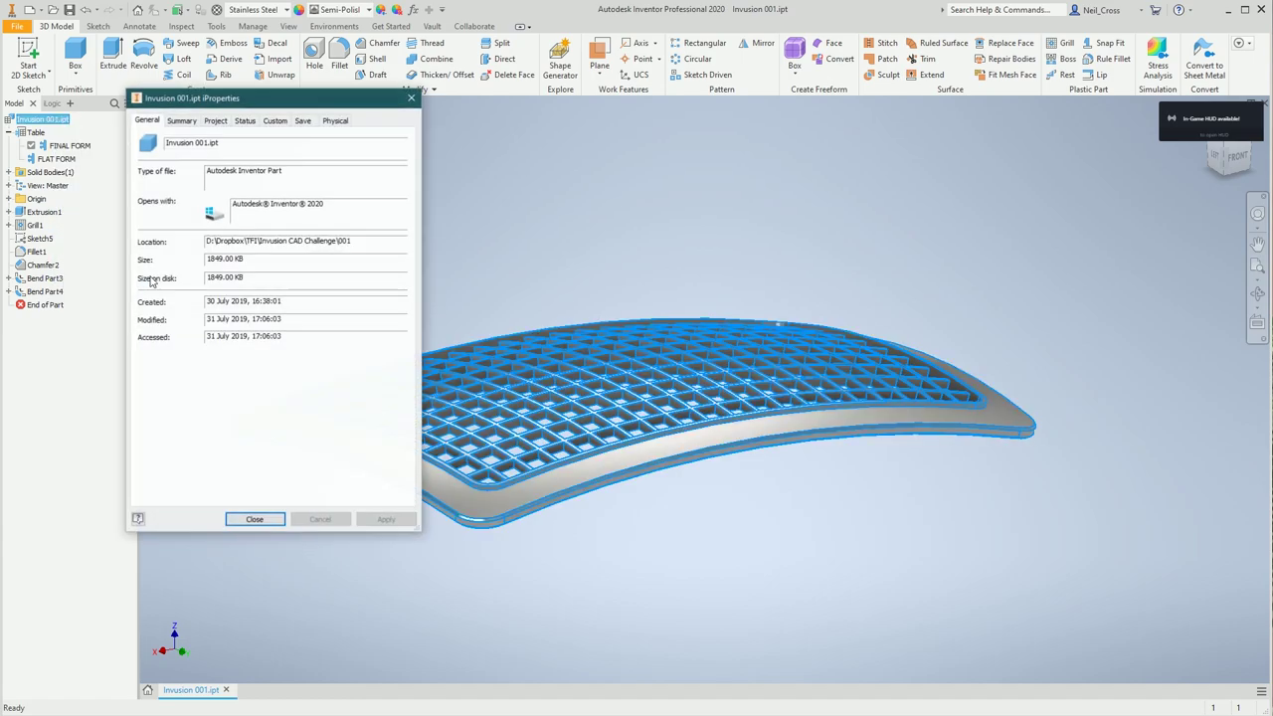
click(330, 122)
click(377, 154)
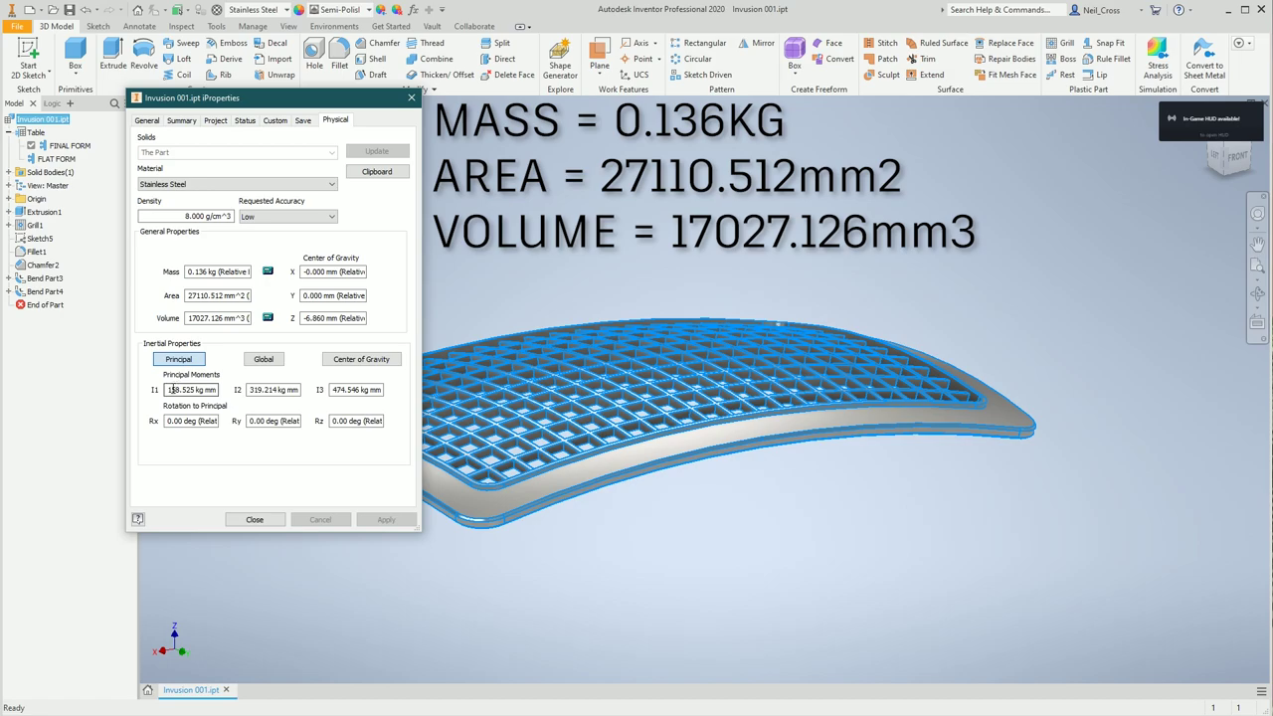
click(254, 520)
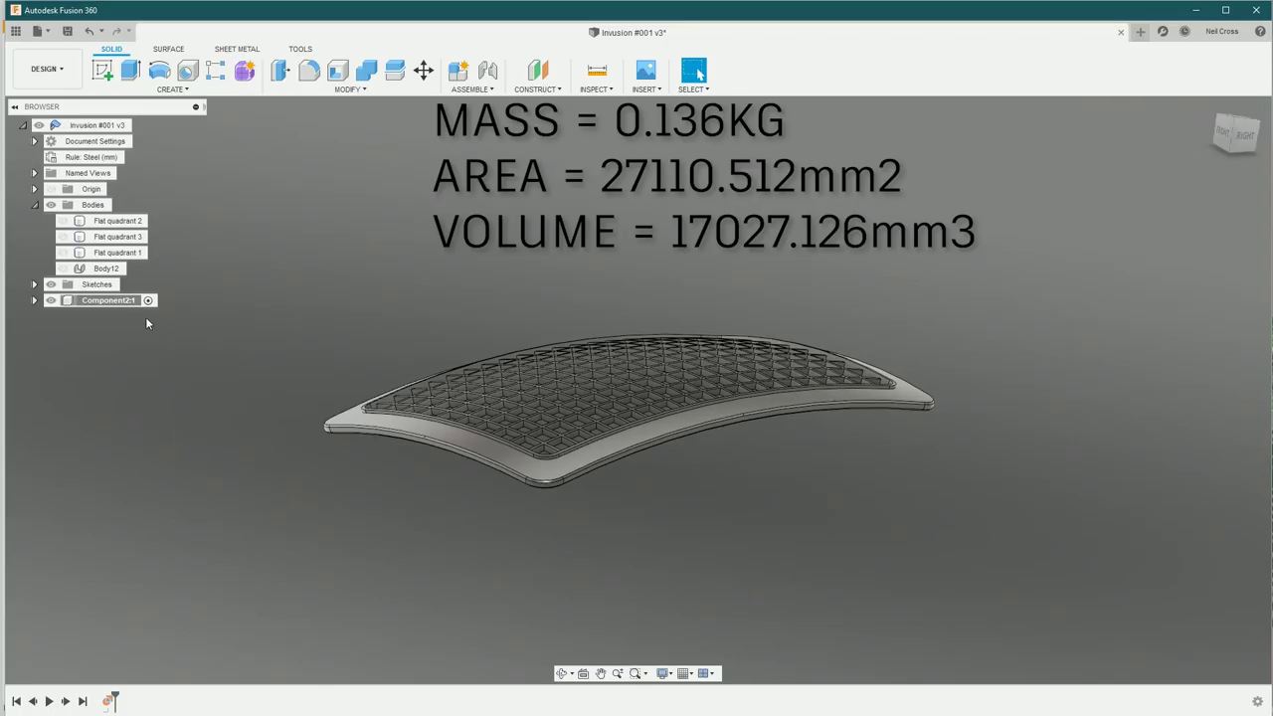
Step: Switch to Fusion 360 and review the area, mass and volume in the properties of Component2
right_click(129, 301)
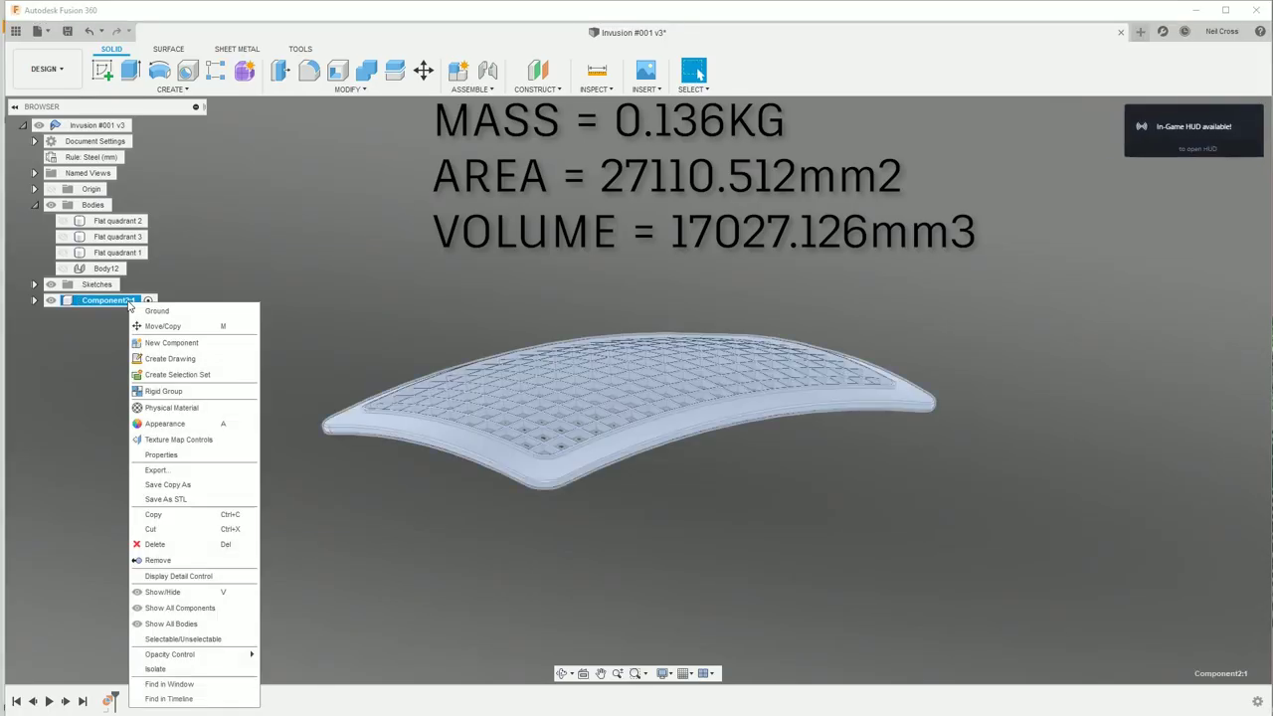
click(172, 455)
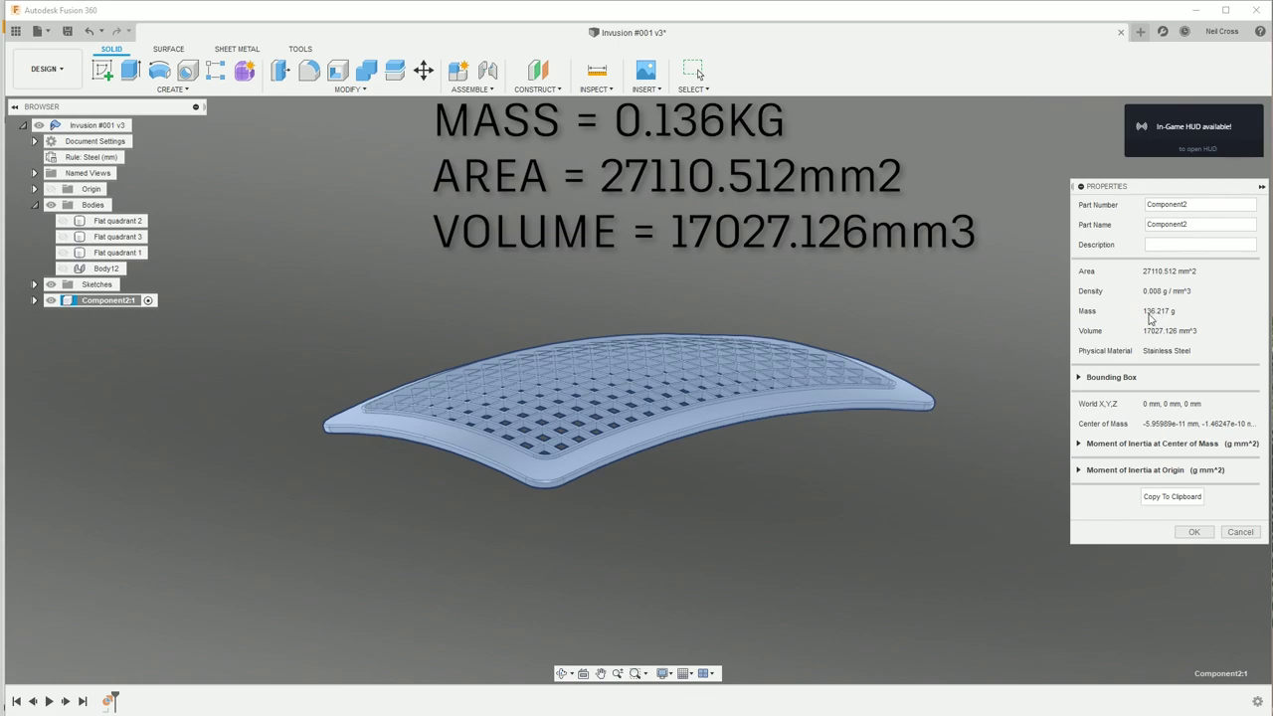
click(1263, 187)
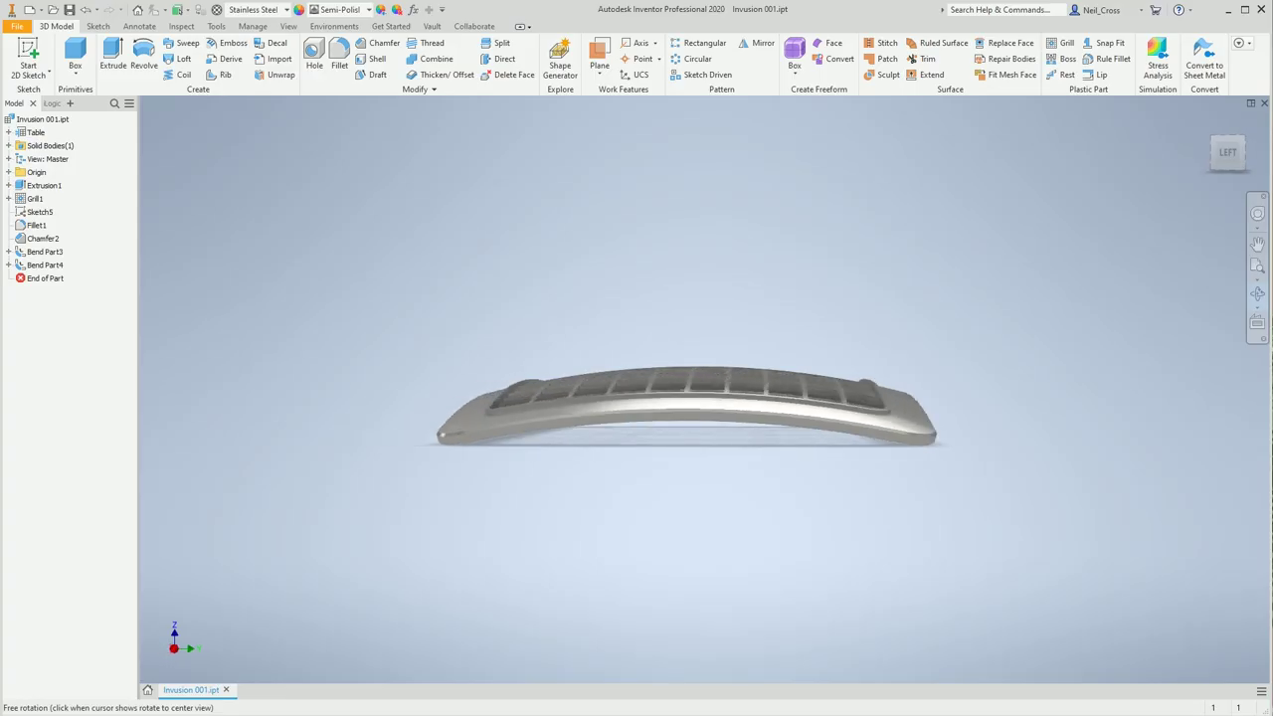
shift+middle_drag(607, 414, 867, 414)
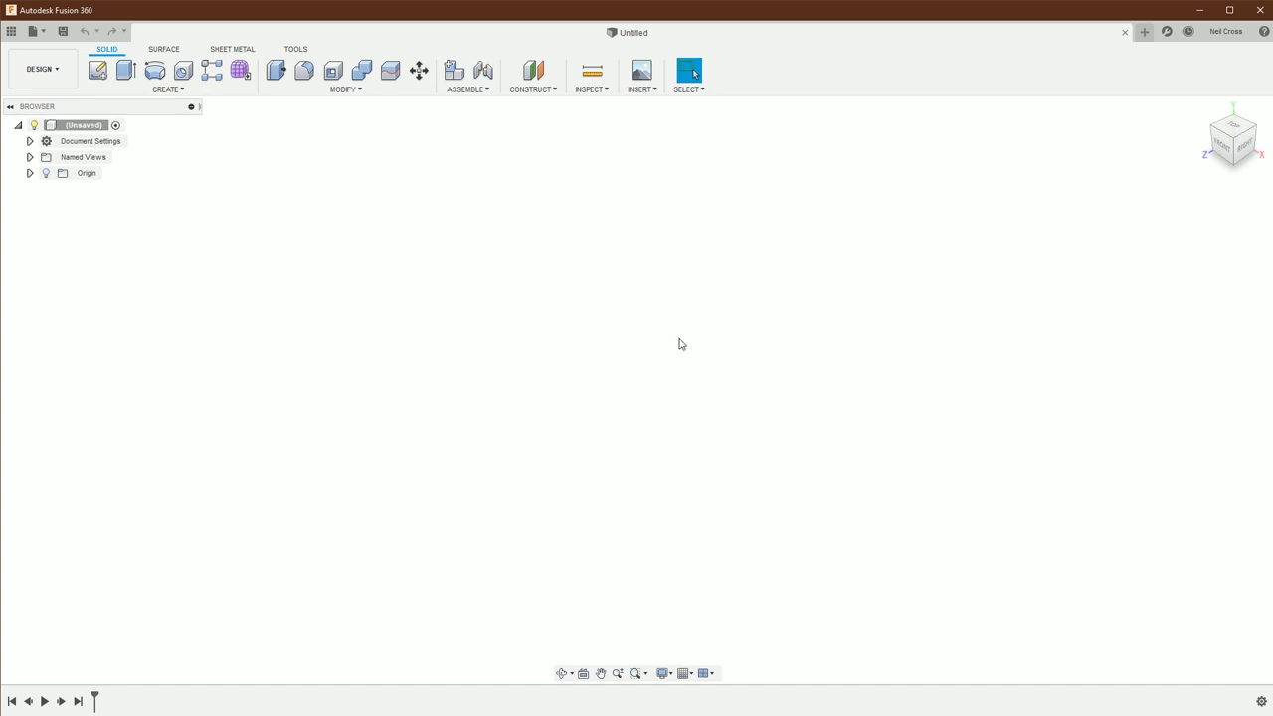
Step: Sketch a centre rectangle 150 mm wide and 100 mm high at the origin on the front plane, and finish the sketch
click(103, 75)
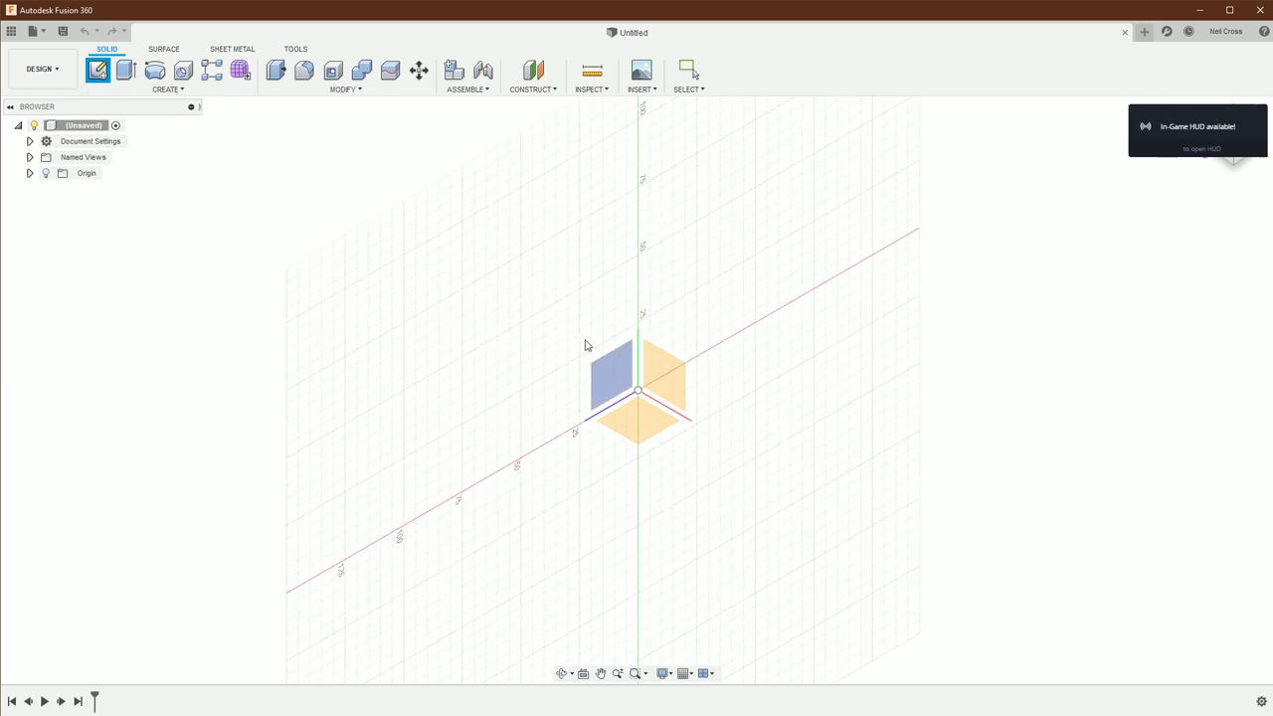
click(661, 375)
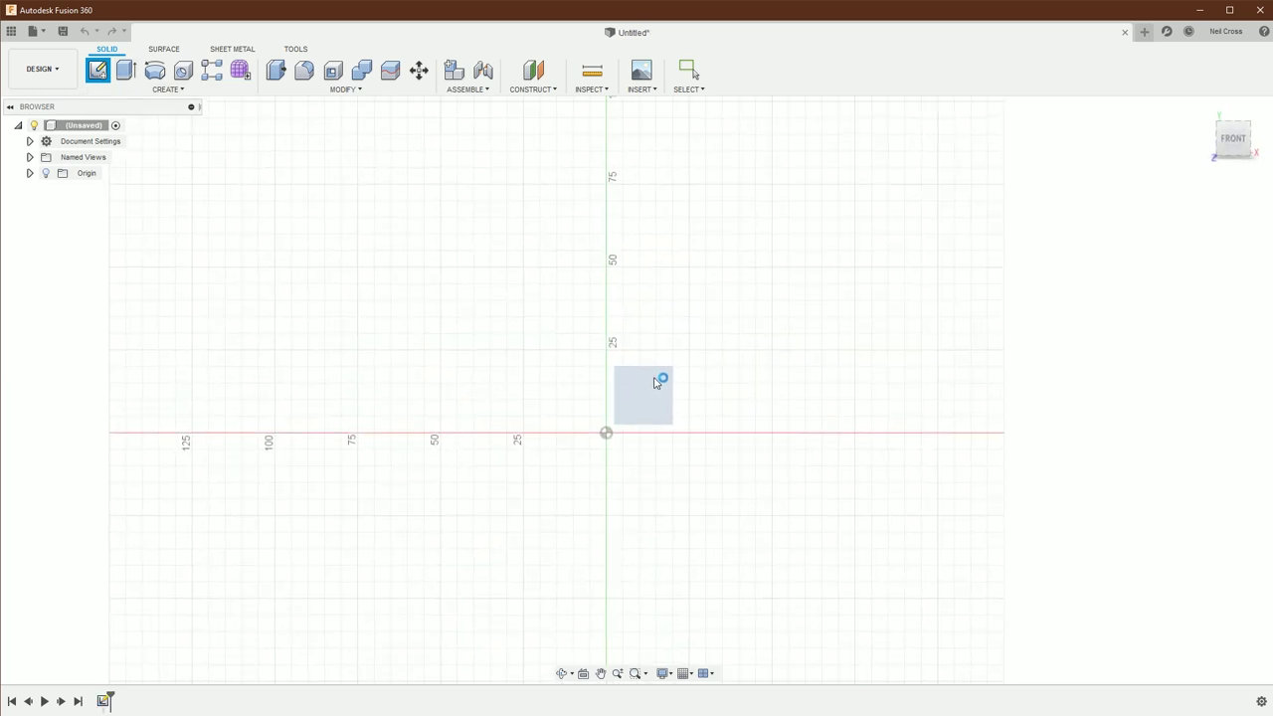
click(654, 382)
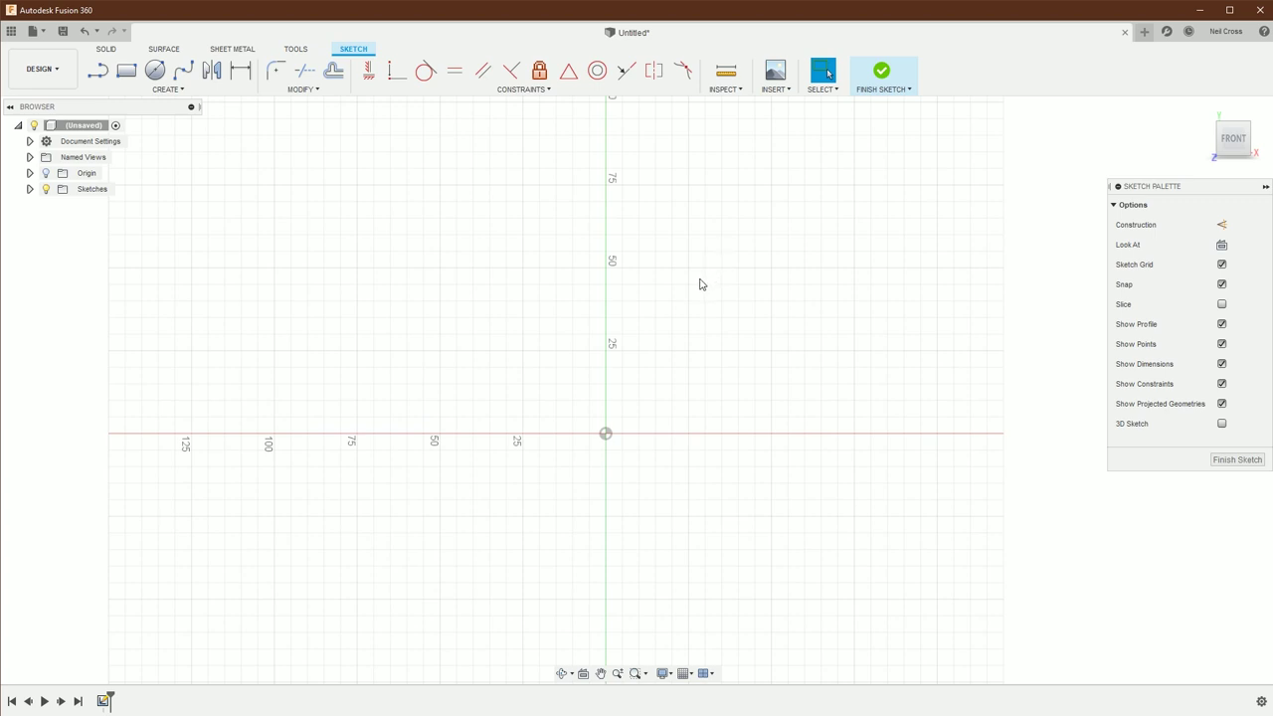
click(167, 90)
mouse_move(165, 123)
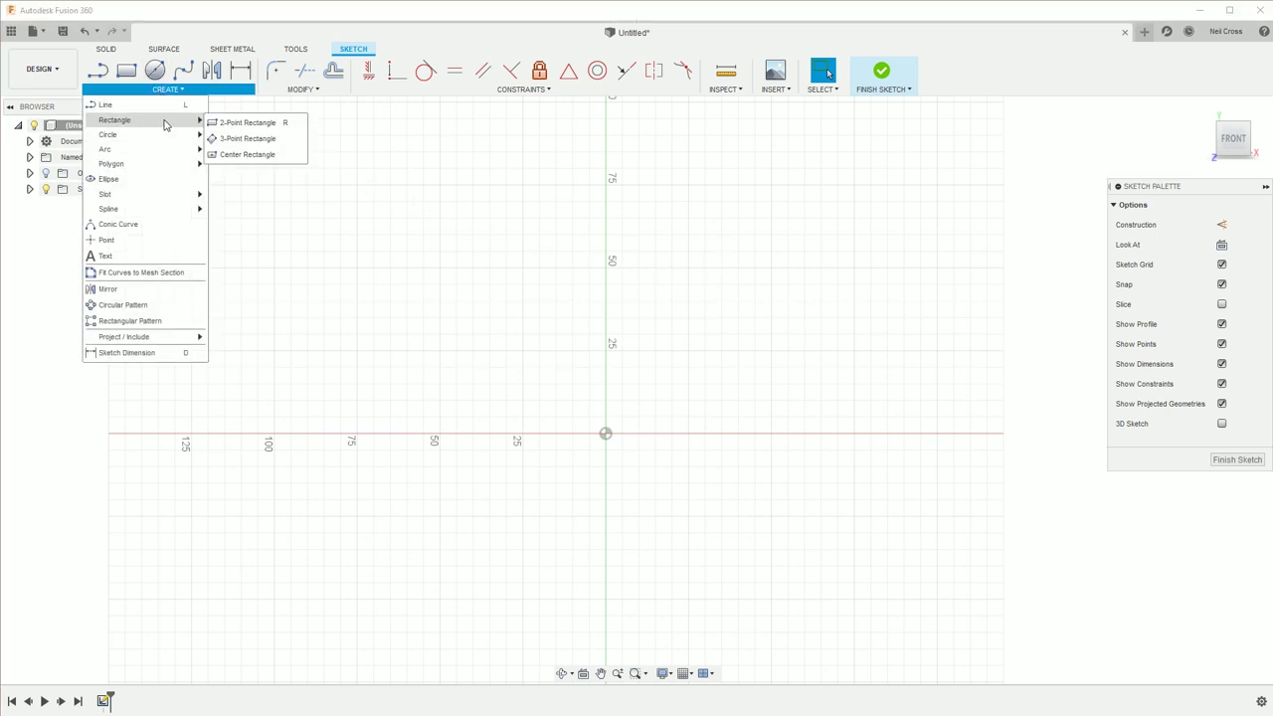
click(234, 152)
click(607, 430)
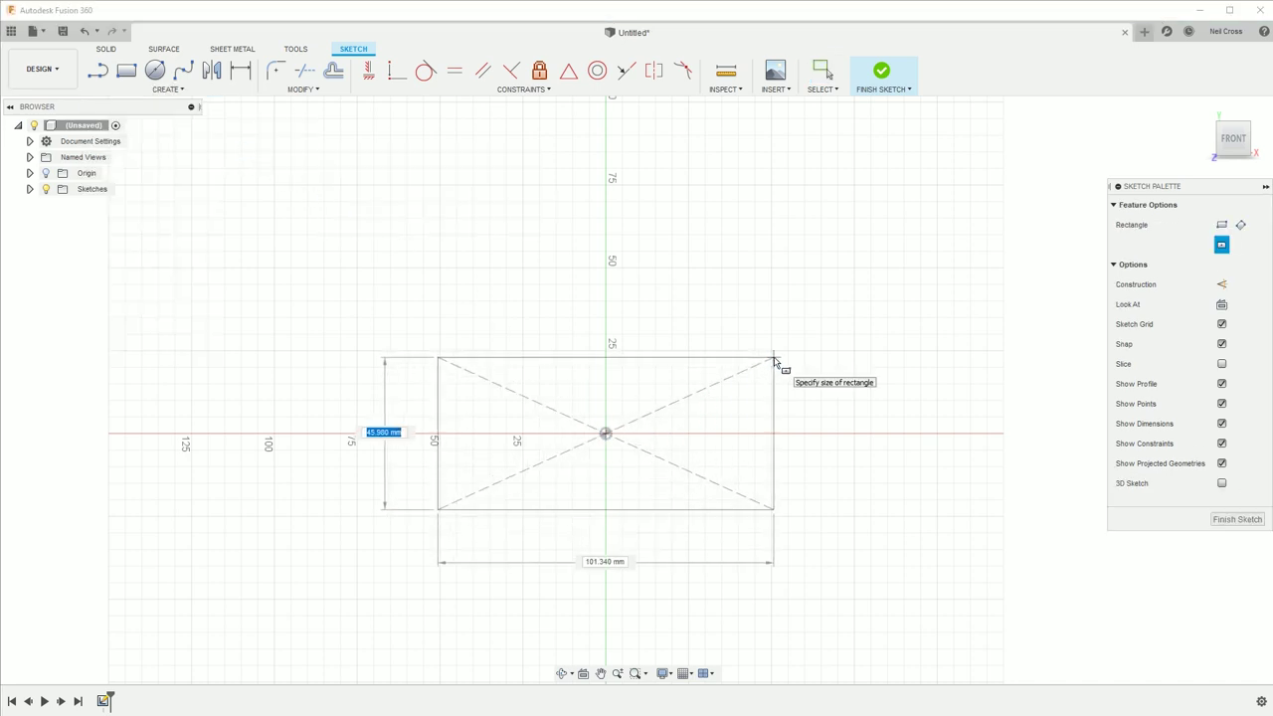
text(100)
key(Tab)
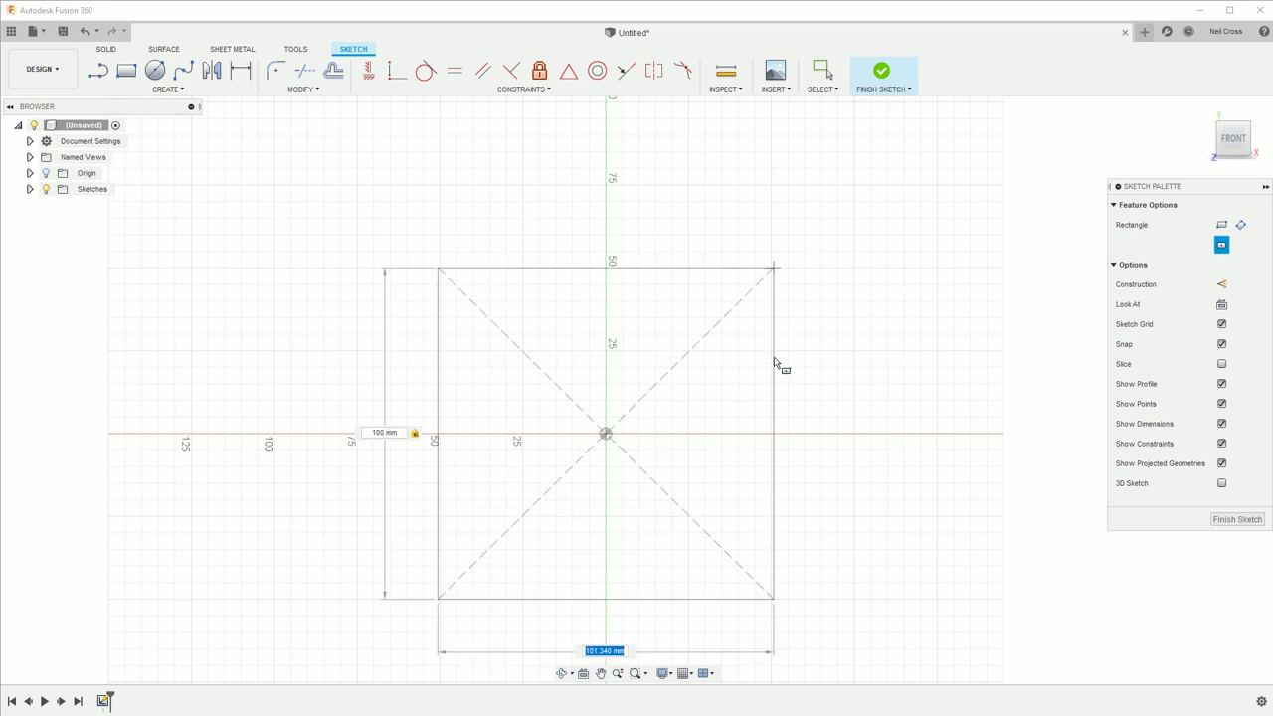
text(150)
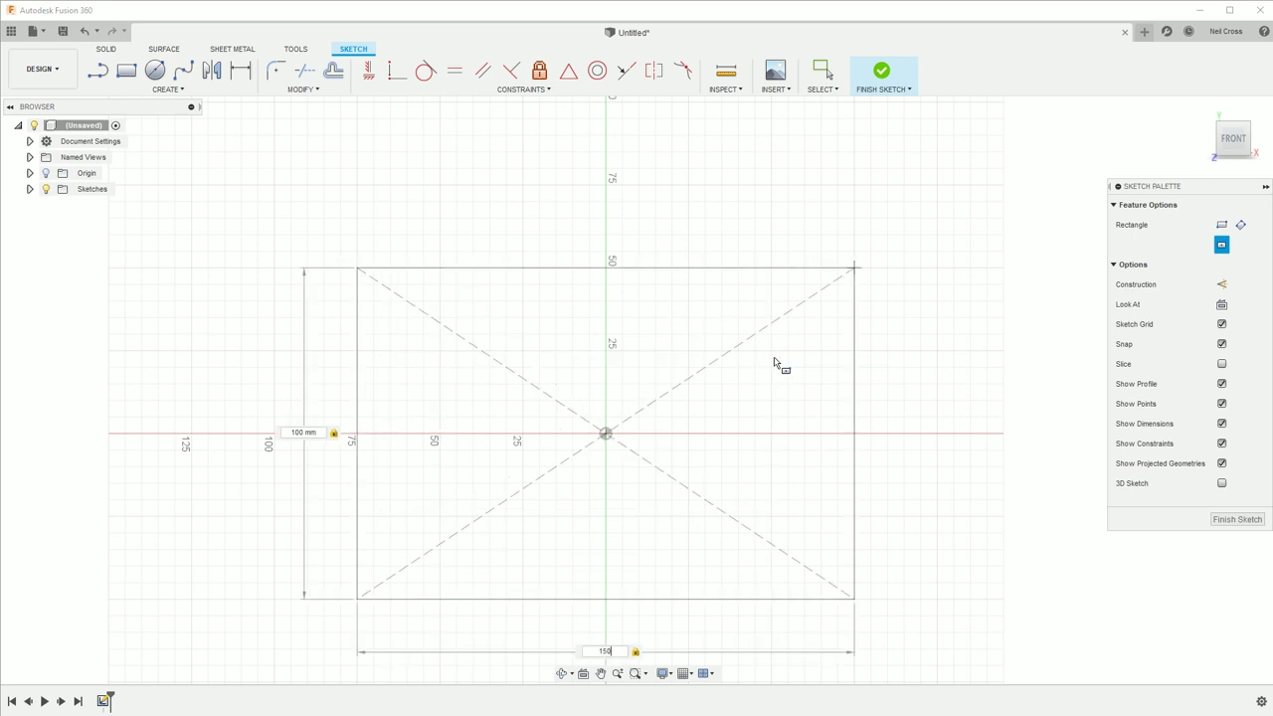
key(Return)
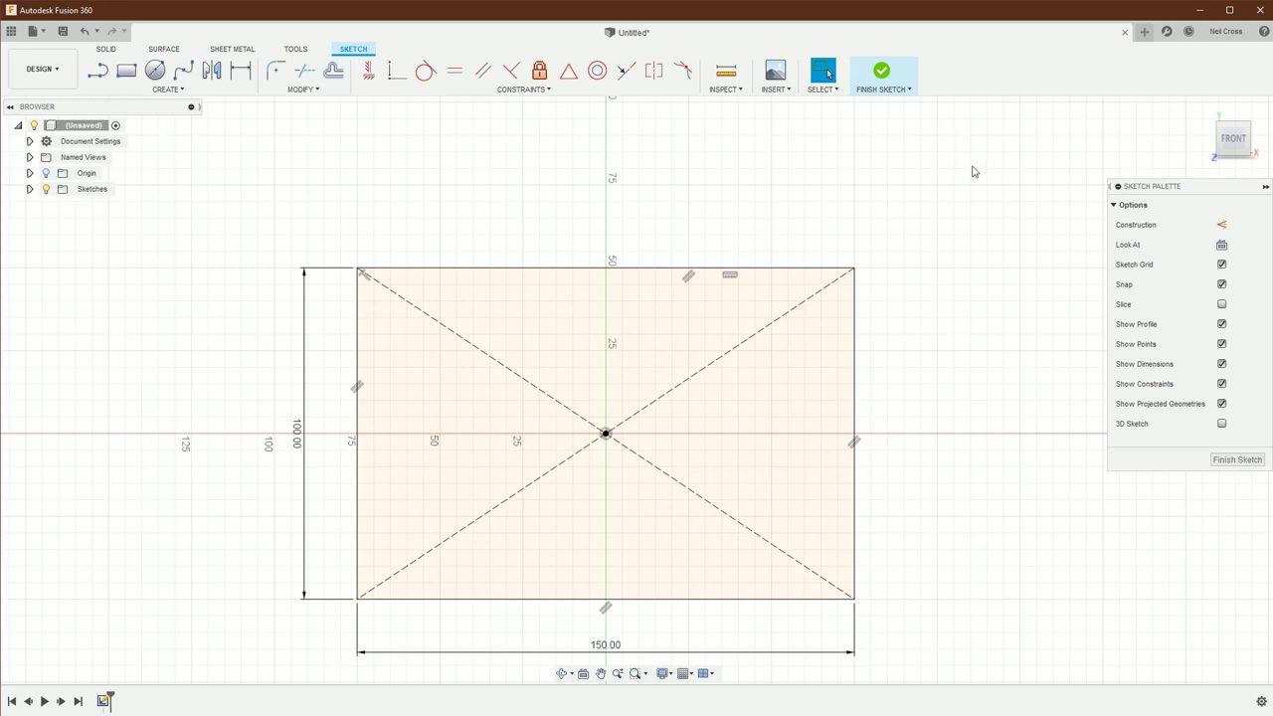
mouse_move(979, 260)
shift+middle_down()
mouse_move(966, 244)
mouse_move(955, 262)
mouse_move(956, 207)
shift+middle_up()
click(890, 88)
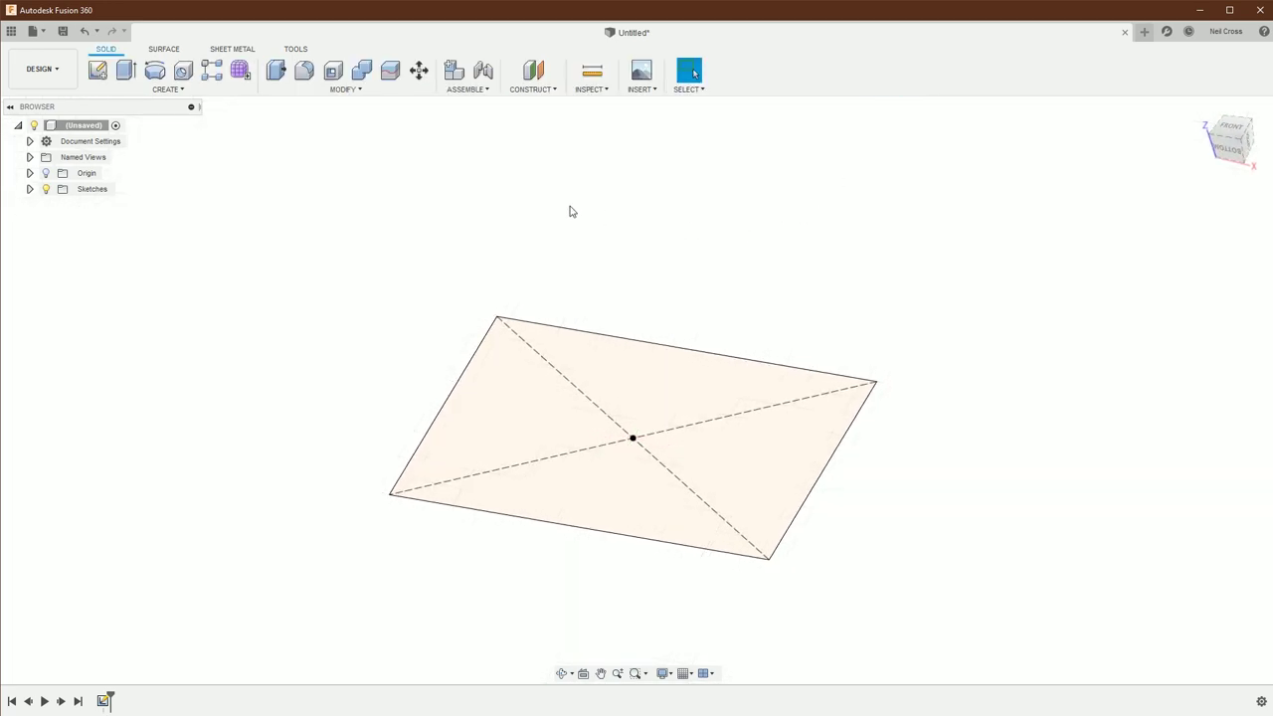
Step: Extrude the rectangle profile by -2.5 mm as a new body
click(125, 69)
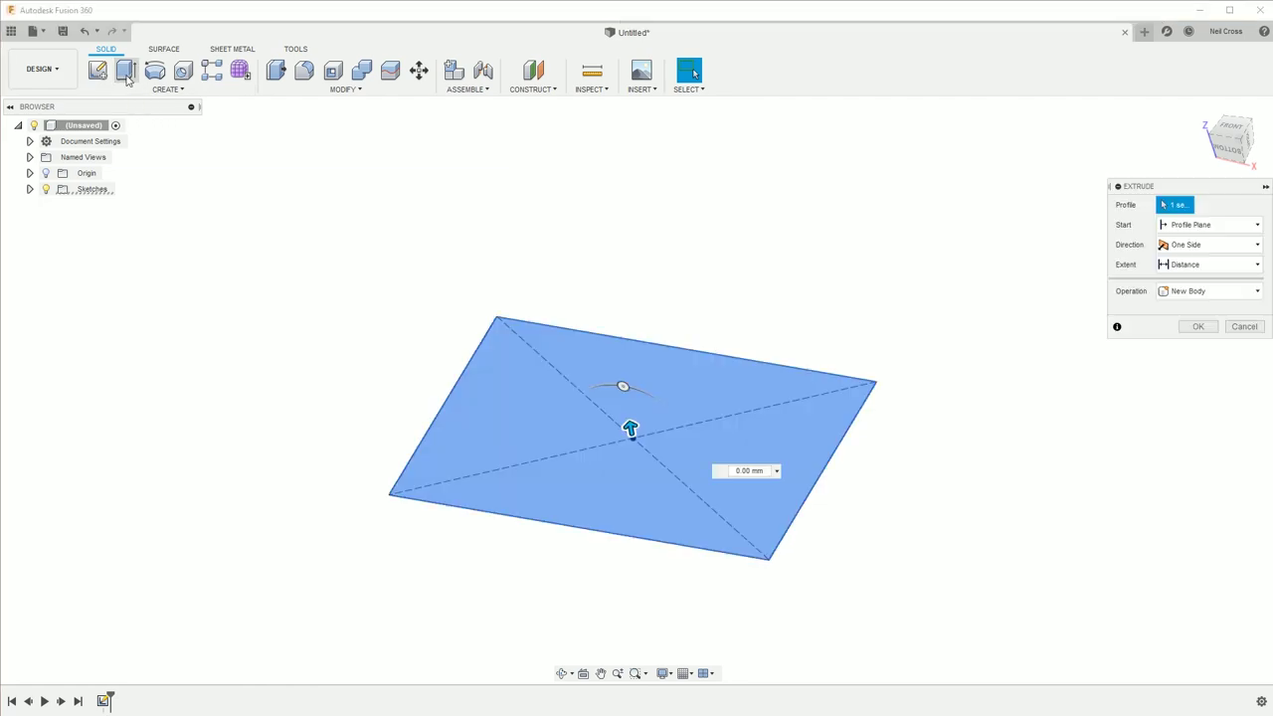
click(1178, 284)
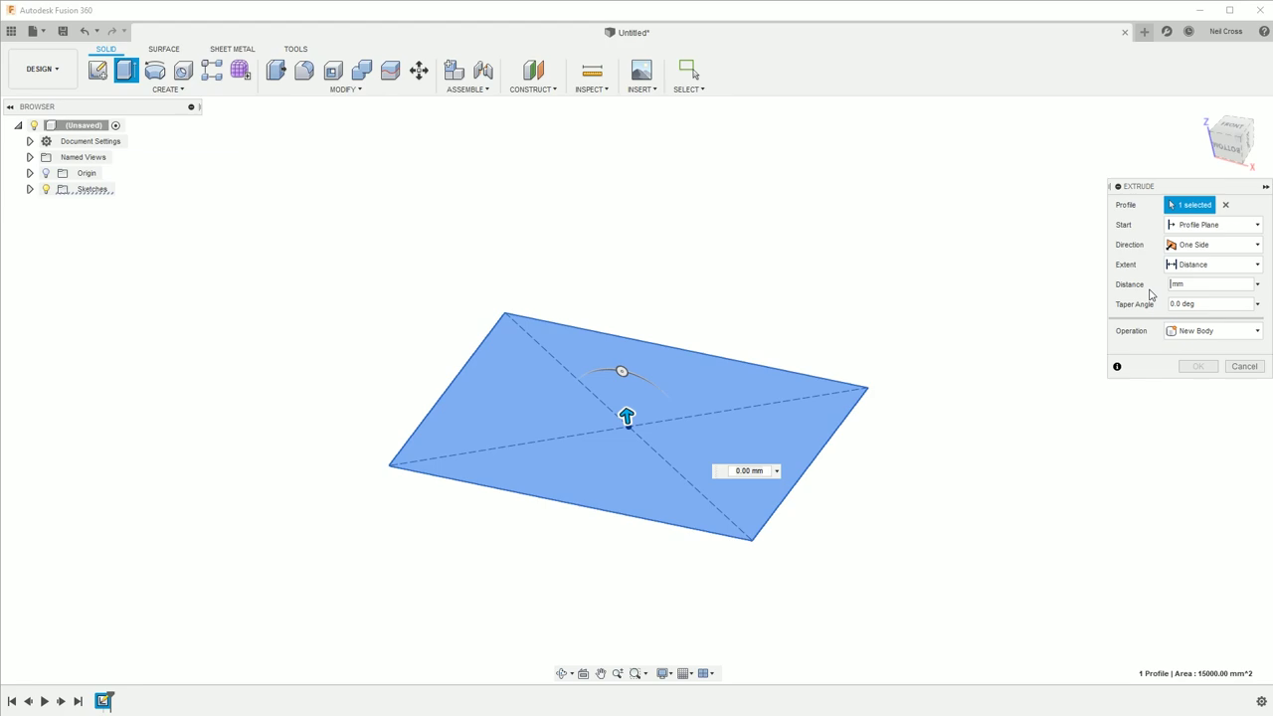
key(BackSpace)
text(-2.5)
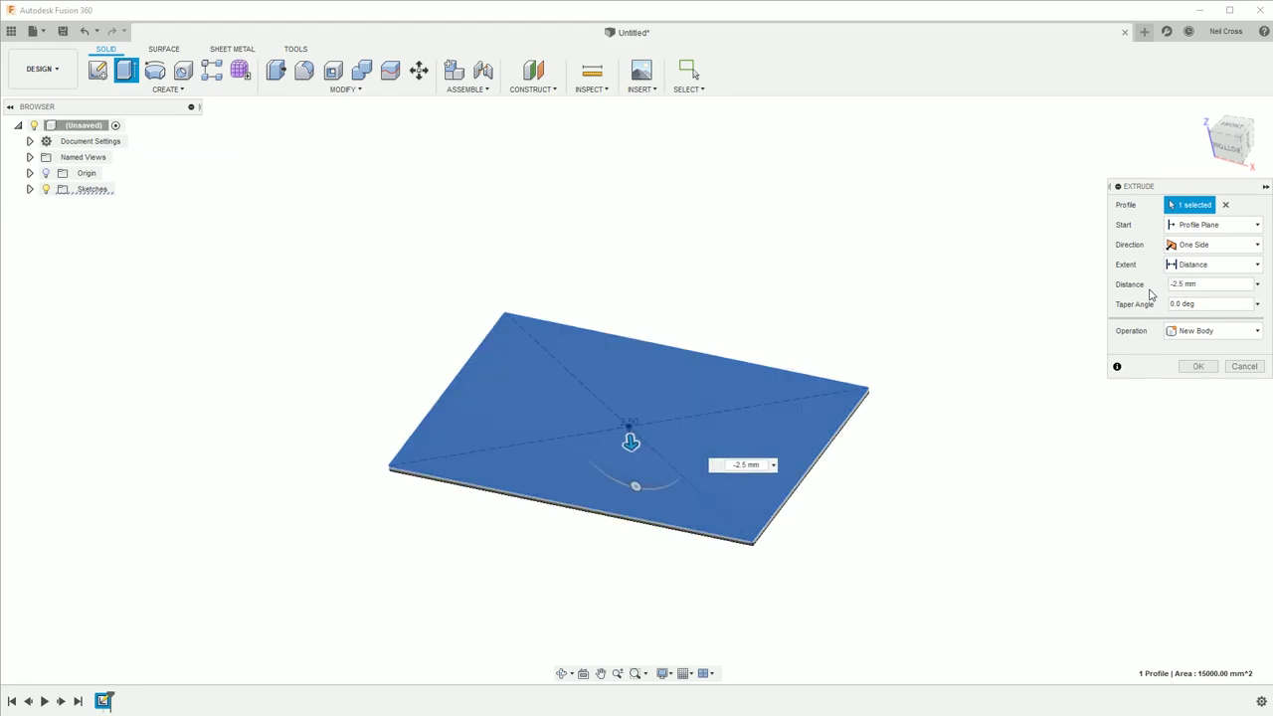
click(1196, 366)
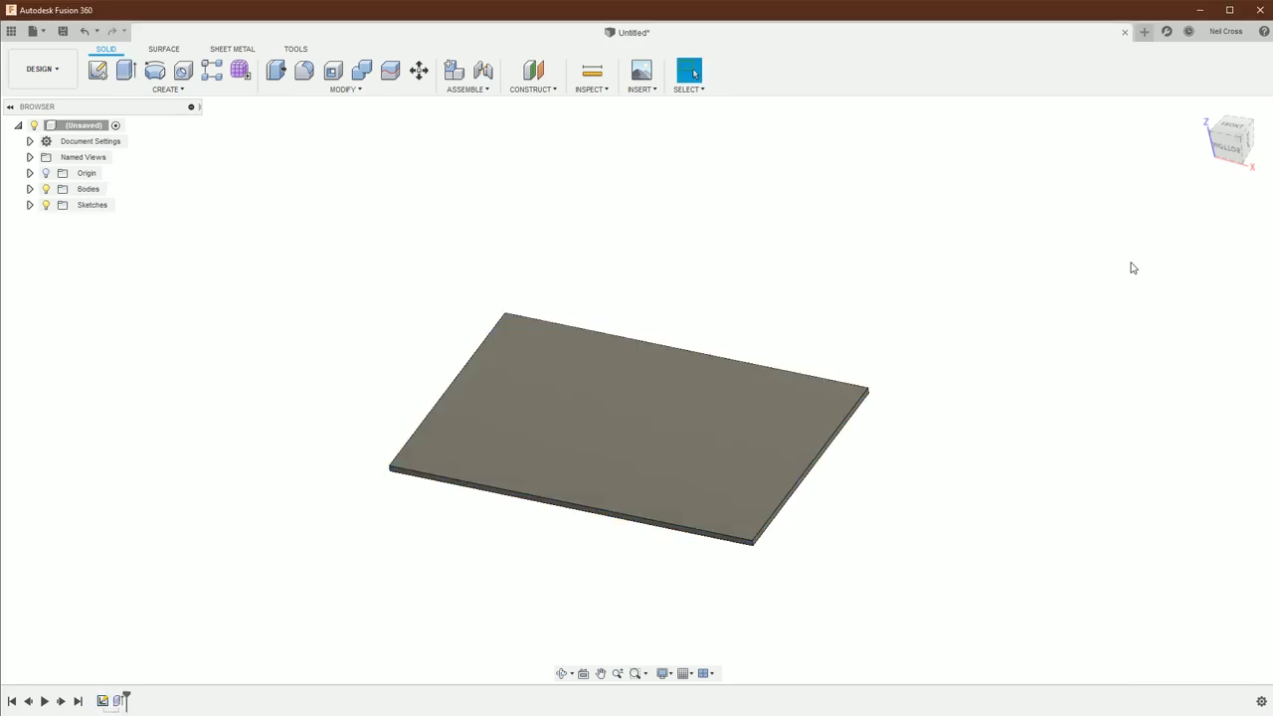
Step: Sketch a centre rectangle 130 mm wide and 80 mm high at the origin on the plate's large face, and finish the sketch
click(102, 79)
click(529, 397)
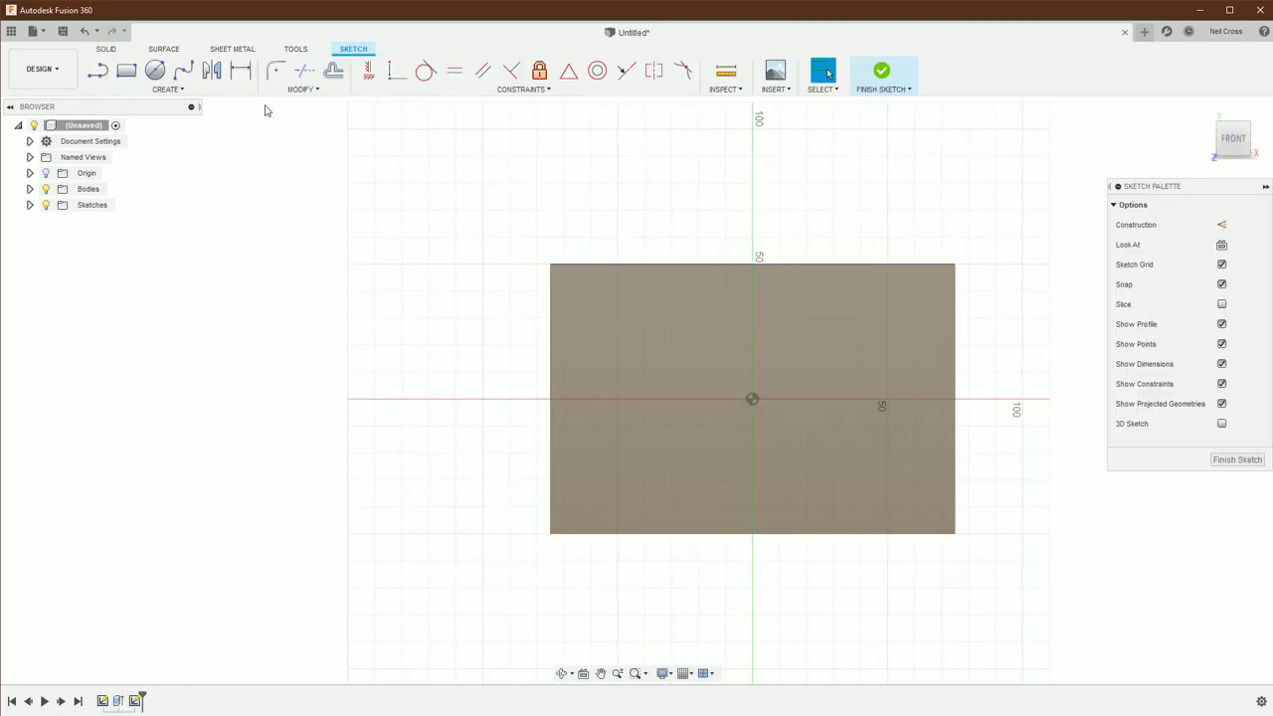
click(169, 90)
mouse_move(191, 121)
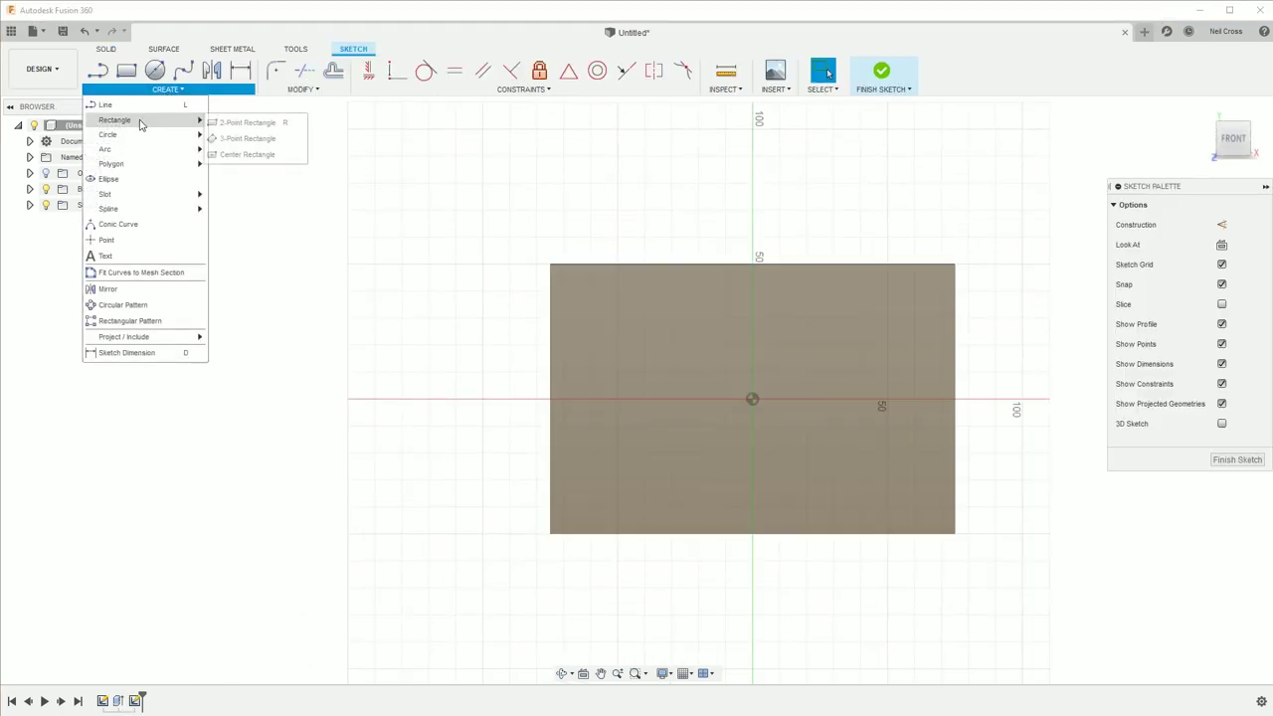
click(247, 155)
click(753, 399)
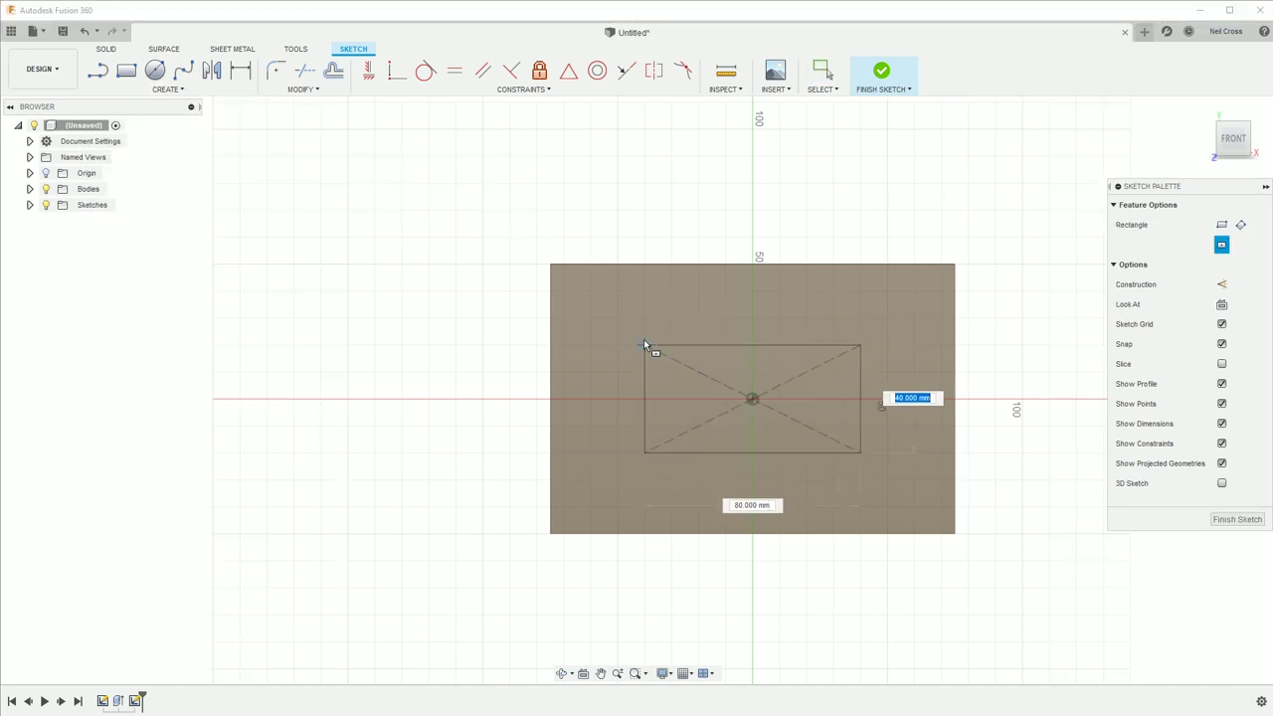
text(80)
key(Tab)
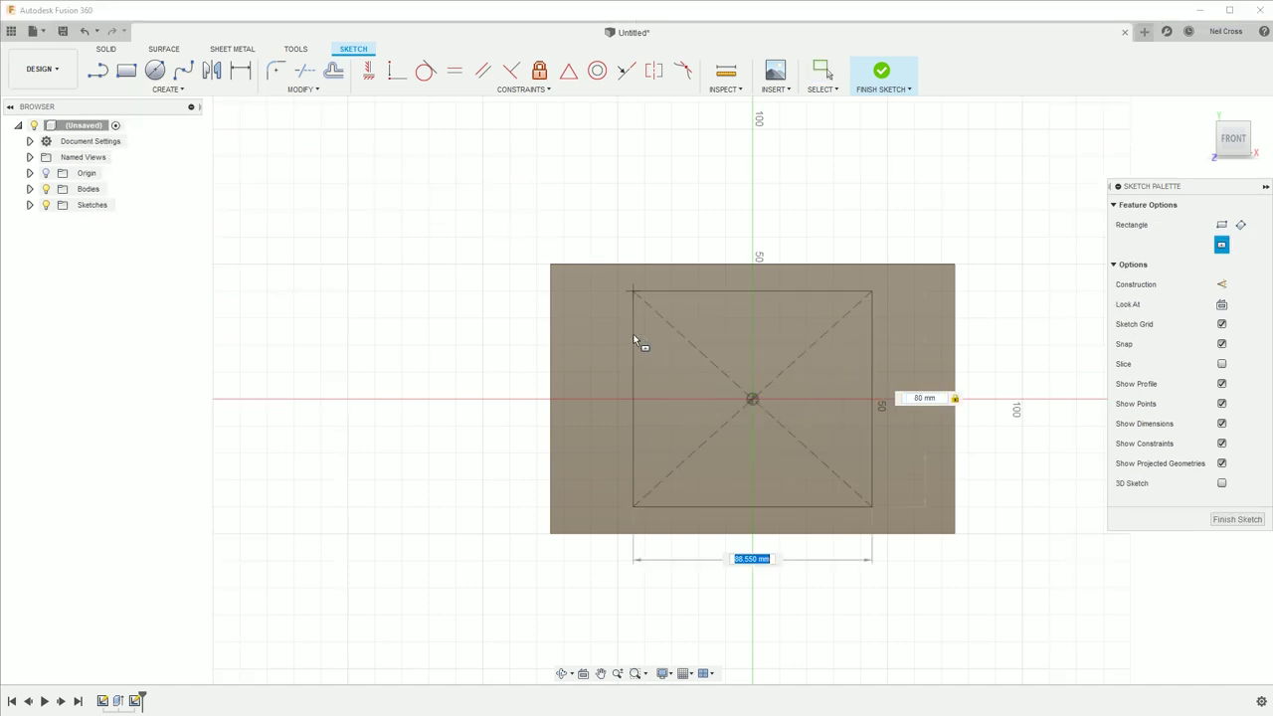
text(130)
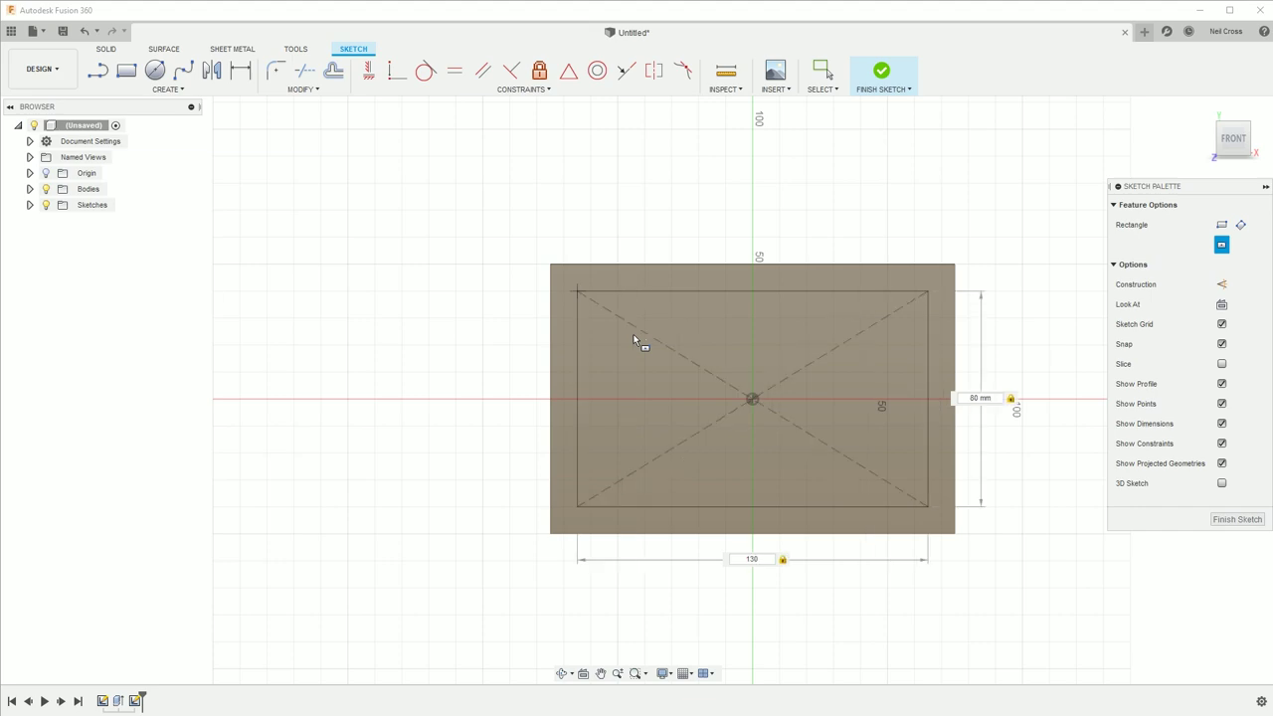
key(Return)
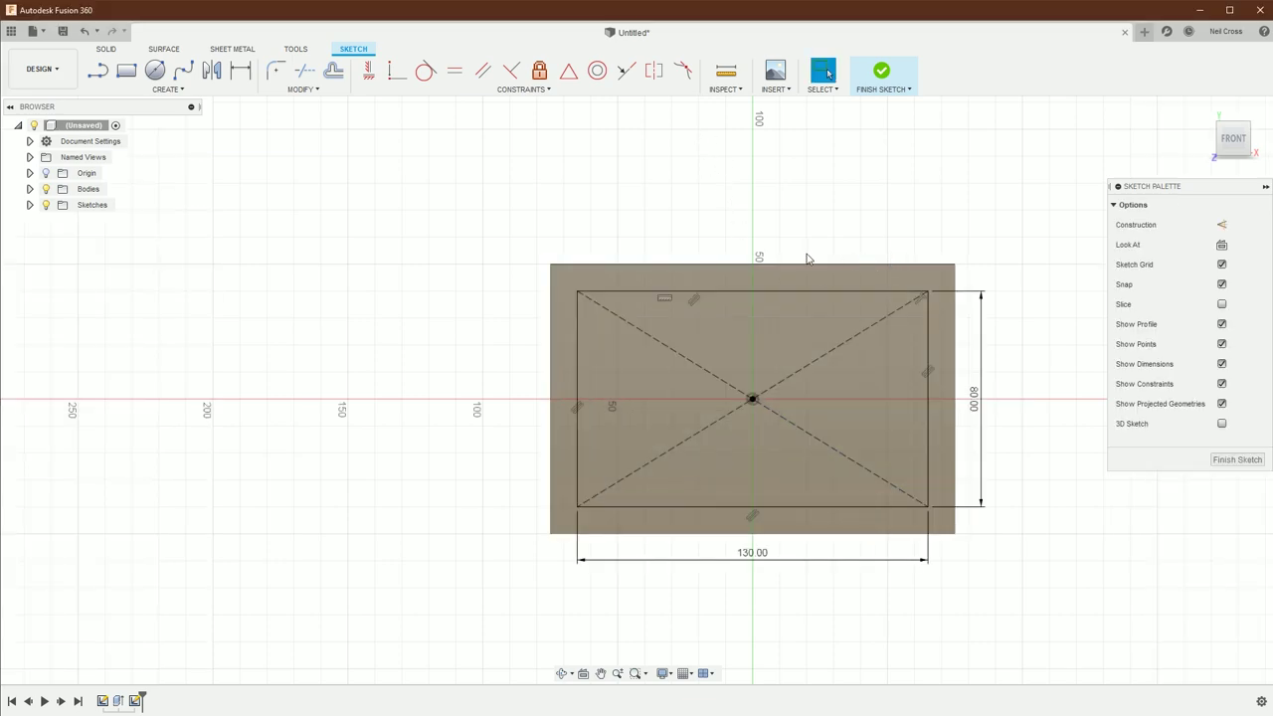
mouse_move(759, 208)
shift+middle_down()
mouse_move(737, 211)
mouse_move(740, 225)
mouse_move(602, 137)
shift+middle_up()
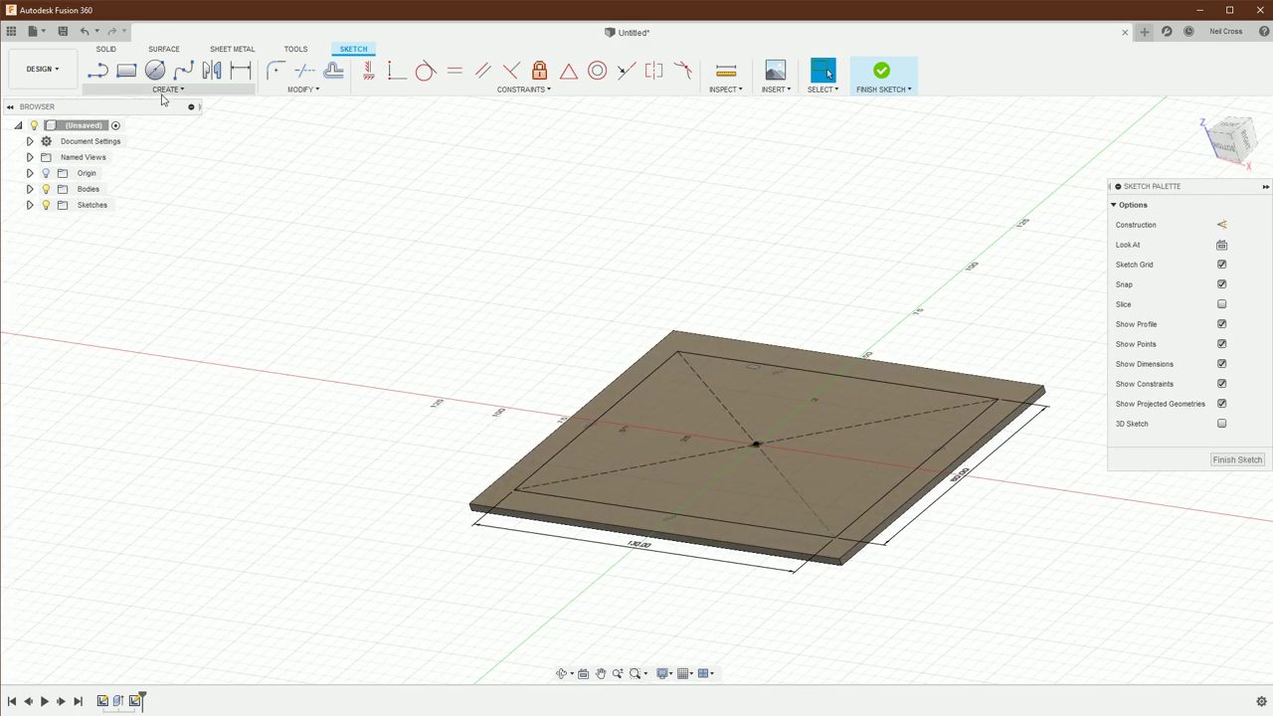
click(1236, 460)
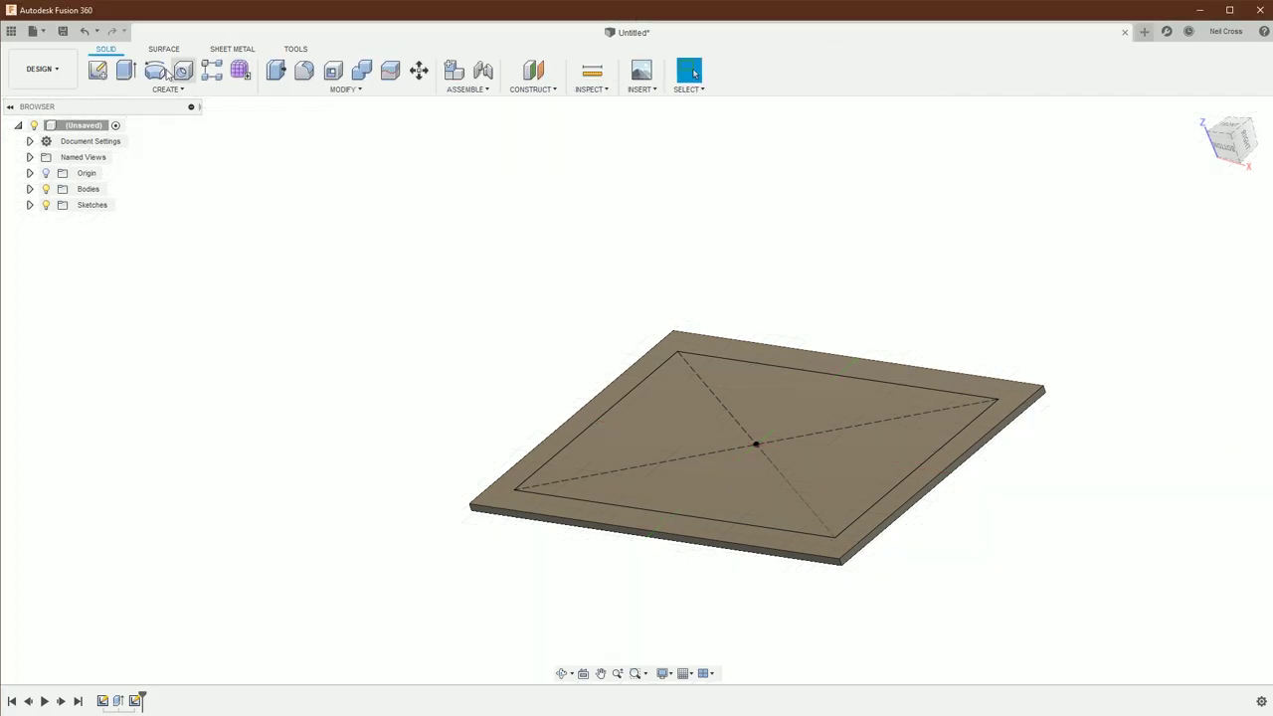
Step: Cut the inner rectangle profile through the plate, using a To Object extent ending at the plate's opposite face
key(e)
click(693, 448)
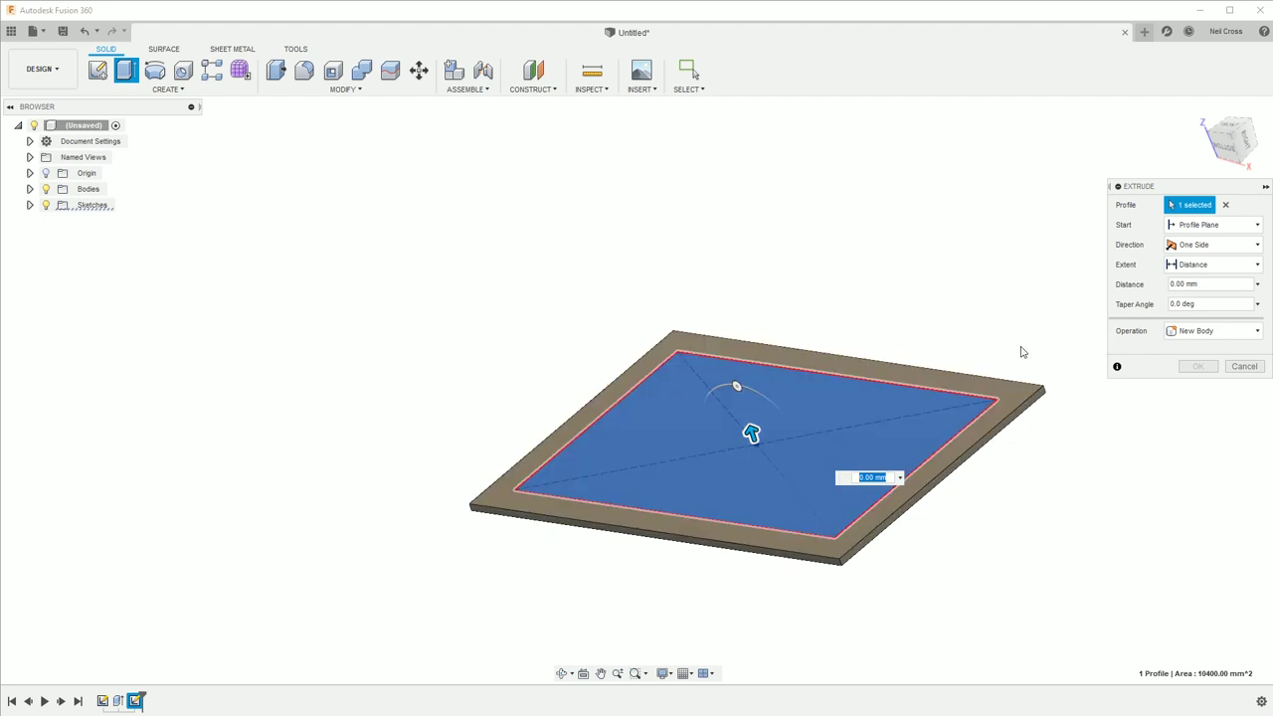
click(1203, 249)
click(1204, 246)
click(1208, 266)
click(1196, 314)
click(1198, 316)
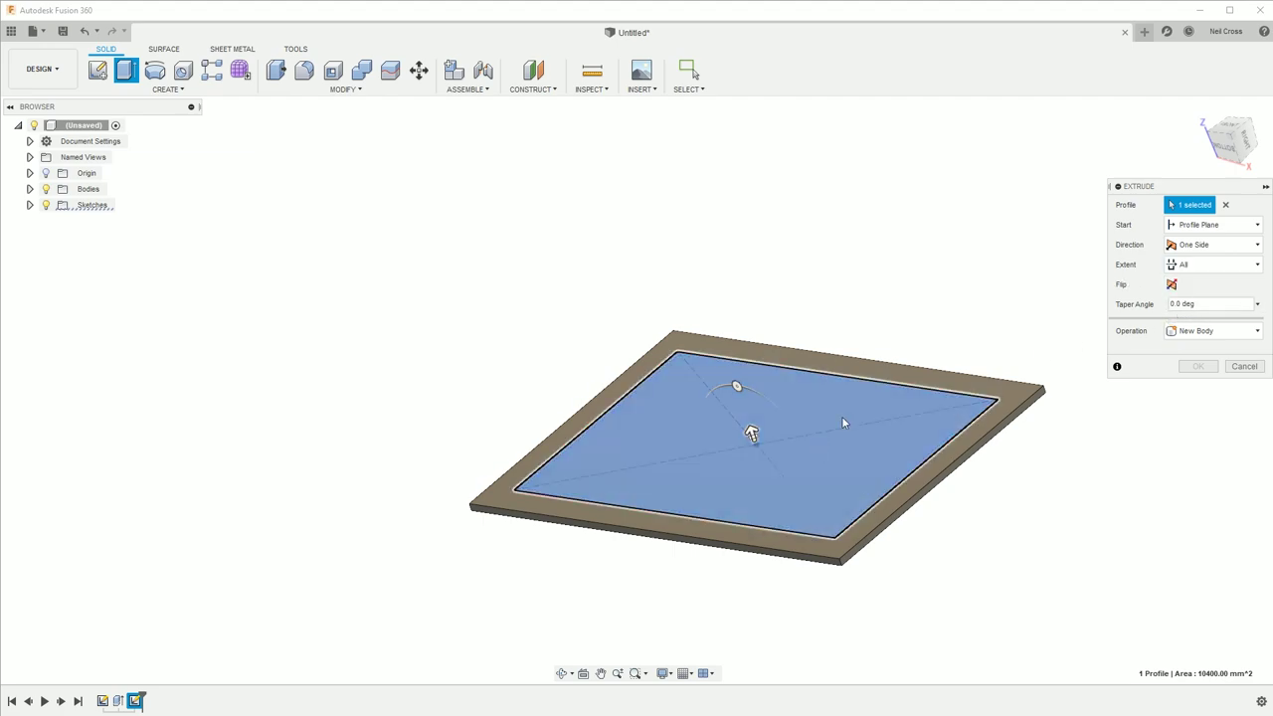
drag(756, 435, 769, 485)
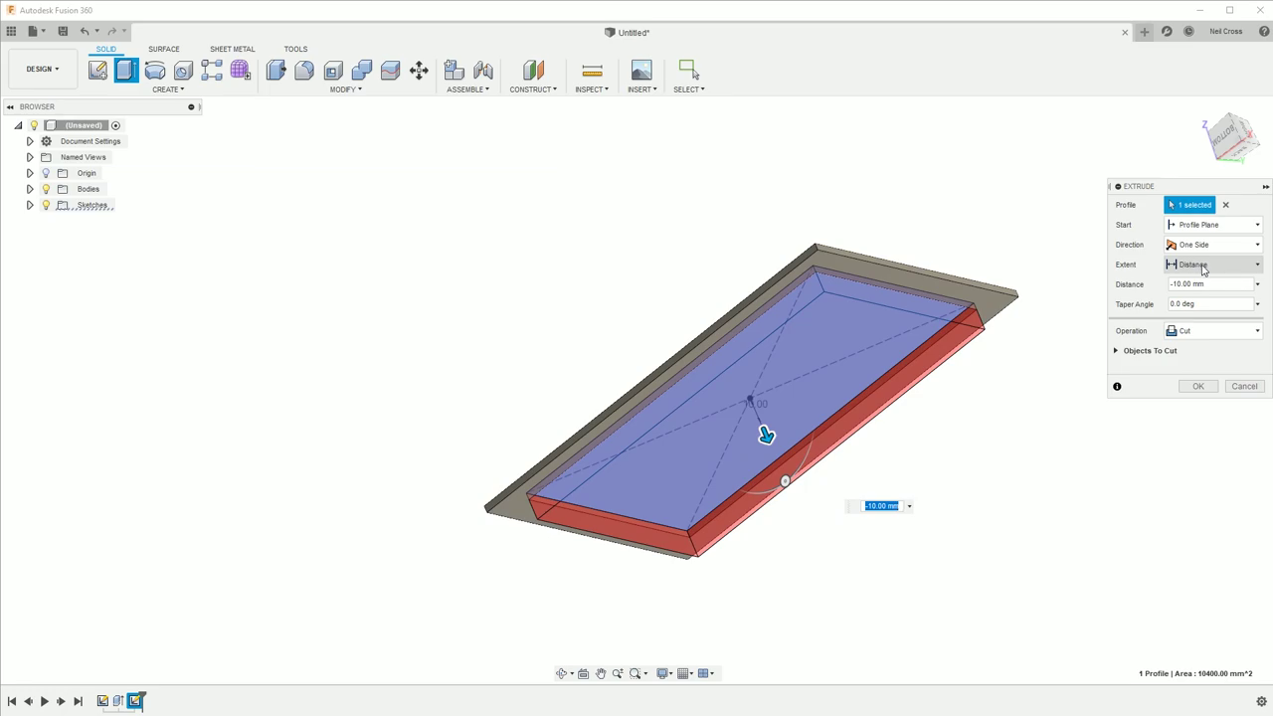
click(1203, 266)
click(1199, 301)
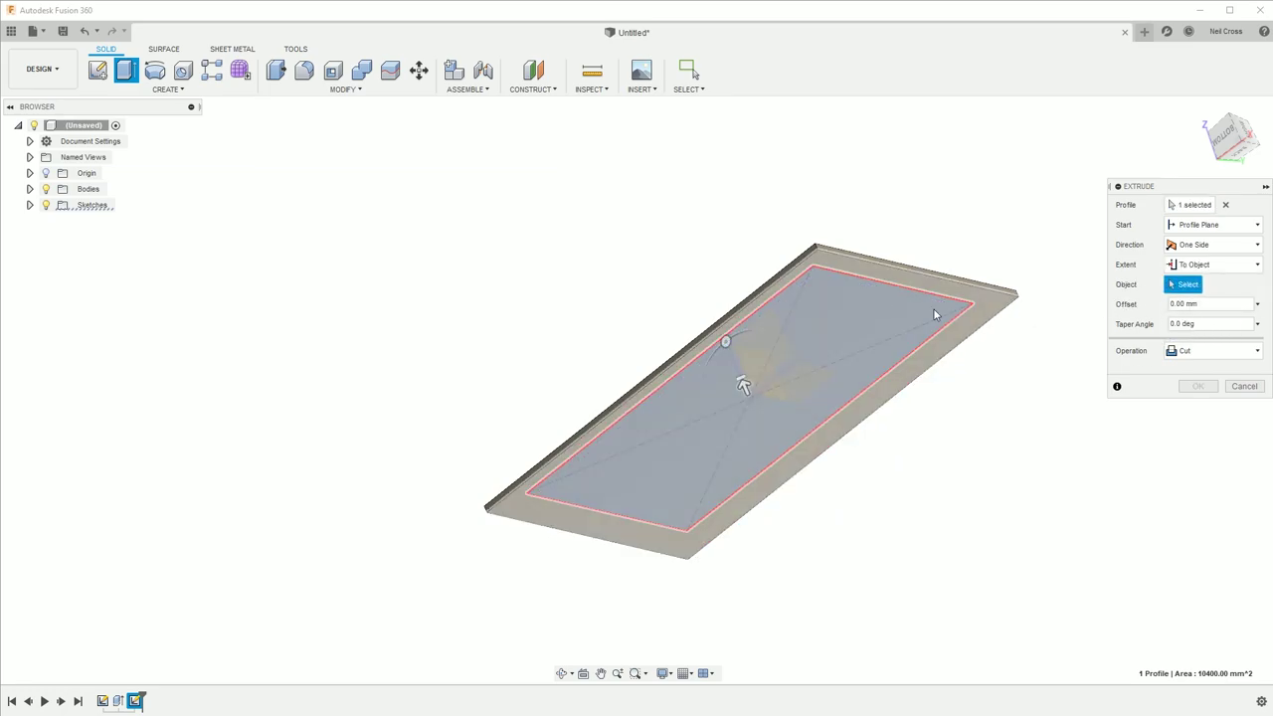
click(898, 274)
click(1197, 444)
Step: Create a sketch on the plate's large face and project the four inner edges of the rectangular opening into it
shift+middle_drag(1191, 447, 145, 47)
click(97, 69)
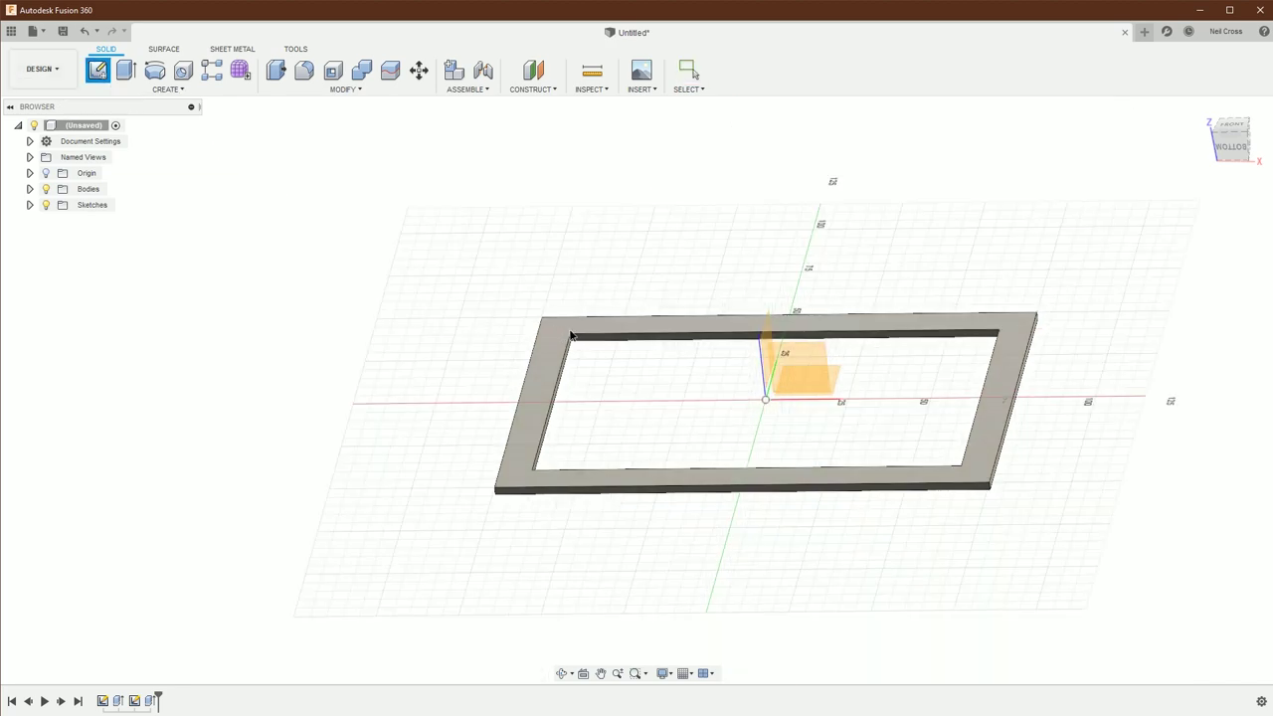
click(951, 326)
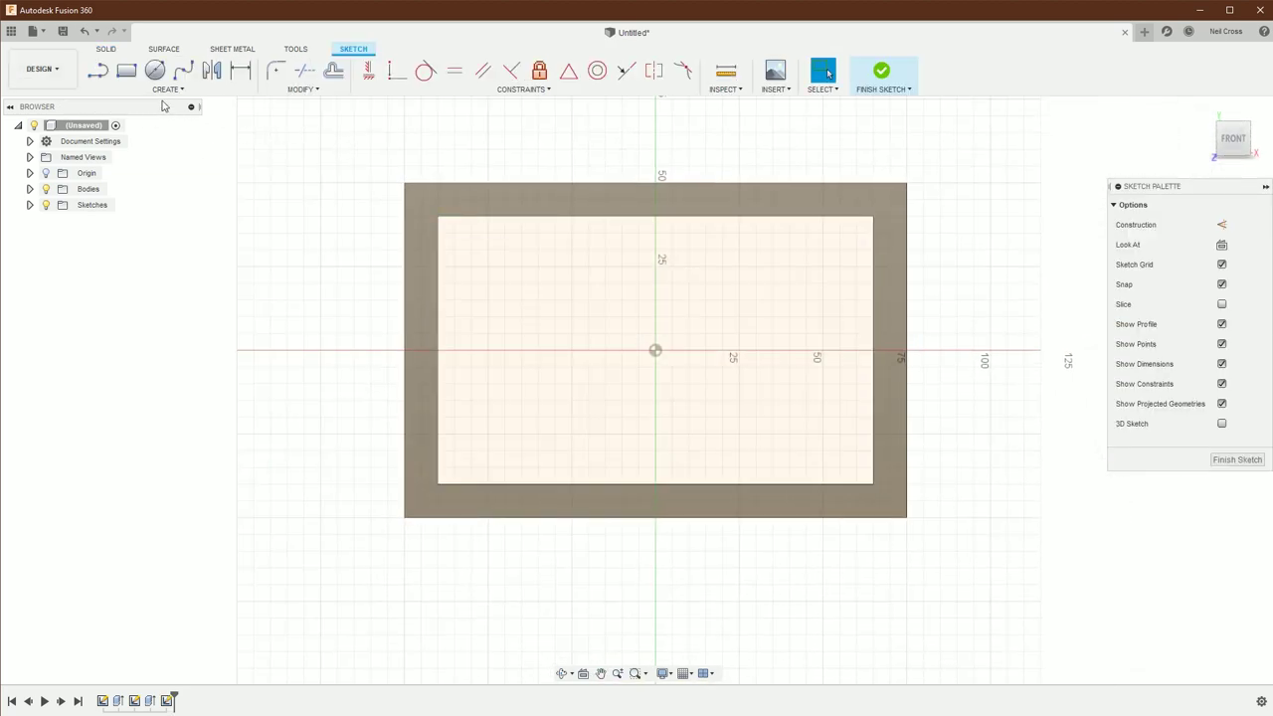
click(164, 89)
mouse_move(137, 339)
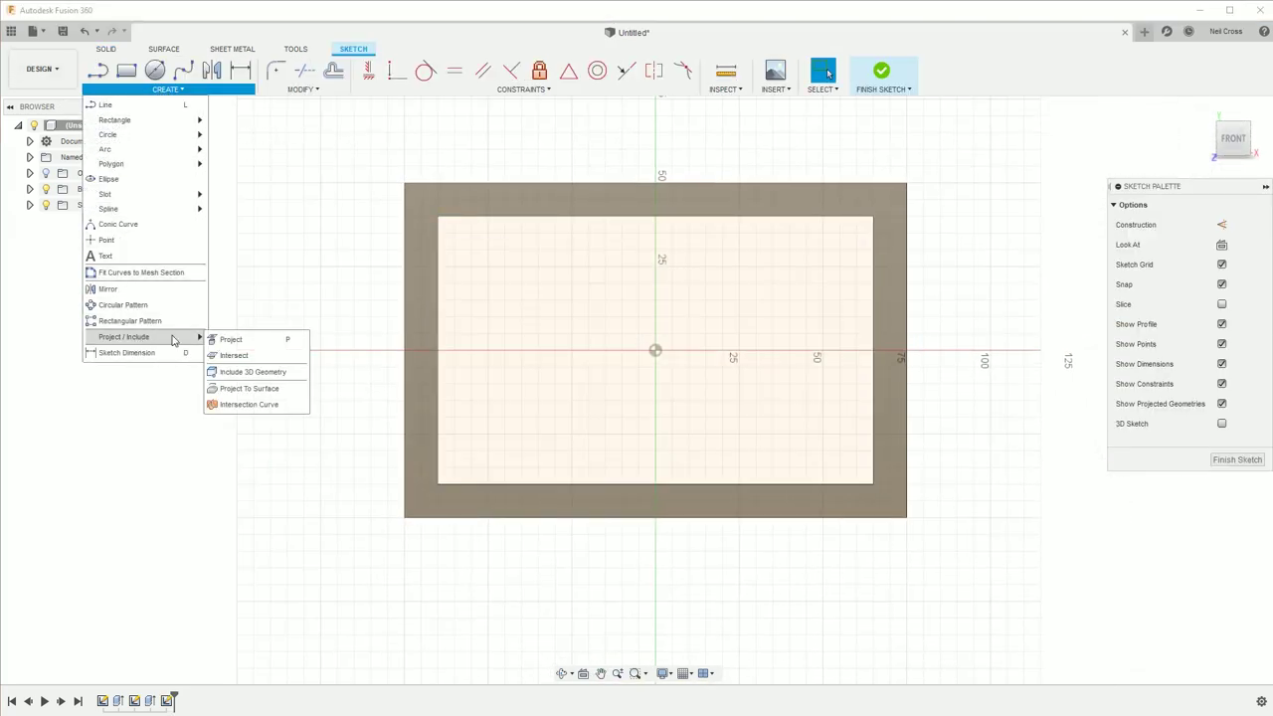
click(228, 339)
click(438, 265)
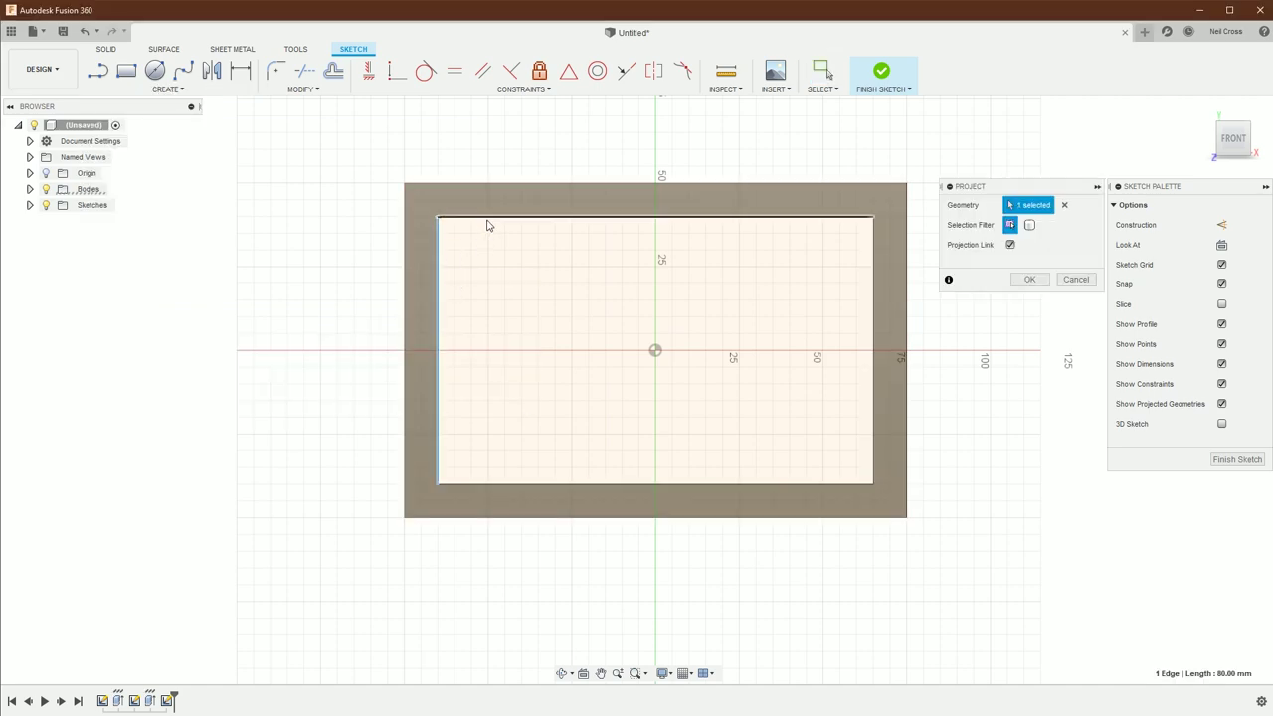
click(489, 217)
click(873, 283)
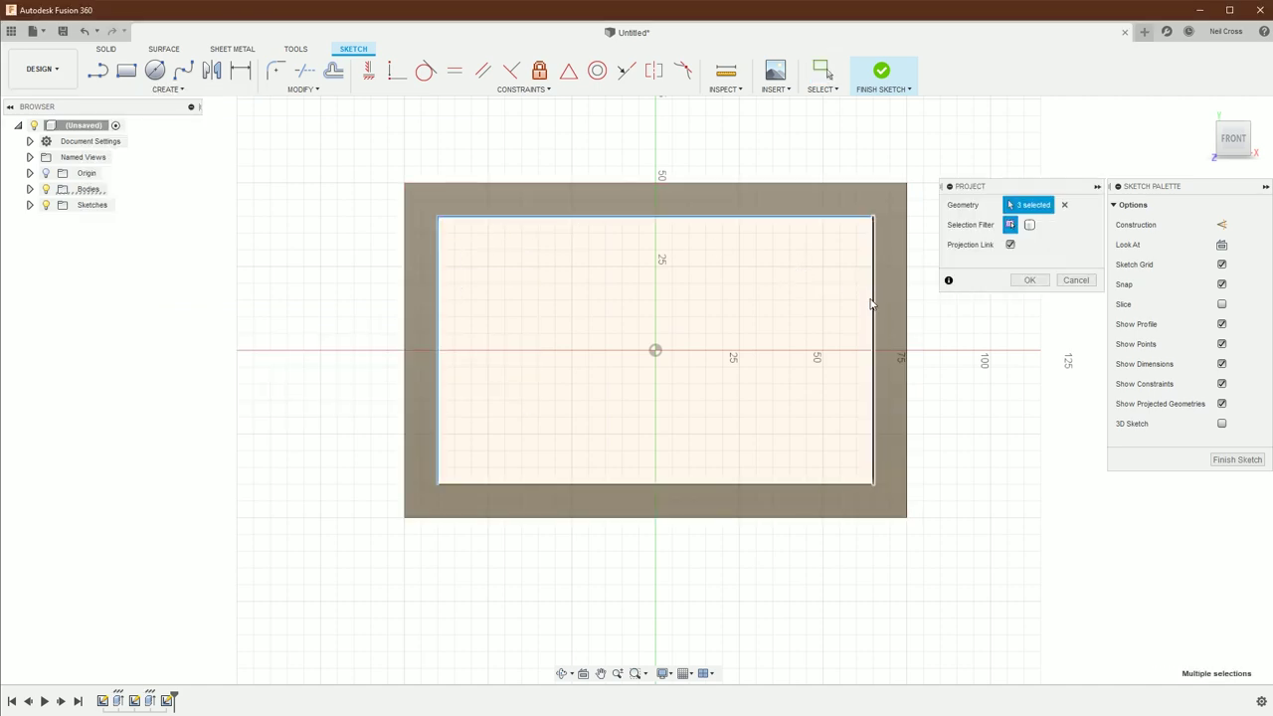
click(776, 485)
click(1029, 279)
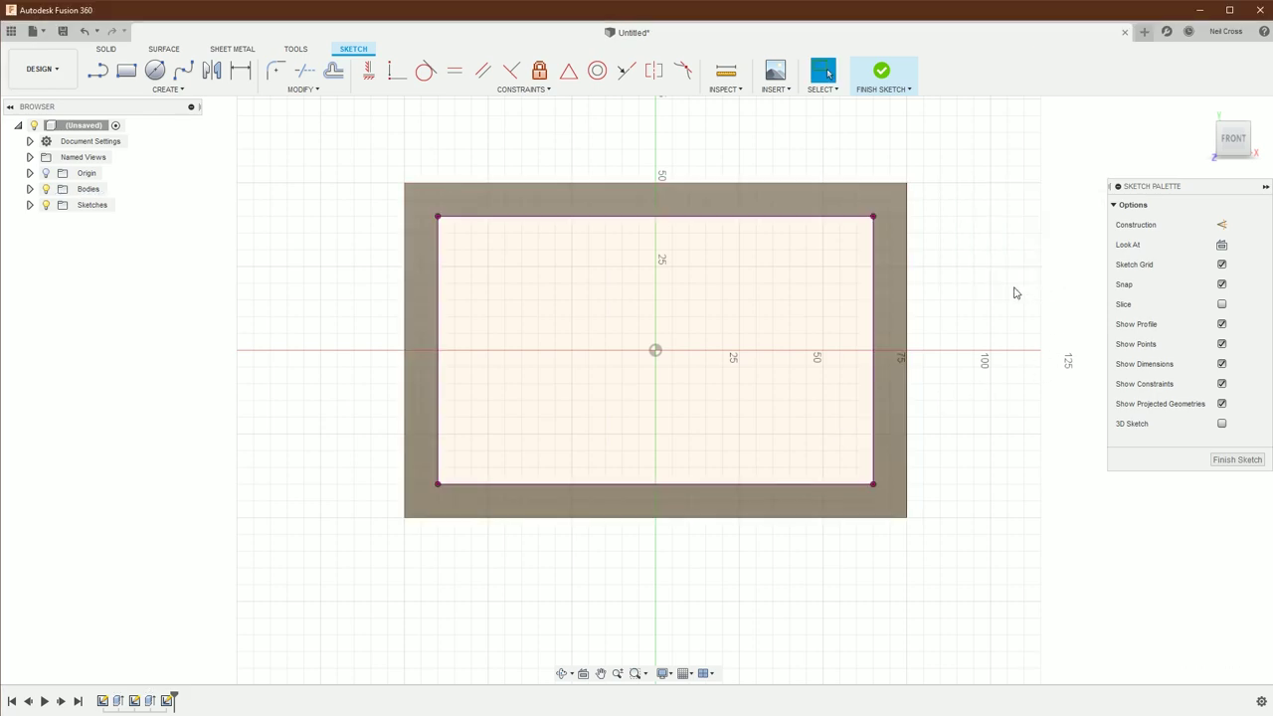
Step: Draw a vertical and a horizontal centre line across the full opening through the origin, and finish the sketch
click(98, 70)
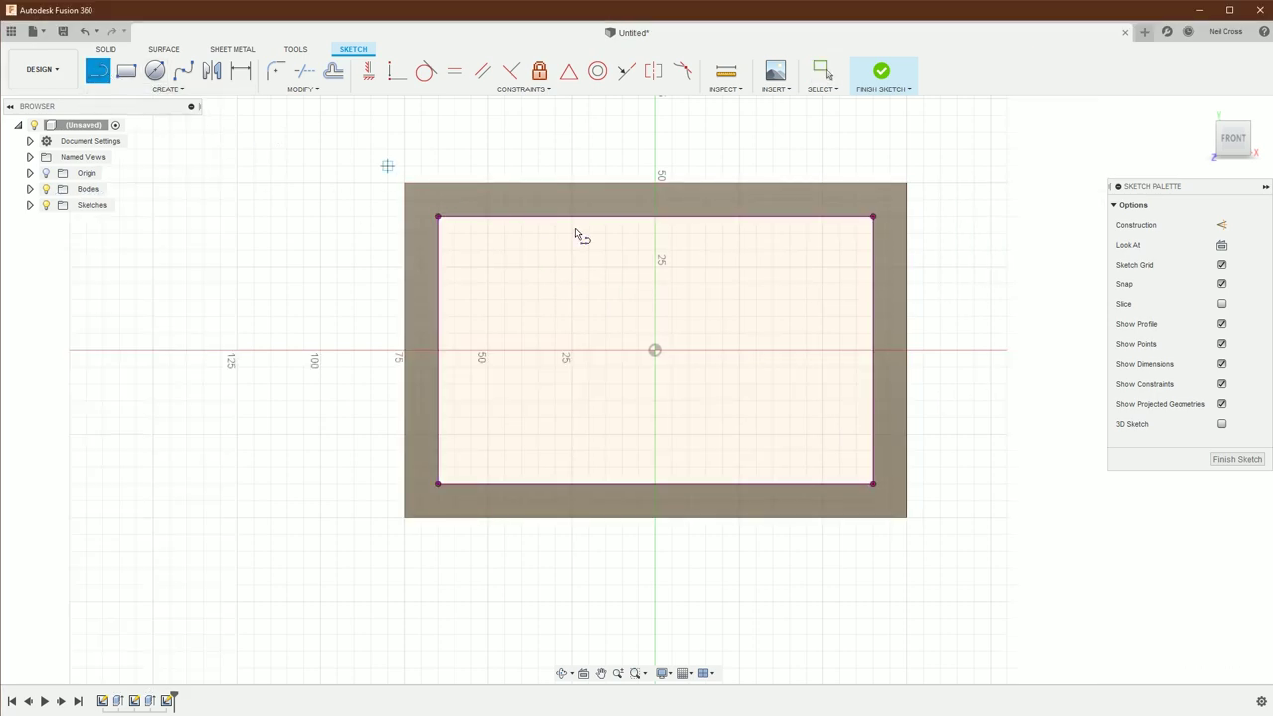
click(655, 217)
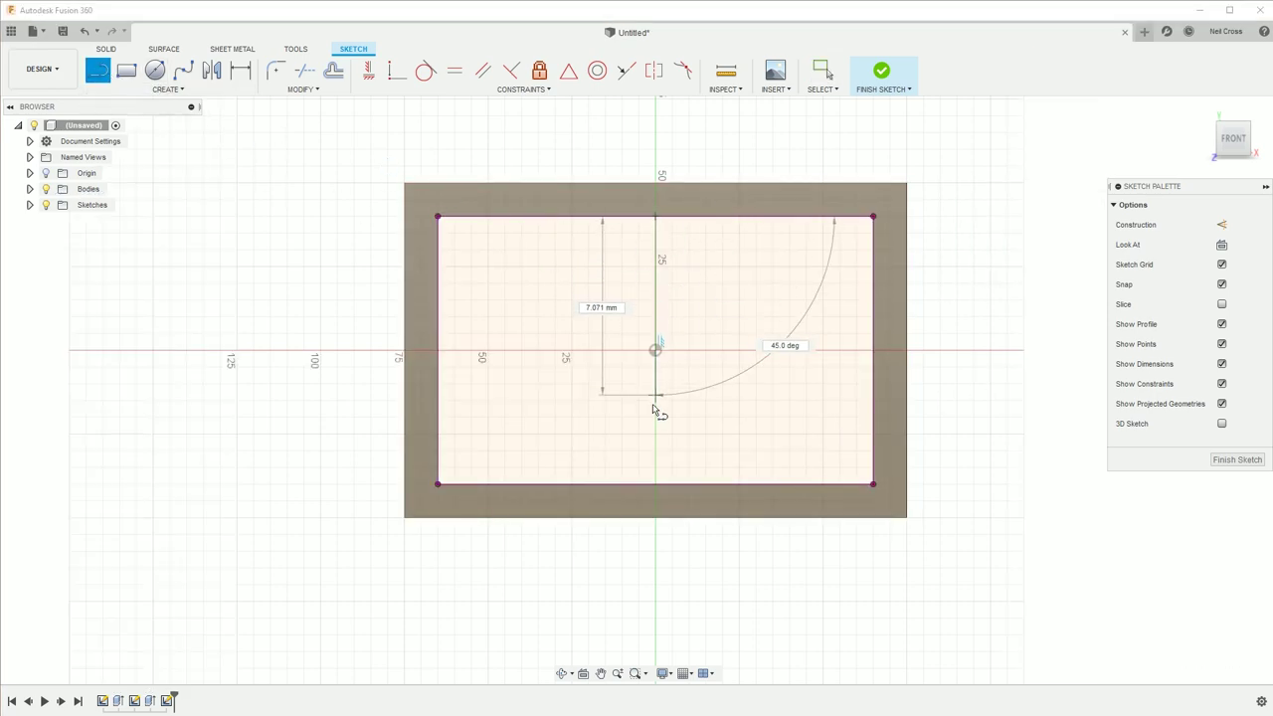
double_click(656, 484)
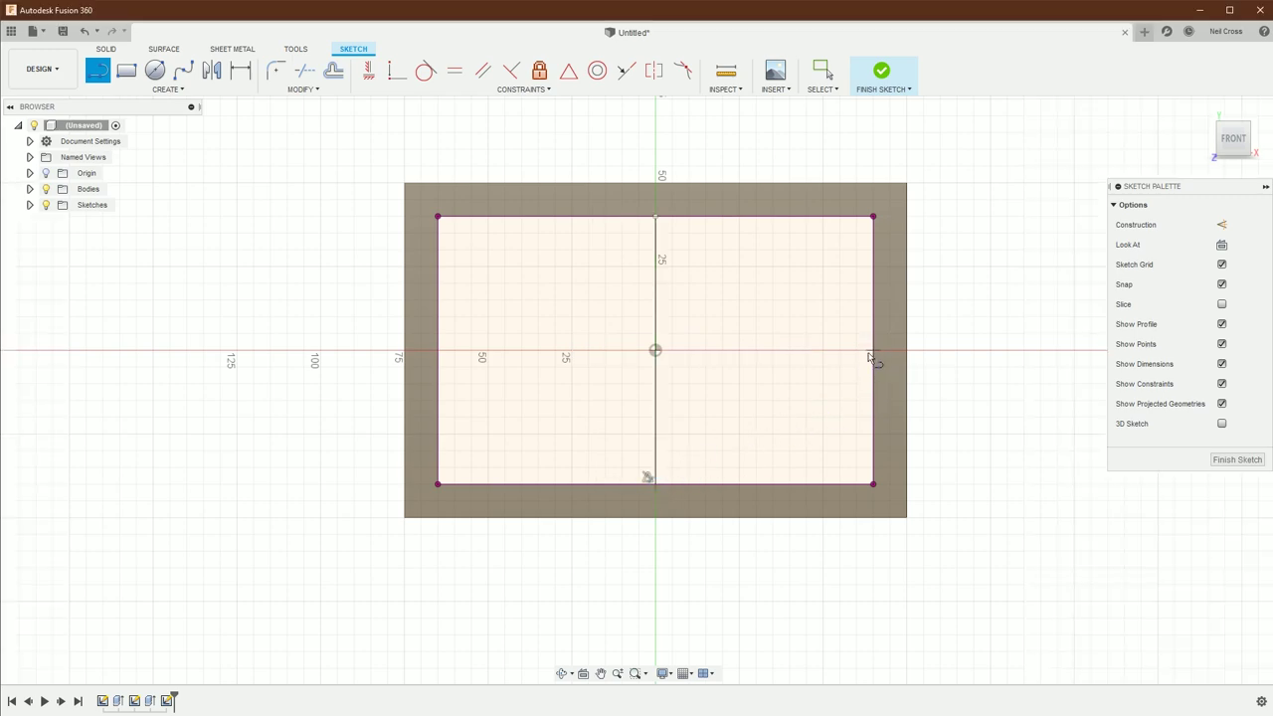
click(873, 351)
double_click(438, 350)
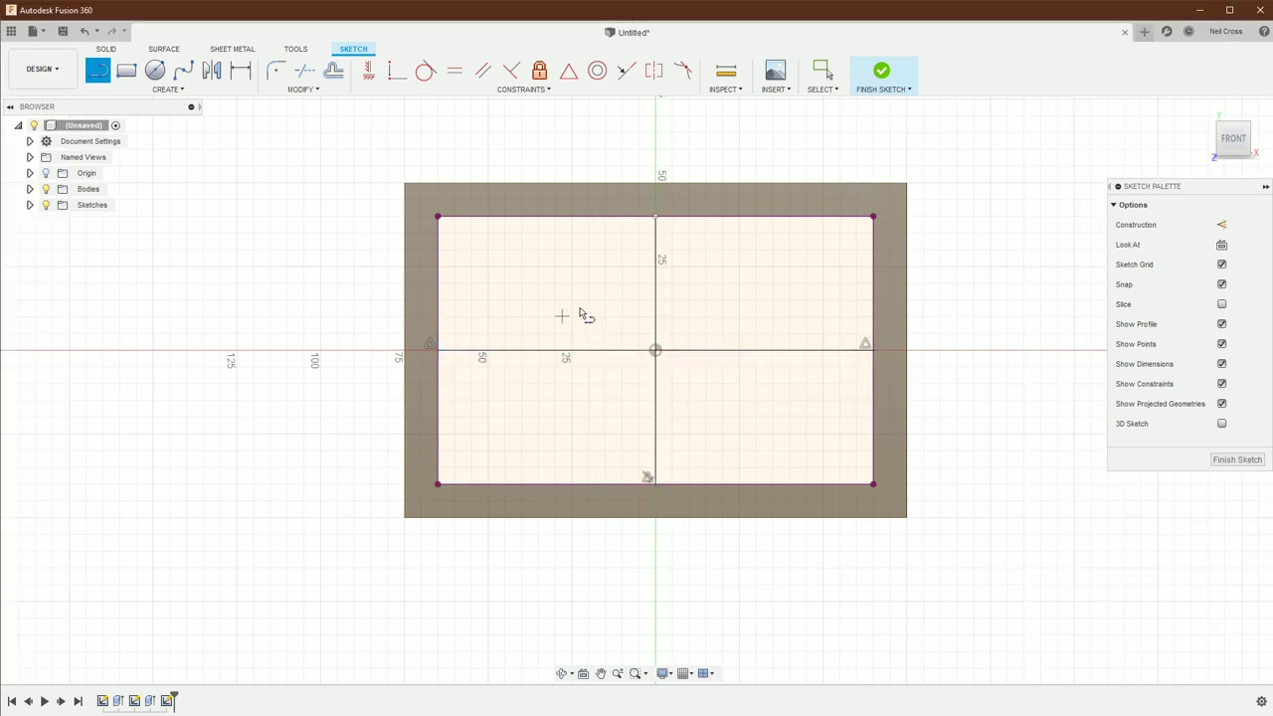
right_click(606, 284)
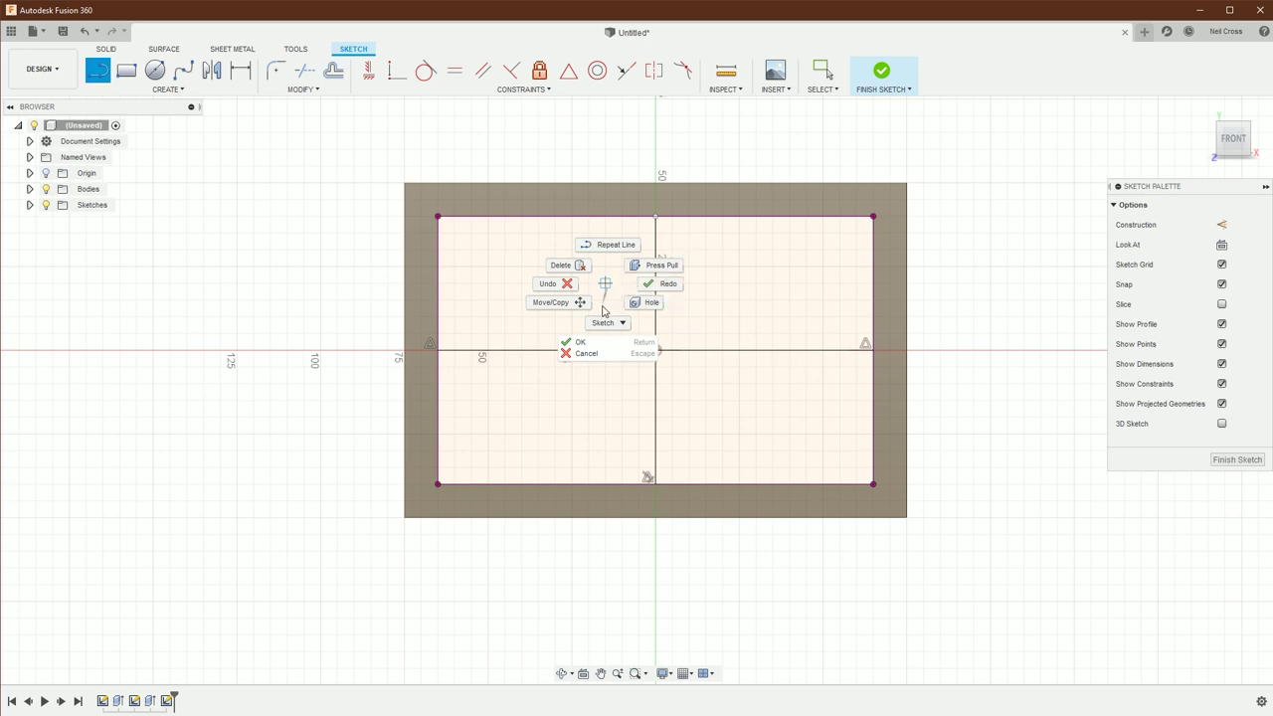
click(580, 341)
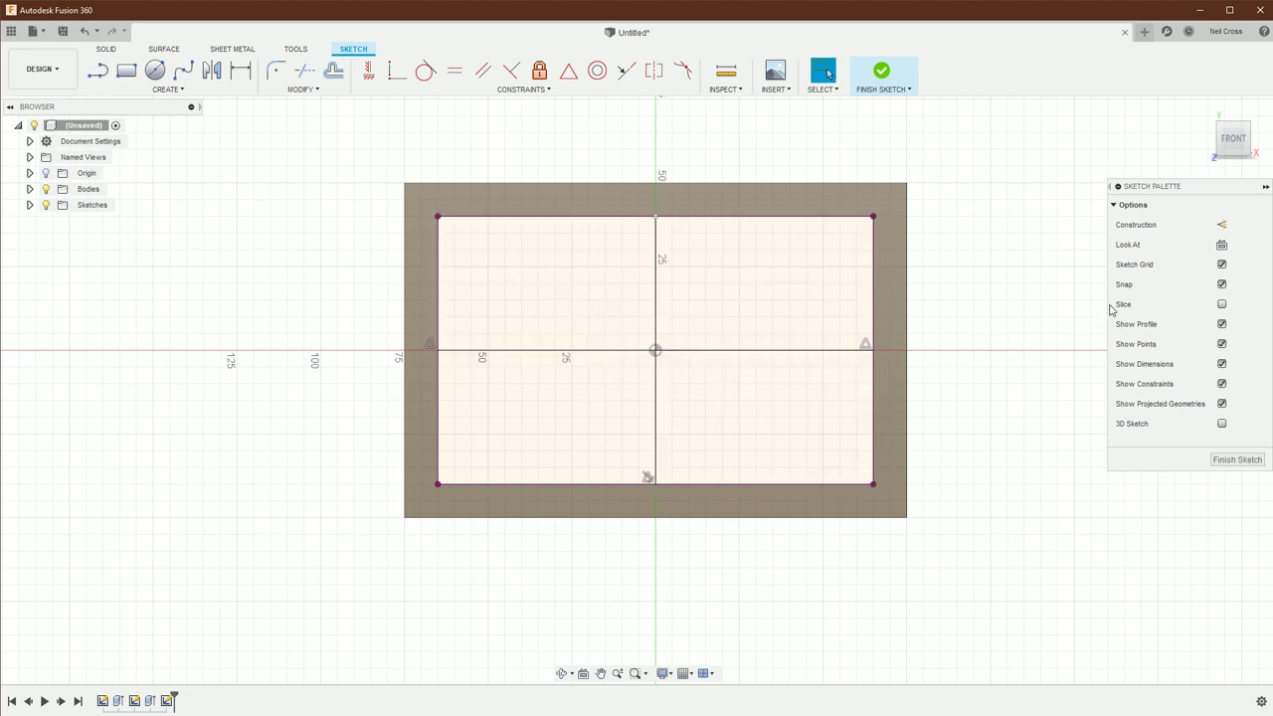
click(1237, 459)
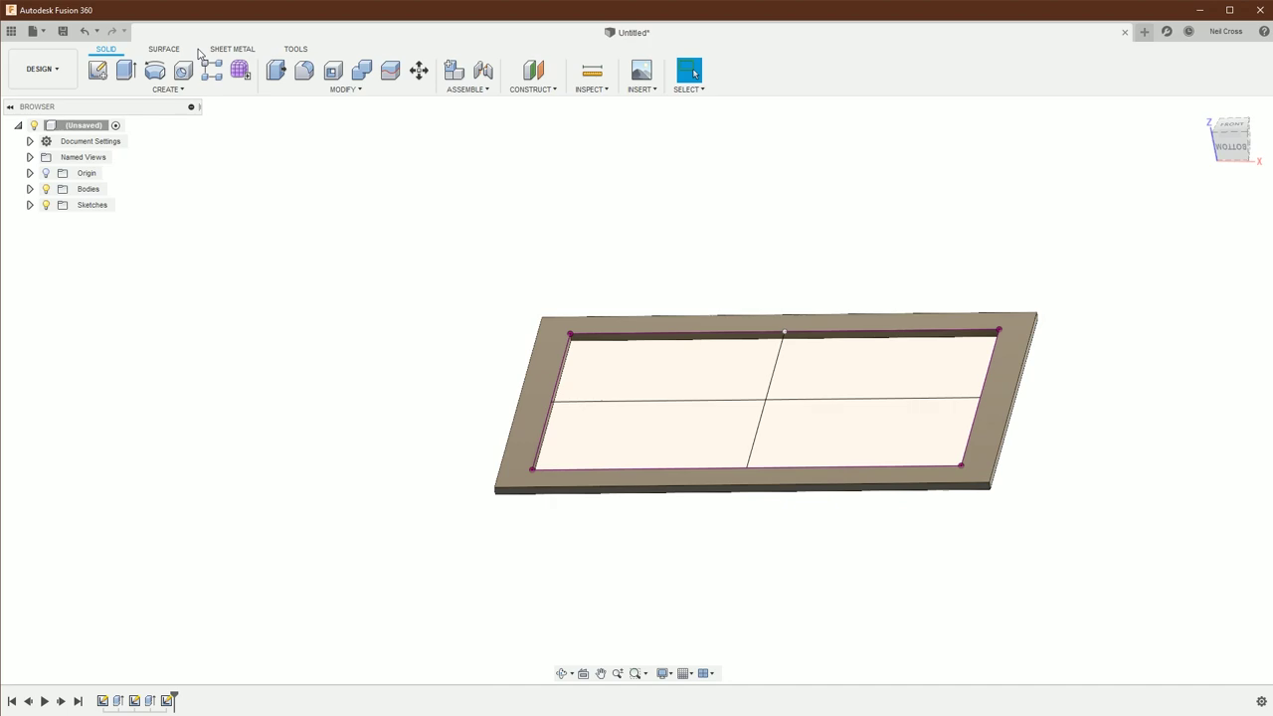
click(168, 91)
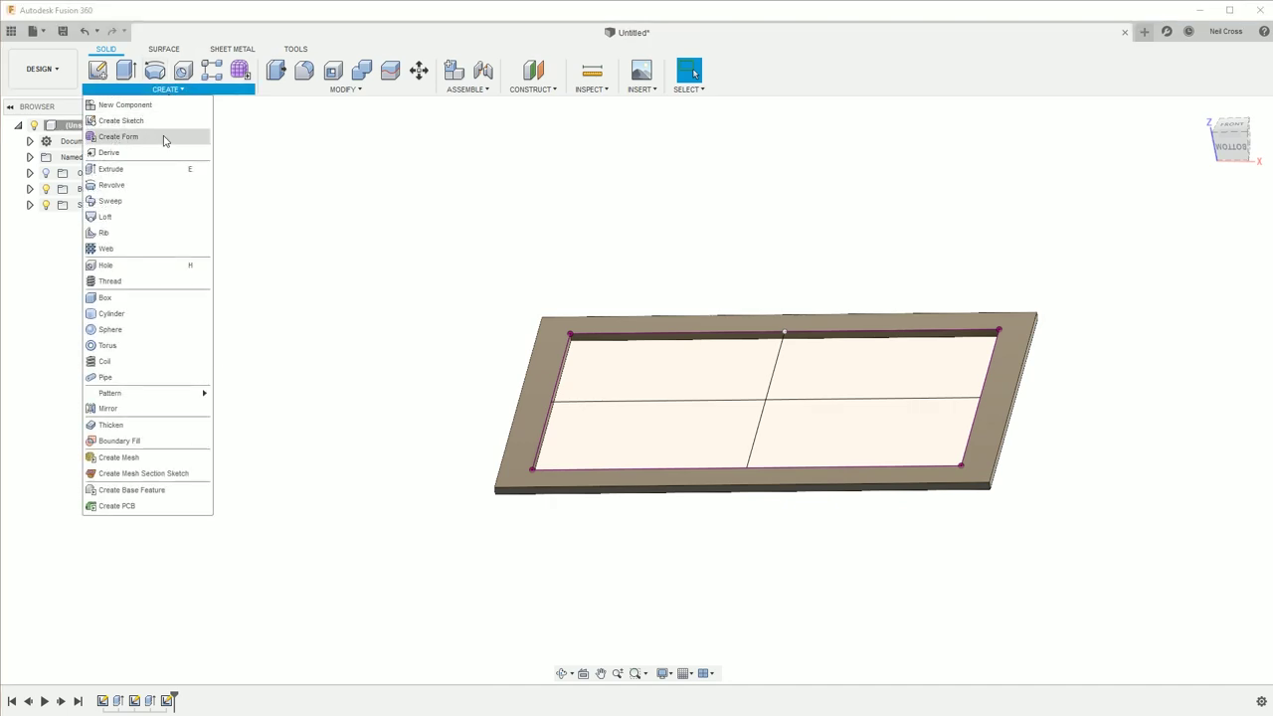
click(287, 92)
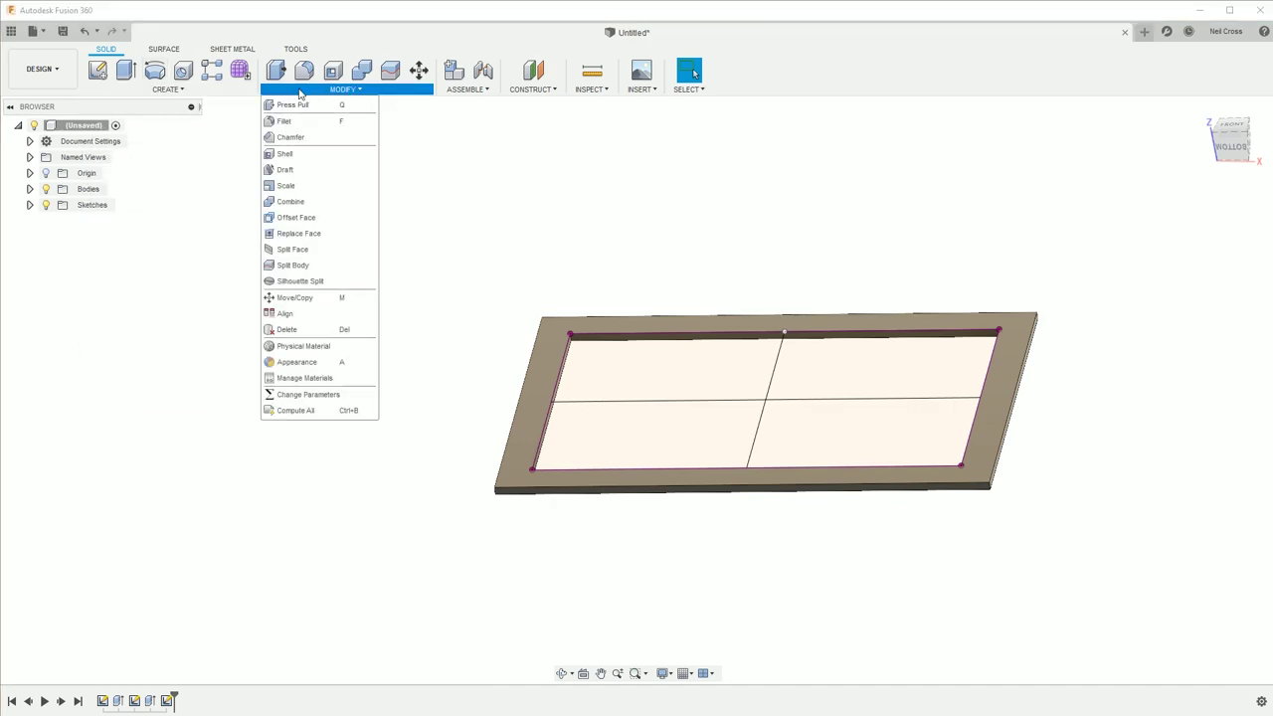
click(168, 89)
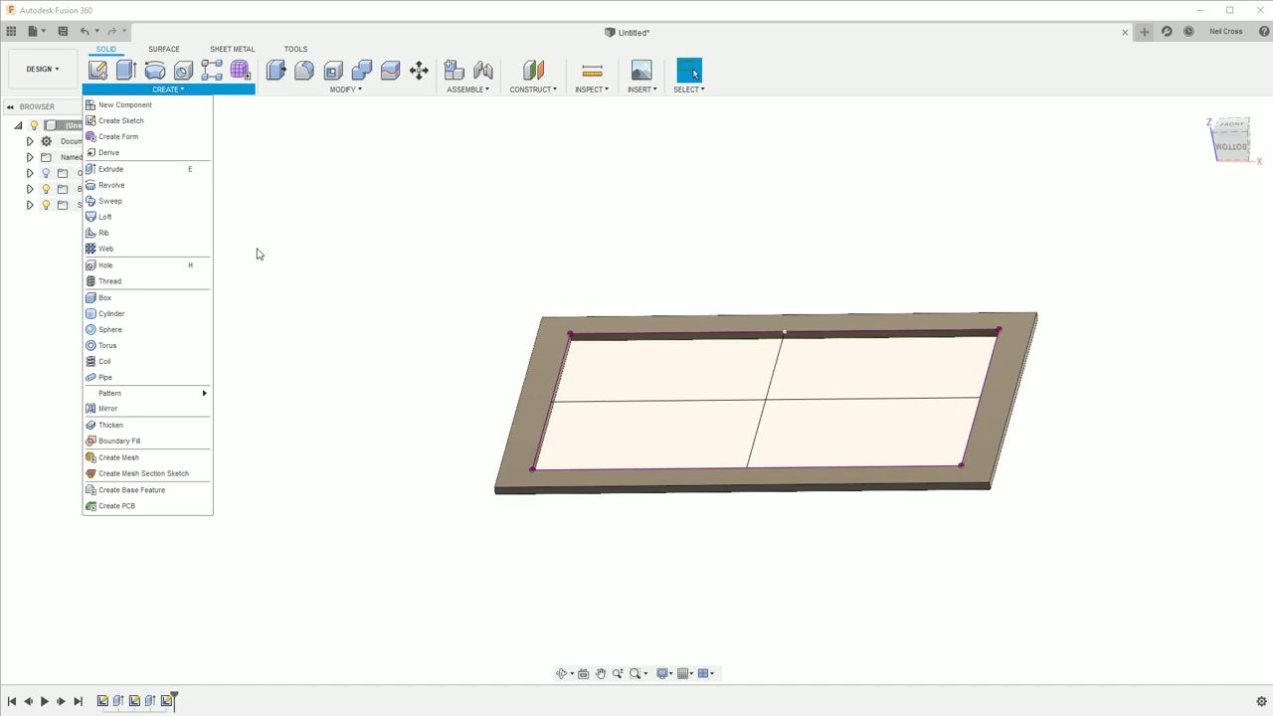
click(299, 285)
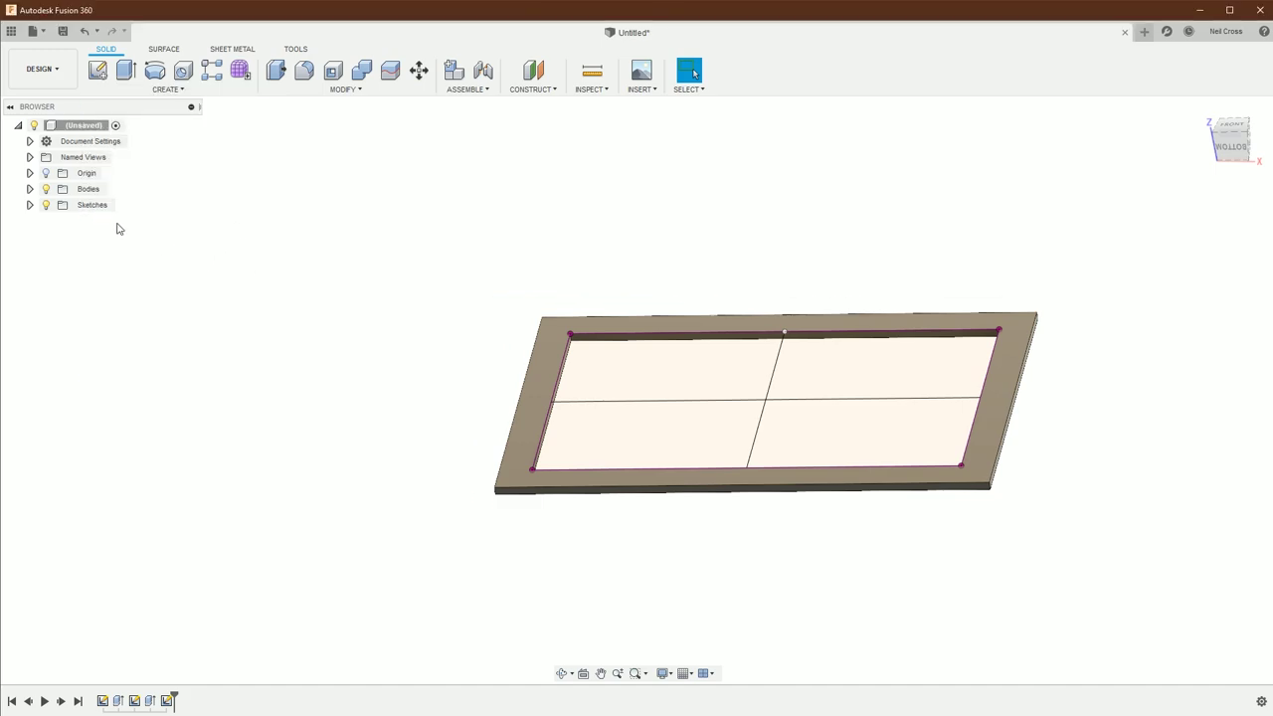
Step: Reopen the last sketch and rectangular-pattern the horizontal centre line symmetrically along the opening's short edge, quantity 9 with 8 mm spacing
double_click(166, 700)
click(179, 90)
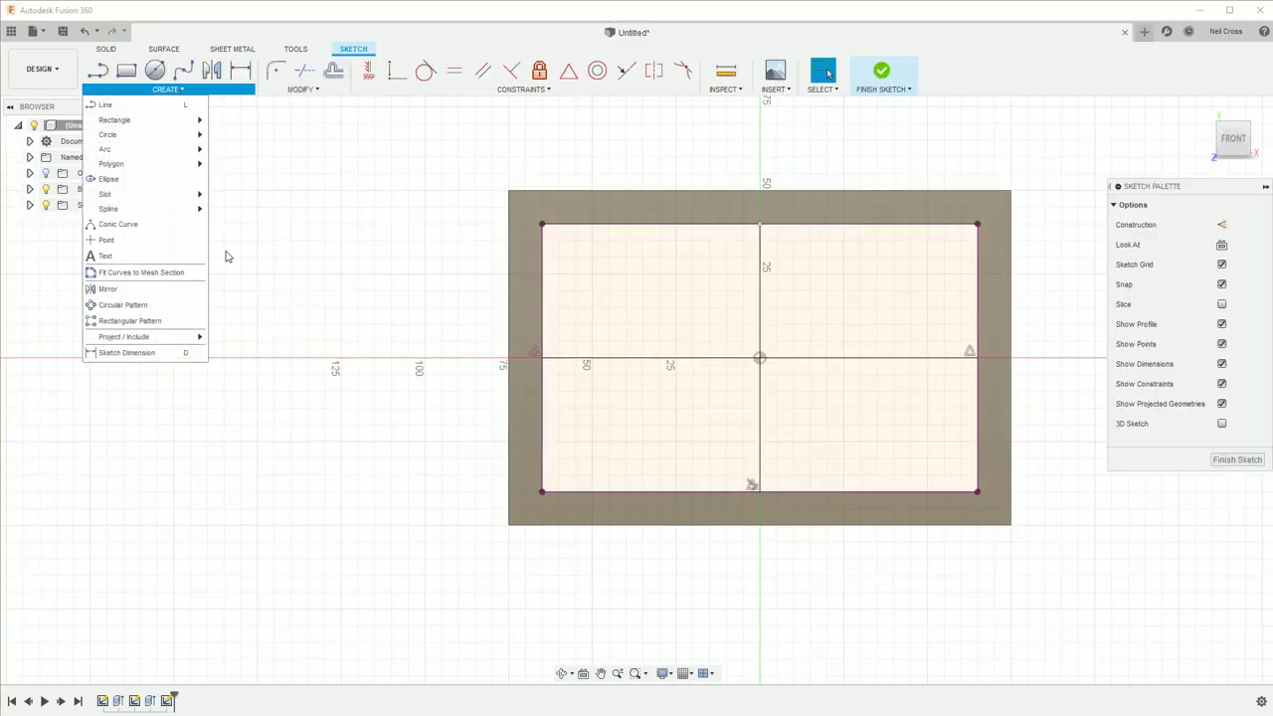
click(174, 327)
click(676, 358)
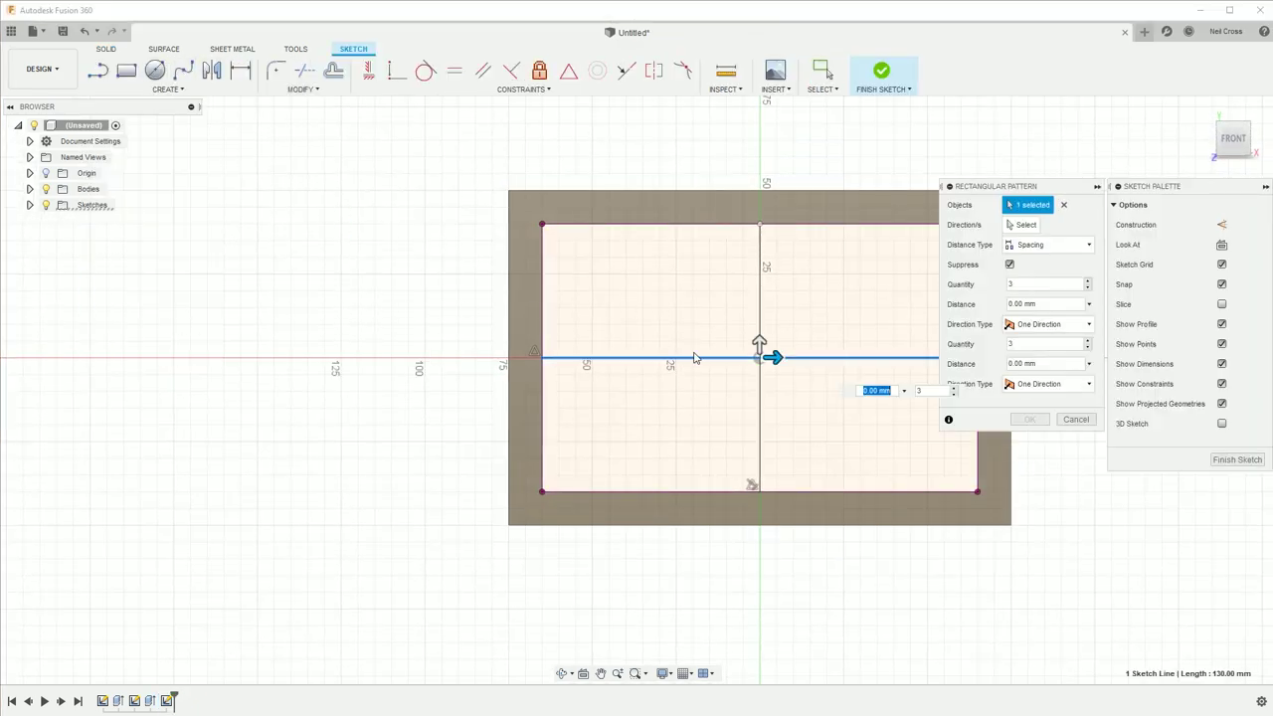
click(1022, 225)
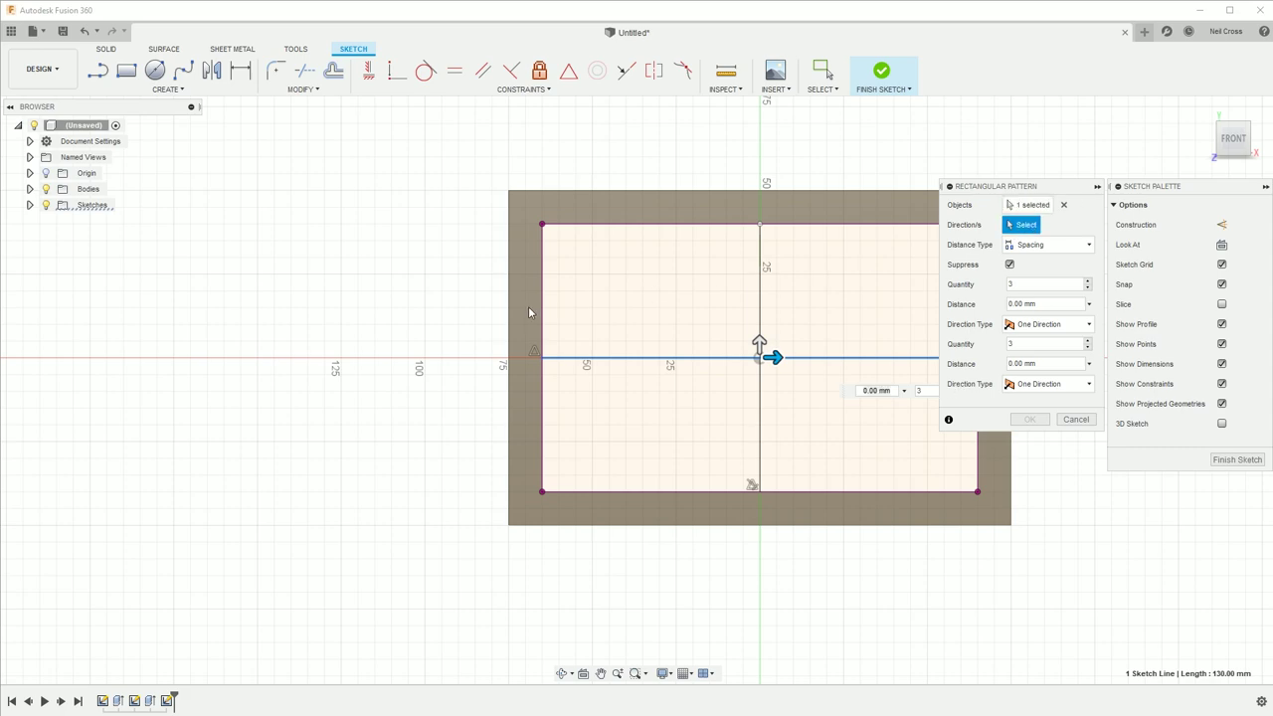
click(538, 297)
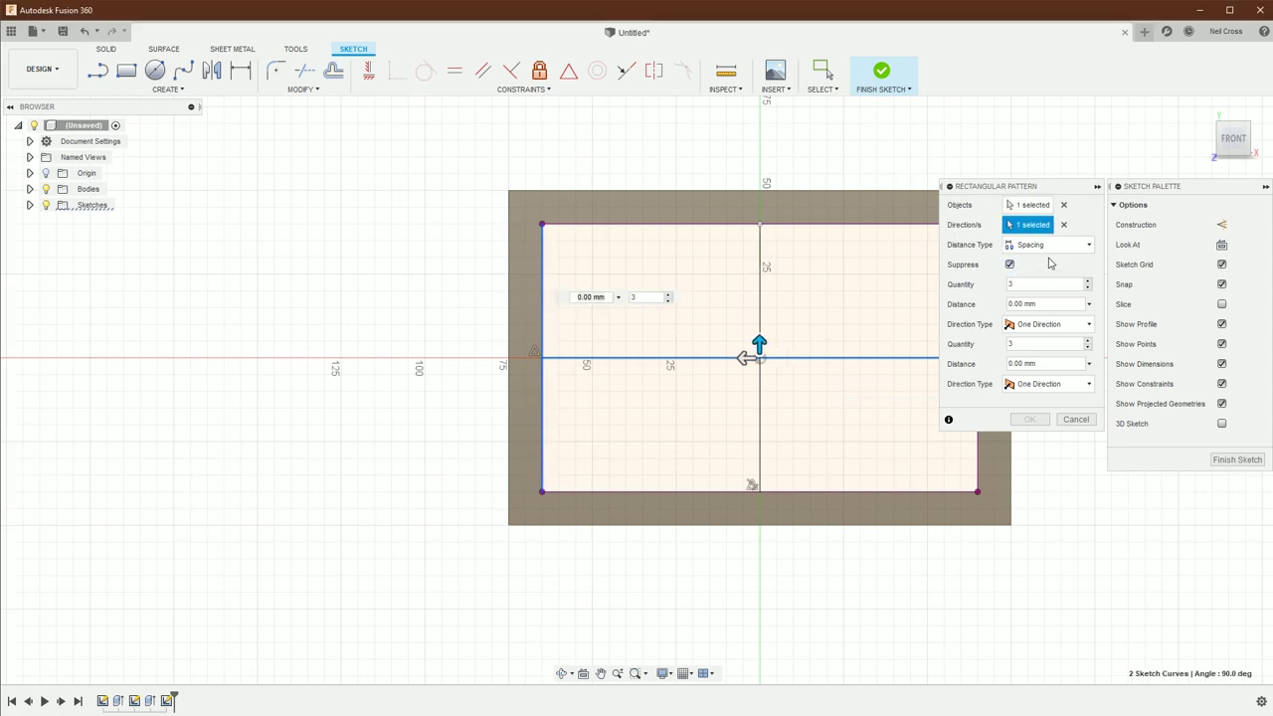
click(1024, 285)
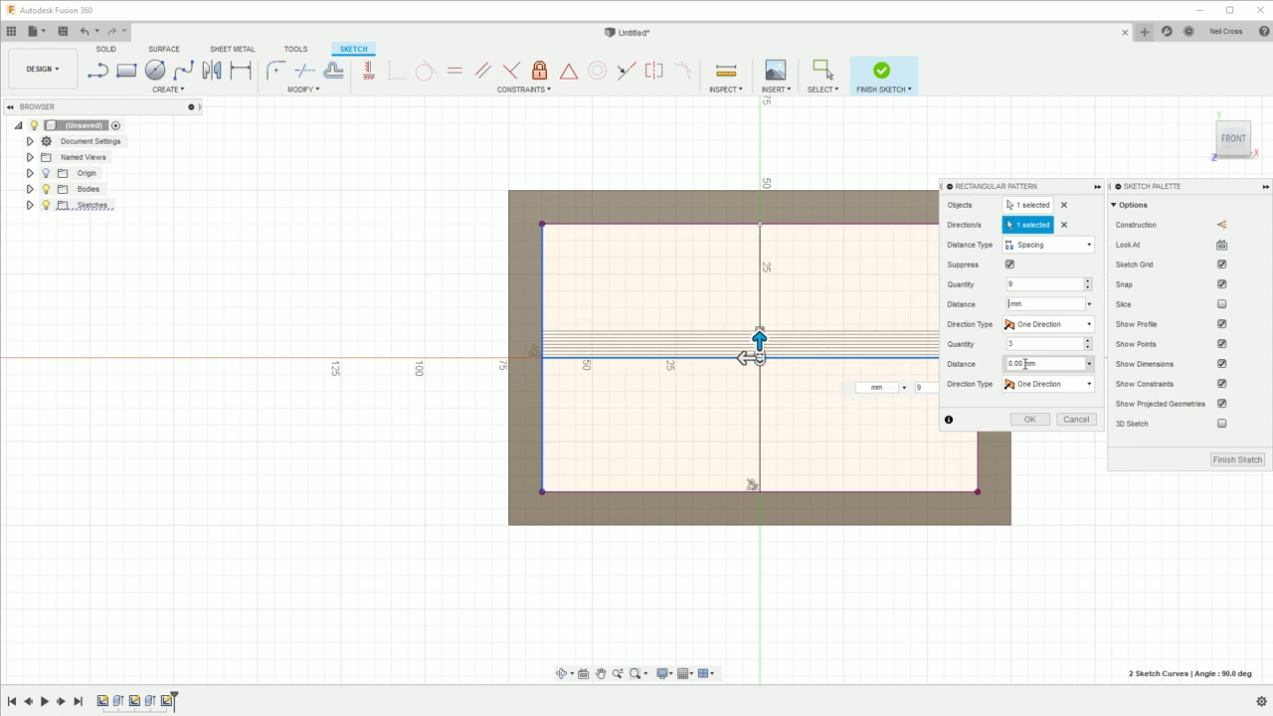
click(1049, 325)
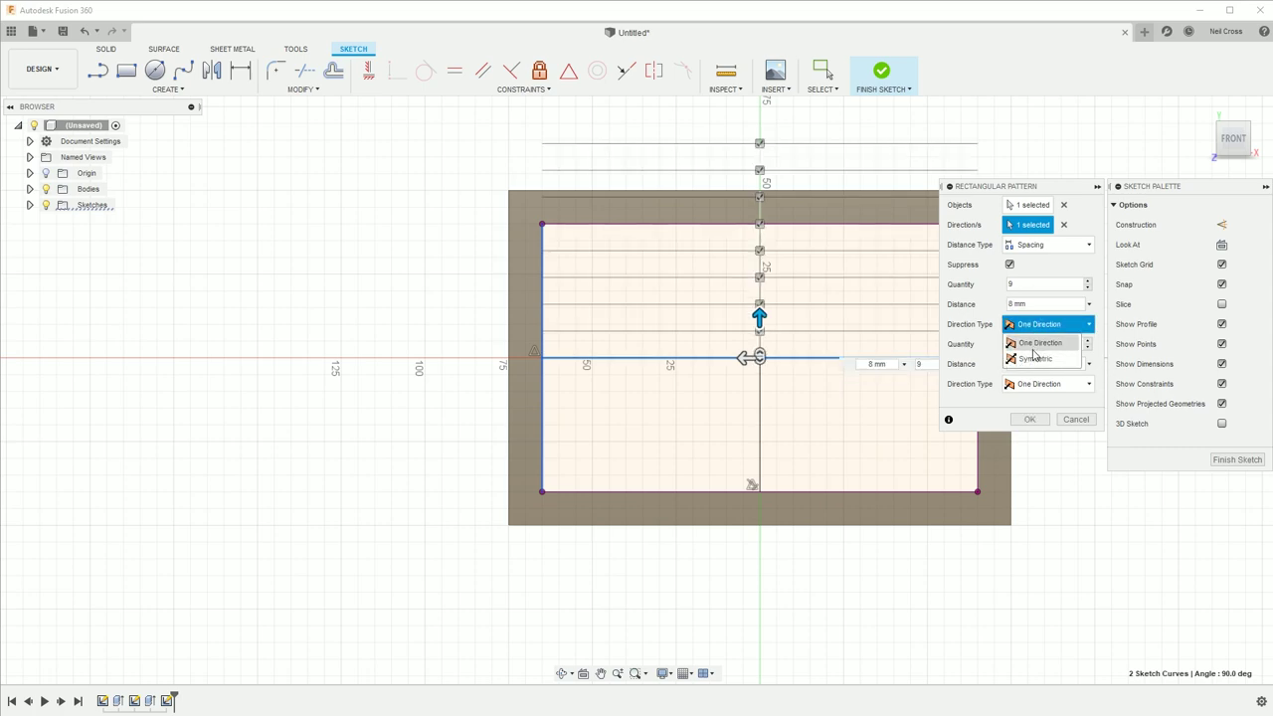
click(1034, 352)
click(1030, 419)
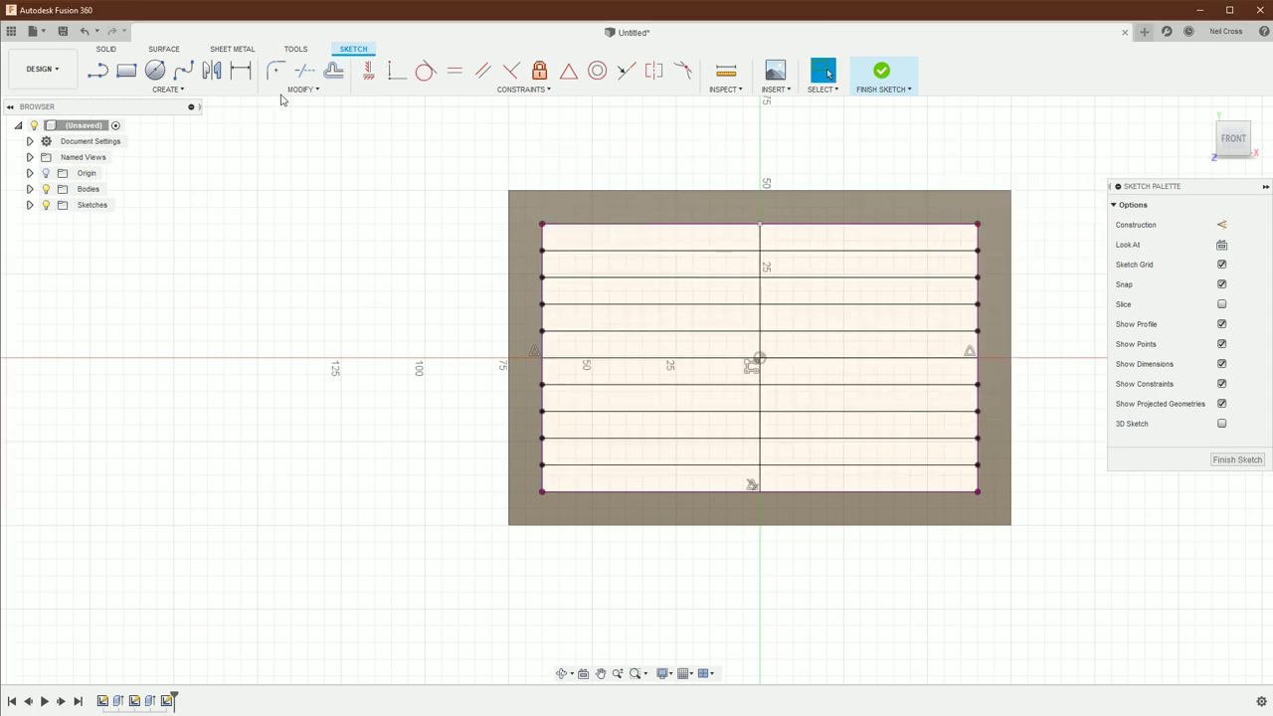
Step: Rectangular-pattern the vertical centre line symmetrically along the opening's long edge, quantity 19 with 6.5 mm spacing, and finish the sketch
click(167, 89)
click(124, 304)
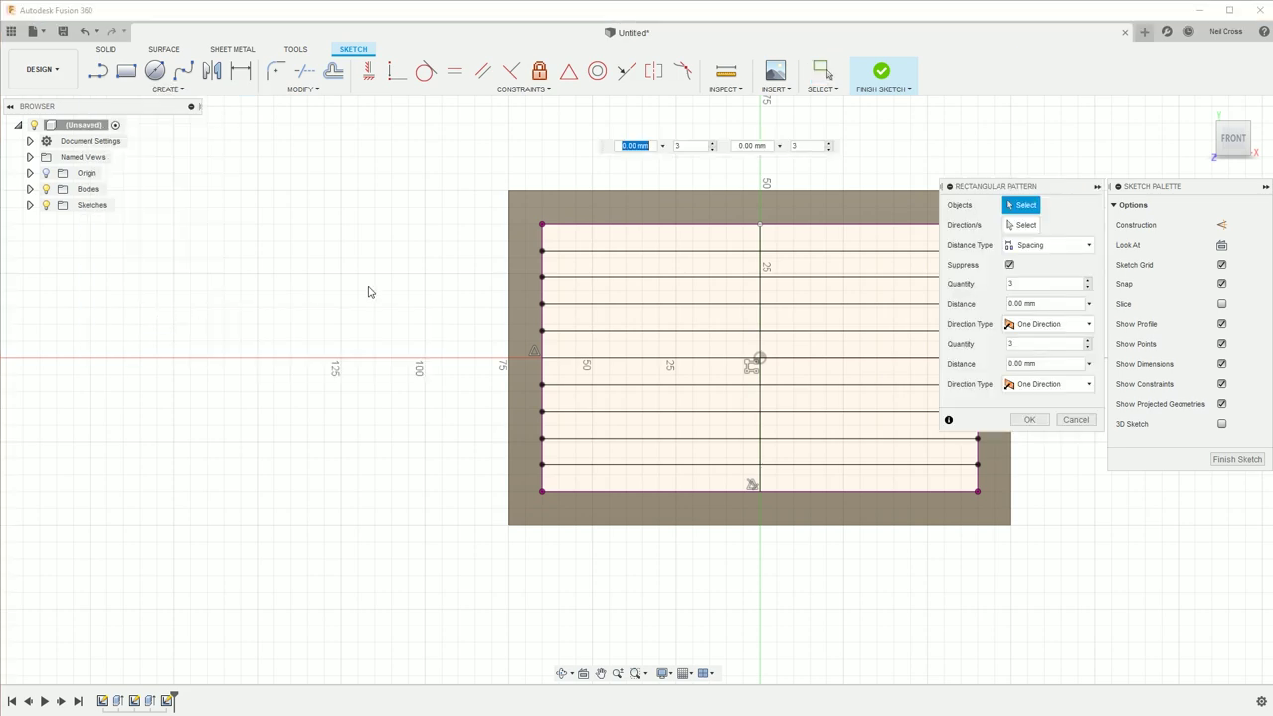
click(542, 292)
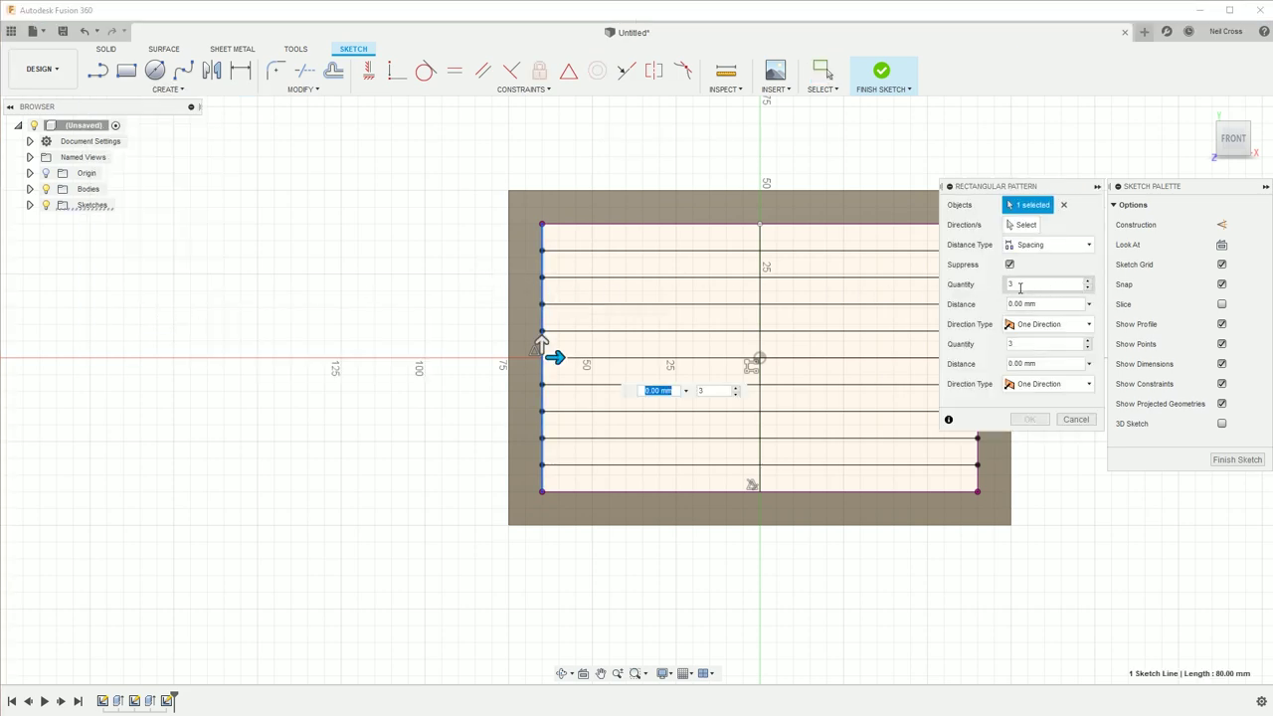
click(1034, 284)
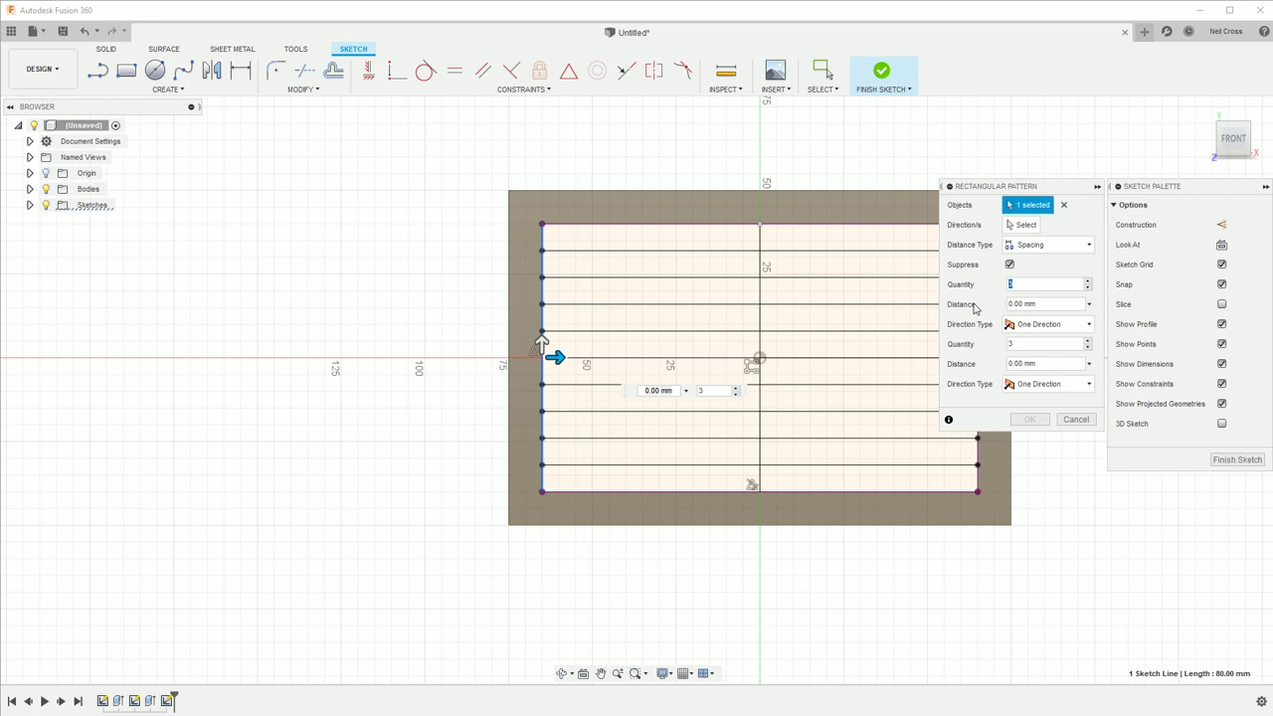
click(1063, 205)
click(760, 304)
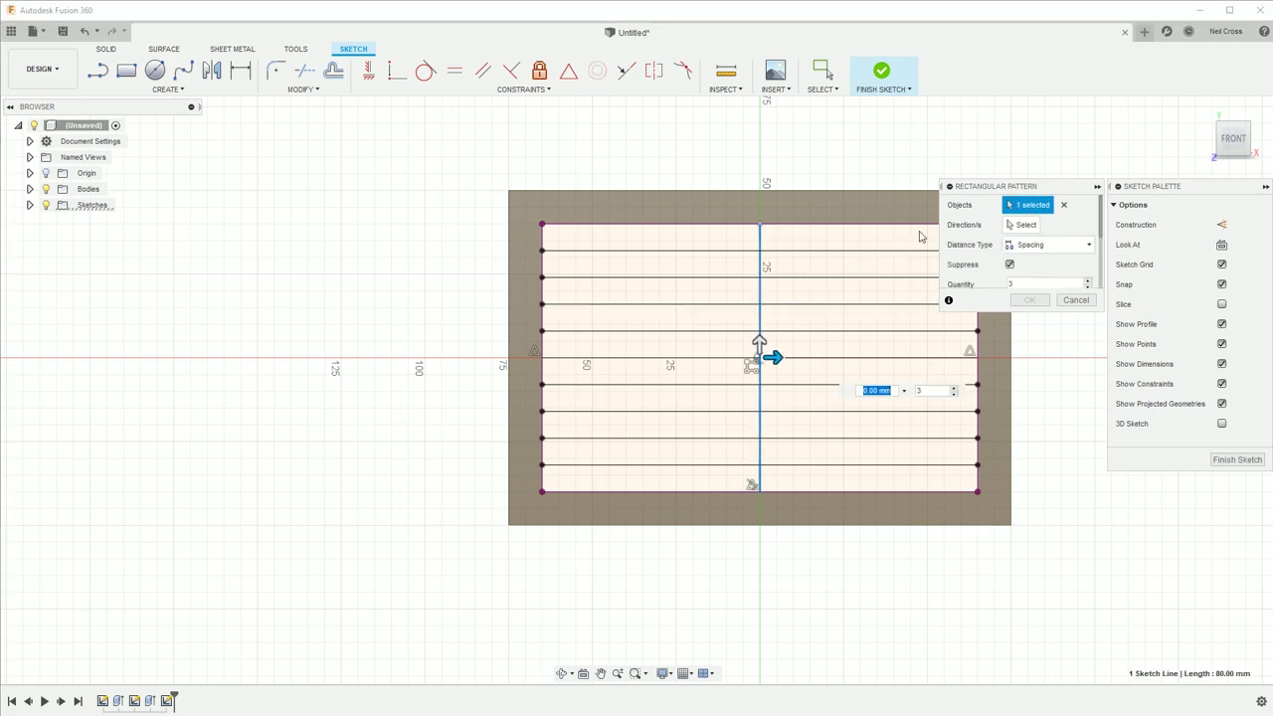
click(1024, 227)
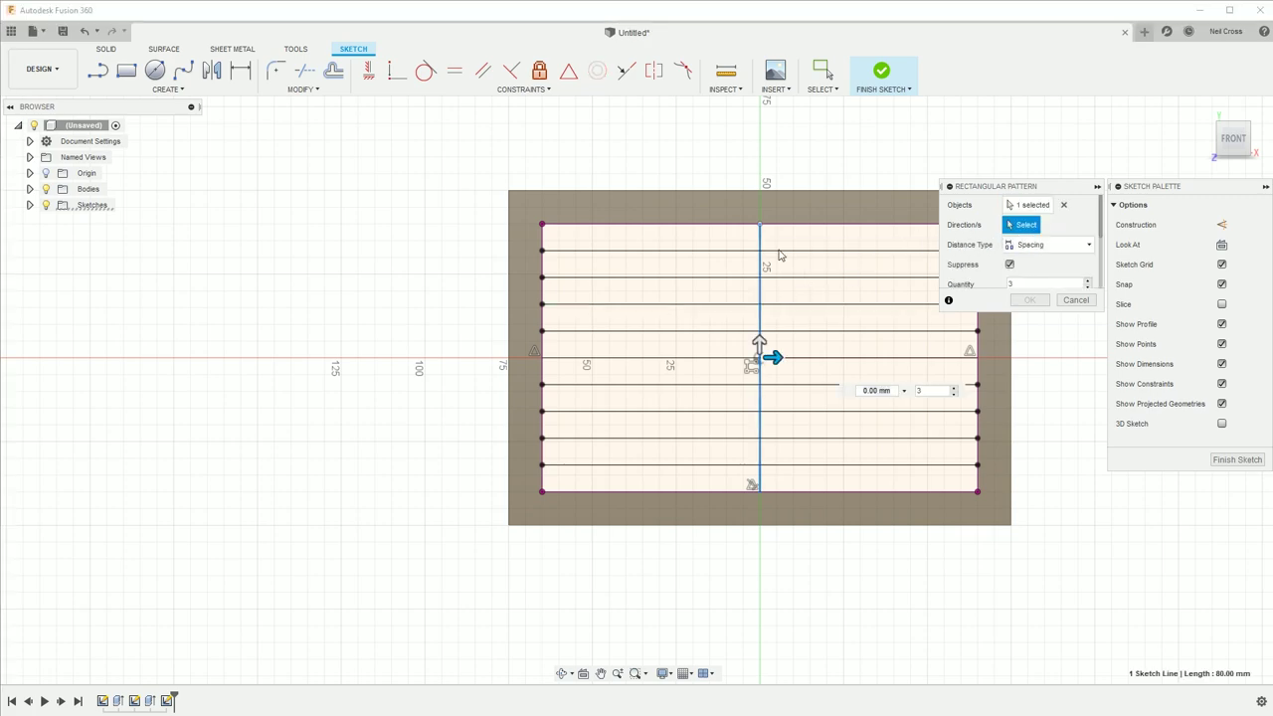
click(674, 225)
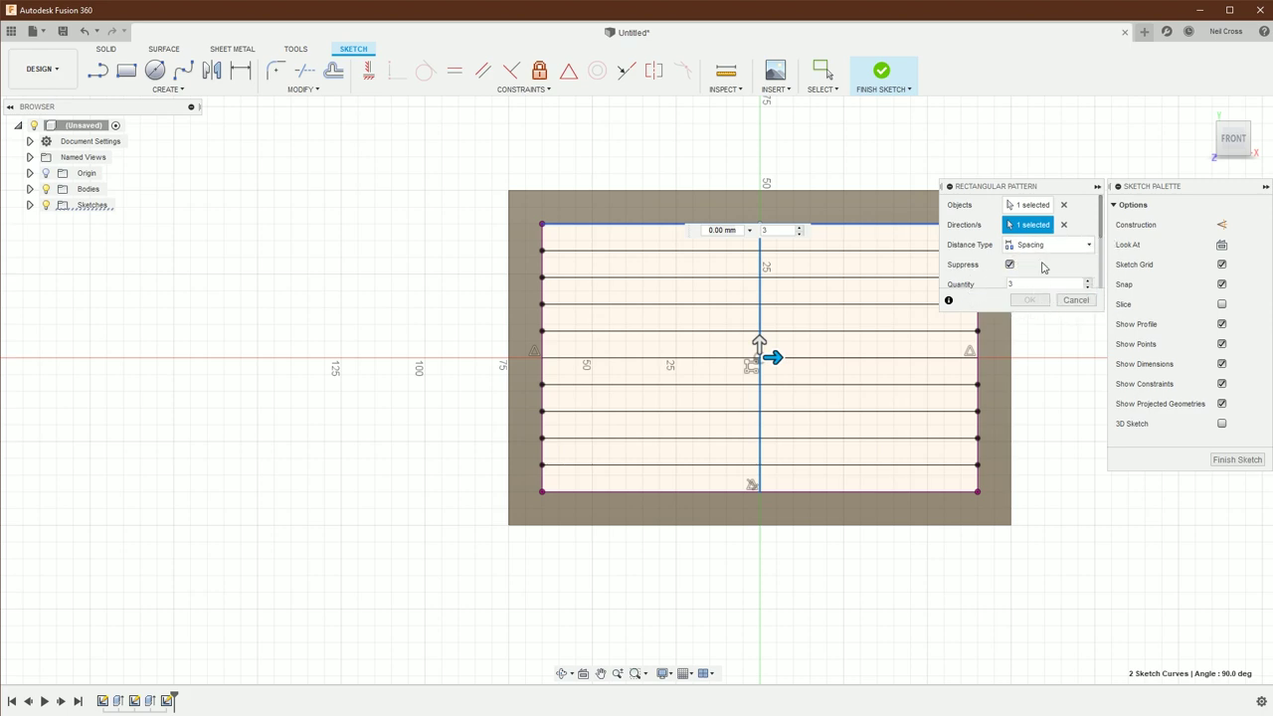
scroll(1044, 268, down, 2)
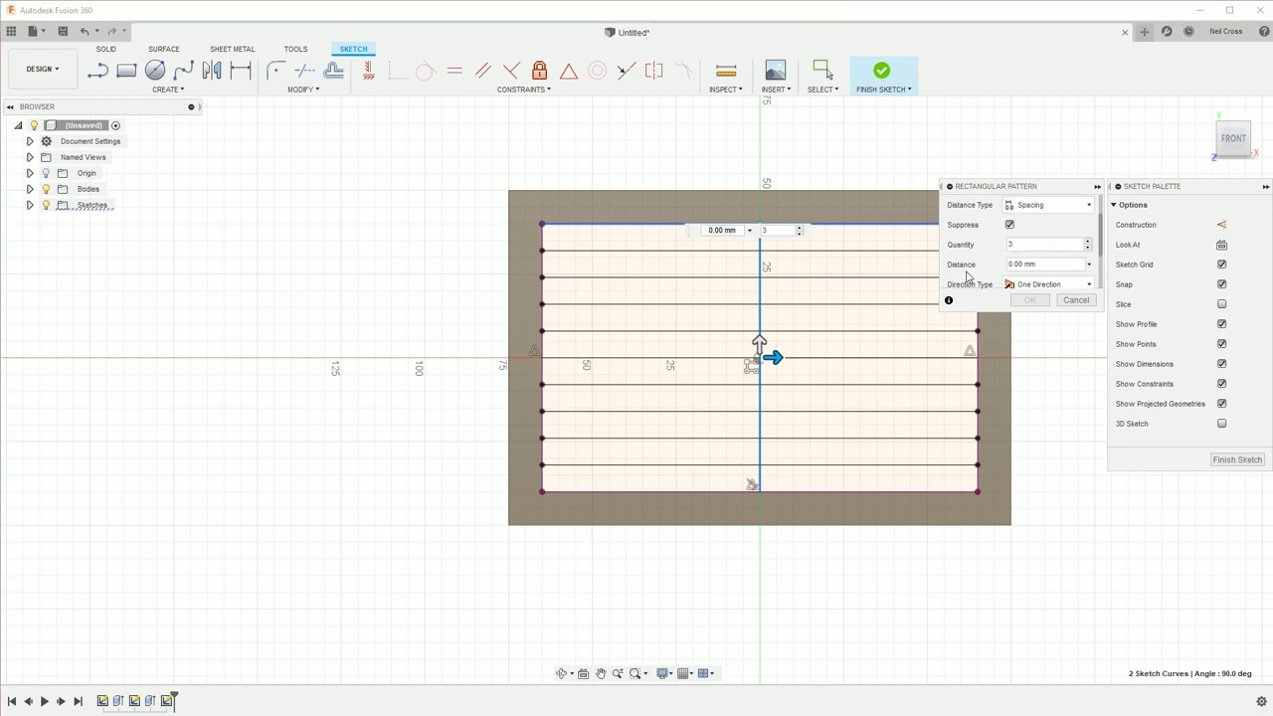
key(Return)
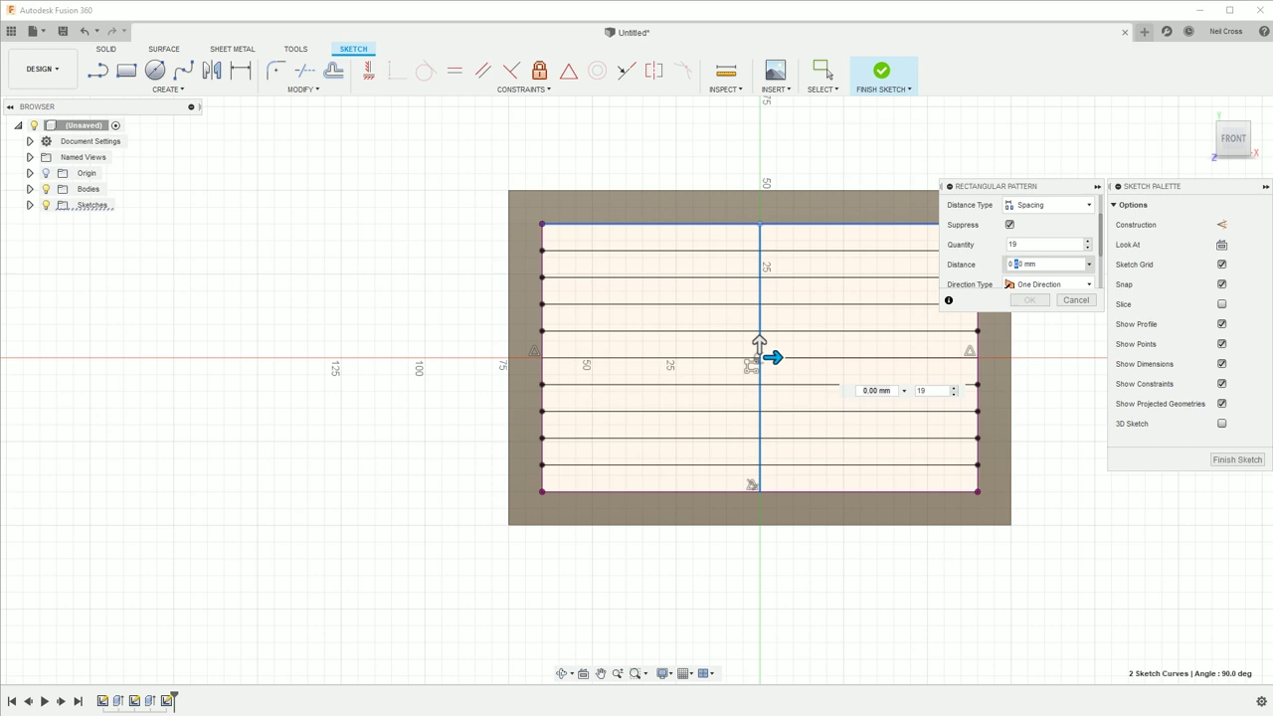
text(1)
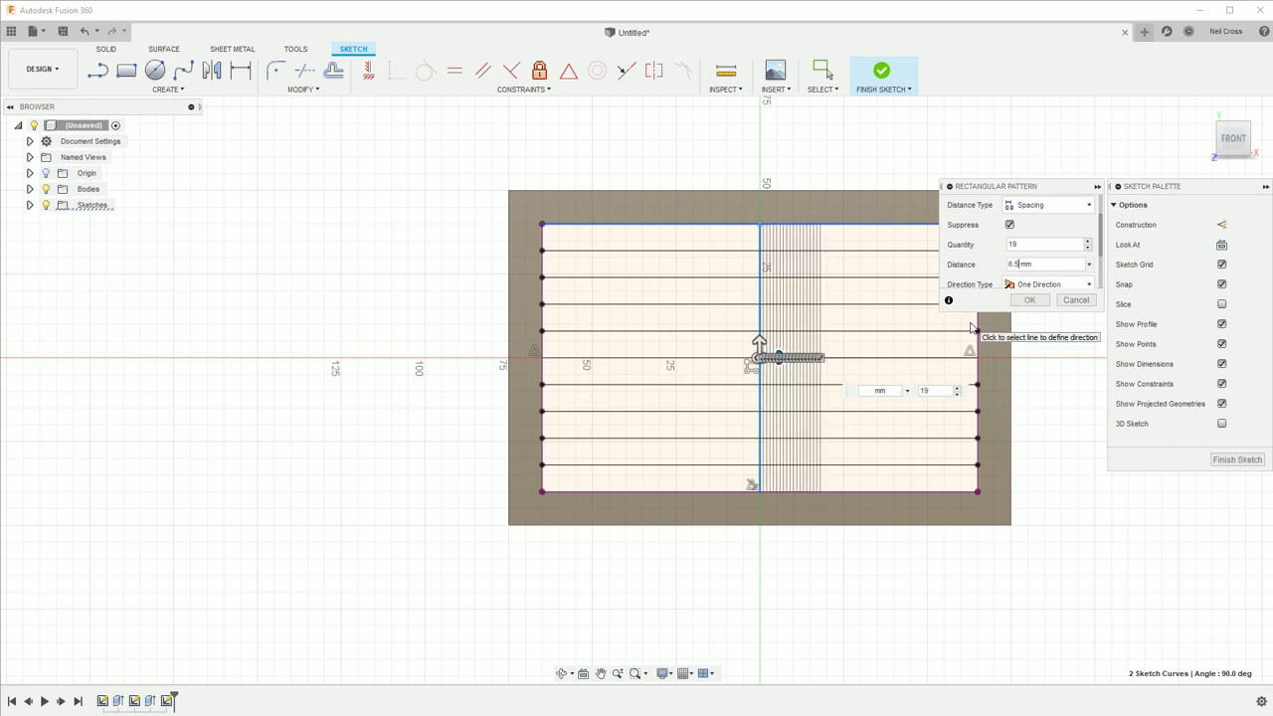
key(Return)
click(1062, 284)
click(1040, 316)
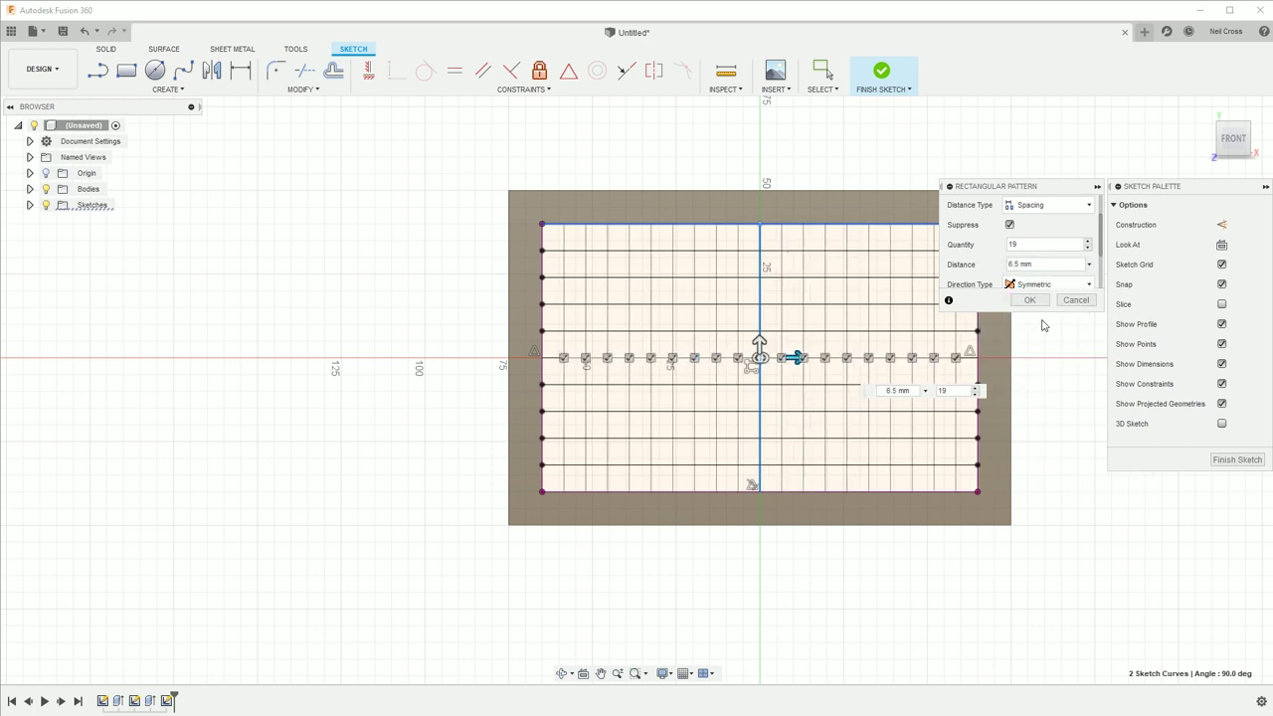
click(1028, 300)
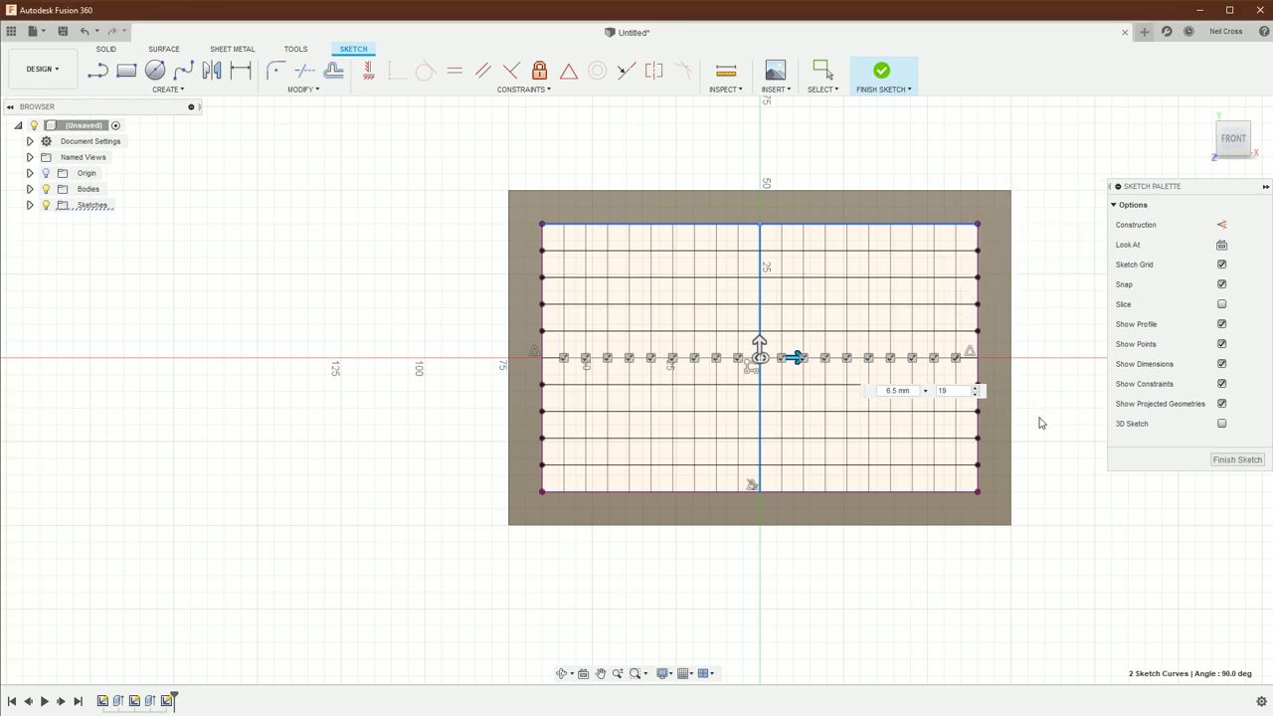
click(882, 69)
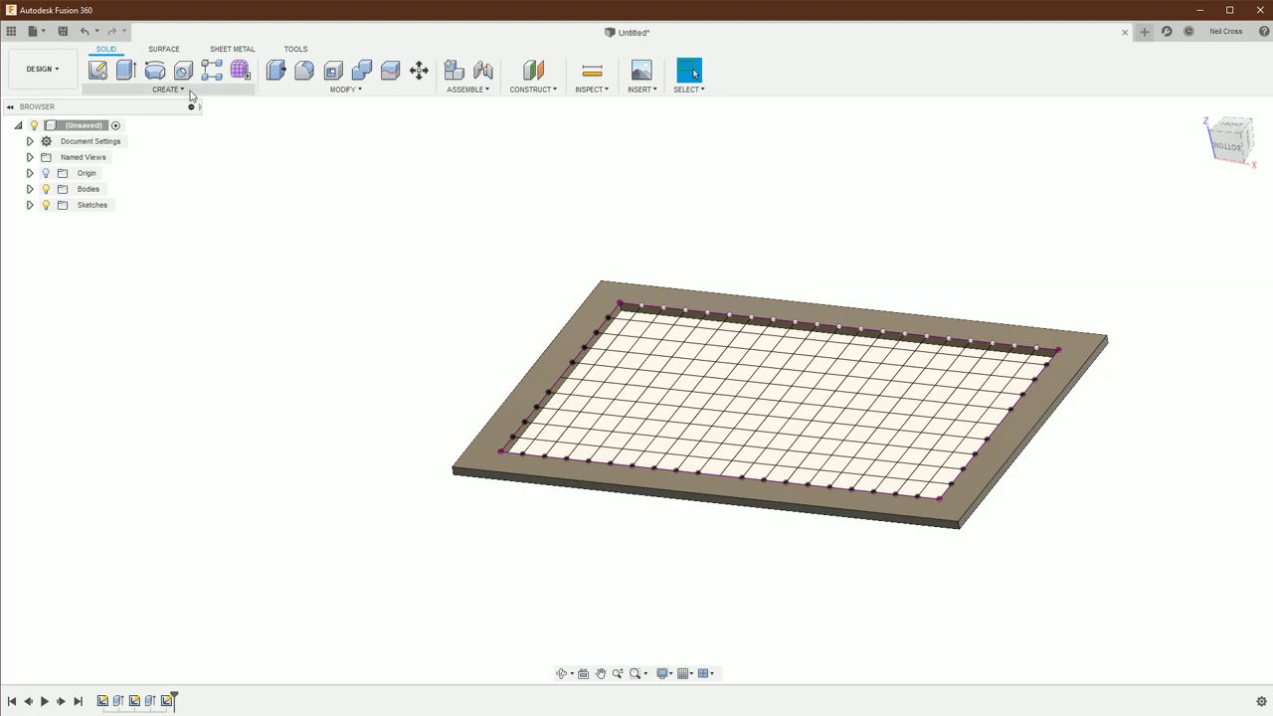
Step: Create a Web from all the horizontal and vertical grid lines, symmetric with 1 mm thickness and 2 mm depth
click(172, 89)
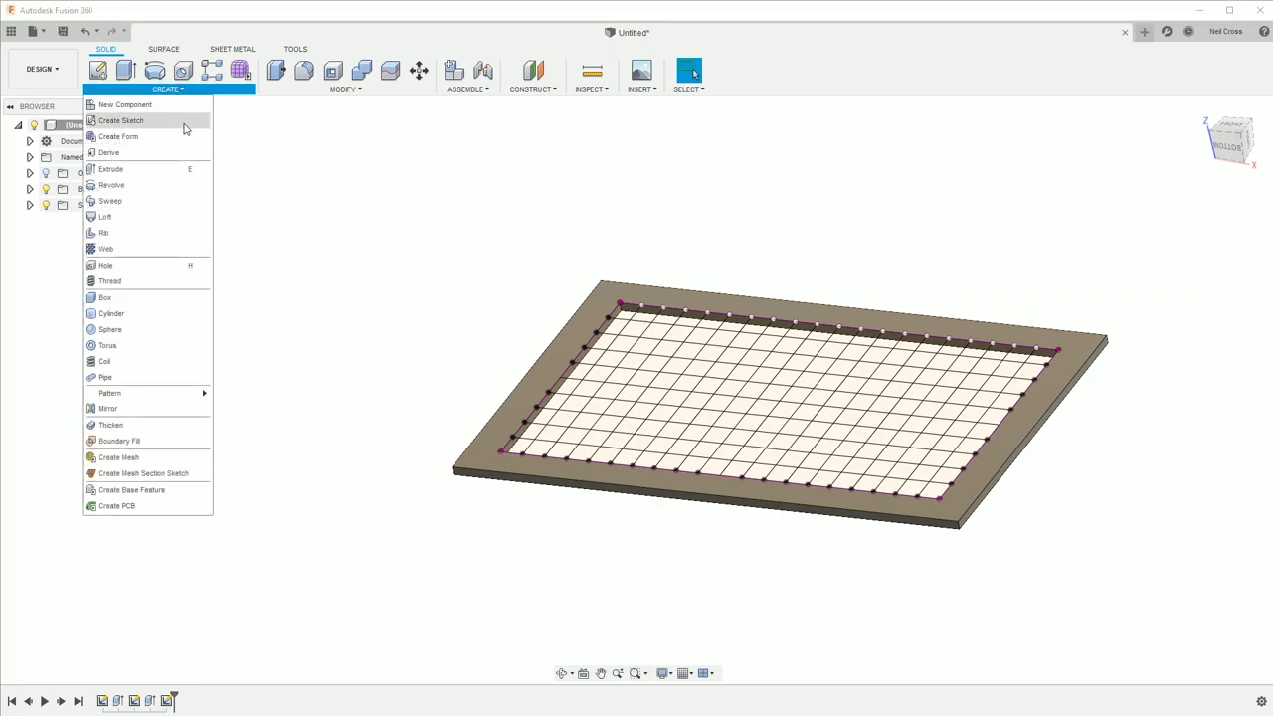
click(106, 249)
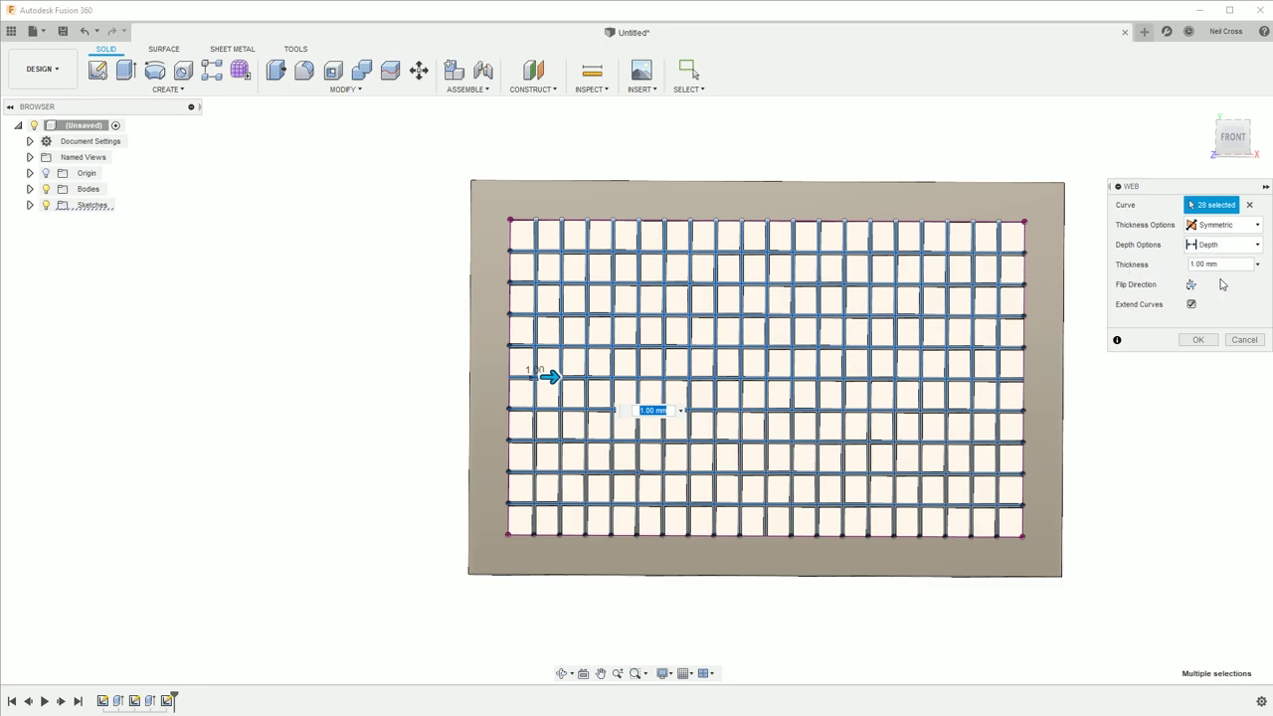
click(1215, 246)
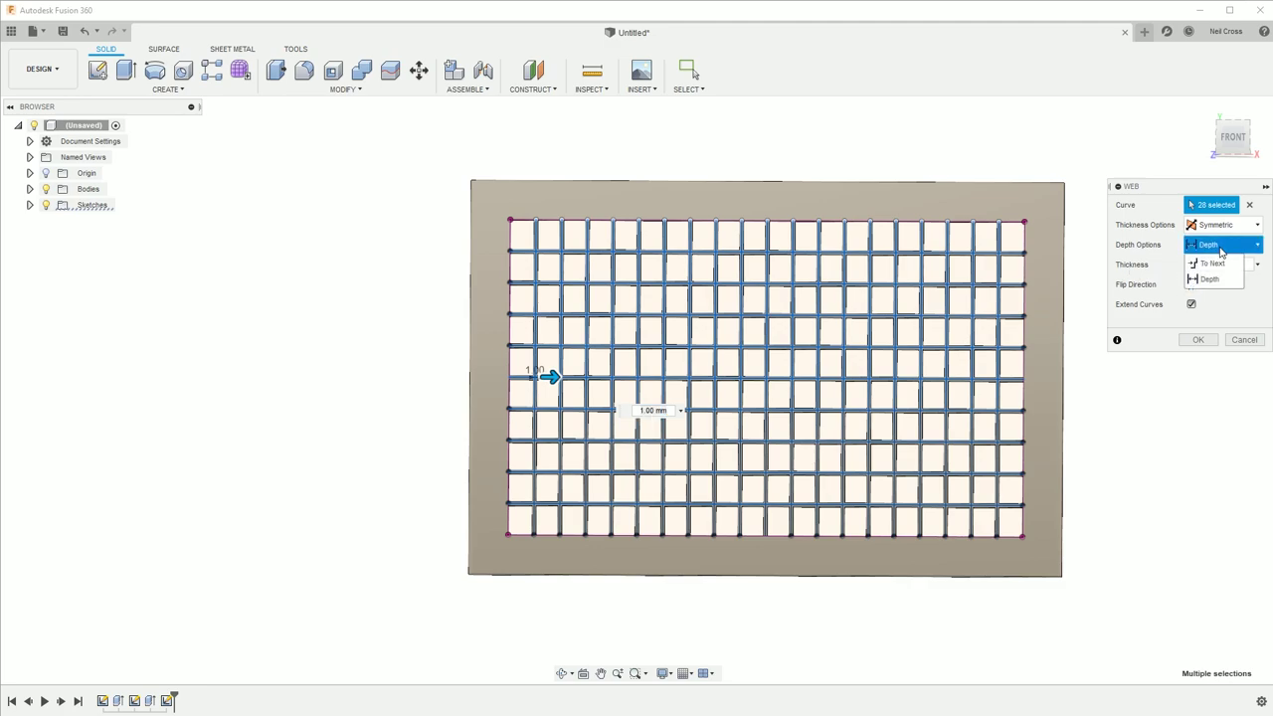
click(1218, 270)
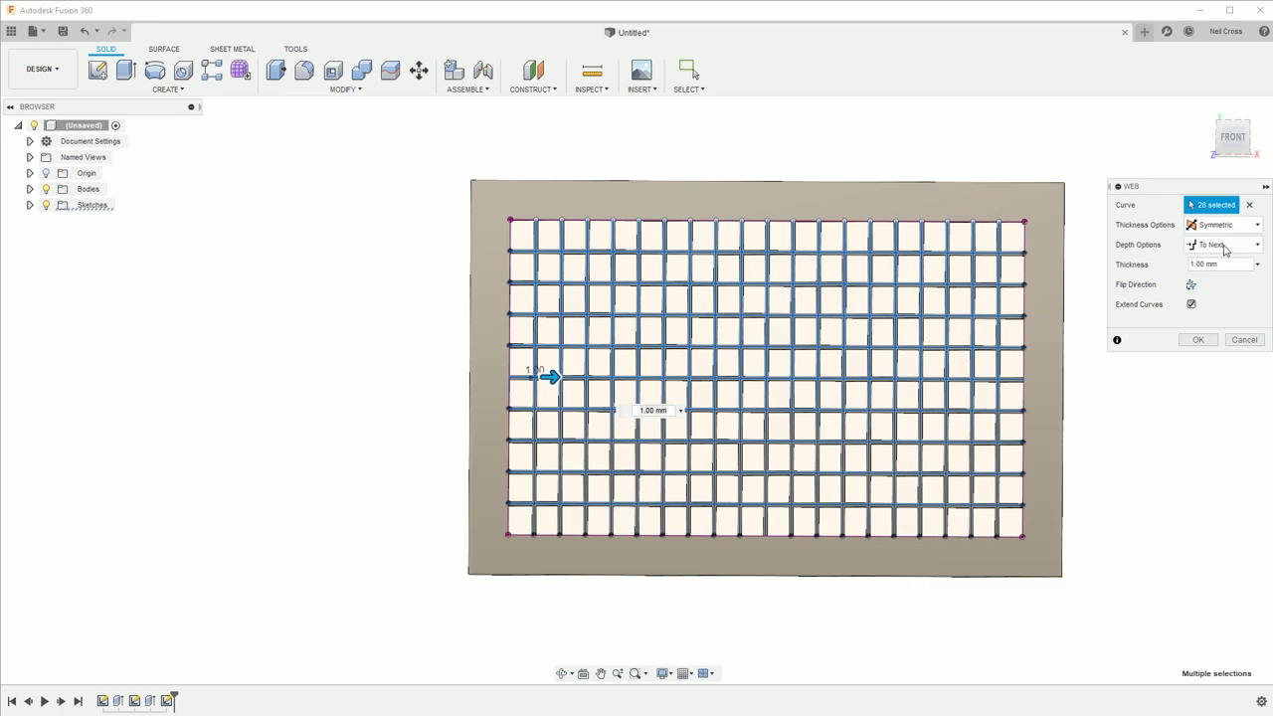
click(1224, 249)
click(1199, 286)
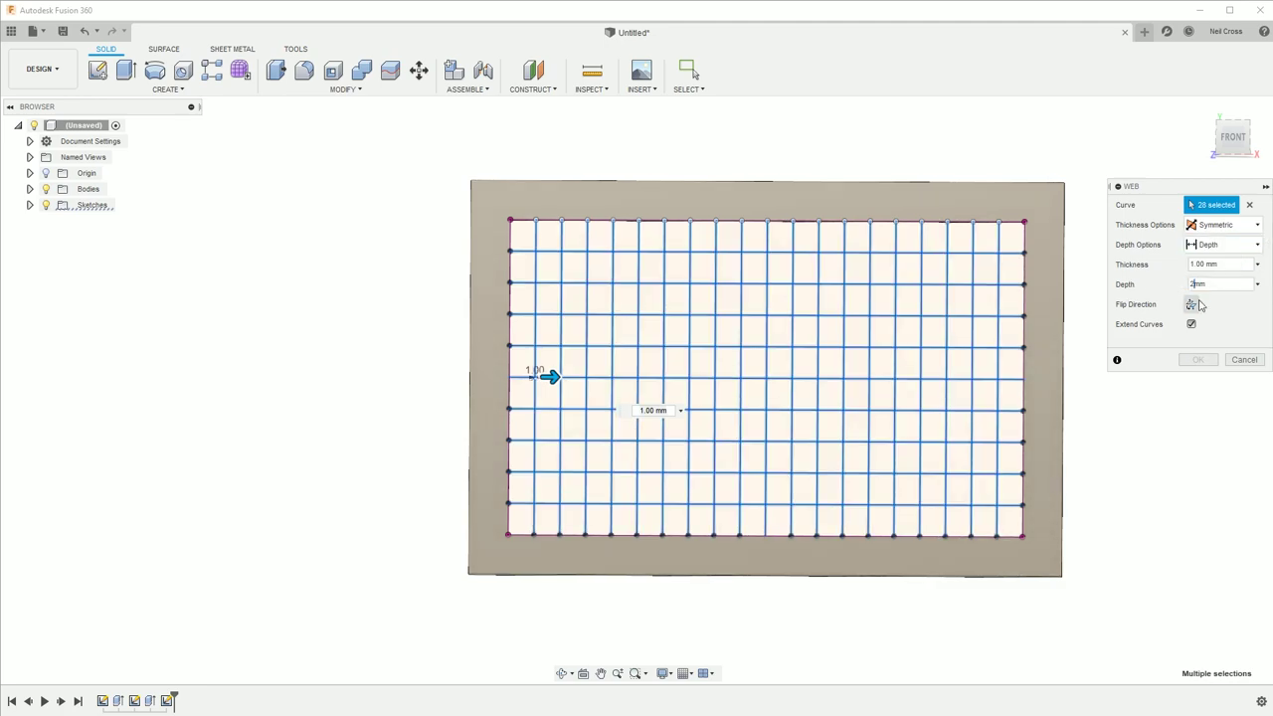
shift+middle_drag(1029, 413, 1244, 217)
click(1198, 359)
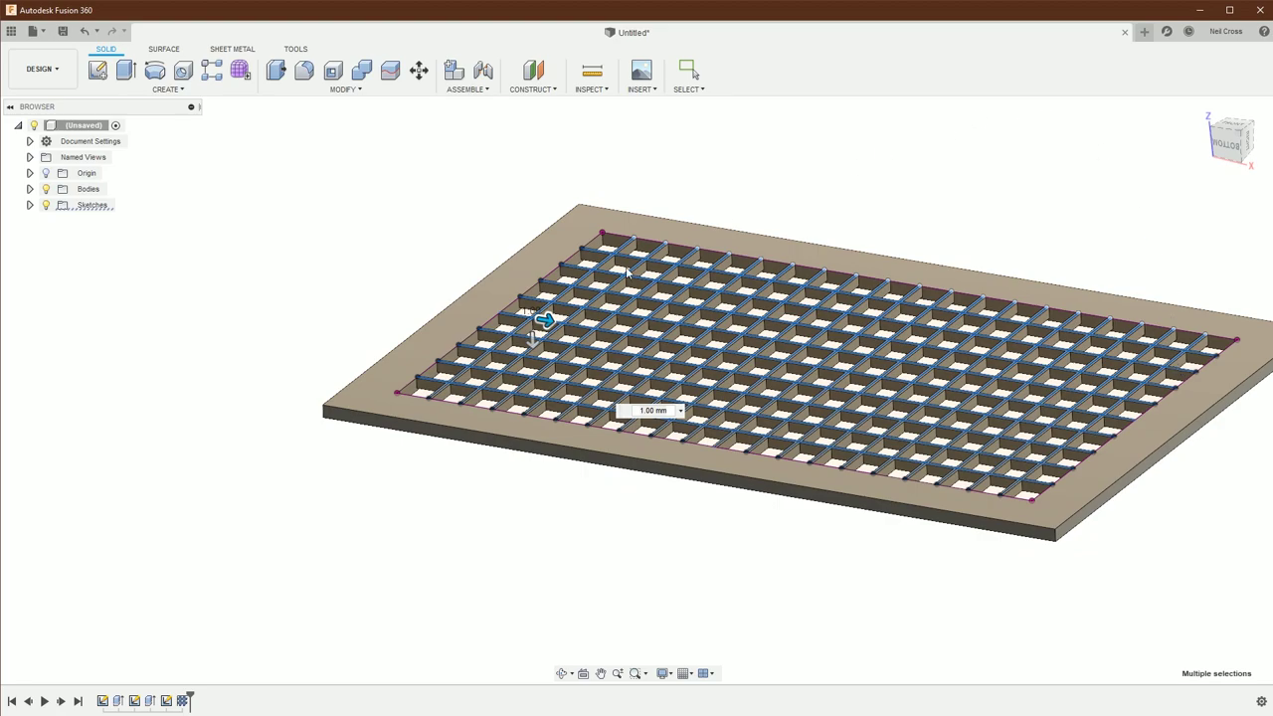
Step: Create a sketch on the plate's grille face and draw a rectangle corner to corner around the grille opening
click(98, 69)
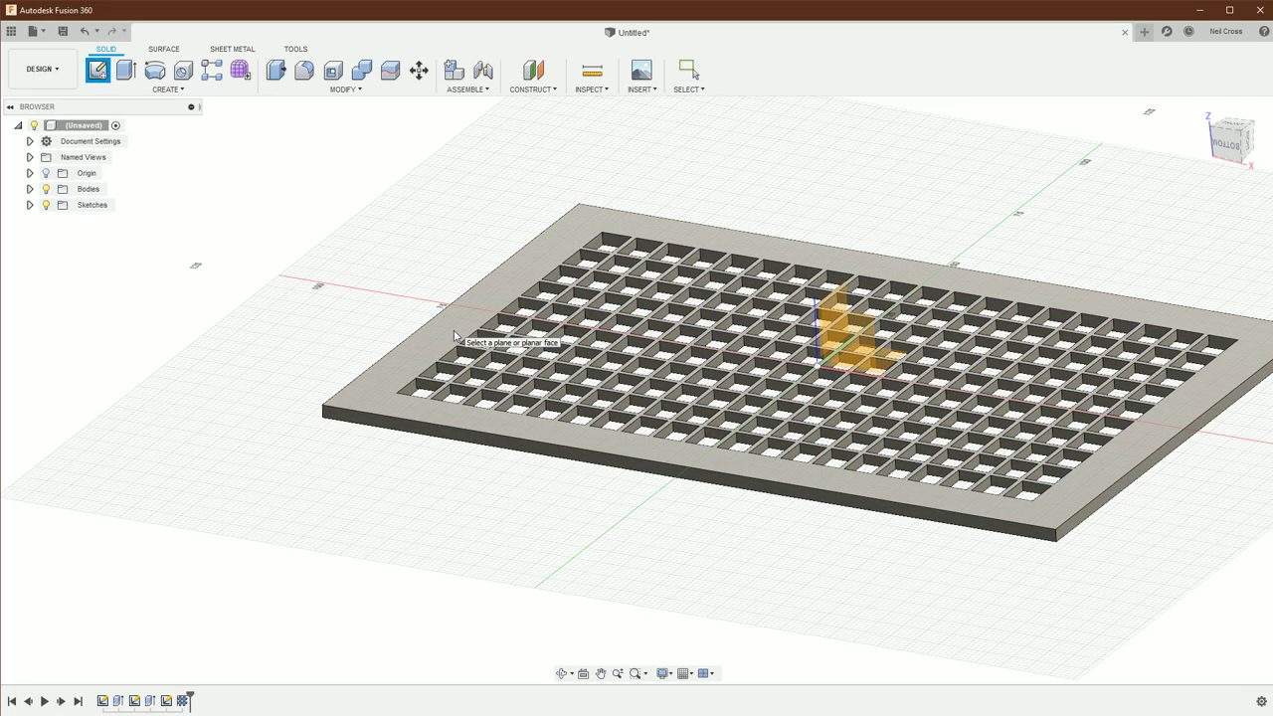
click(643, 275)
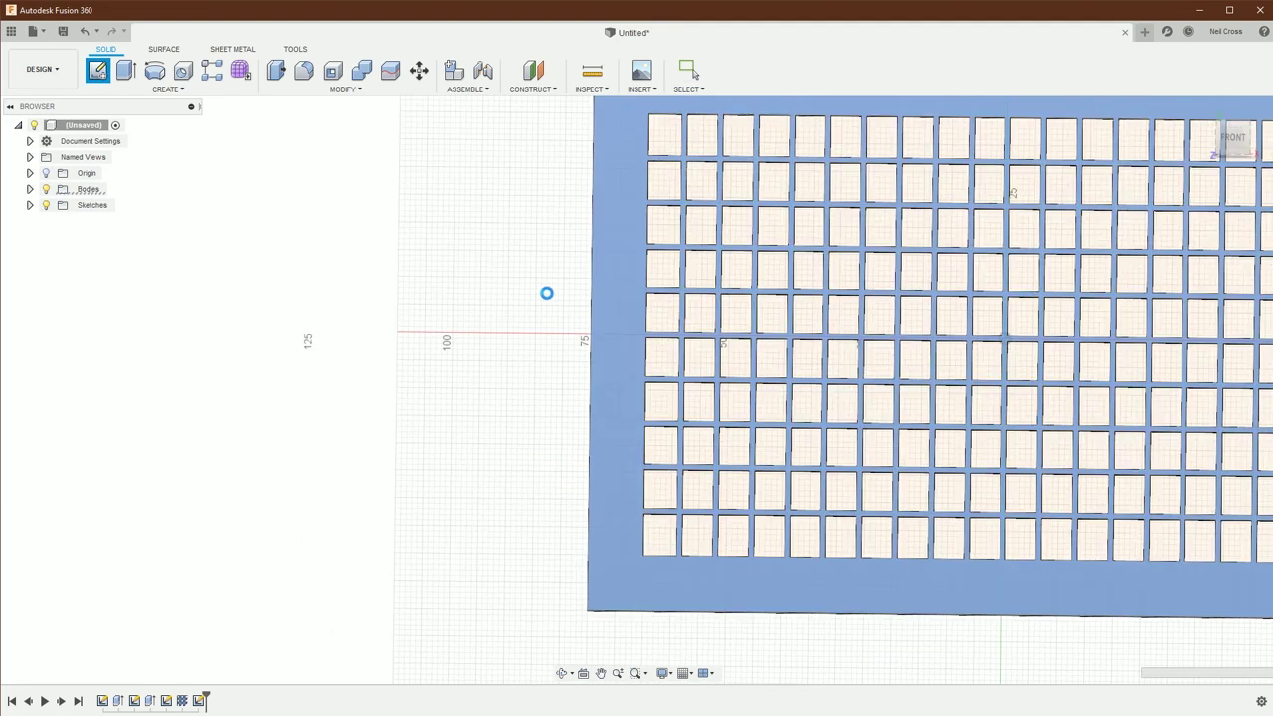
key(r)
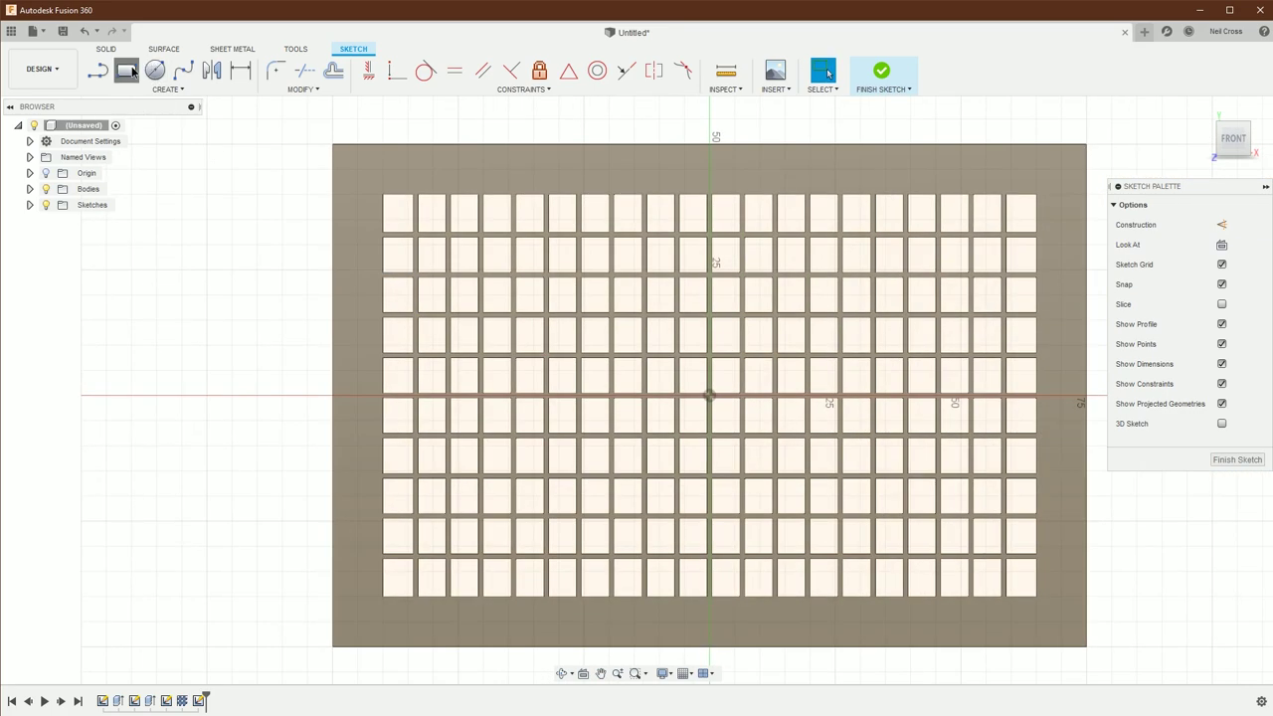
click(382, 196)
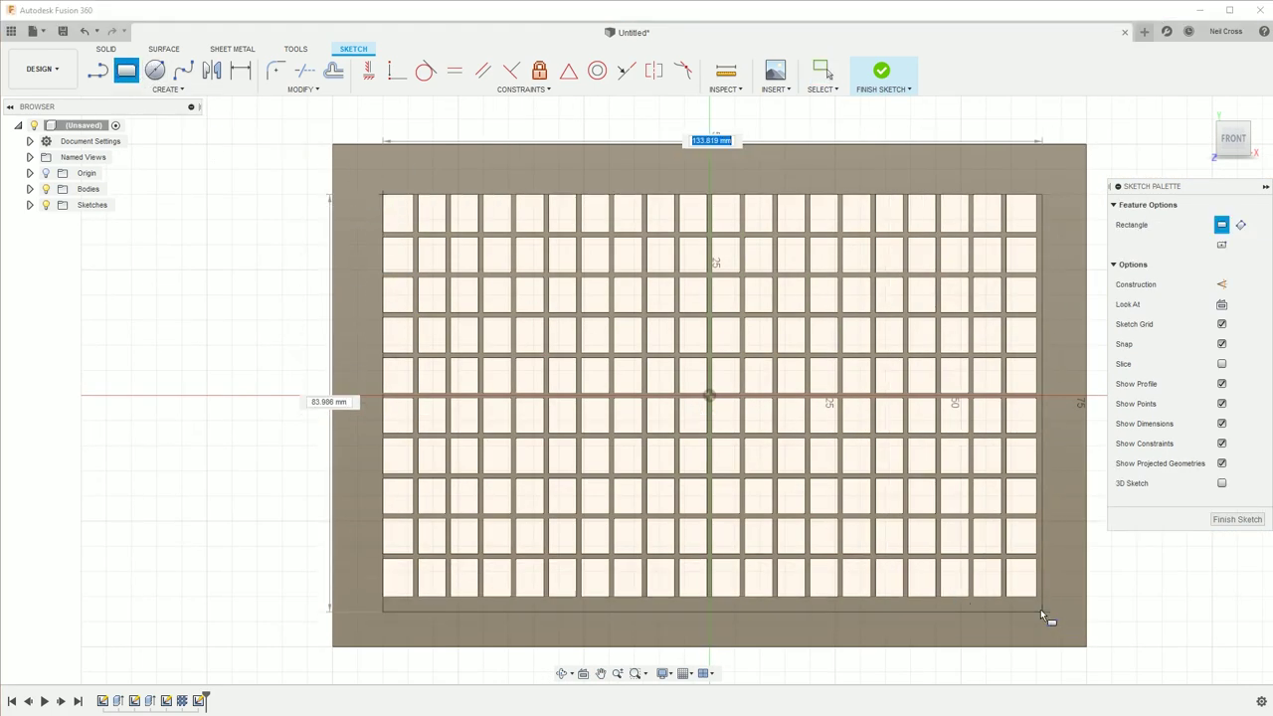
key(Return)
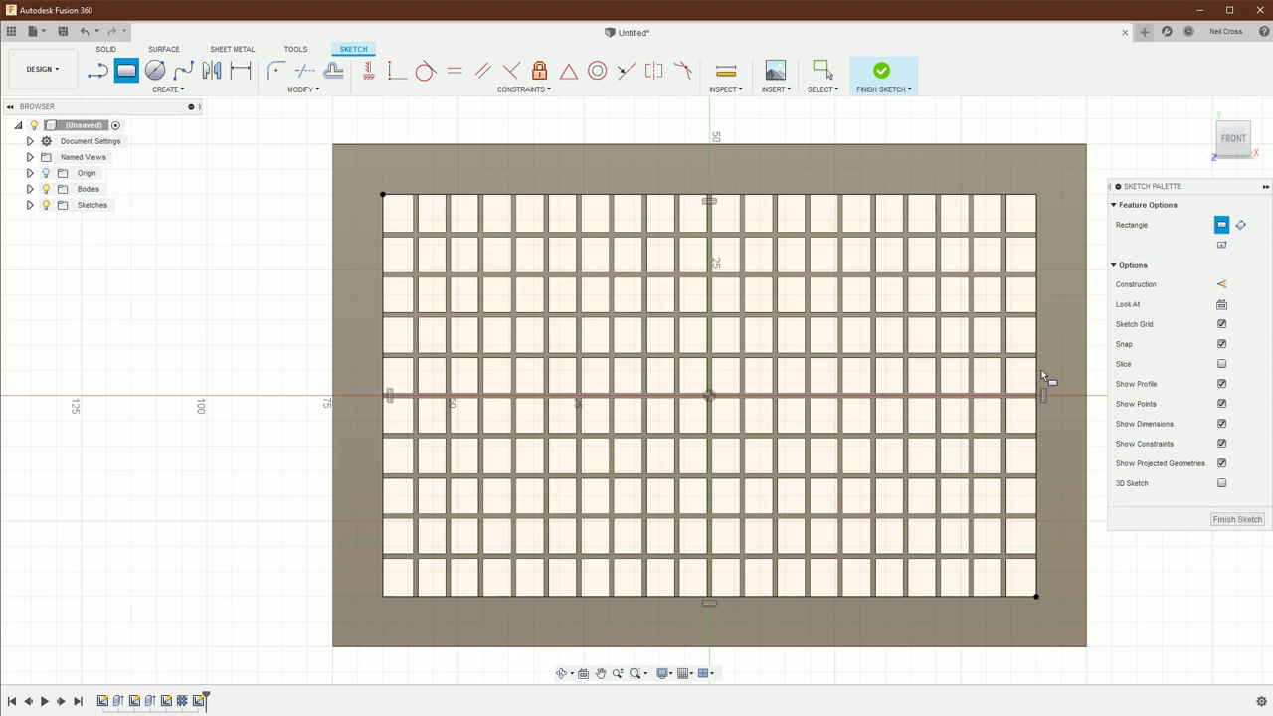
Step: Offset the opening rectangle 1 mm outward and finish the sketch
click(333, 69)
click(437, 196)
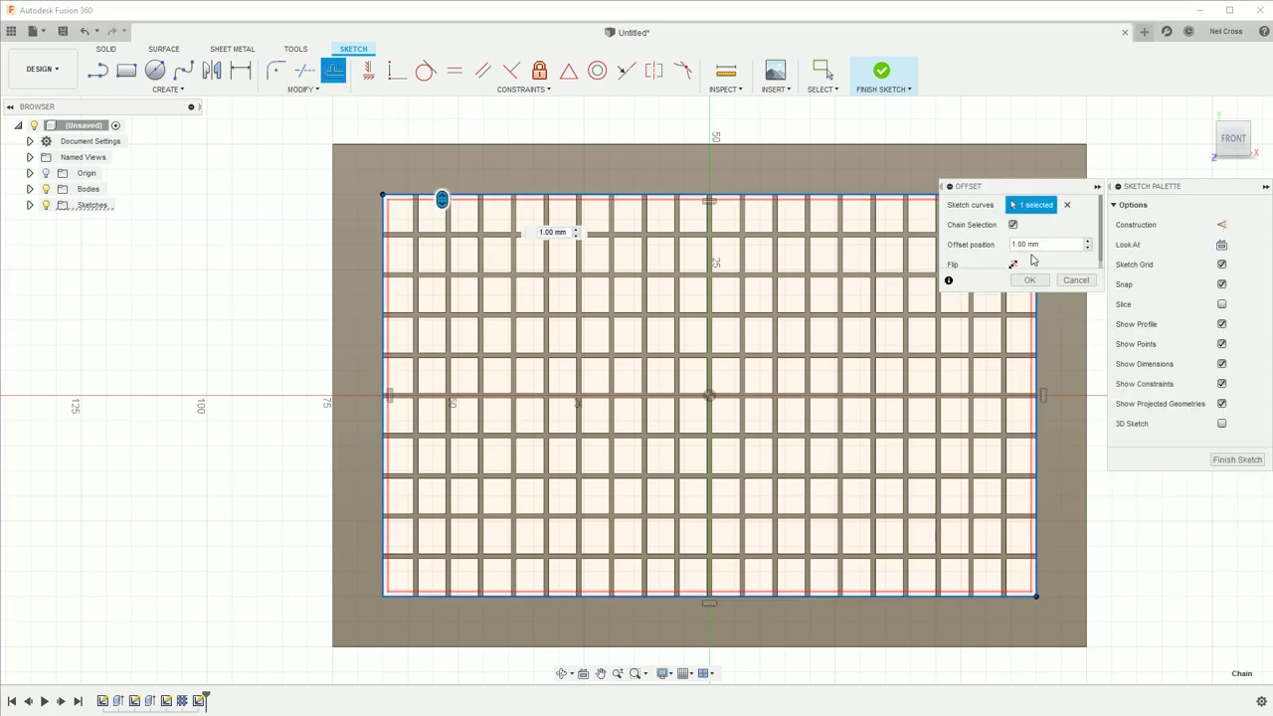
text(-)
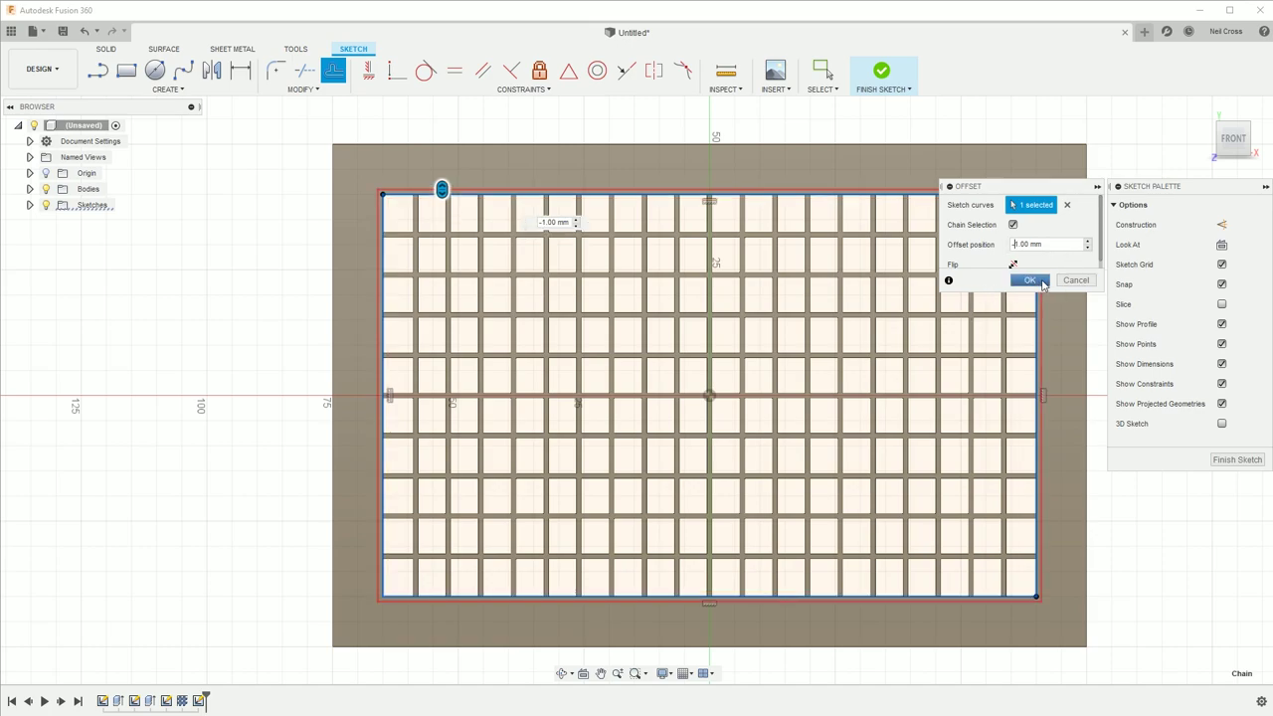
click(1030, 281)
click(886, 79)
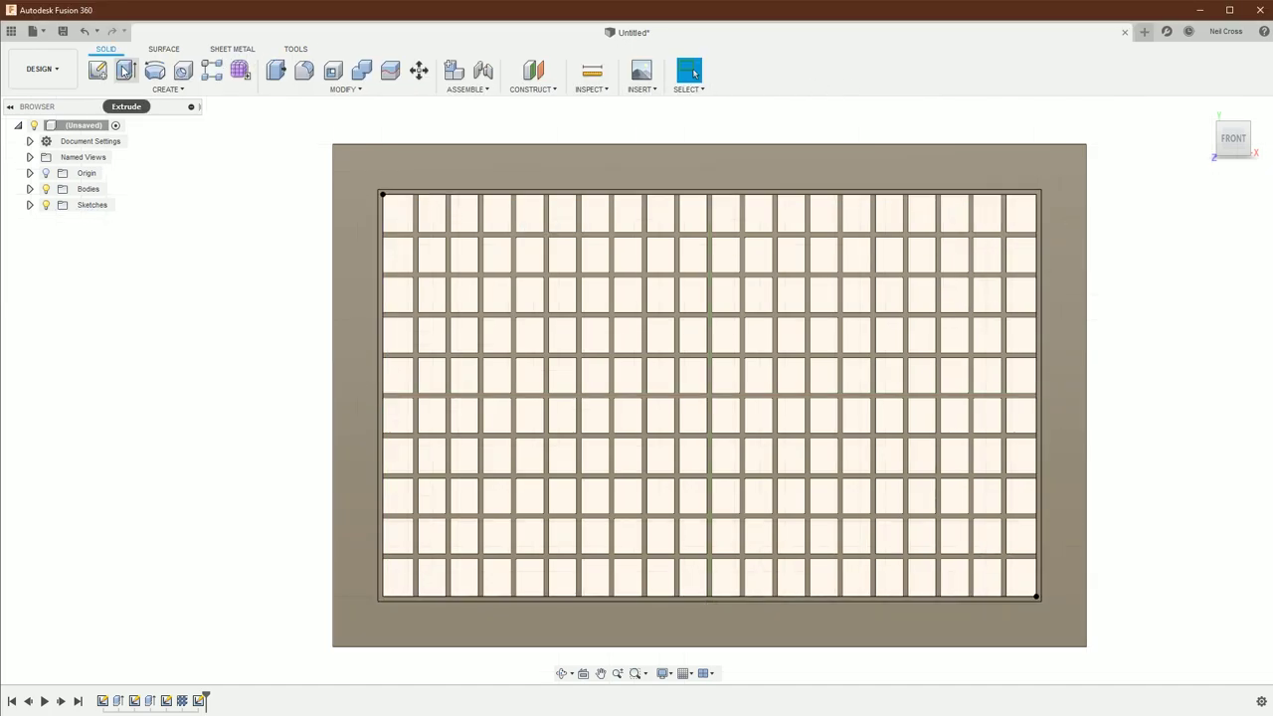
Step: Extrude the narrow border profile between the two rectangles by 1 mm to form a lip around the grille
click(125, 70)
scroll(441, 187, up, 5)
click(427, 189)
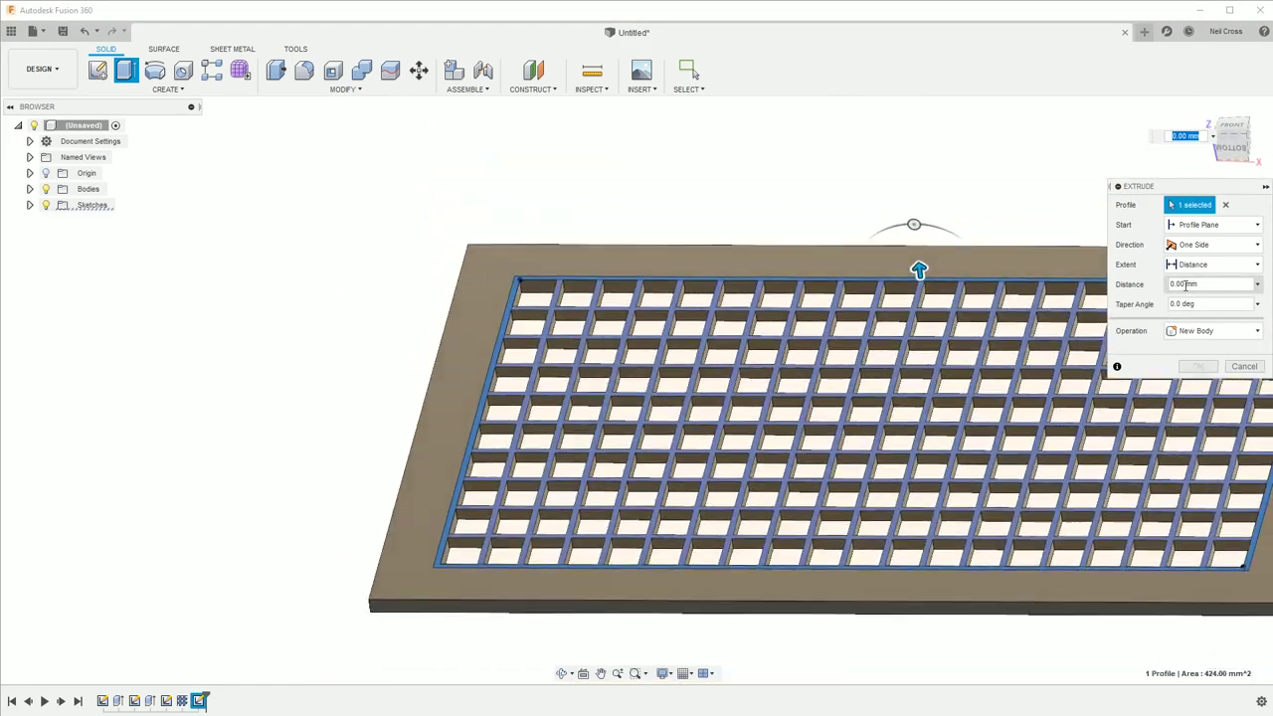
drag(1185, 285, 1098, 289)
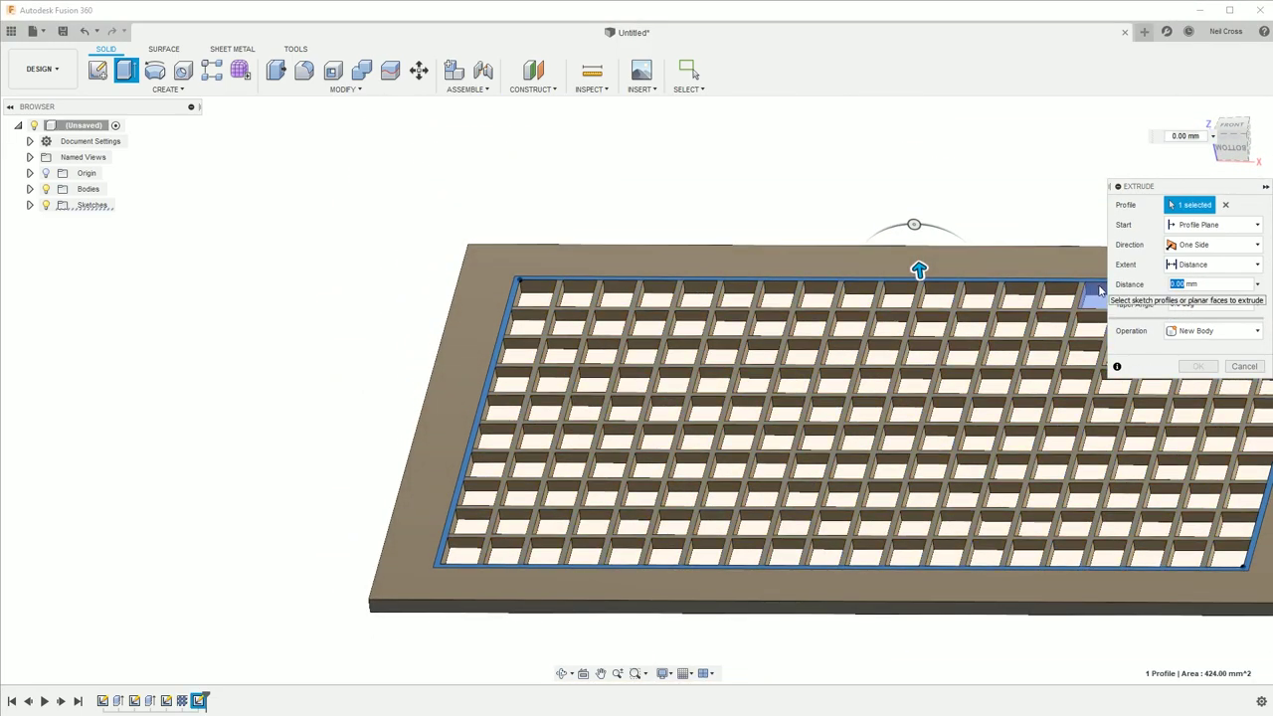
text(1)
click(1199, 367)
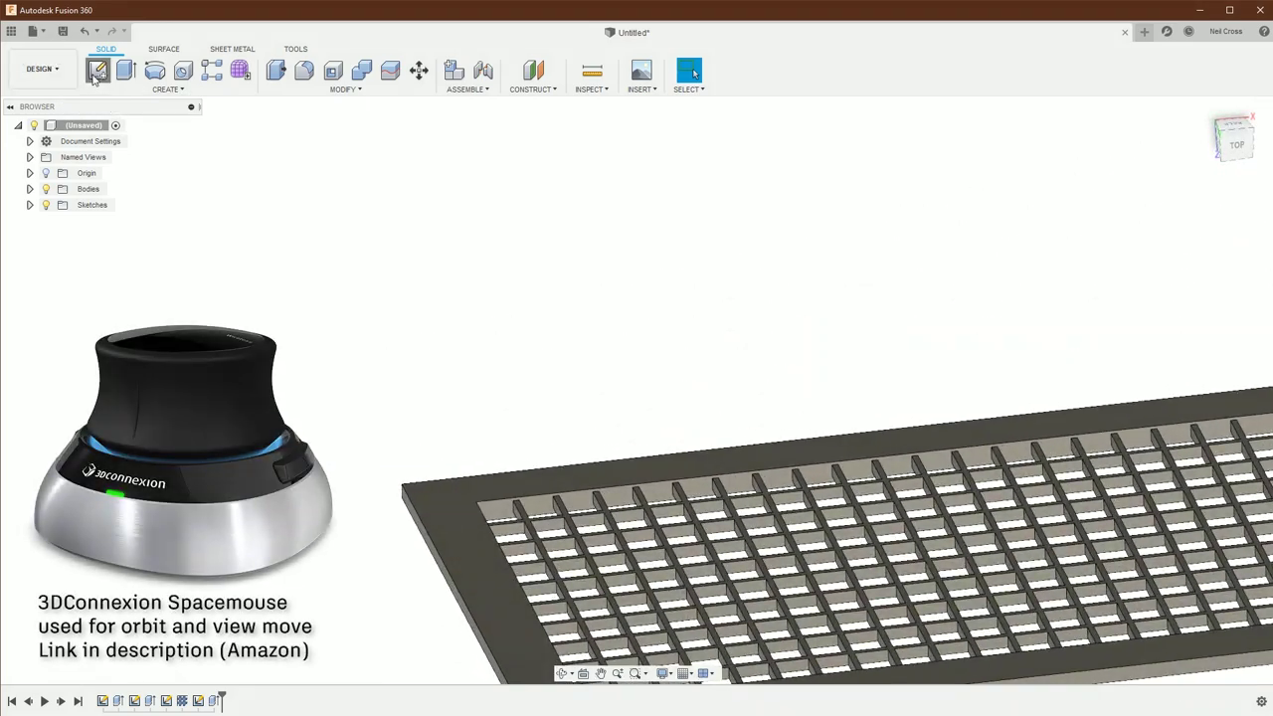
Step: Create a sketch on the plate's opposite face and draw a rectangle corner to corner around the grille opening
click(97, 70)
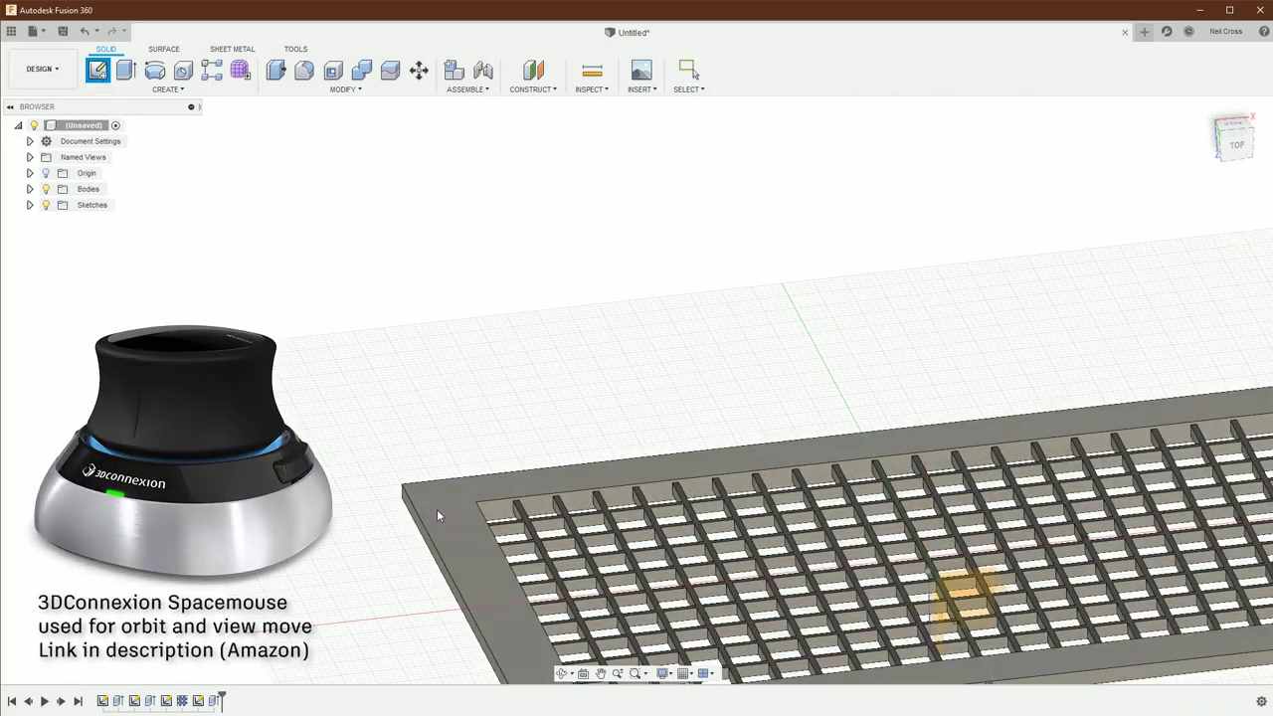
click(437, 509)
key(r)
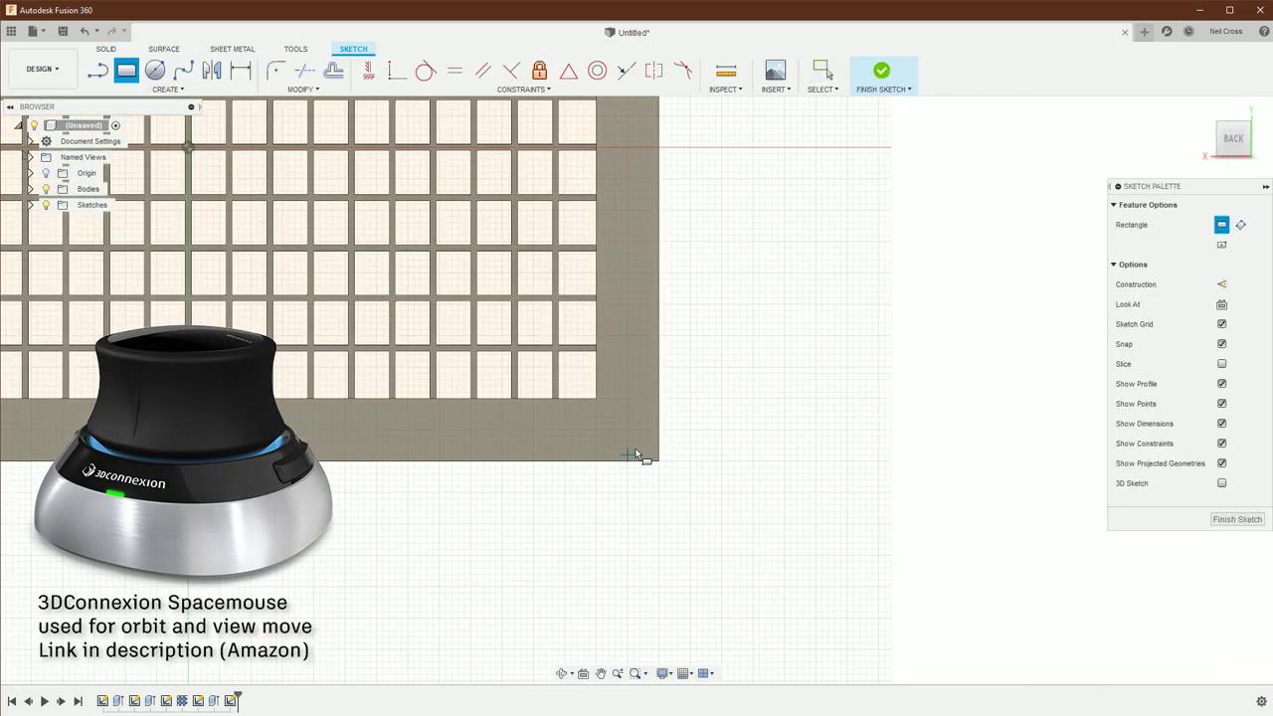
click(597, 396)
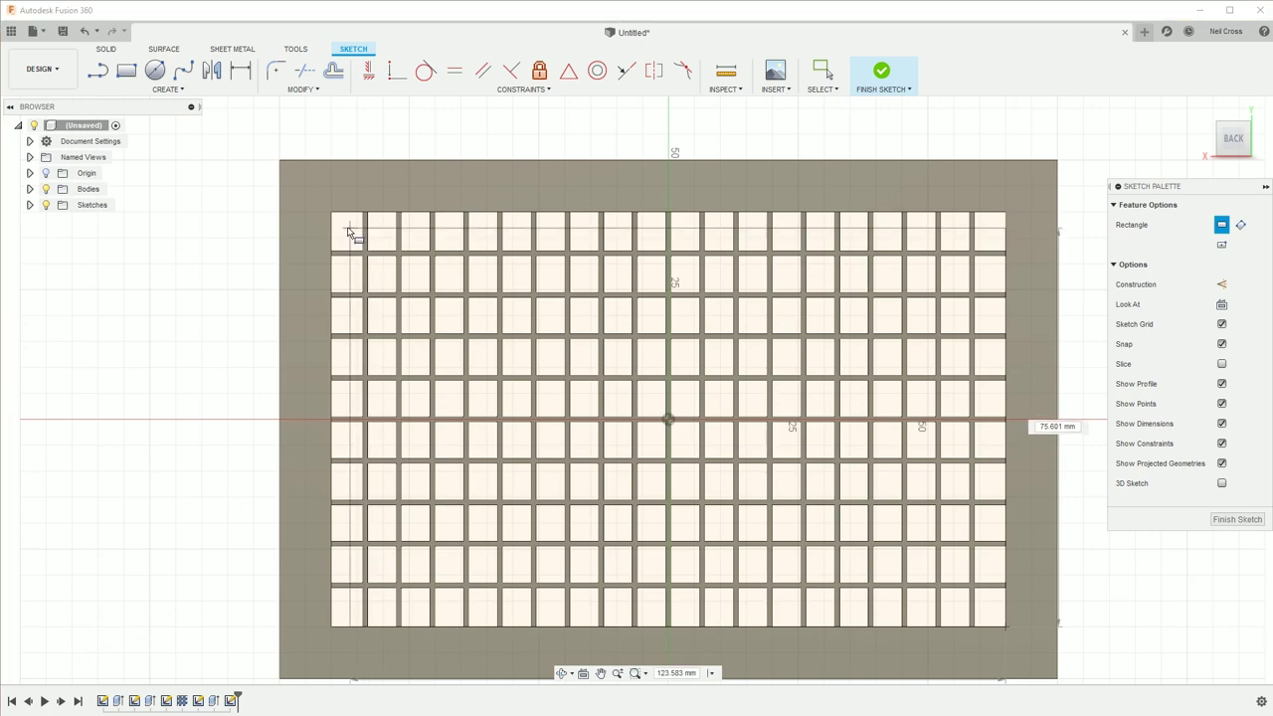
click(330, 213)
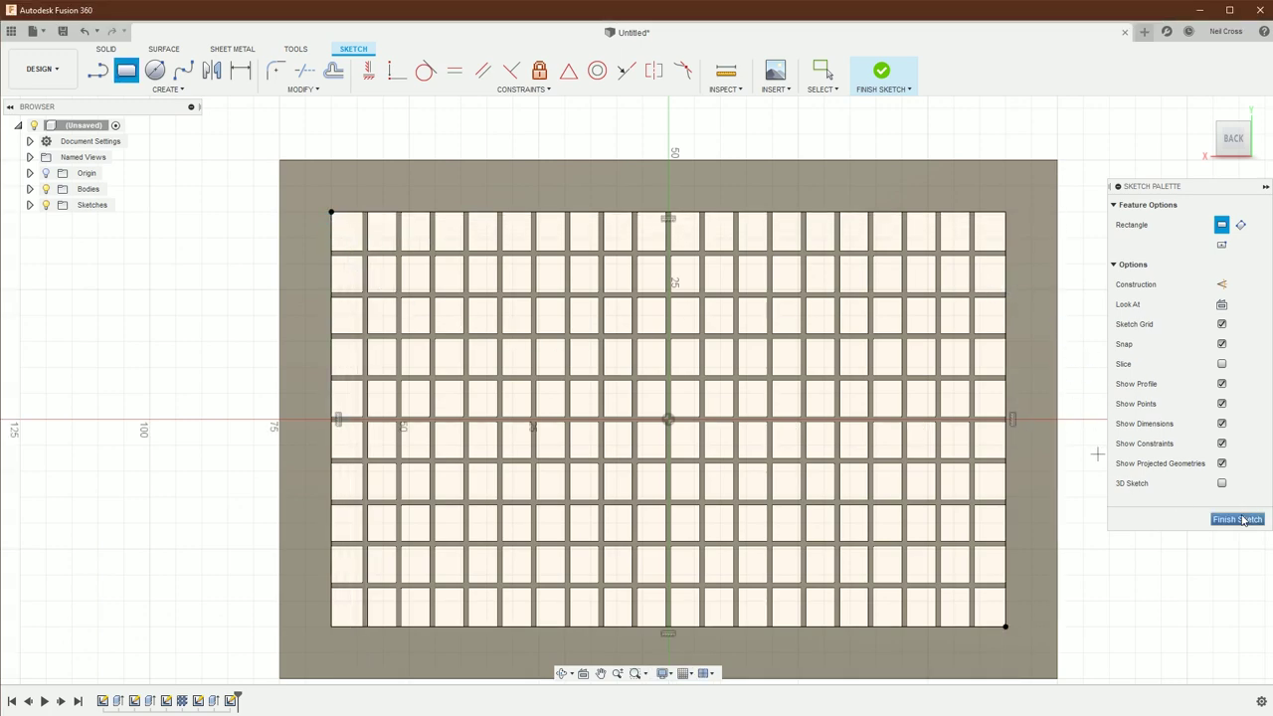
Step: Offset the opening rectangle 1 mm outward and finish the sketch on the plate's opposite face
click(336, 74)
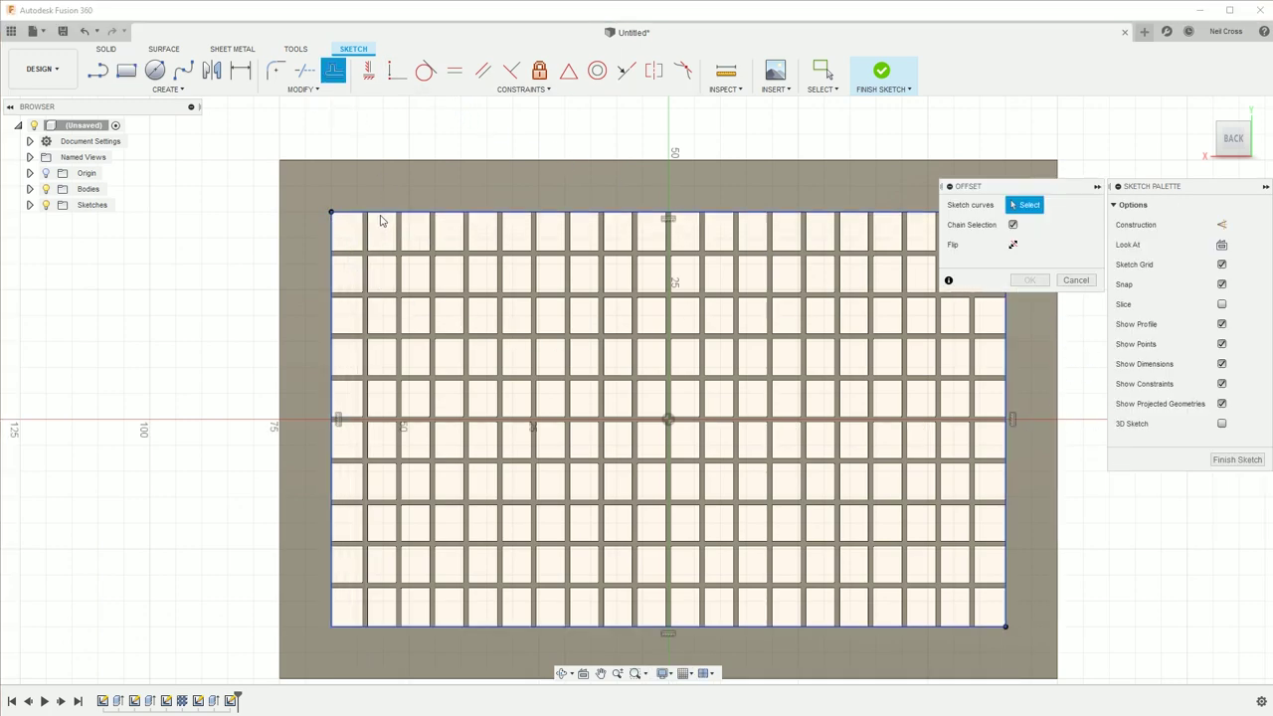
click(379, 212)
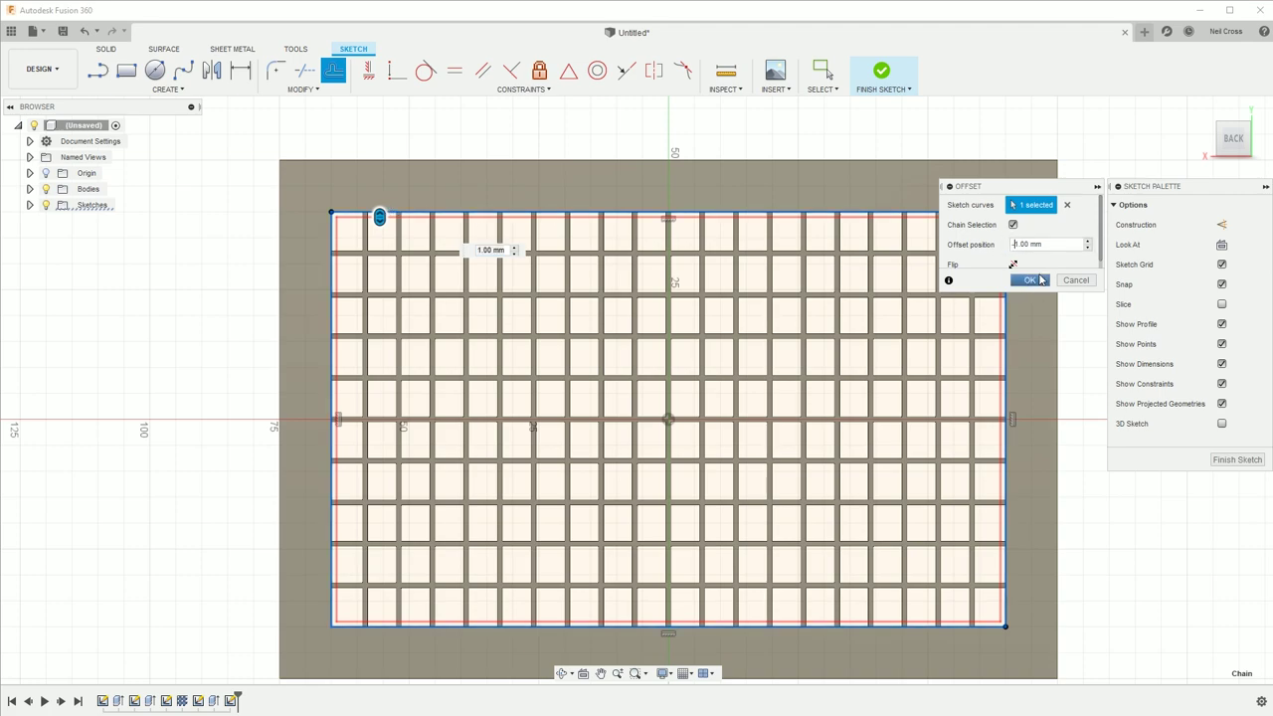
text(-)
click(1031, 281)
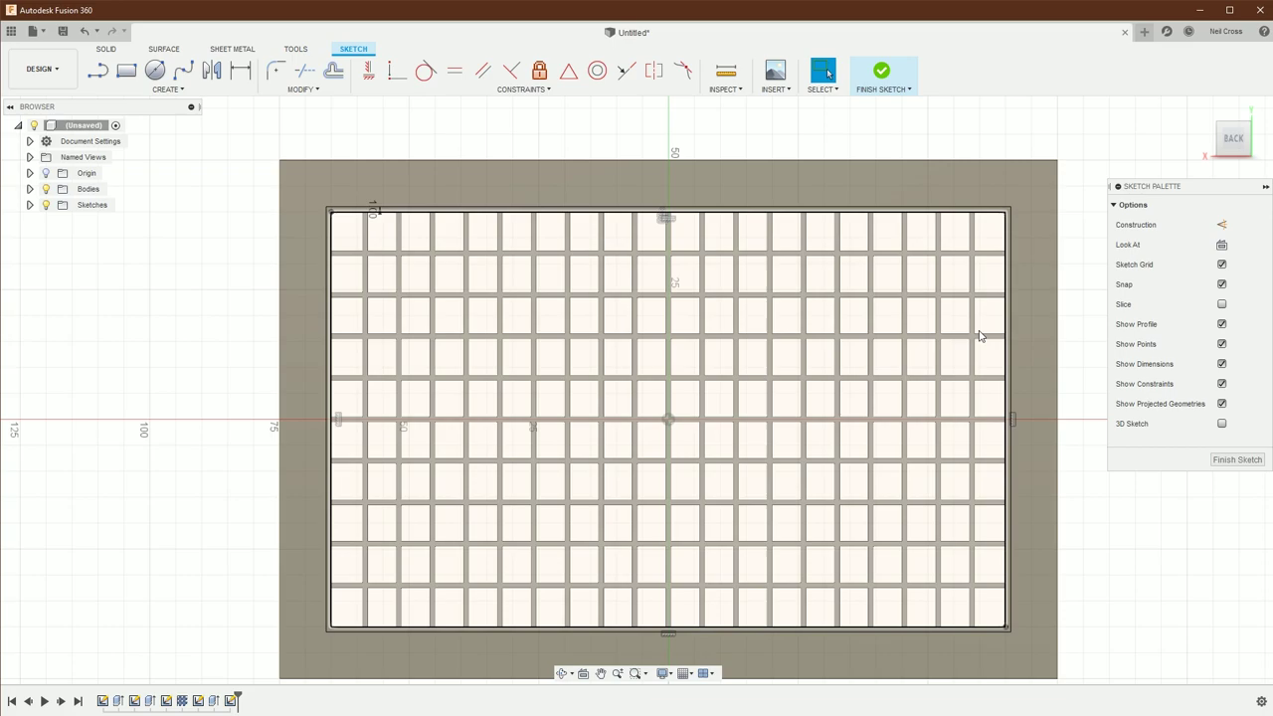
click(881, 71)
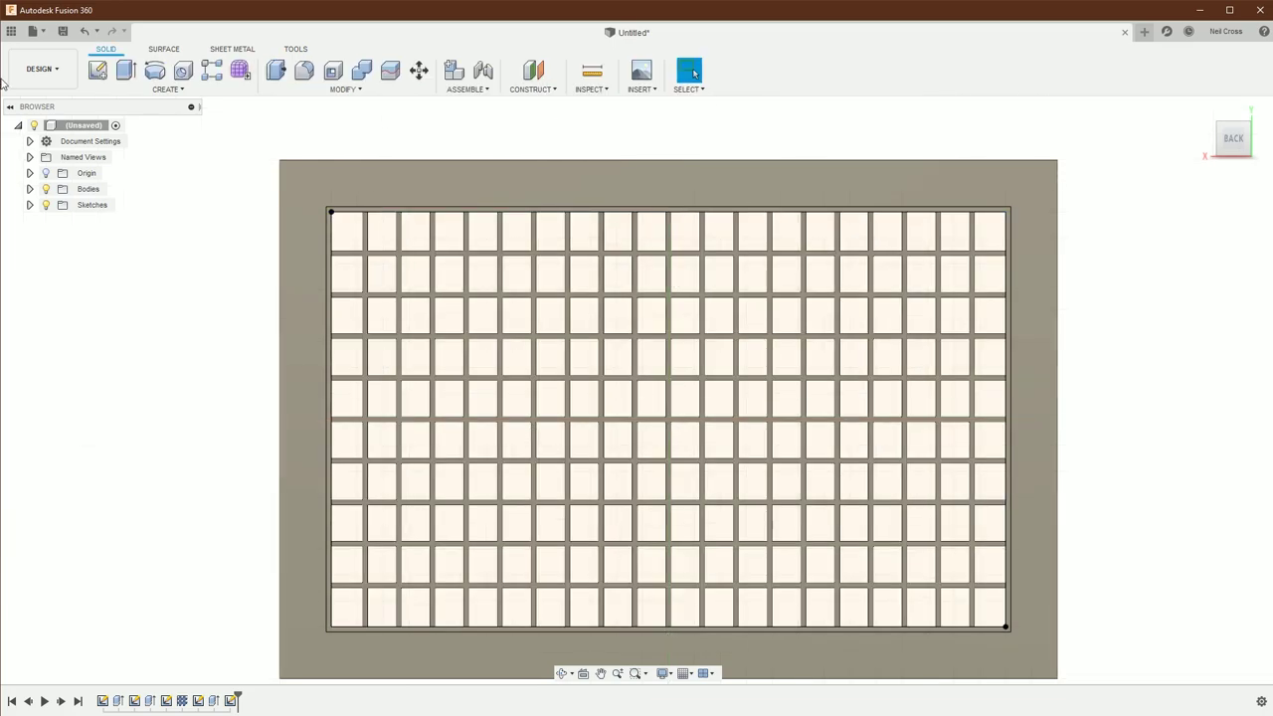
Step: Extrude the narrow border profile around the grille on this face by 1.5 mm to form the second lip
click(126, 70)
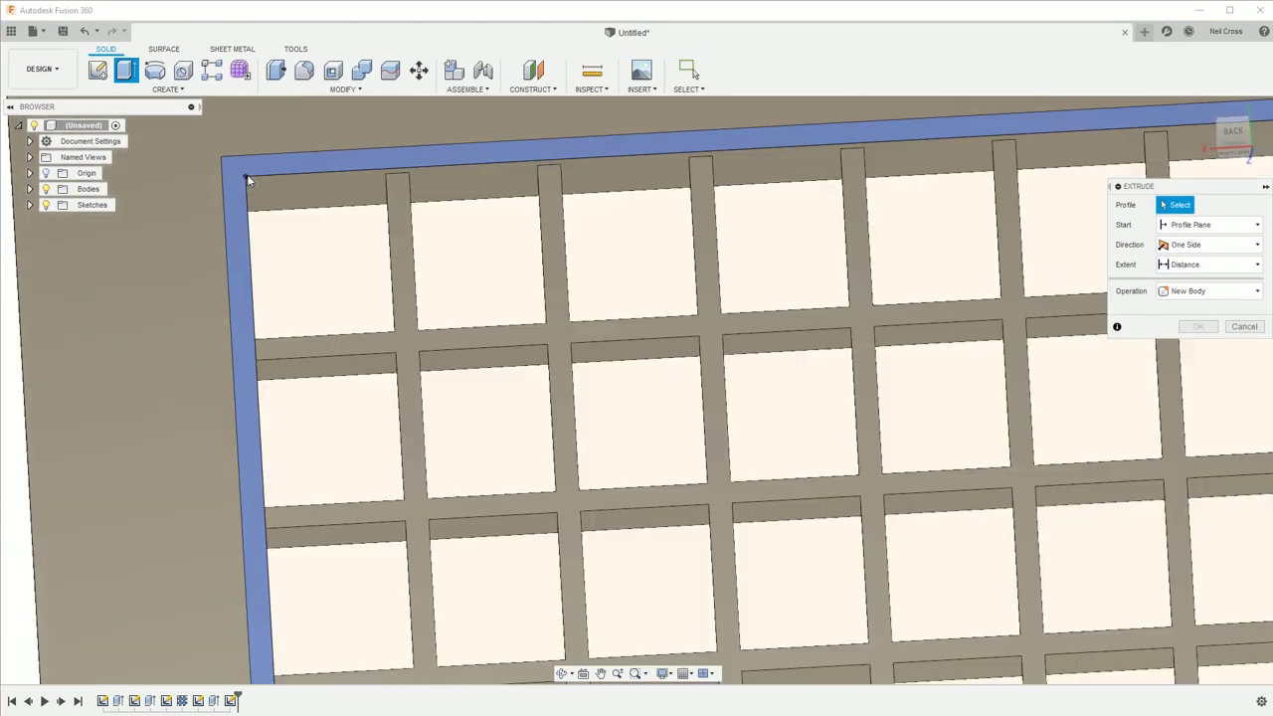
click(236, 189)
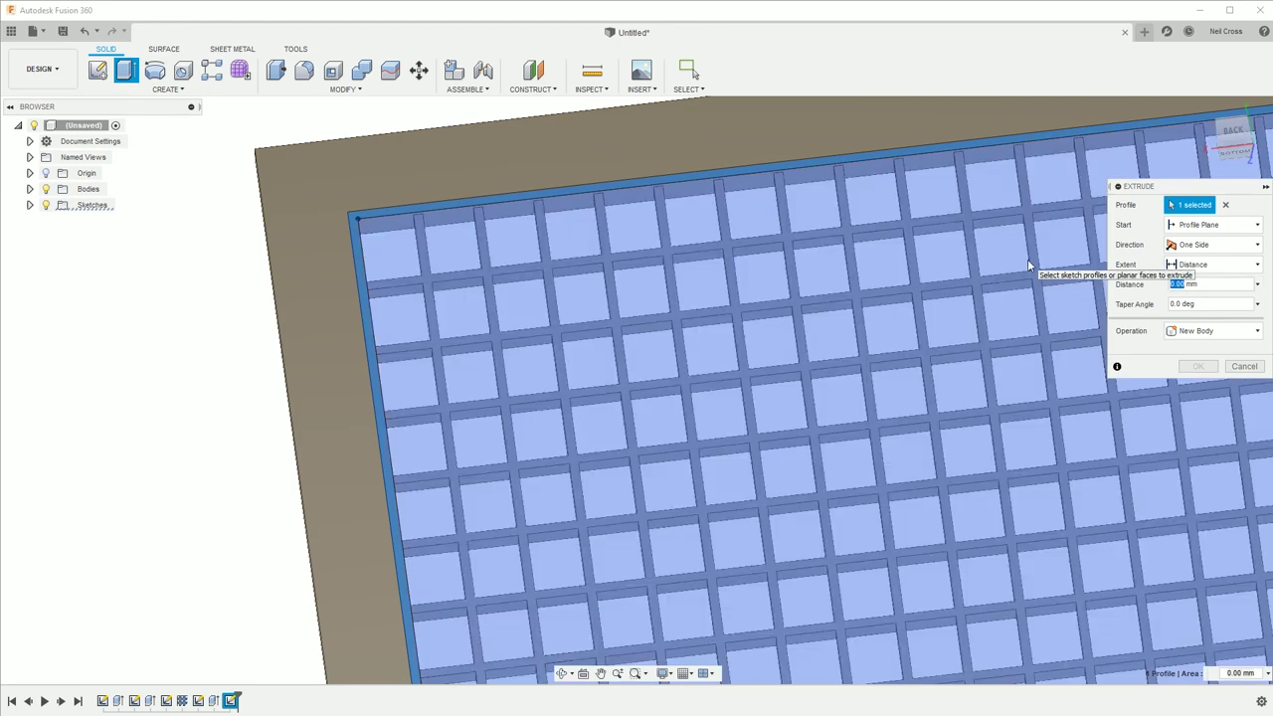
text(1.5)
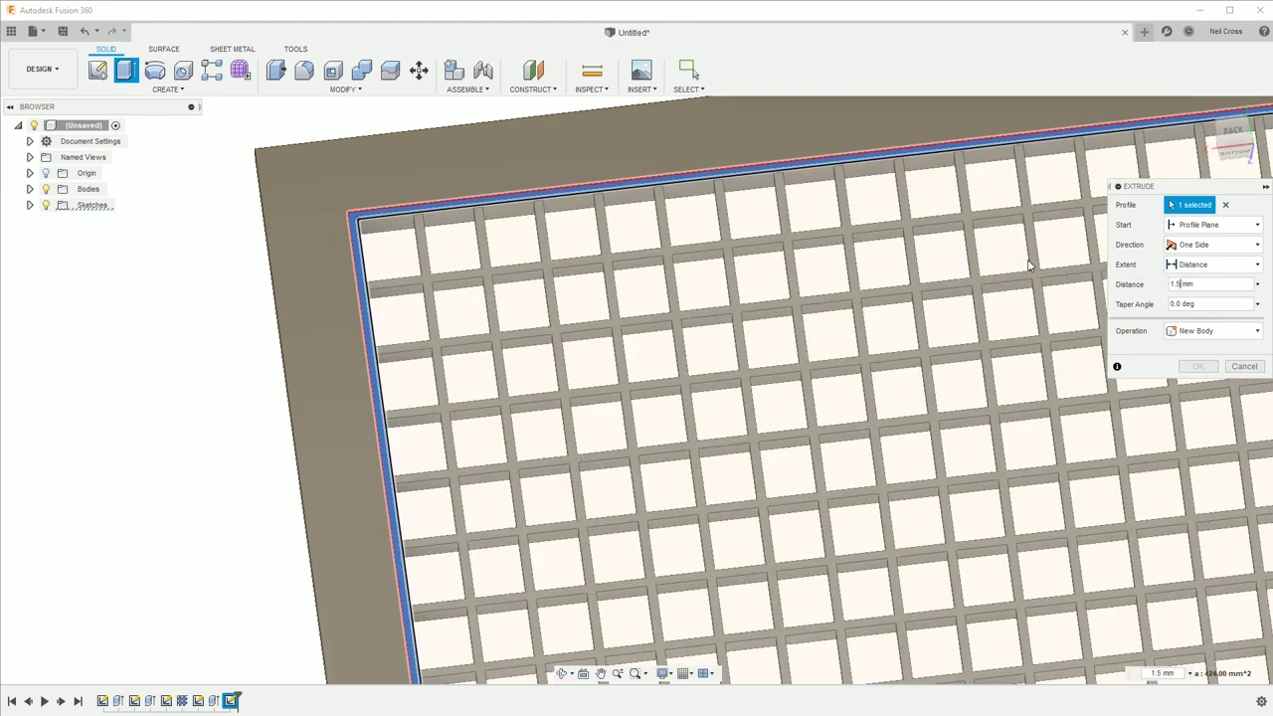
click(1197, 367)
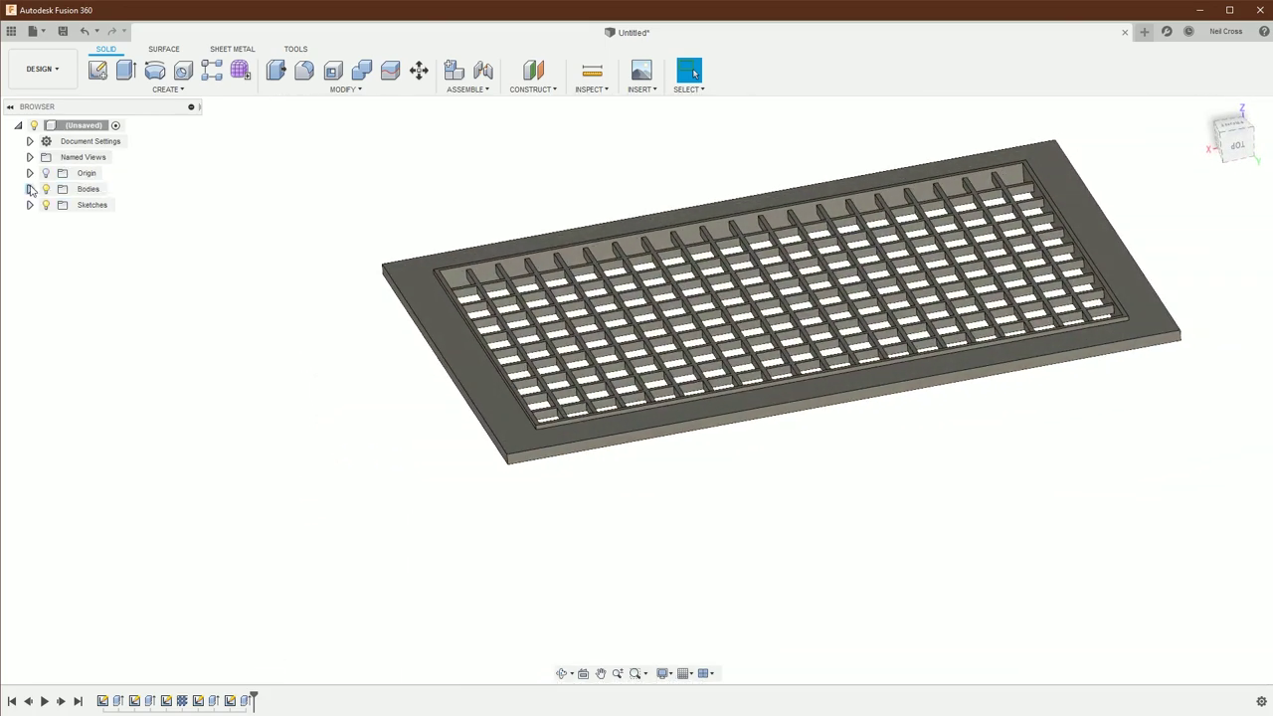
click(29, 189)
shift+middle_drag(626, 549, 609, 323)
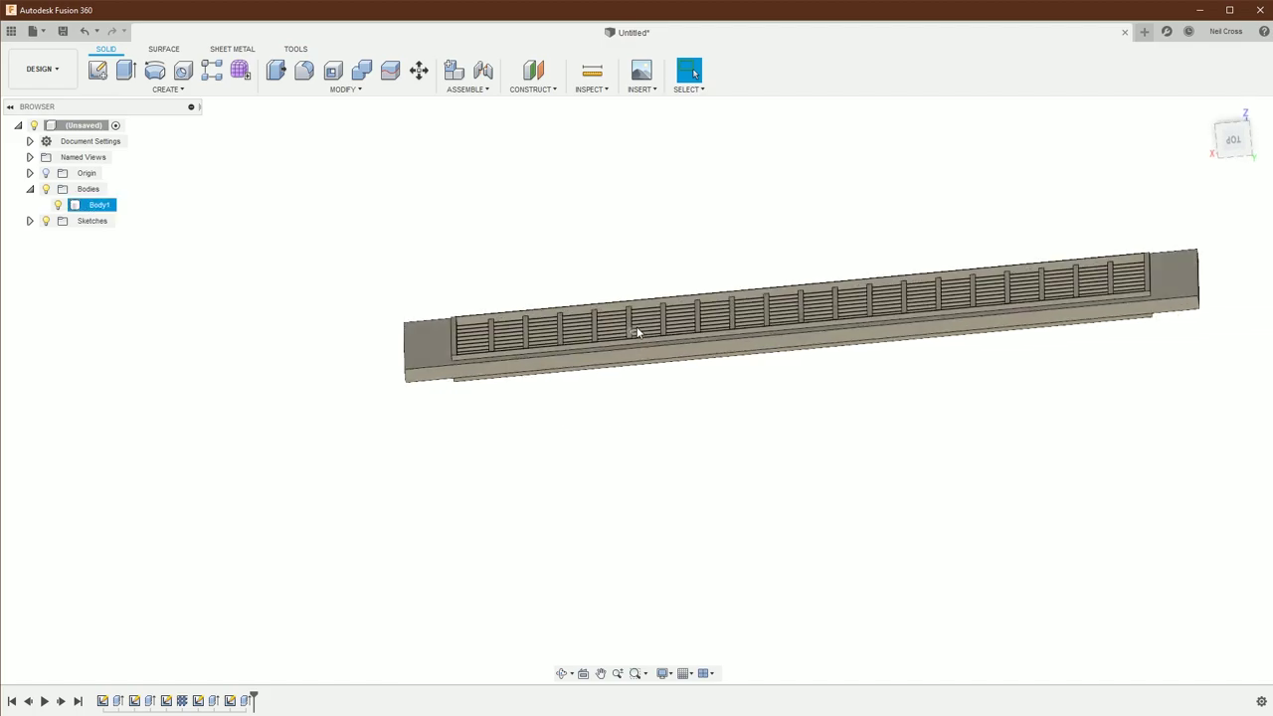
Step: Fillet the four outer vertical corner edges of the plate with a 7.5 mm radius
click(305, 71)
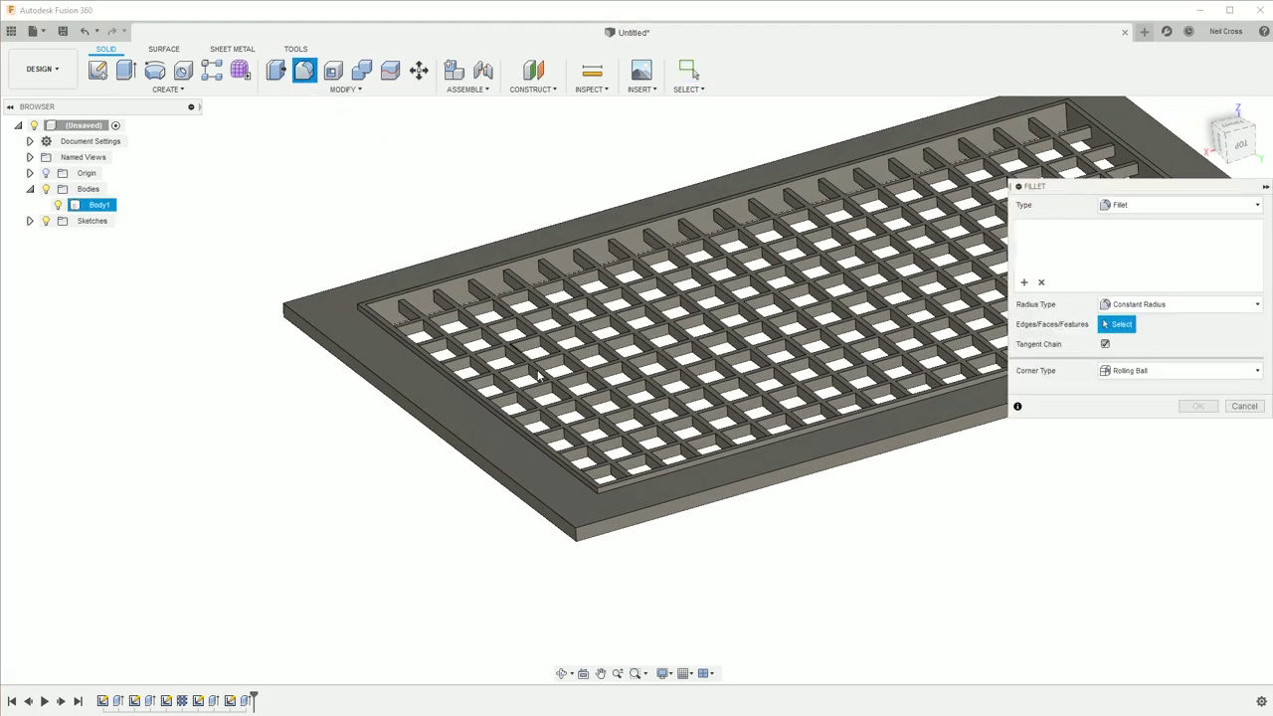
click(647, 594)
shift+middle_drag(647, 594, 560, 566)
click(399, 623)
shift+middle_drag(399, 622, 580, 597)
click(722, 644)
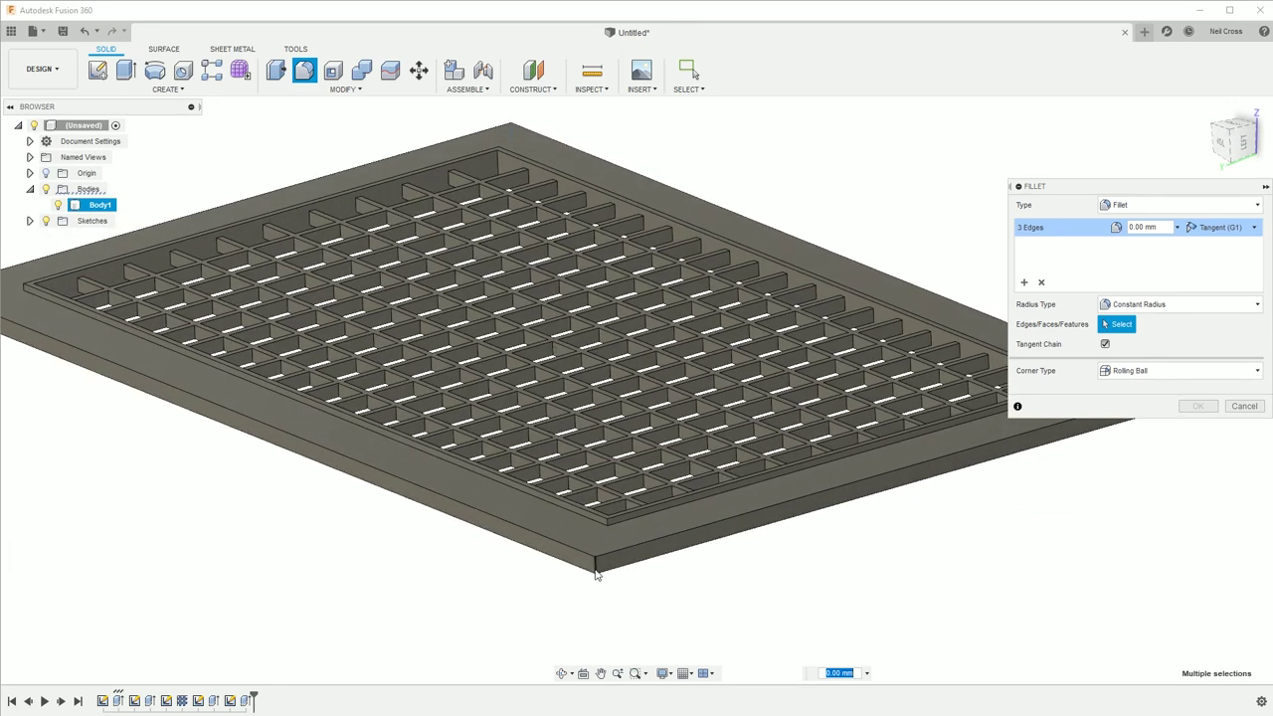
click(595, 571)
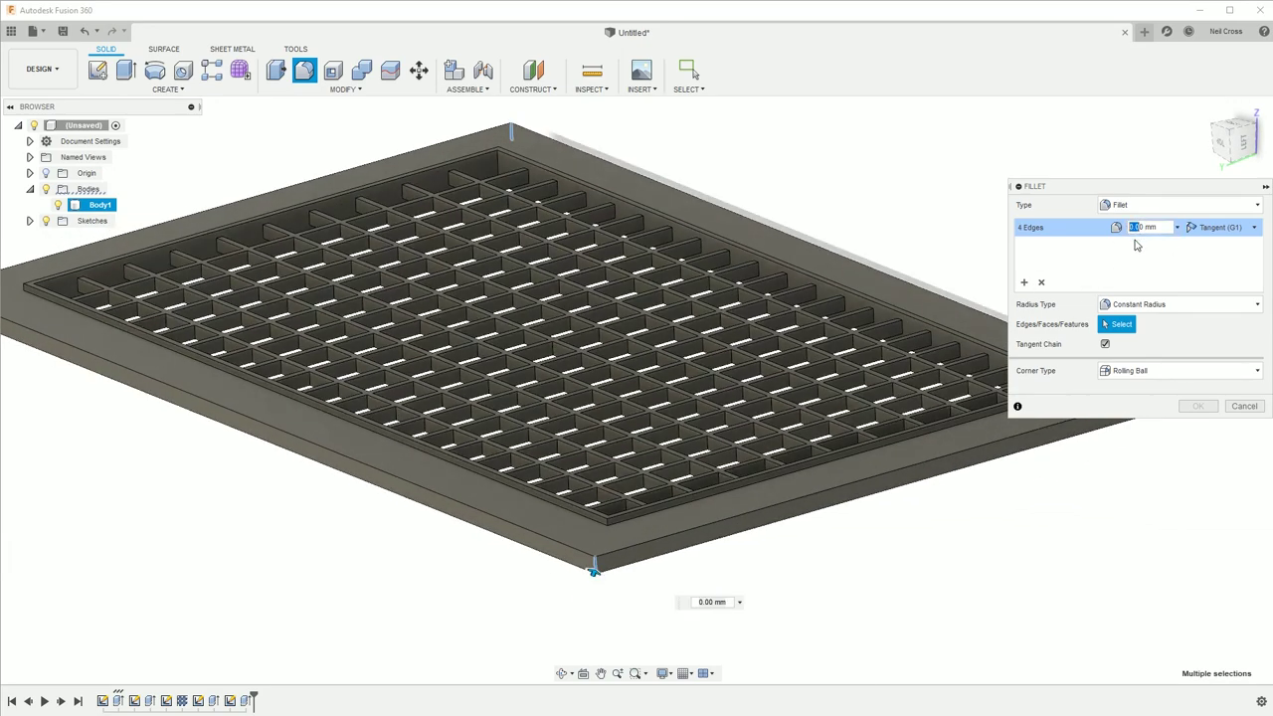
text(7)
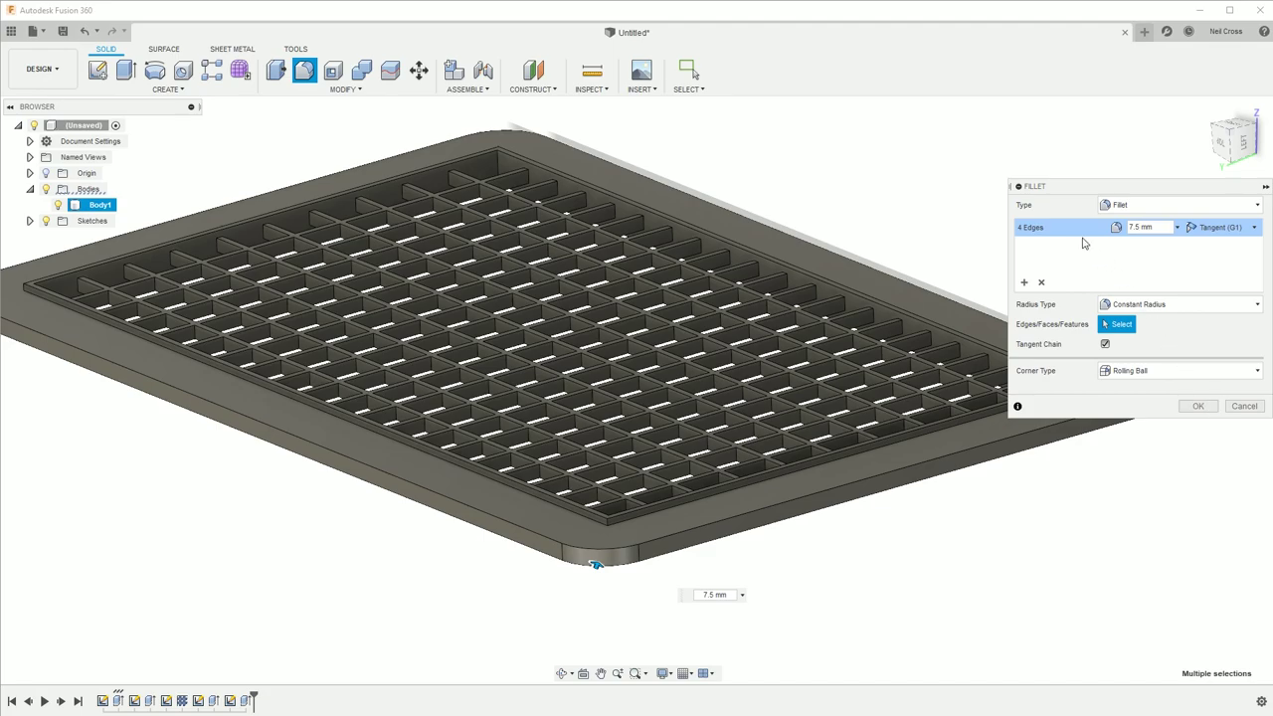
key(Return)
Step: Add a second fillet set with a 5 mm radius on the eight outer corner edges of the lips on both faces
scroll(792, 463, up, 2)
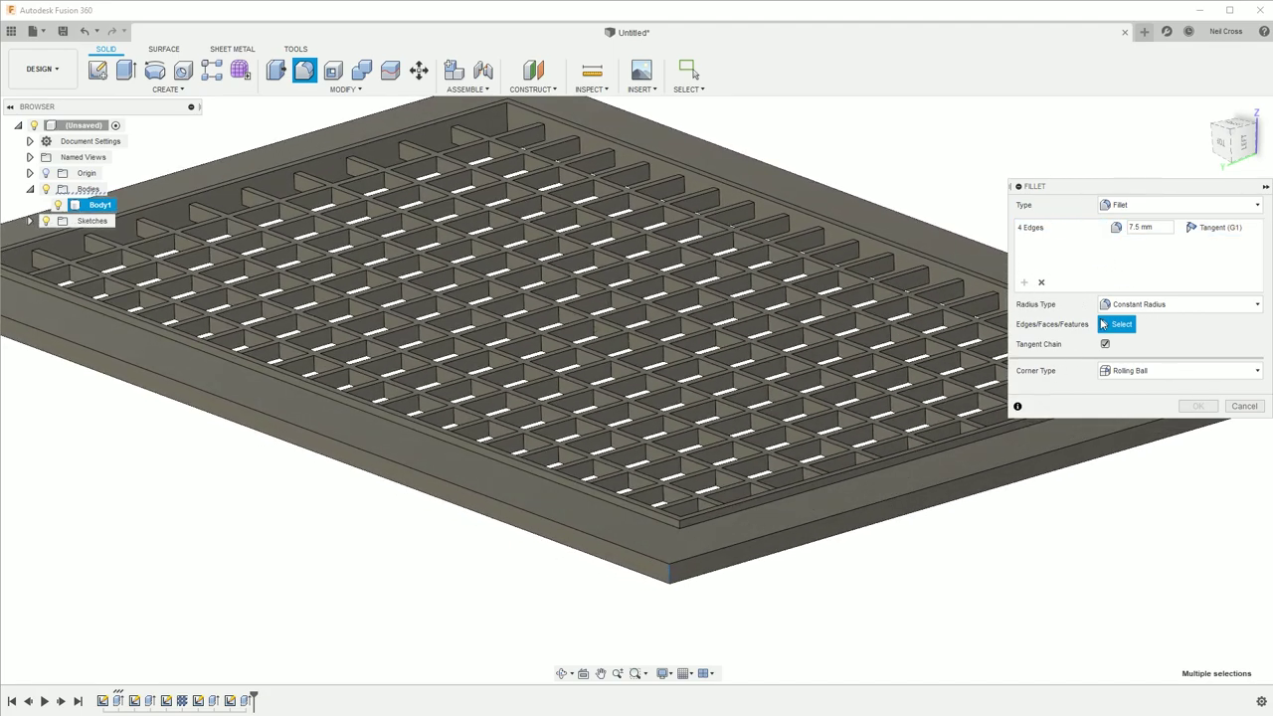
click(680, 529)
shift+middle_drag(697, 636, 793, 320)
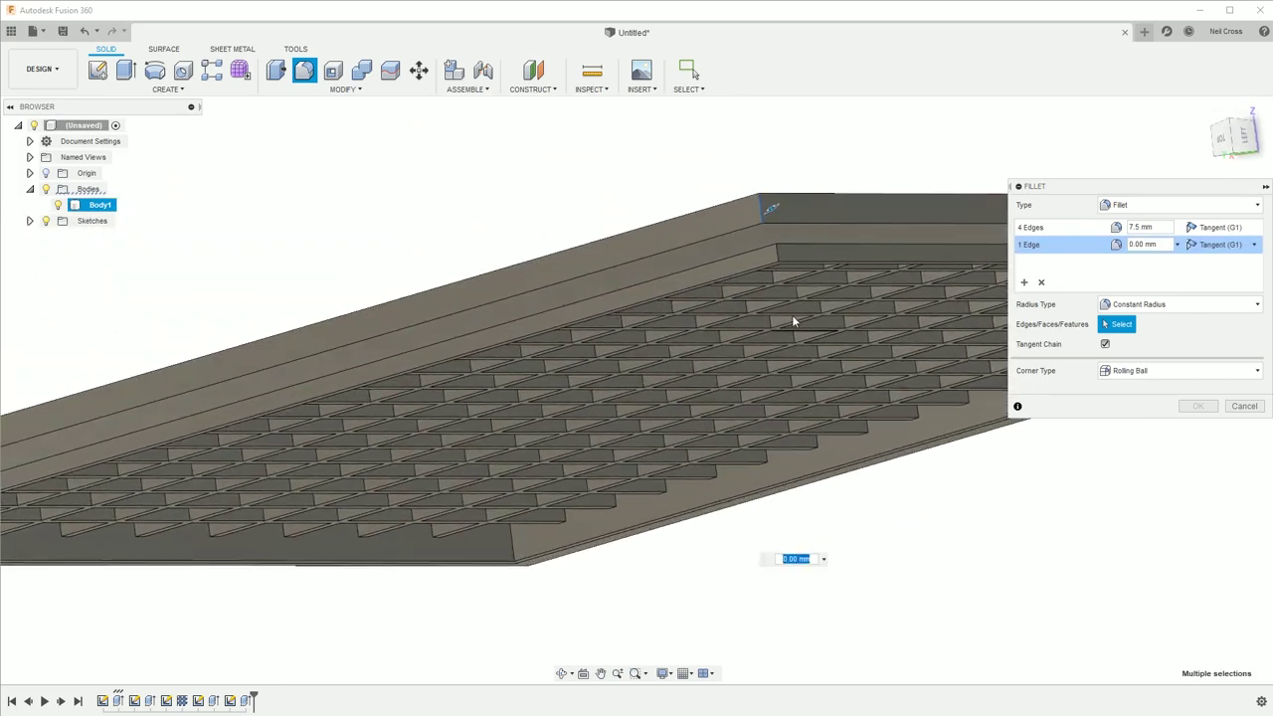
click(778, 253)
shift+middle_drag(779, 253, 532, 491)
click(460, 544)
click(488, 447)
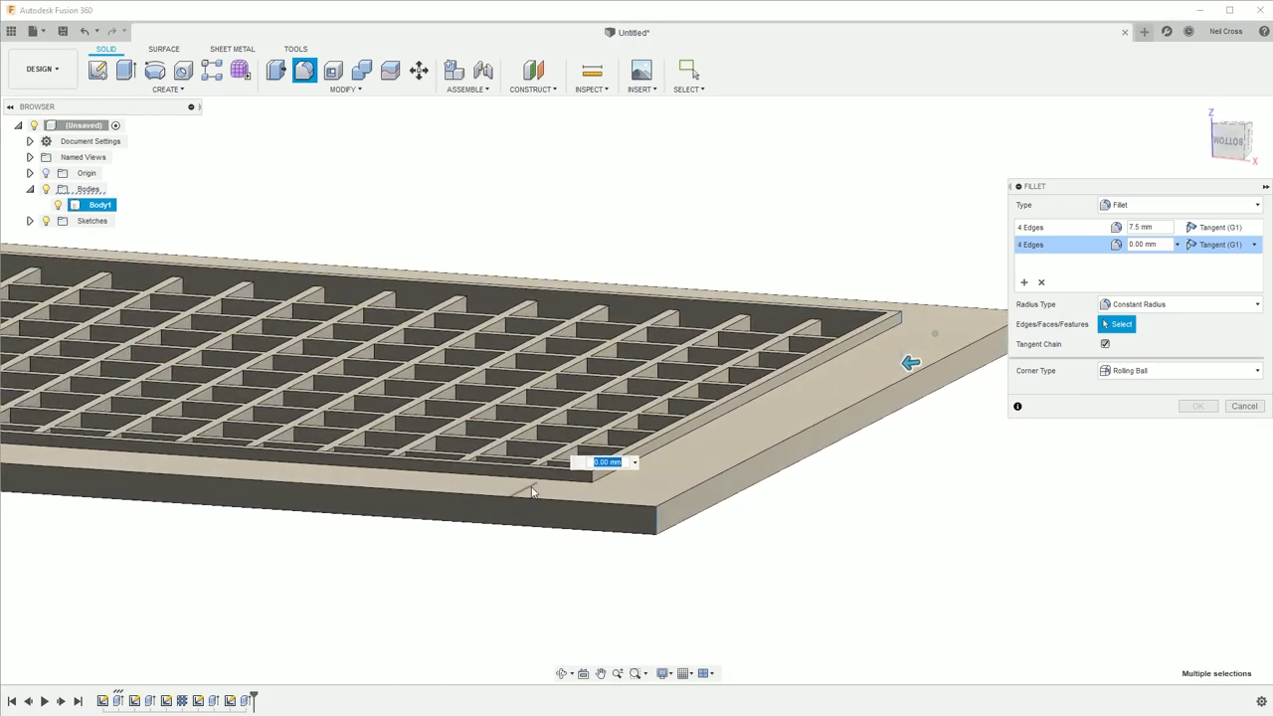
scroll(603, 488, up, 2)
click(638, 523)
shift+middle_drag(639, 523, 641, 514)
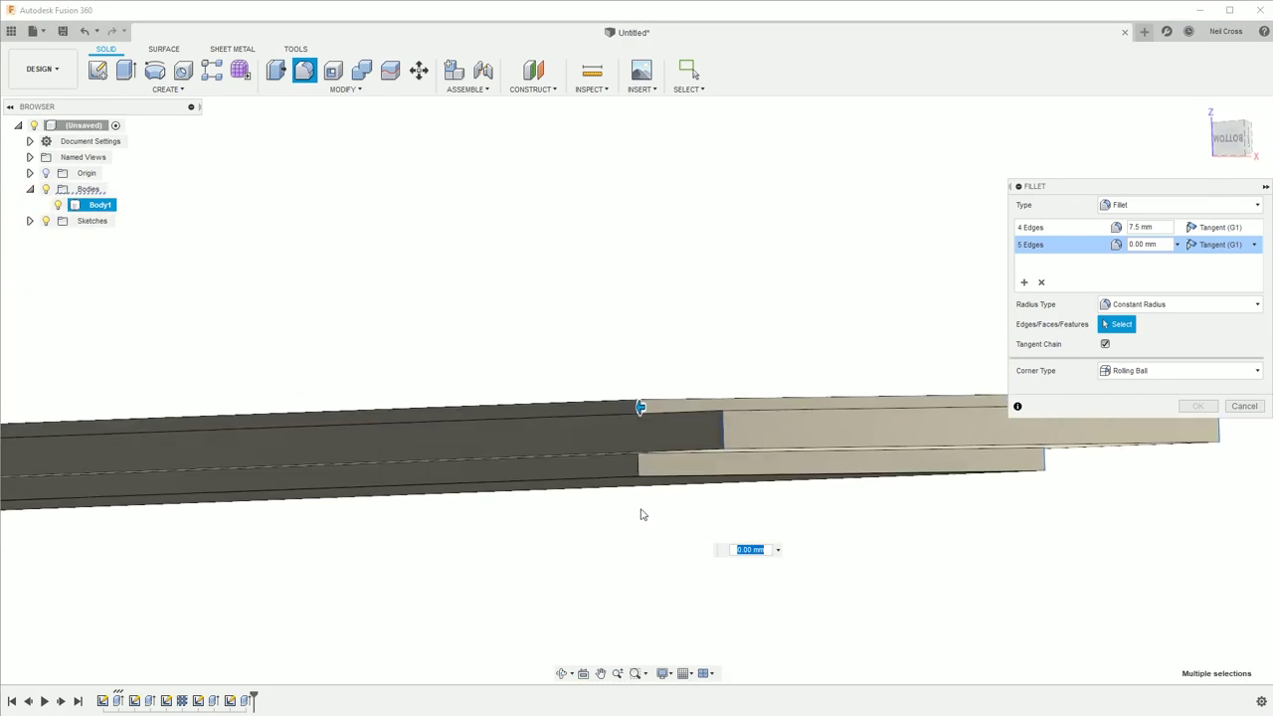
click(639, 470)
shift+middle_drag(640, 471, 758, 399)
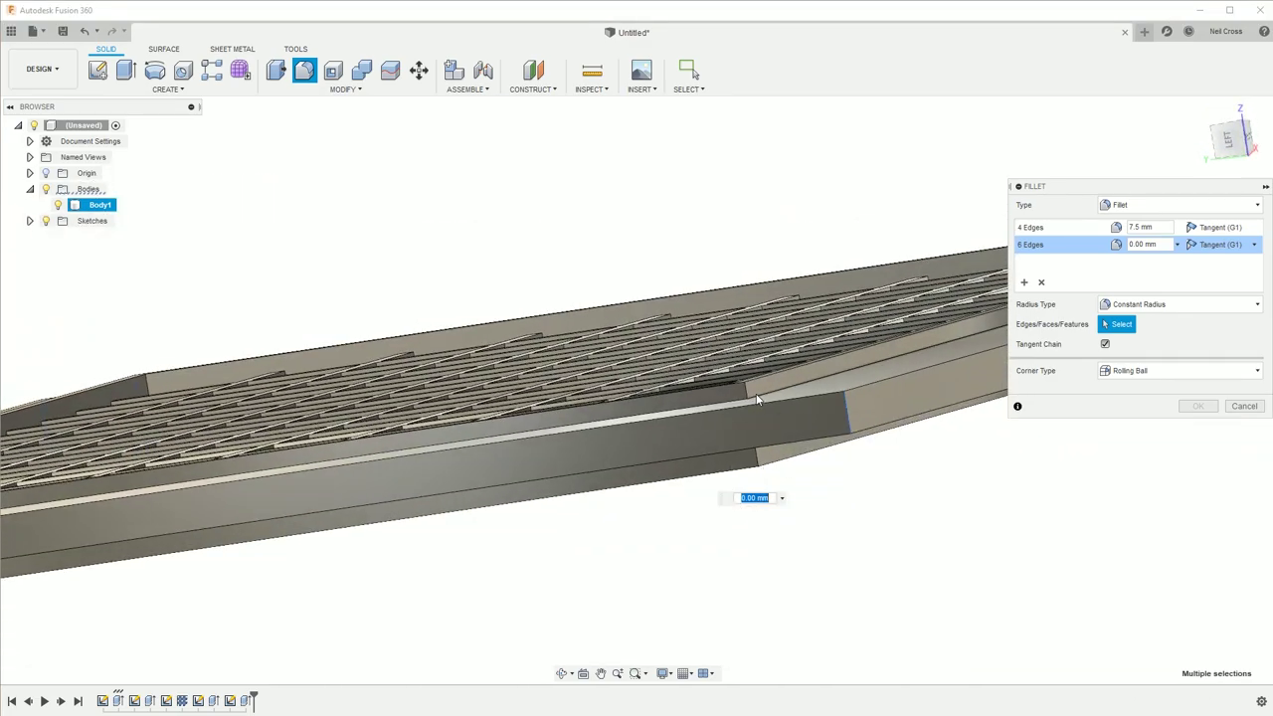
click(756, 460)
shift+middle_drag(758, 483, 1156, 229)
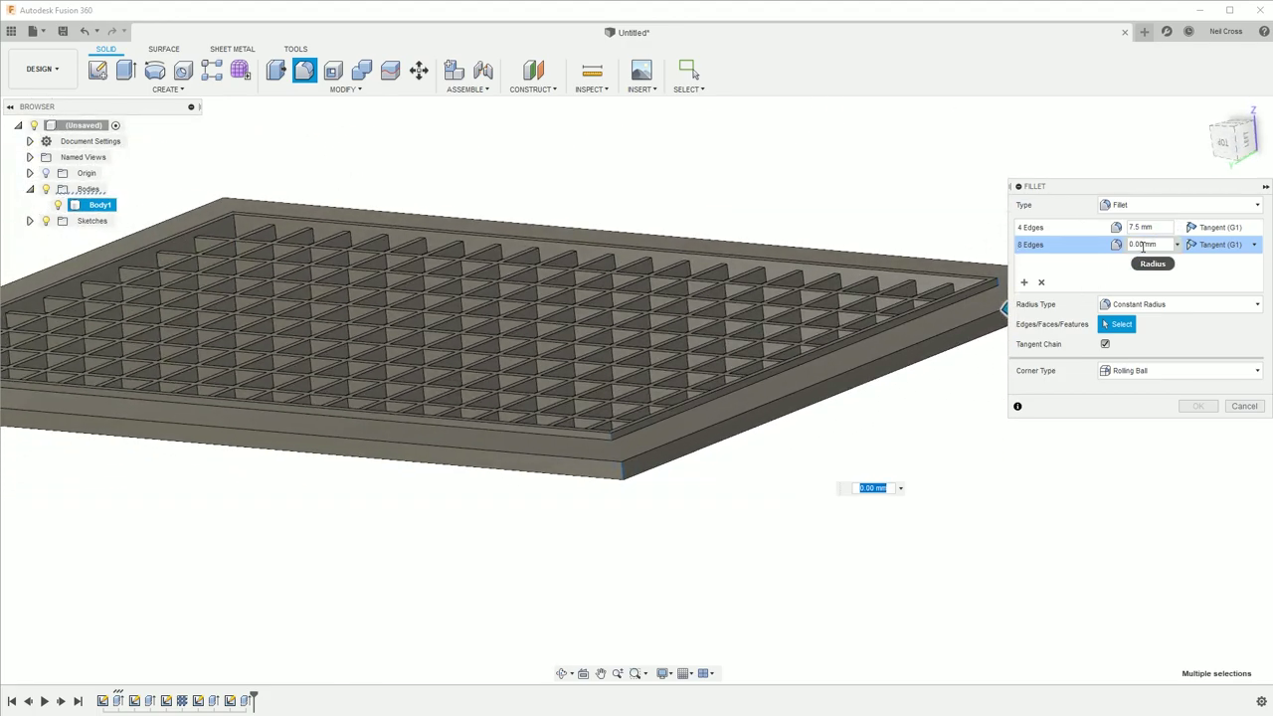
text(5)
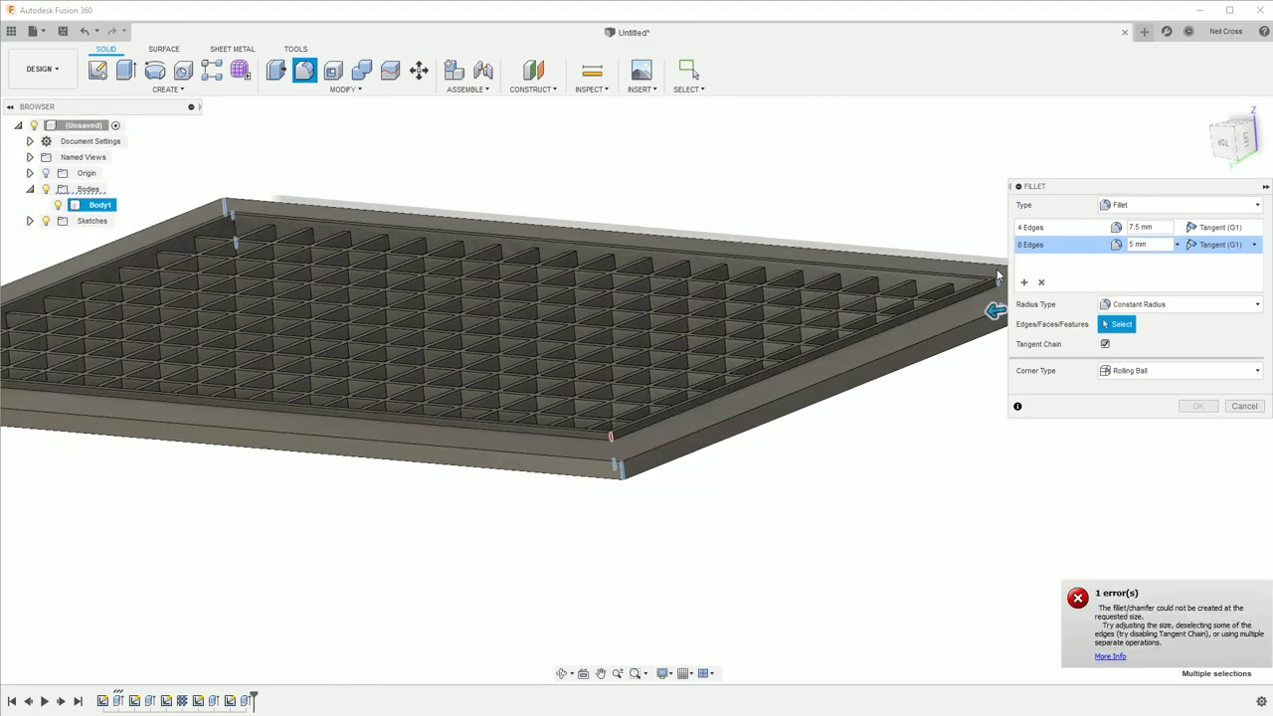
Step: Add a third fillet set with a 4 mm radius on the four inner corner edges of the grille opening and complete the fillet
click(1025, 282)
shift+middle_drag(696, 199, 594, 108)
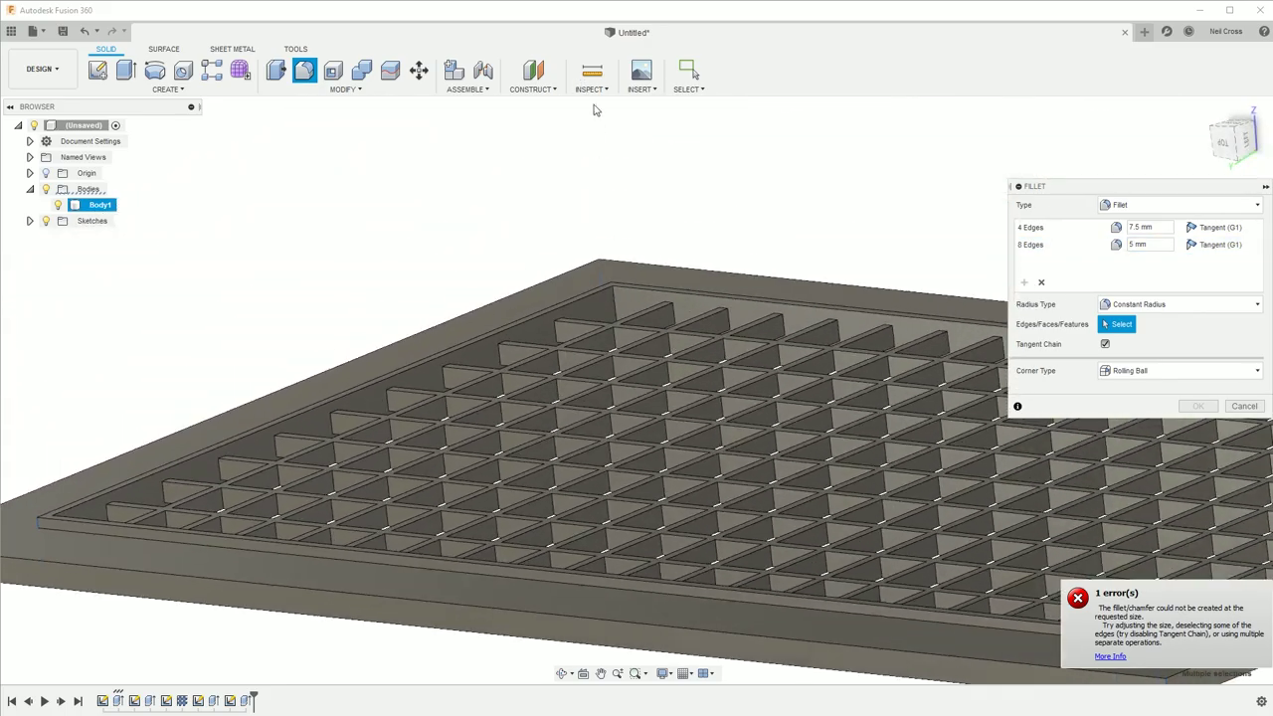
click(613, 295)
click(615, 295)
shift+middle_drag(615, 295, 773, 128)
click(959, 227)
shift+middle_drag(959, 227, 785, 292)
click(403, 229)
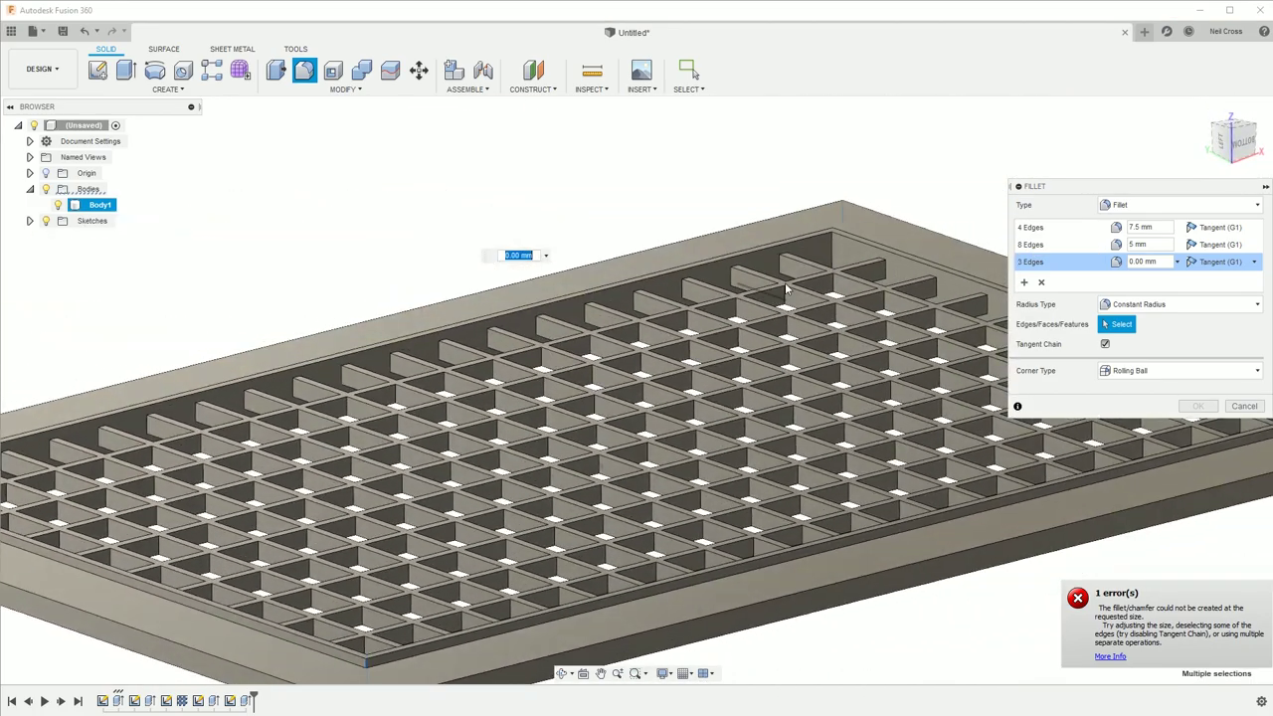
click(834, 252)
drag(1145, 261, 1101, 266)
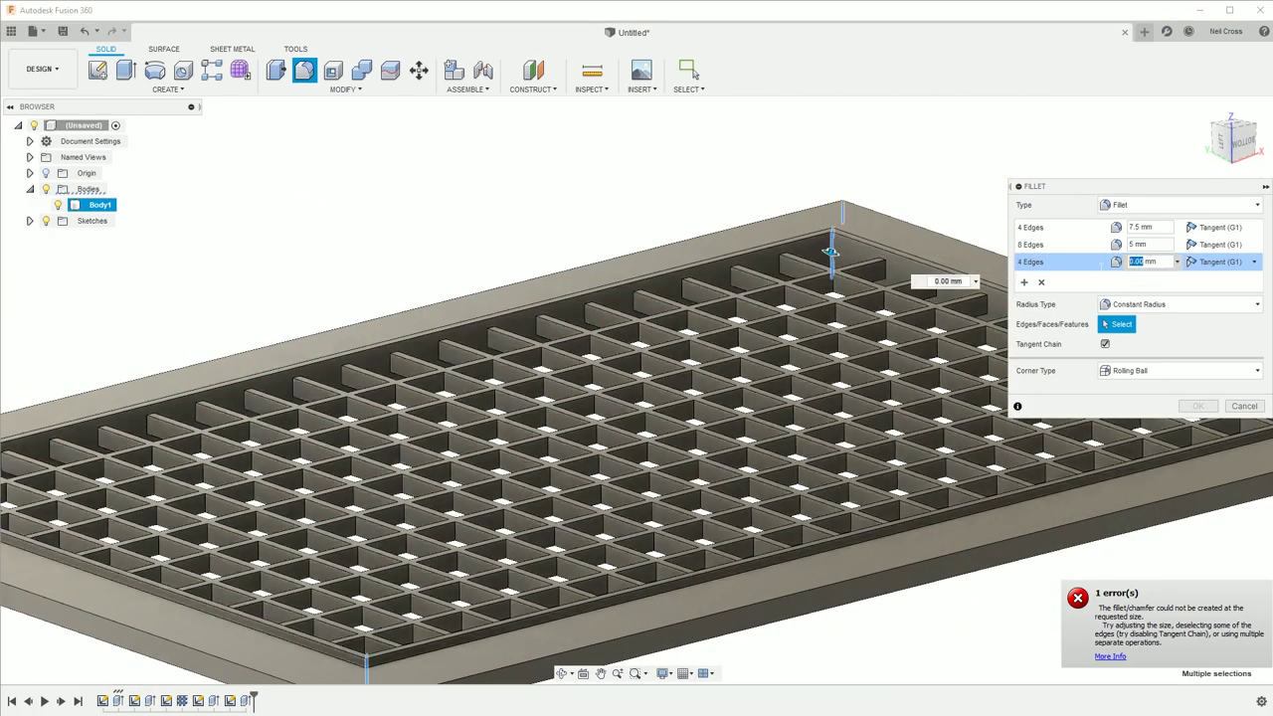
text(4)
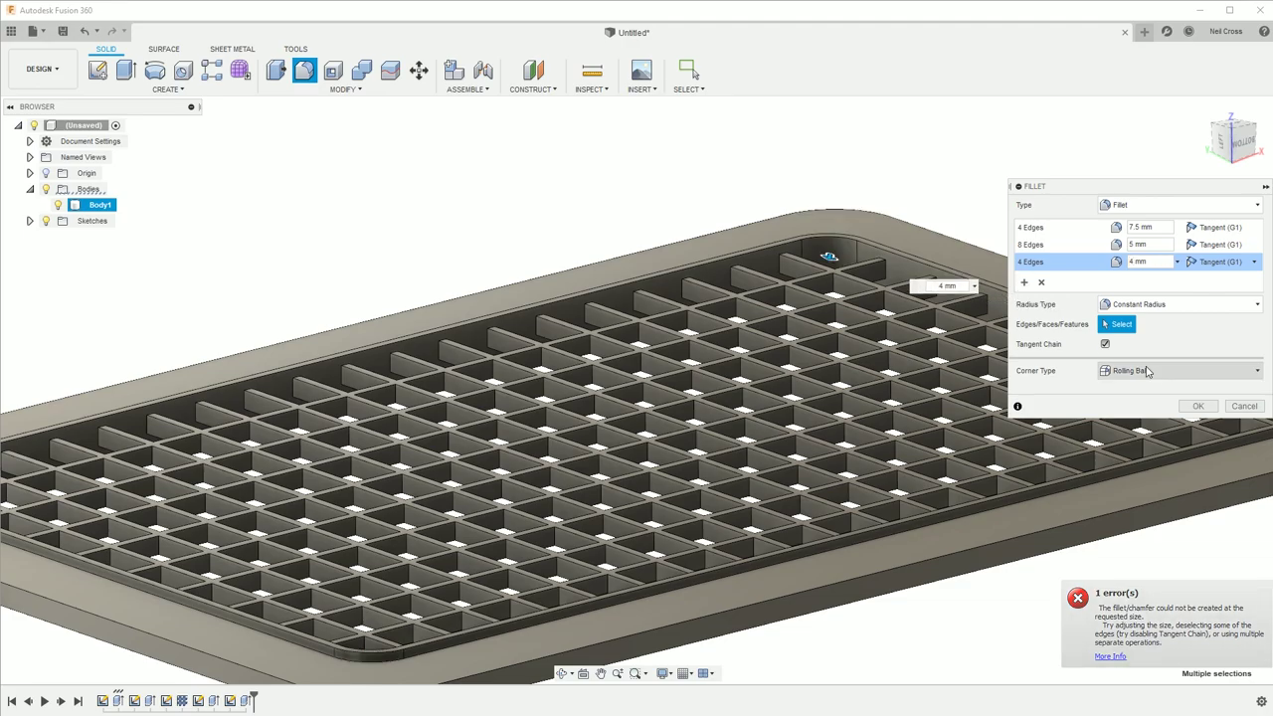
click(1198, 406)
scroll(1102, 465, down, 3)
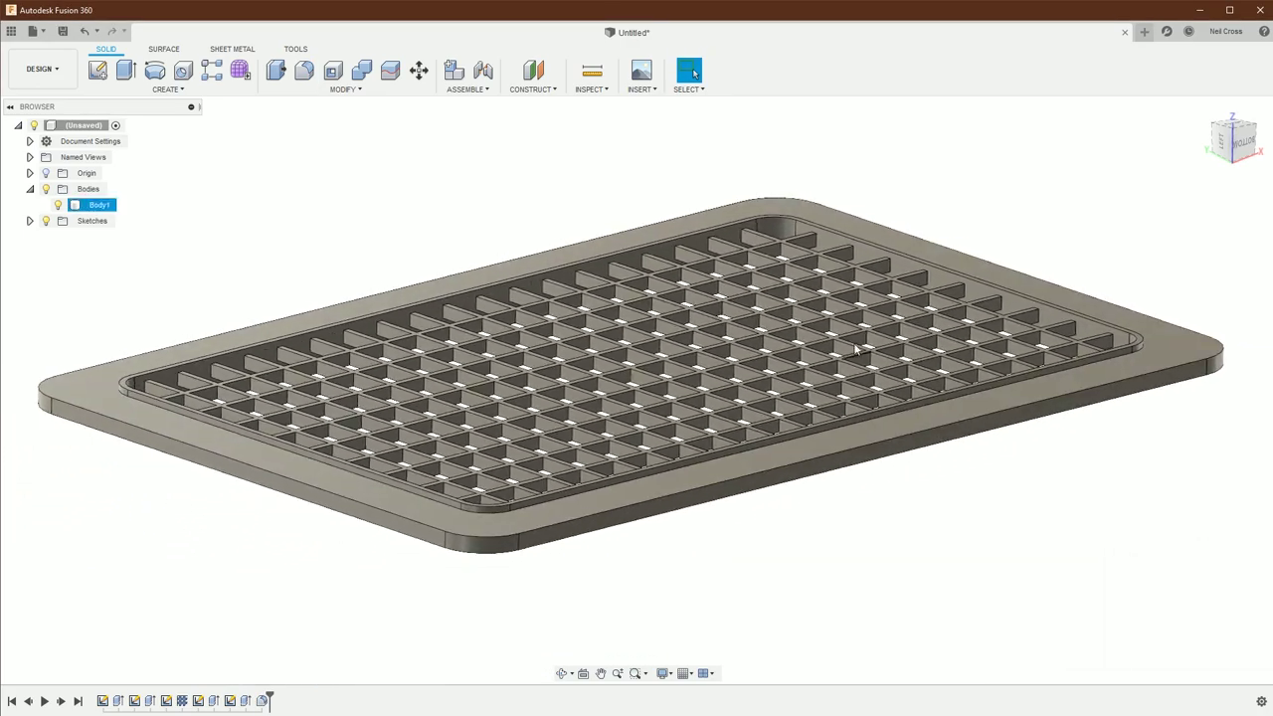
Step: Chamfer both outer perimeter edge chains of the plate with an equal distance of 0.5 mm
scroll(852, 349, up, 3)
shift+middle_drag(378, 214, 452, 146)
click(452, 145)
click(345, 89)
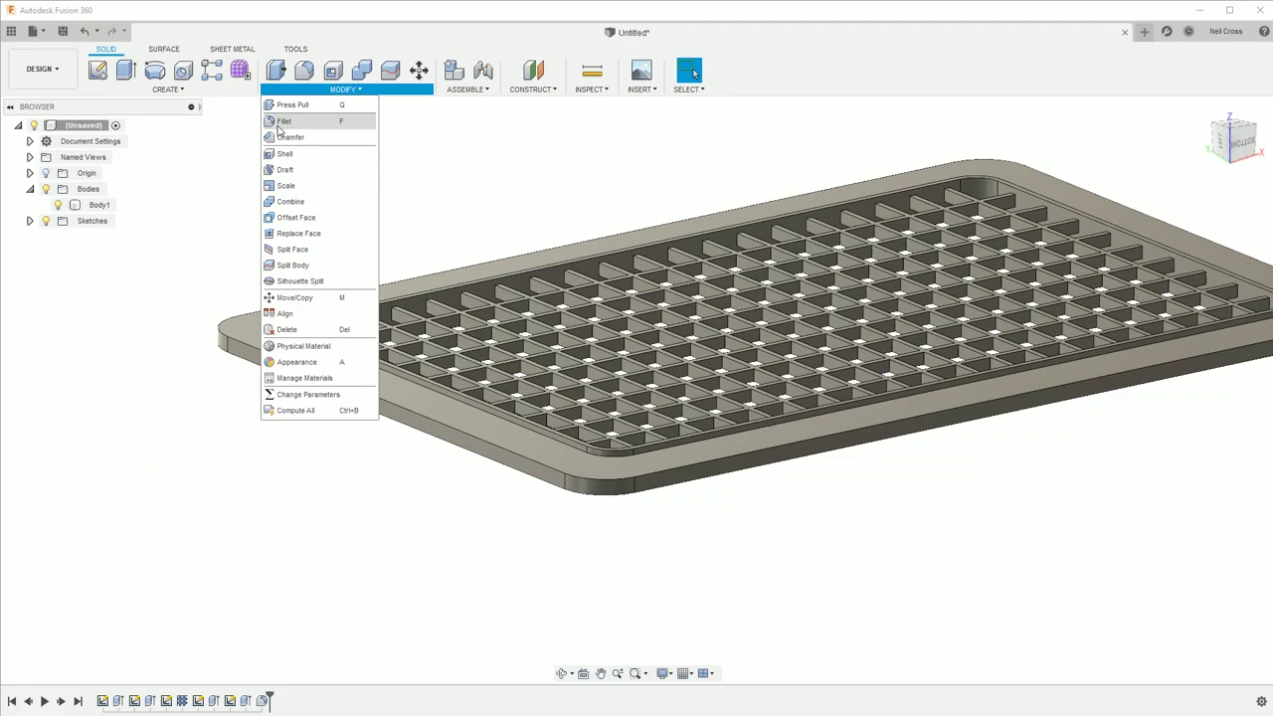
click(299, 135)
scroll(406, 491, up, 5)
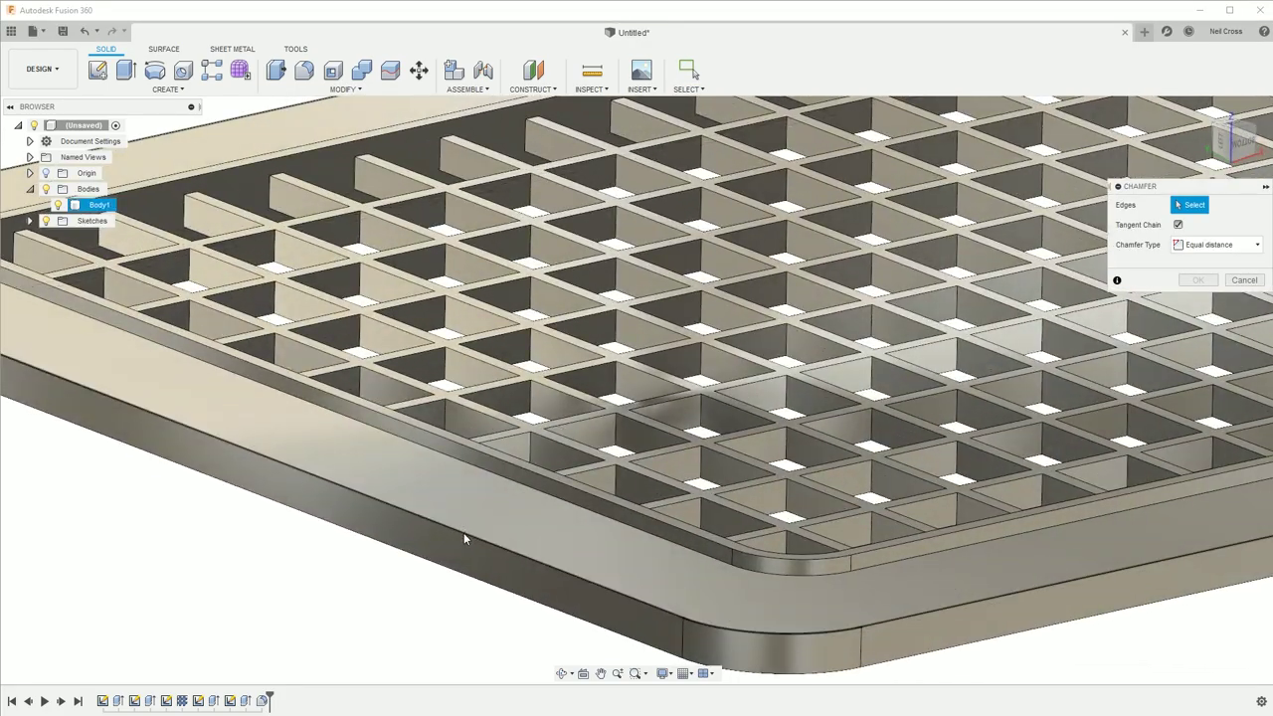
click(462, 532)
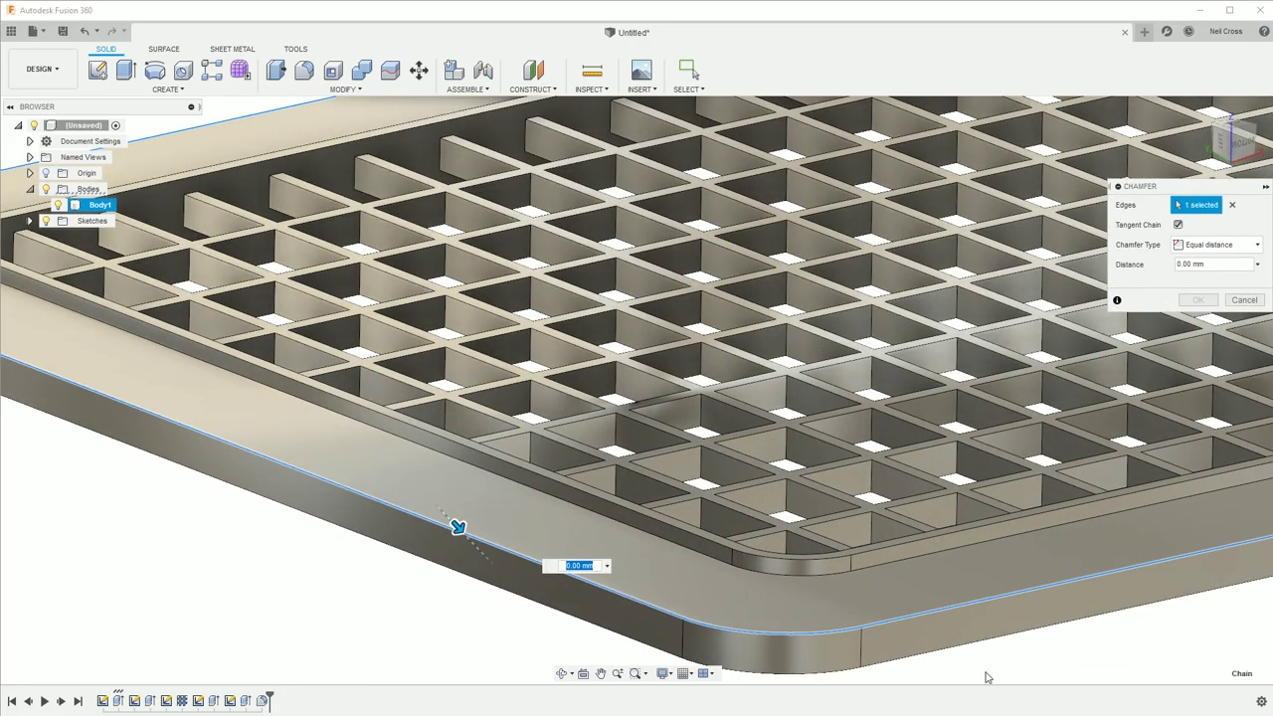
click(988, 651)
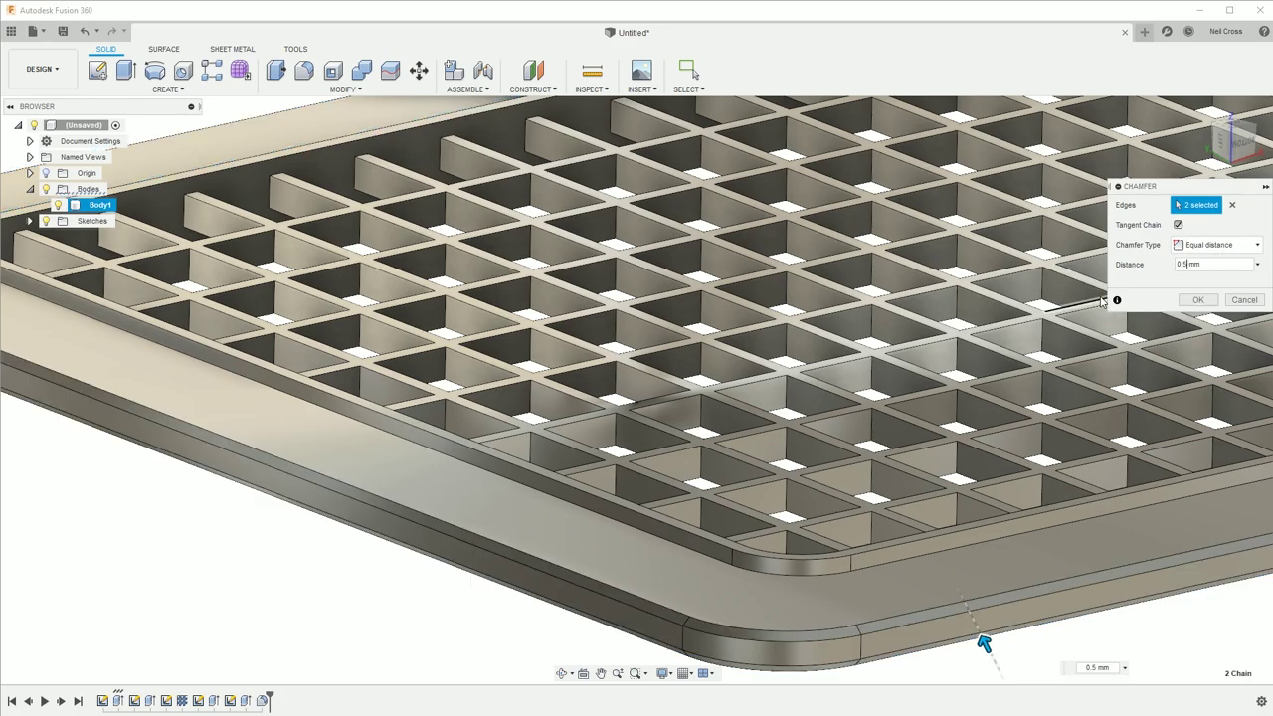
click(1198, 300)
scroll(995, 458, down, 10)
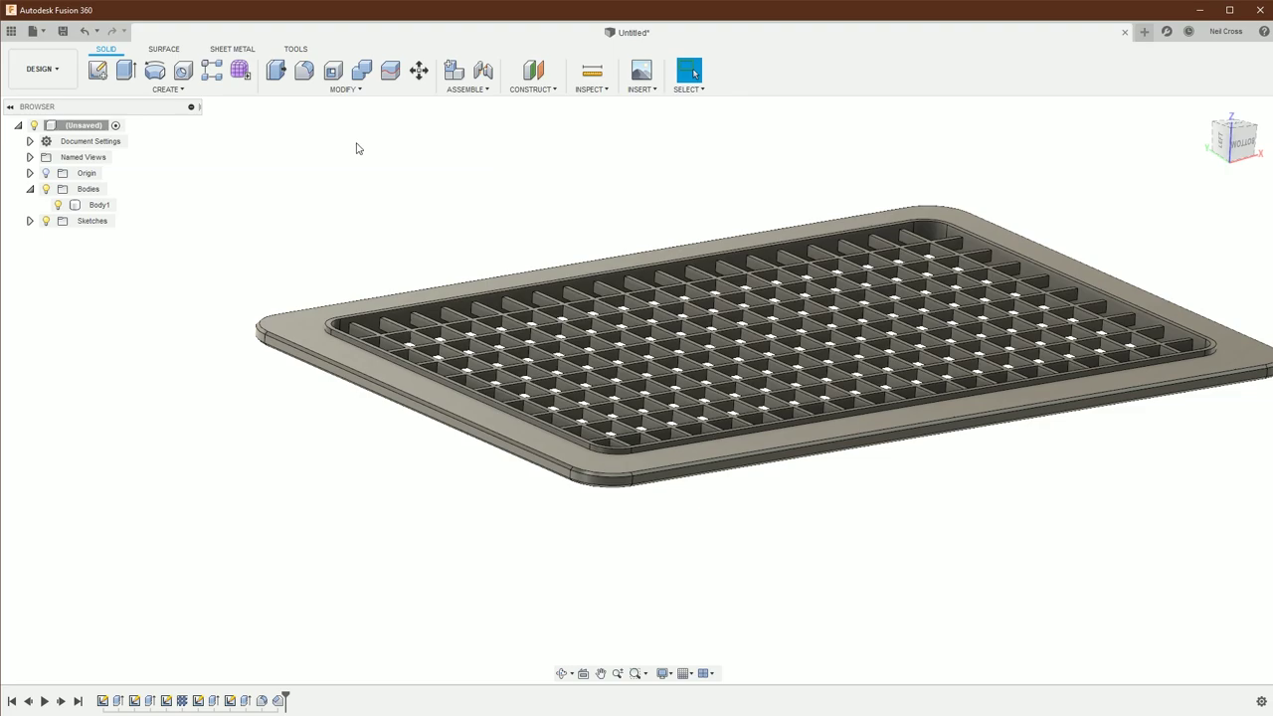
Step: Split the whole grille plate body in two using the YZ origin plane as the splitting tool
scroll(725, 344, up, 1)
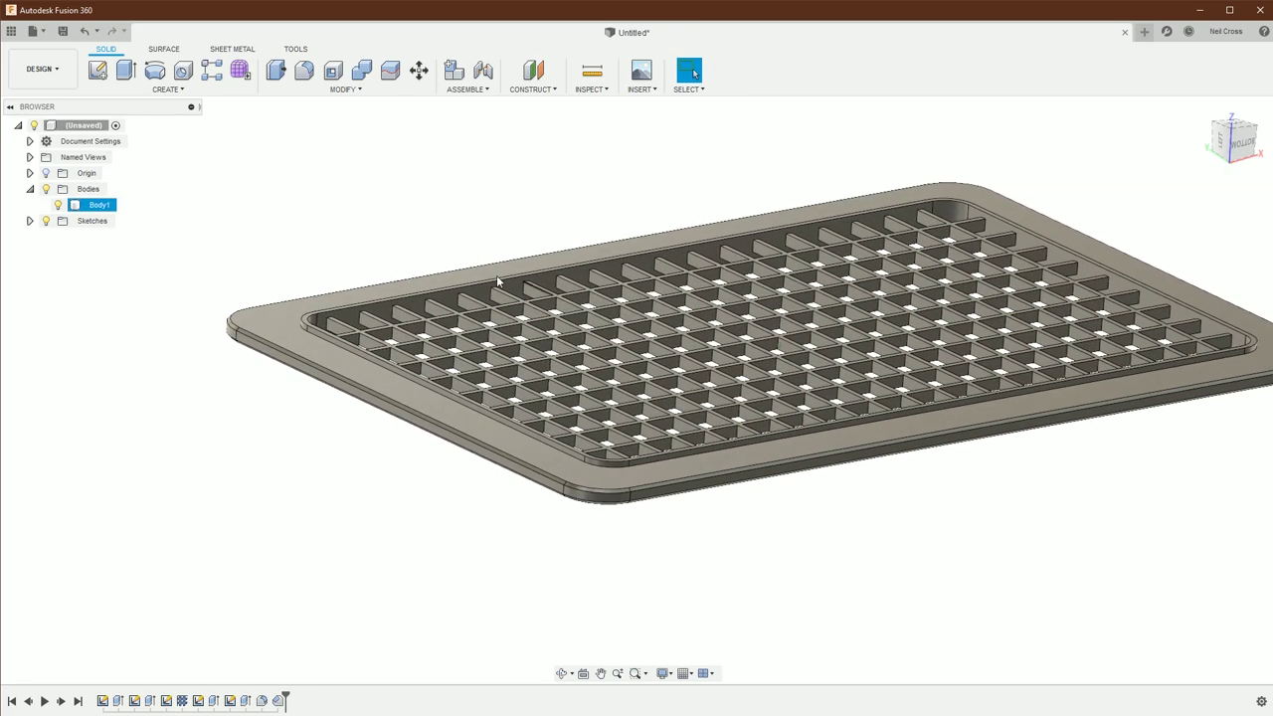
key(Escape)
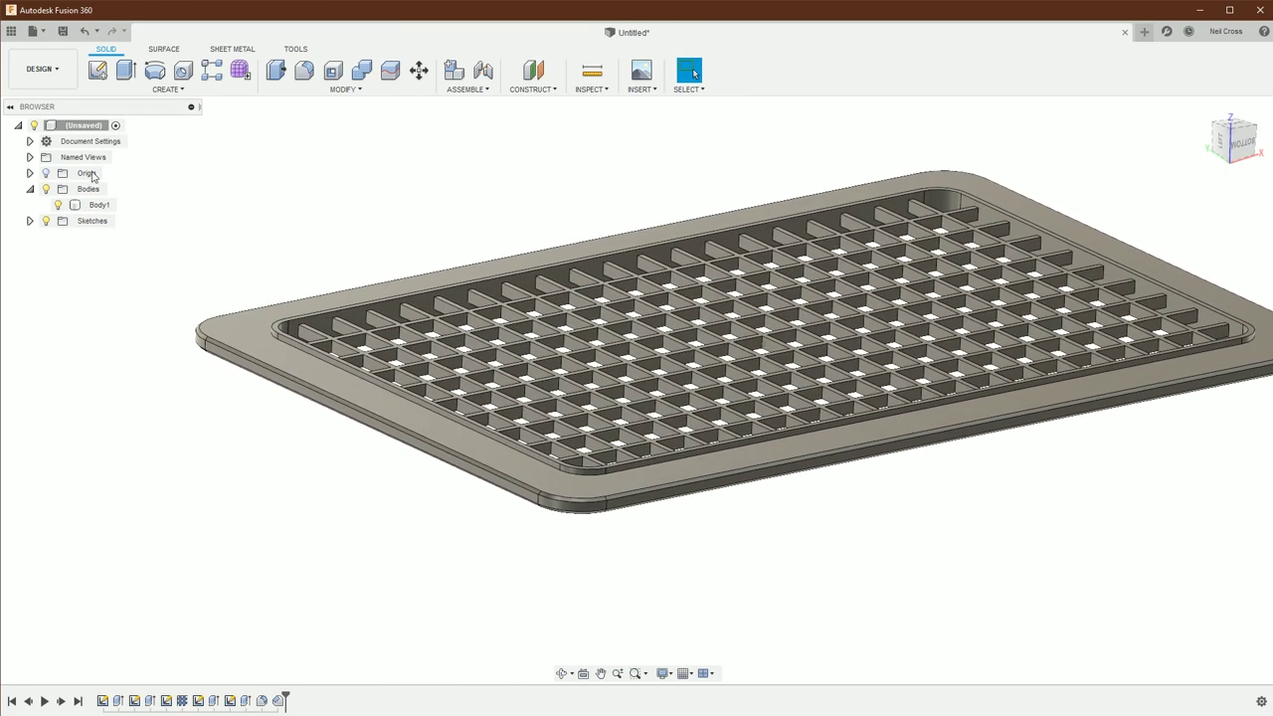
click(30, 175)
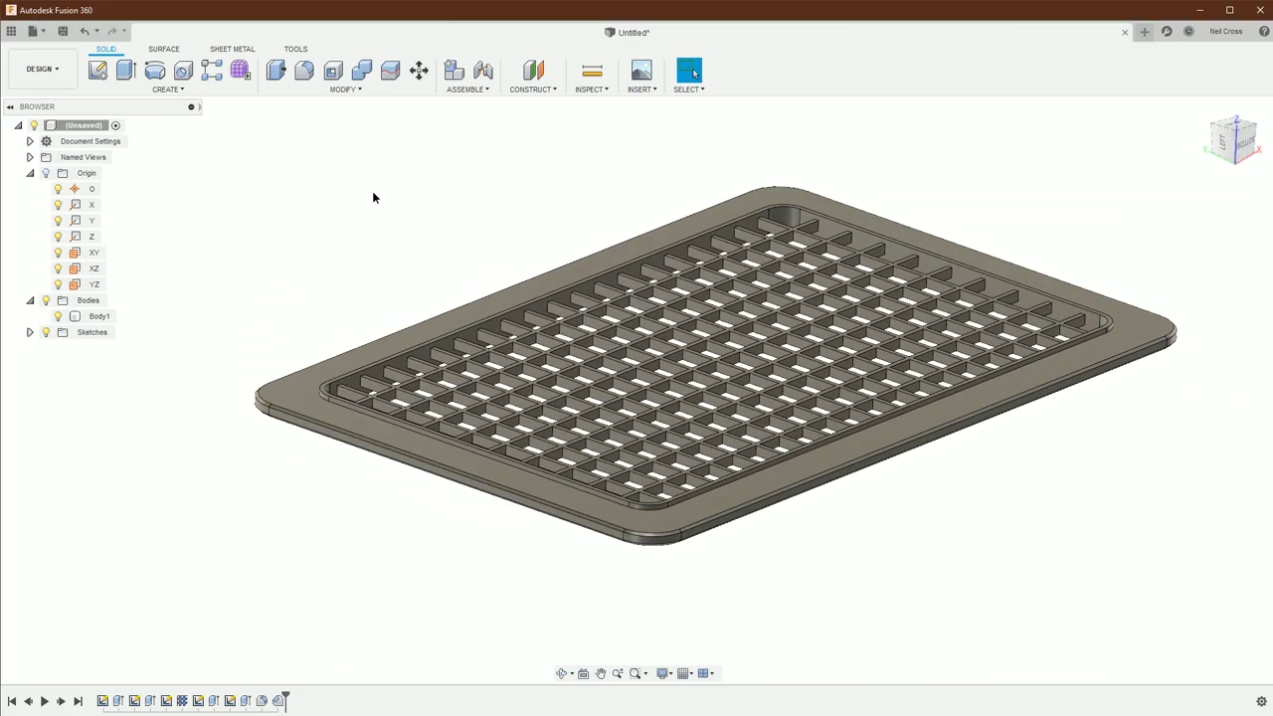
click(344, 88)
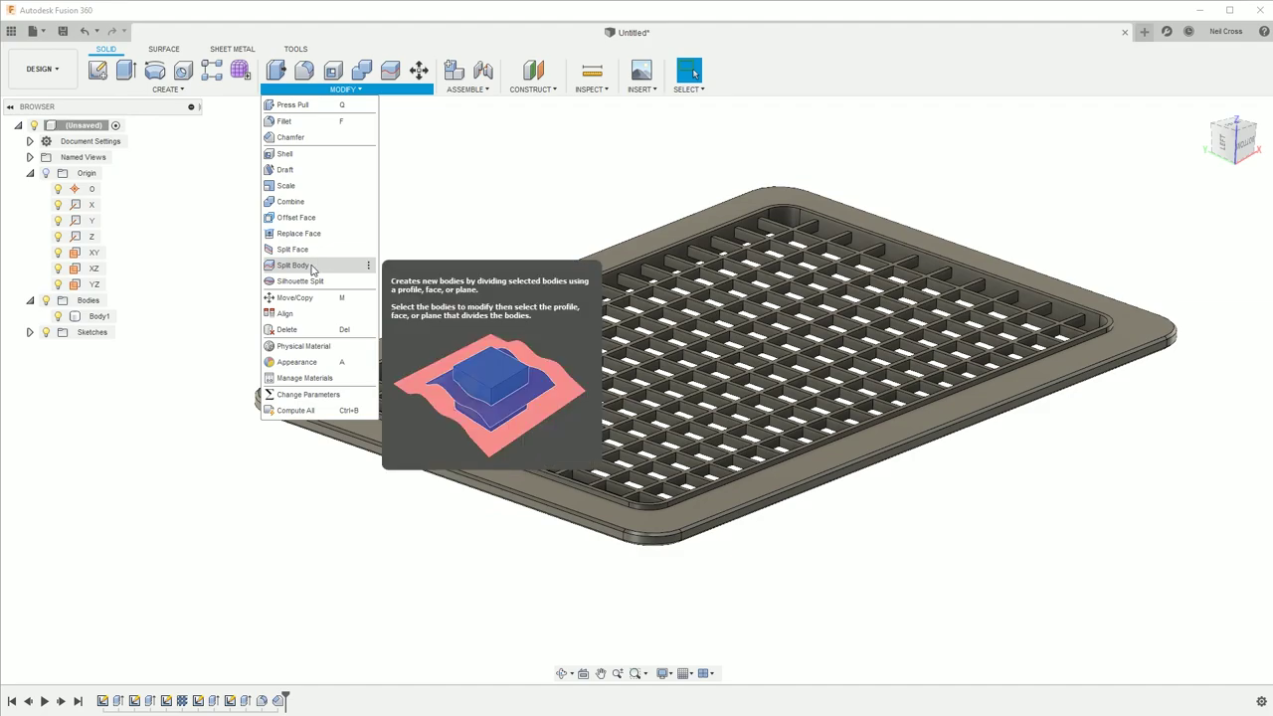
click(311, 266)
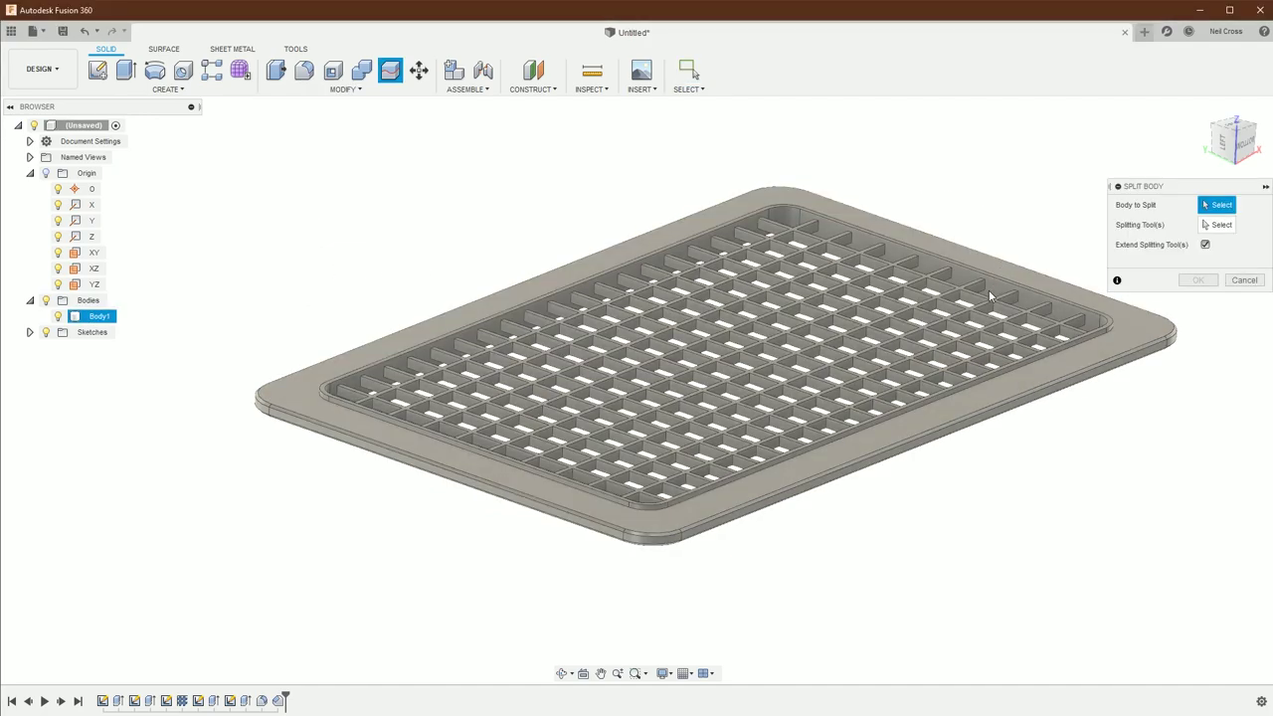
click(989, 289)
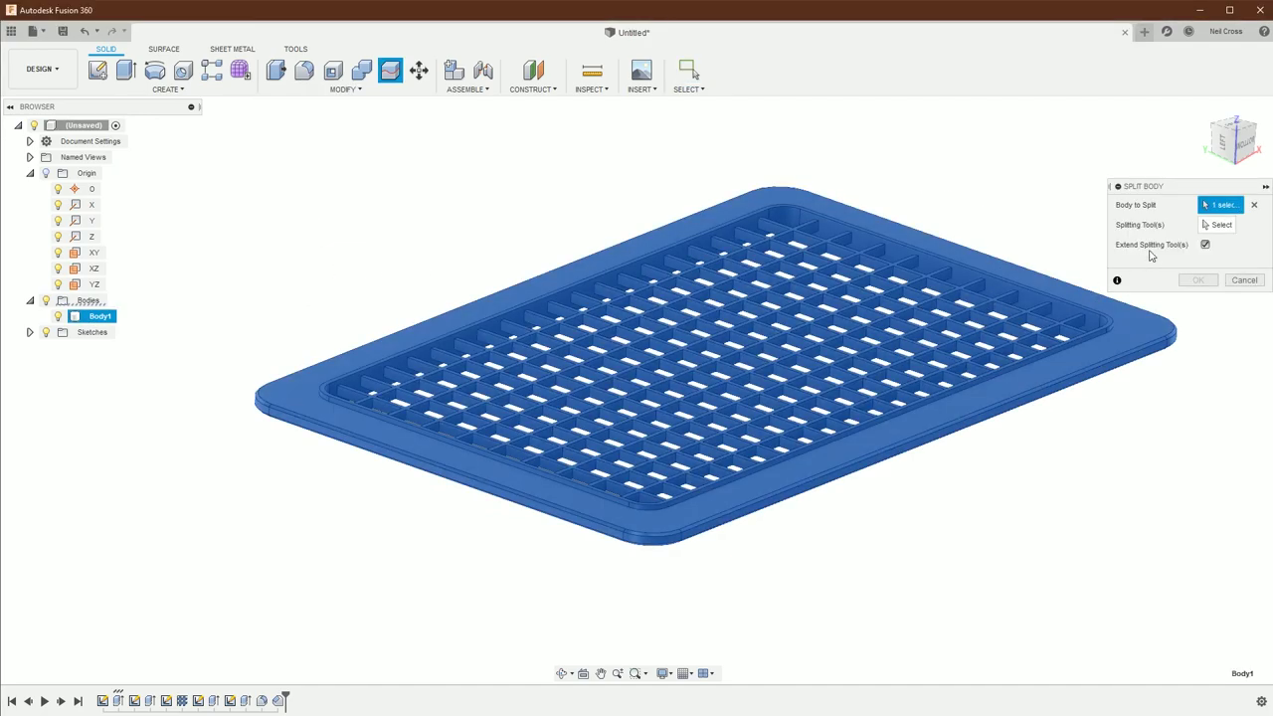
click(88, 285)
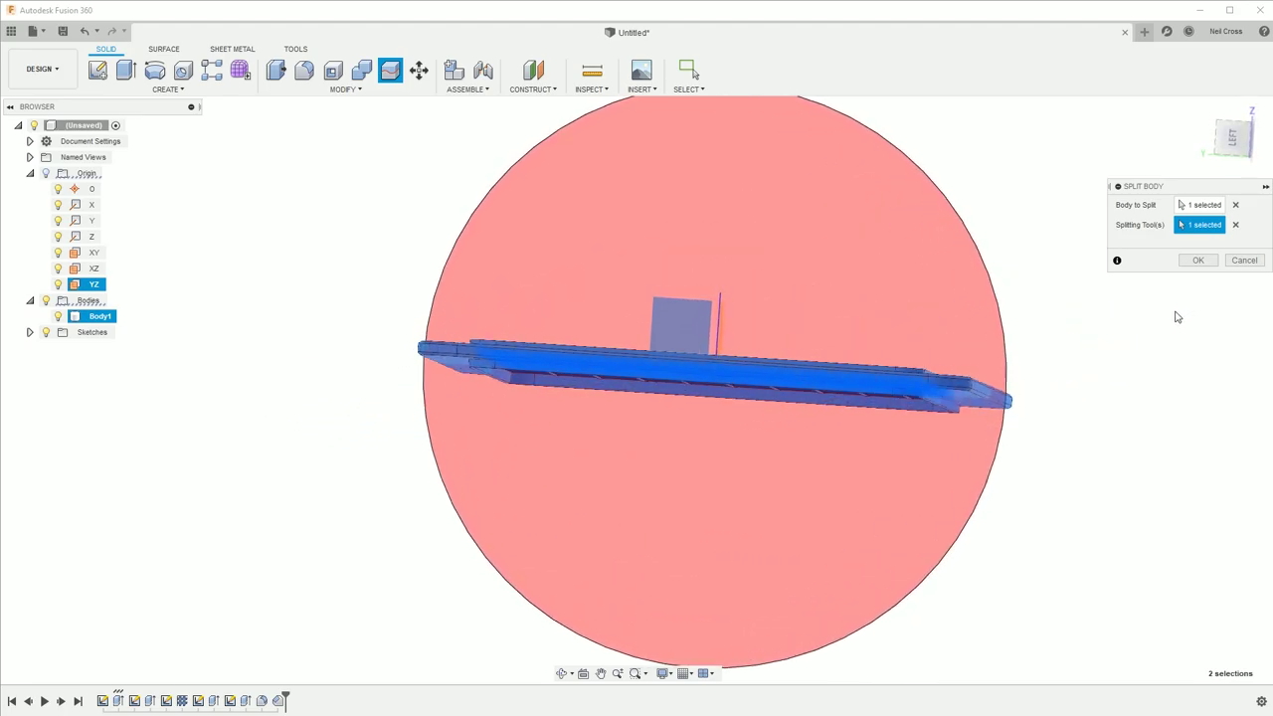
click(1197, 260)
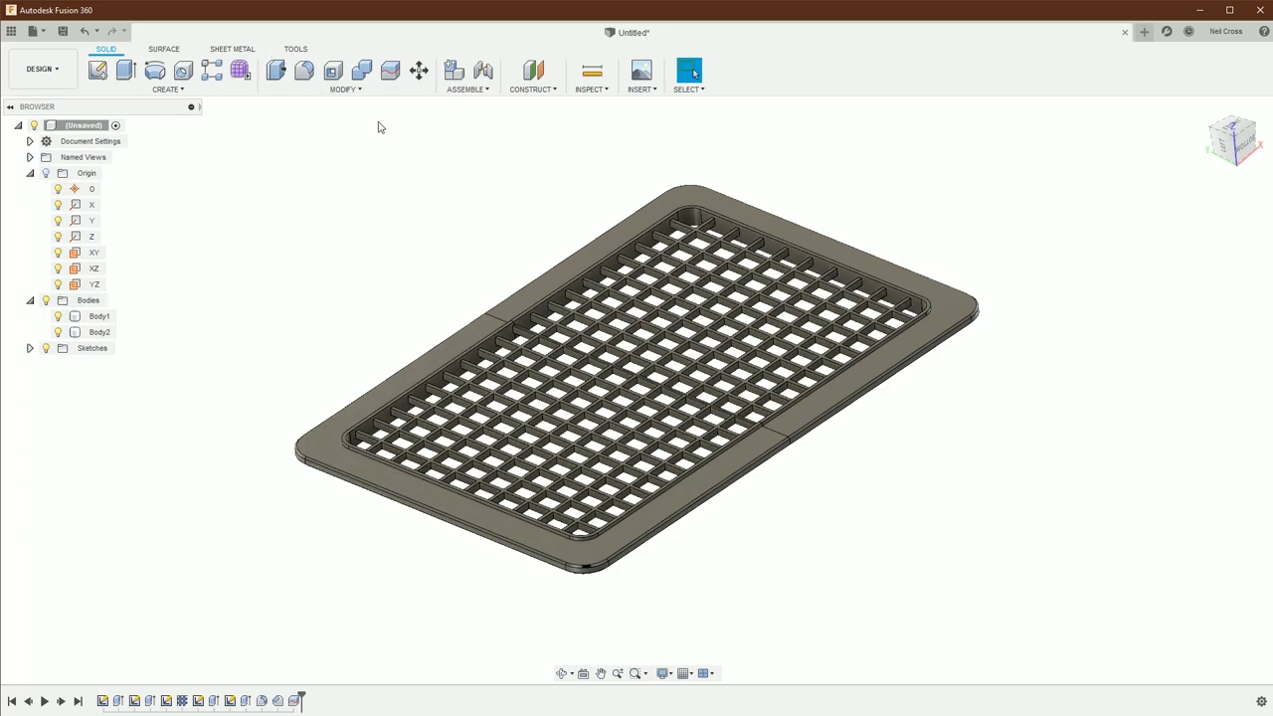
Step: Split both plate halves into quadrants using the XZ origin plane as the splitting tool
click(343, 89)
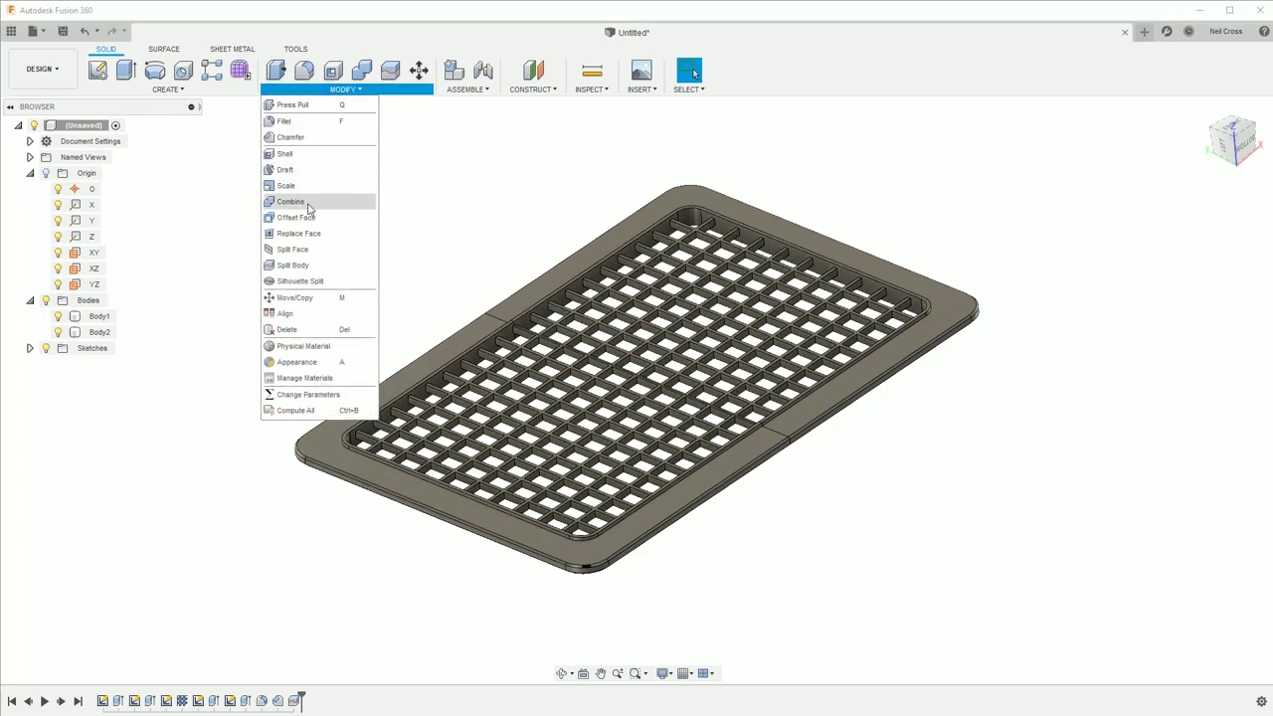
click(294, 264)
click(99, 315)
click(99, 331)
click(1215, 225)
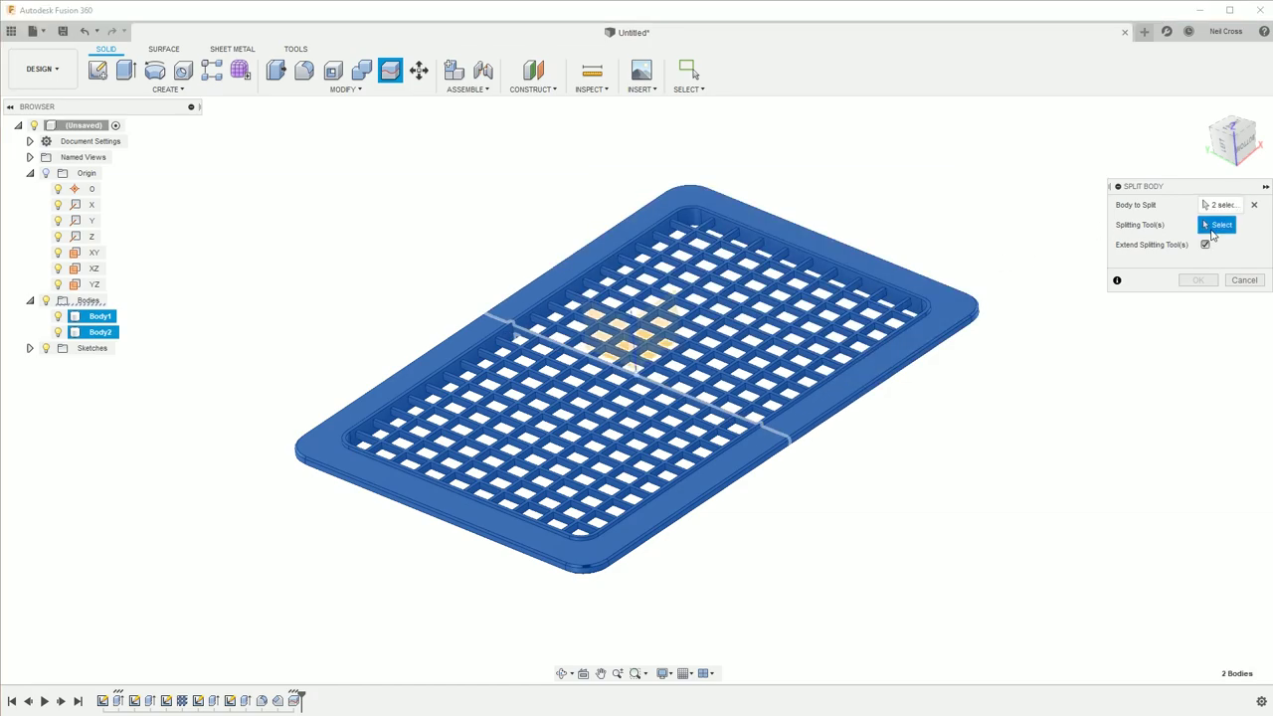
click(95, 269)
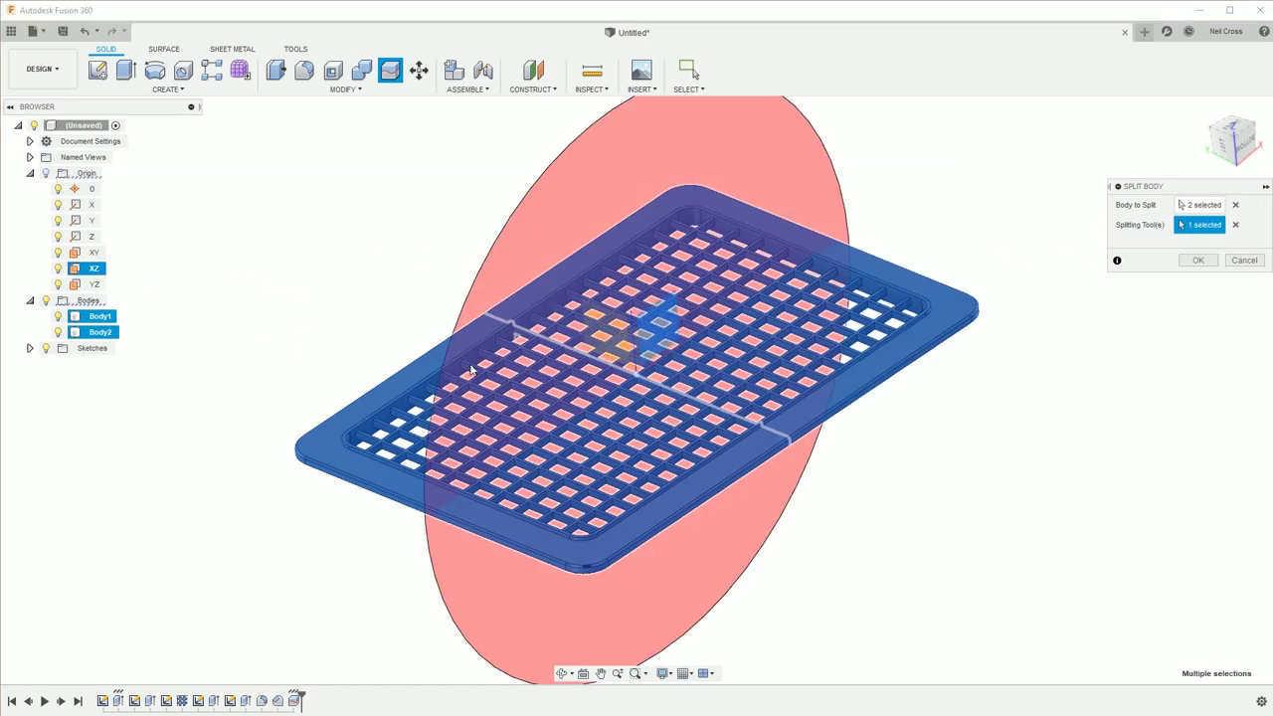
click(1195, 261)
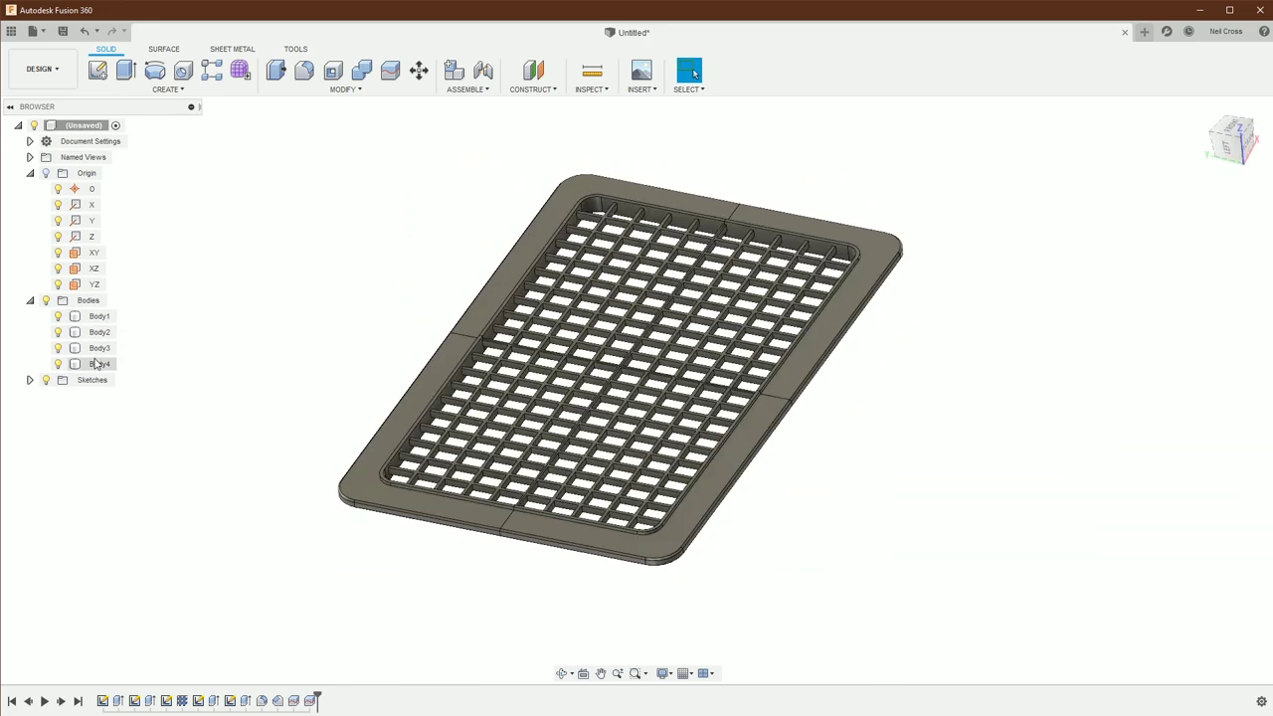
Step: Rename Body4 to Main Quadrant, move it above the other bodies, and hide the three remaining quadrants
double_click(100, 364)
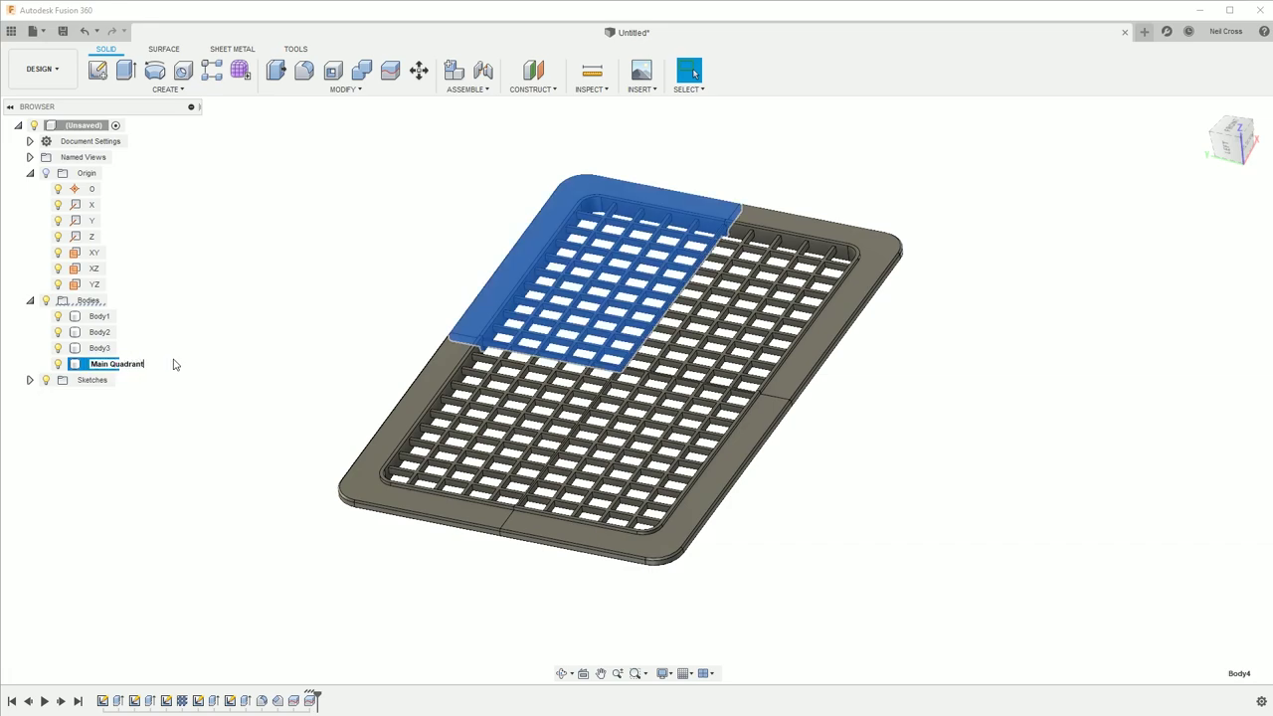
drag(101, 370, 95, 314)
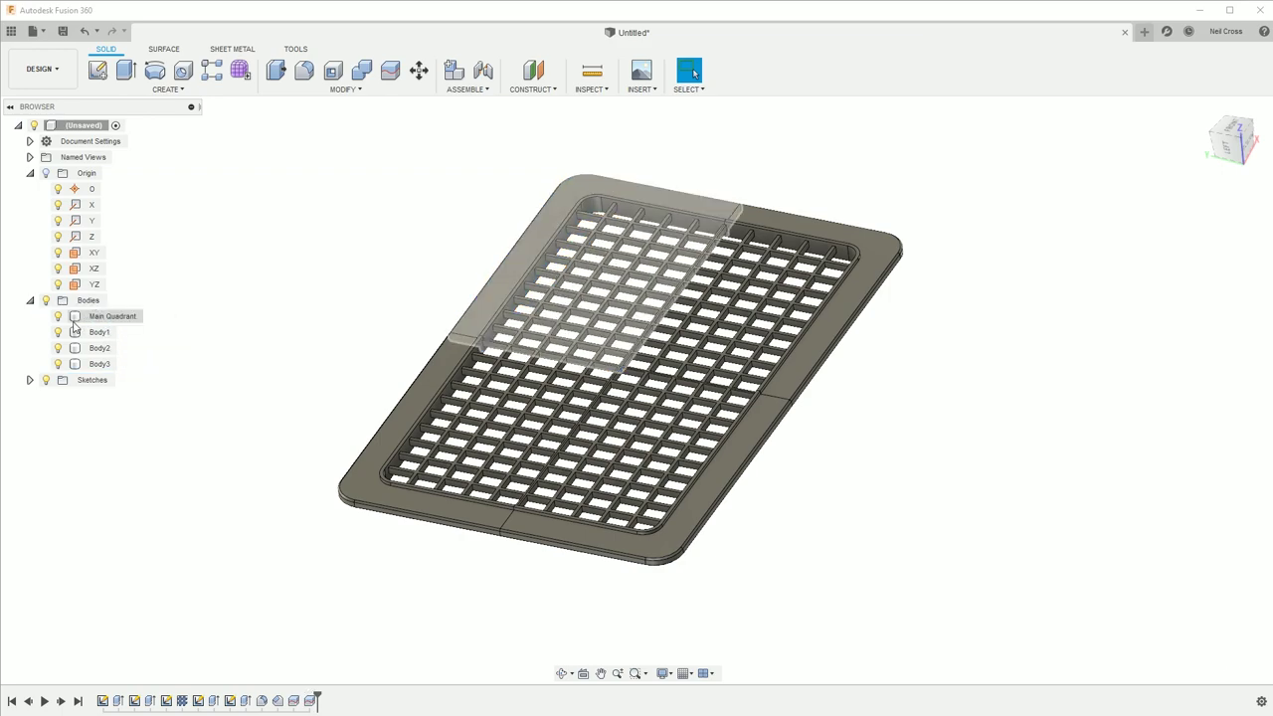
click(56, 332)
click(57, 348)
click(57, 364)
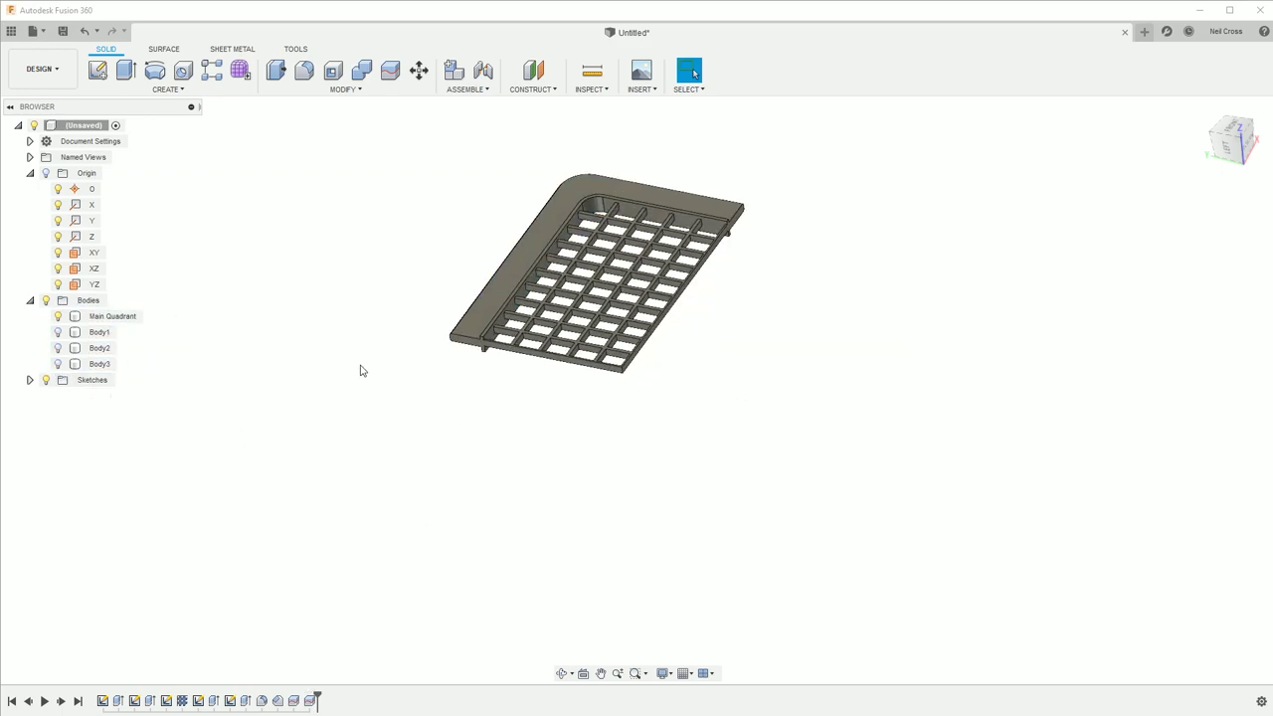
shift+middle_drag(378, 350, 362, 334)
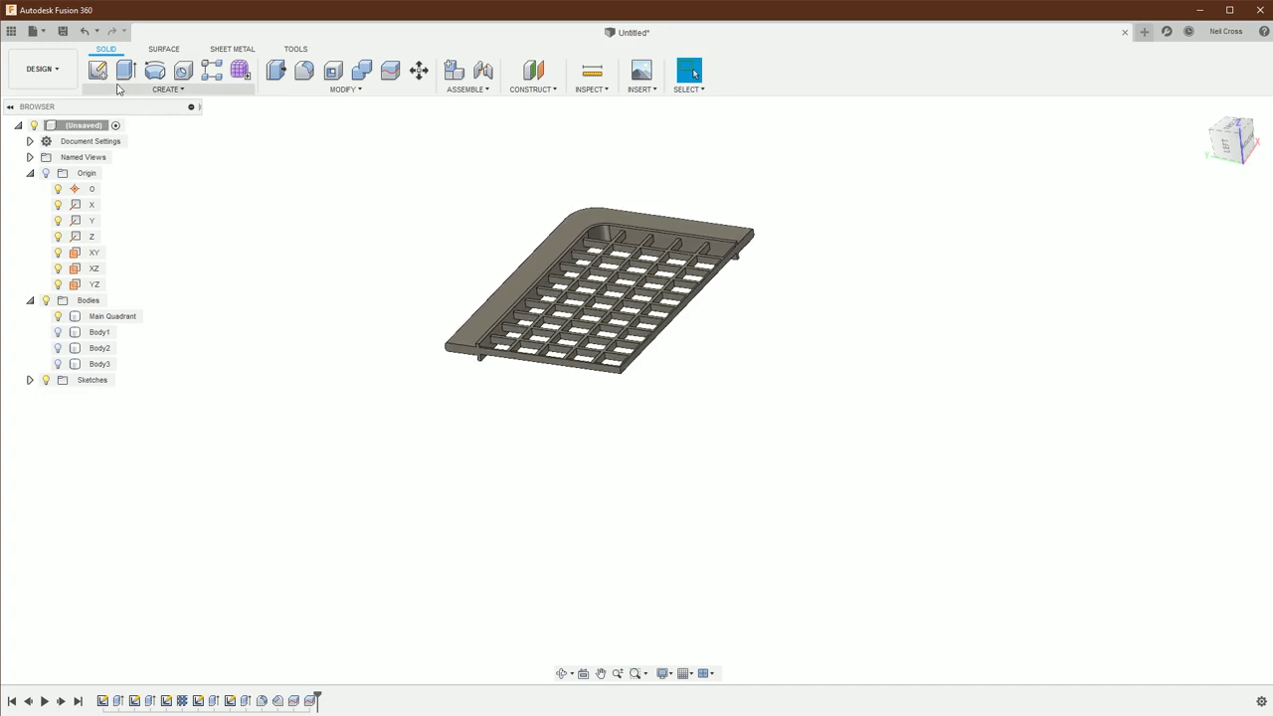
Step: Start a sketch on the quadrant's cut face in the YZ plane and draw a 20 mm line from the origin outward along the Y axis
click(106, 76)
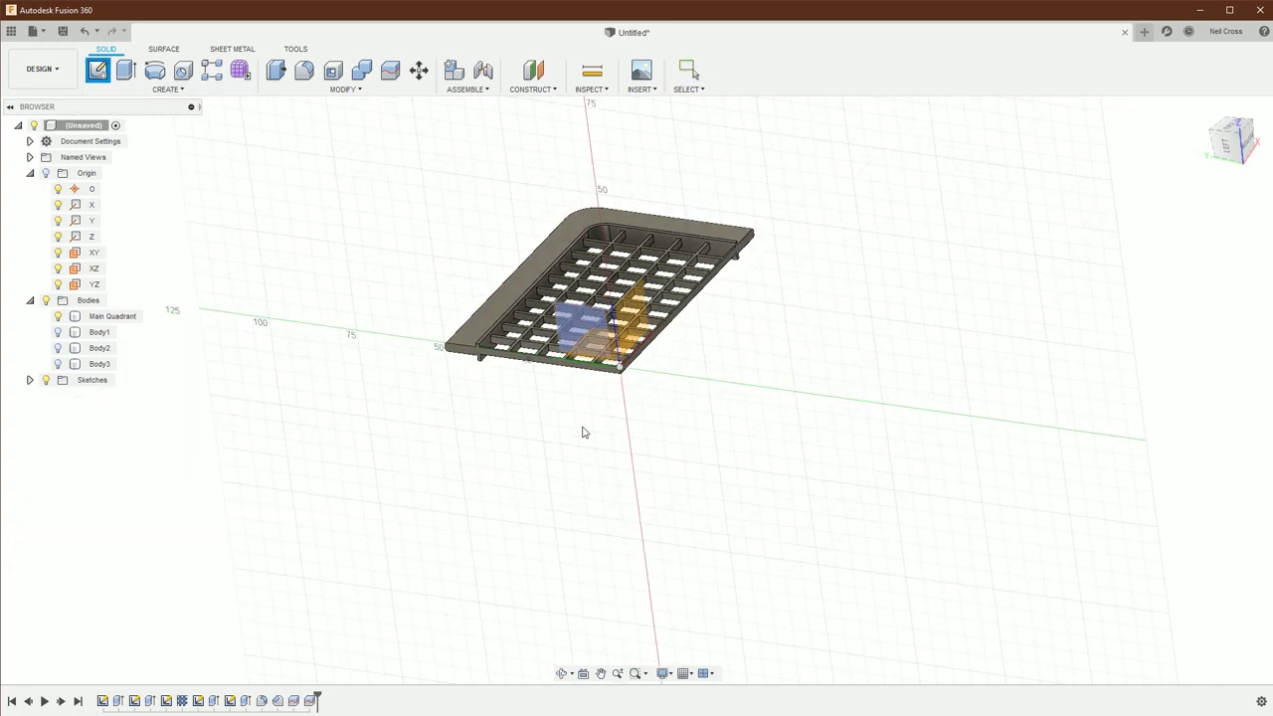
click(624, 380)
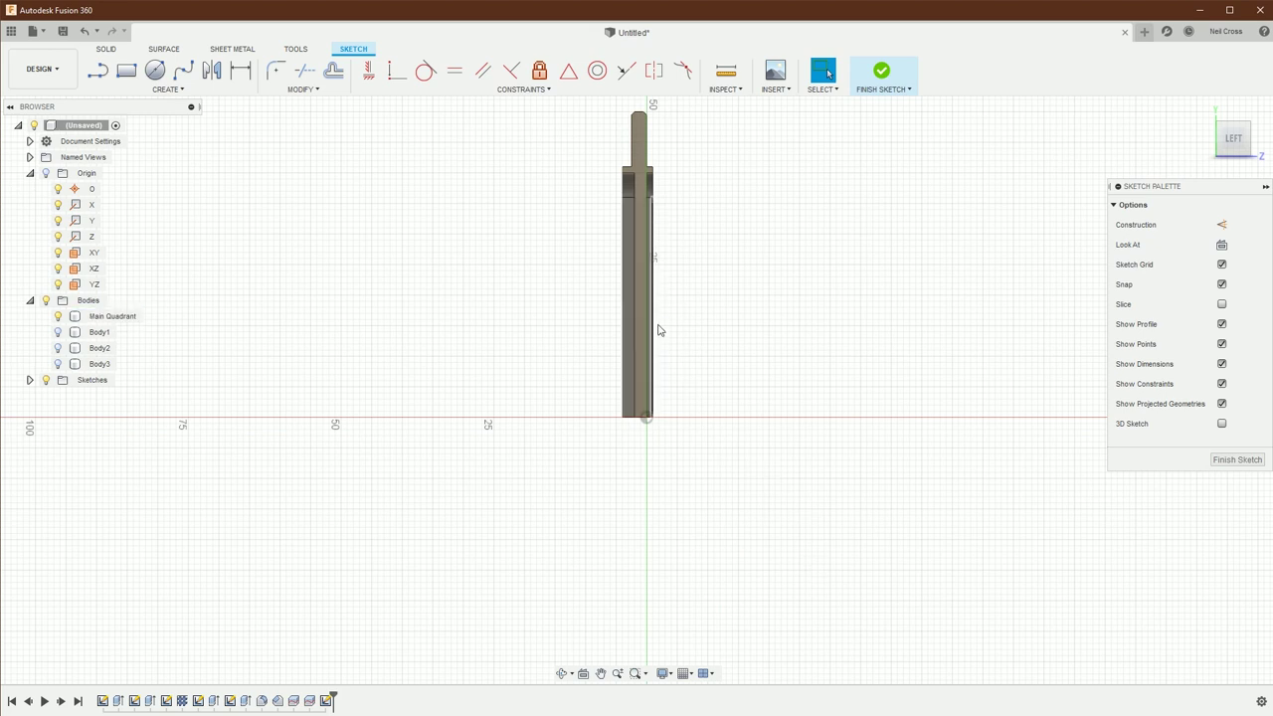
mouse_move(688, 394)
shift+middle_down()
mouse_move(750, 484)
mouse_move(742, 426)
shift+middle_up()
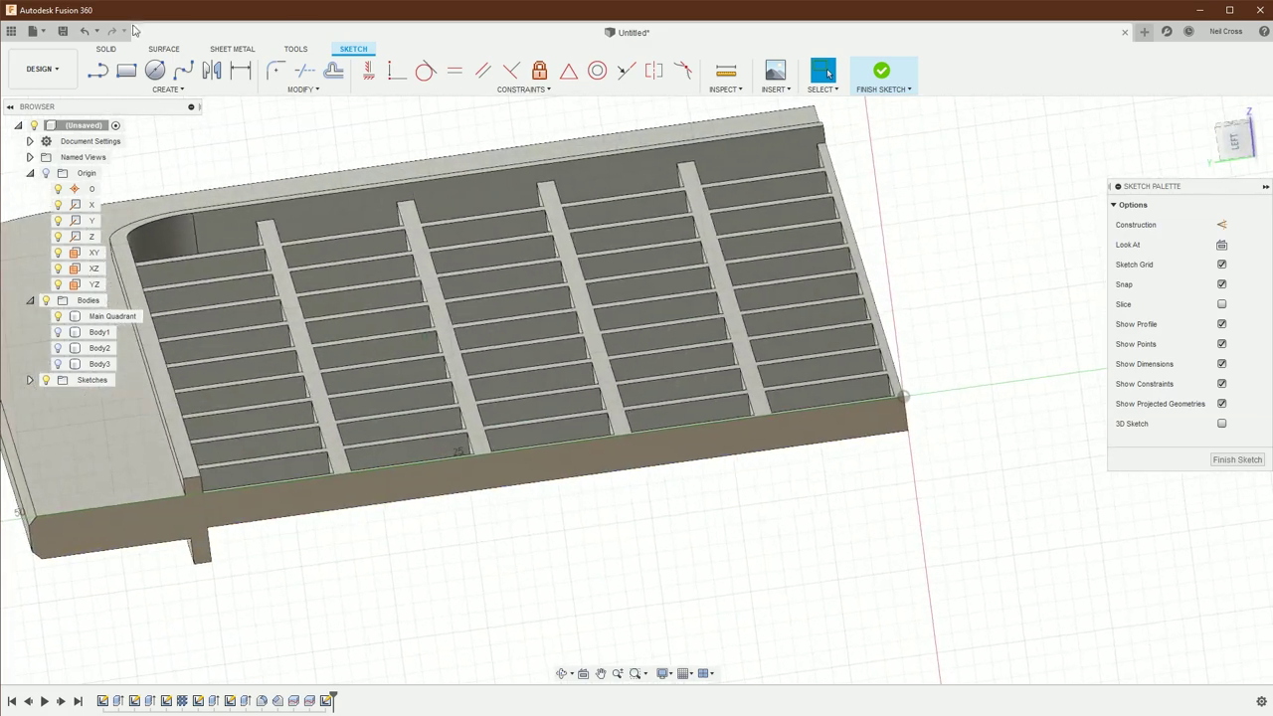
click(98, 70)
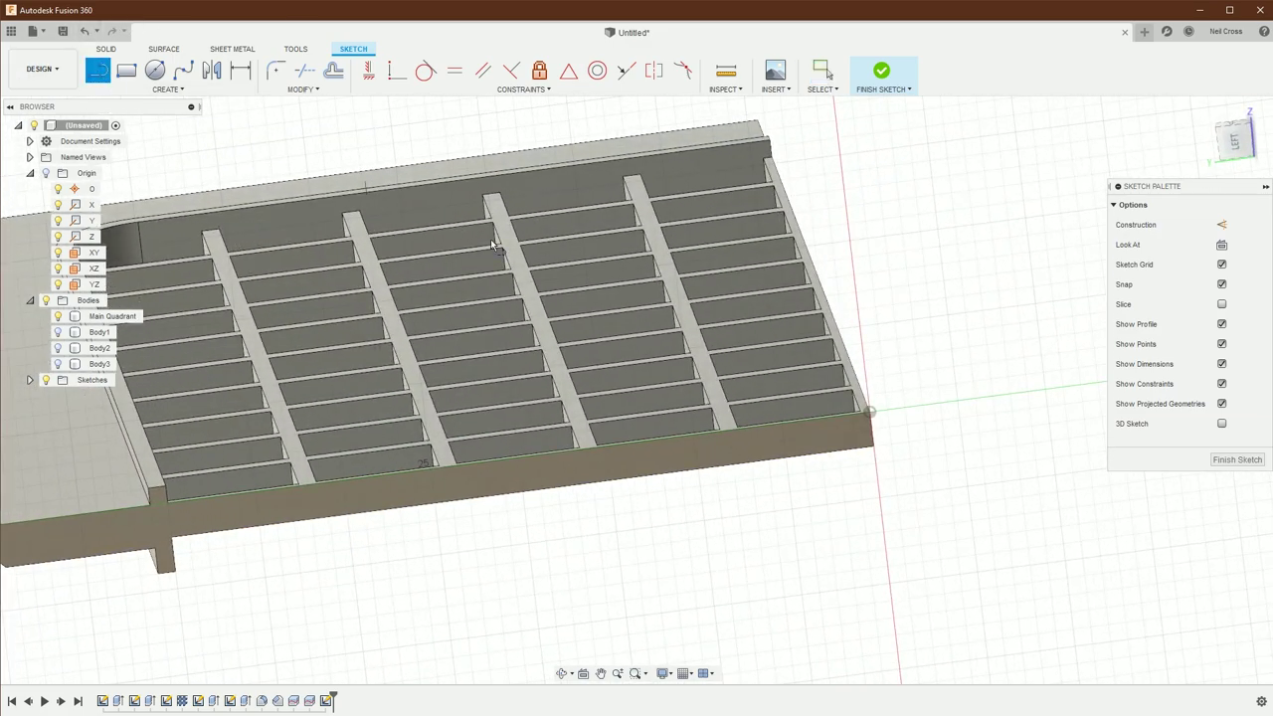
click(872, 413)
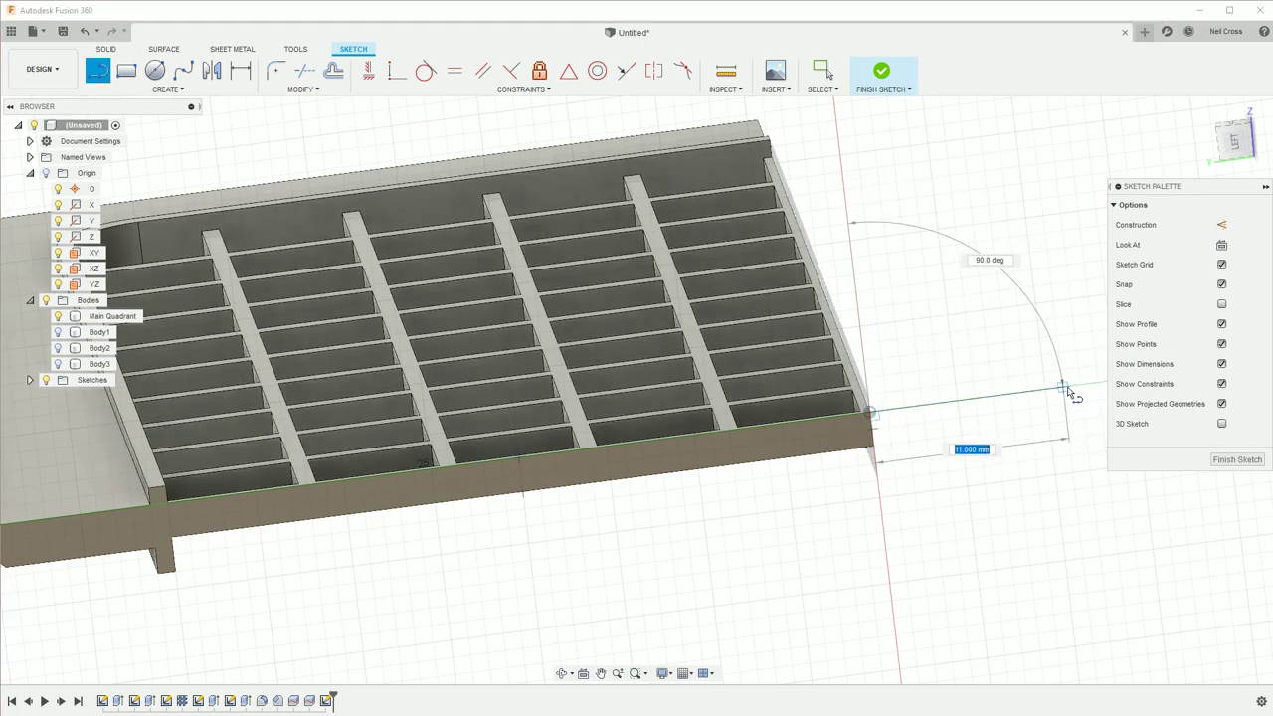
key(Return)
key(Escape)
scroll(1068, 389, down, 5)
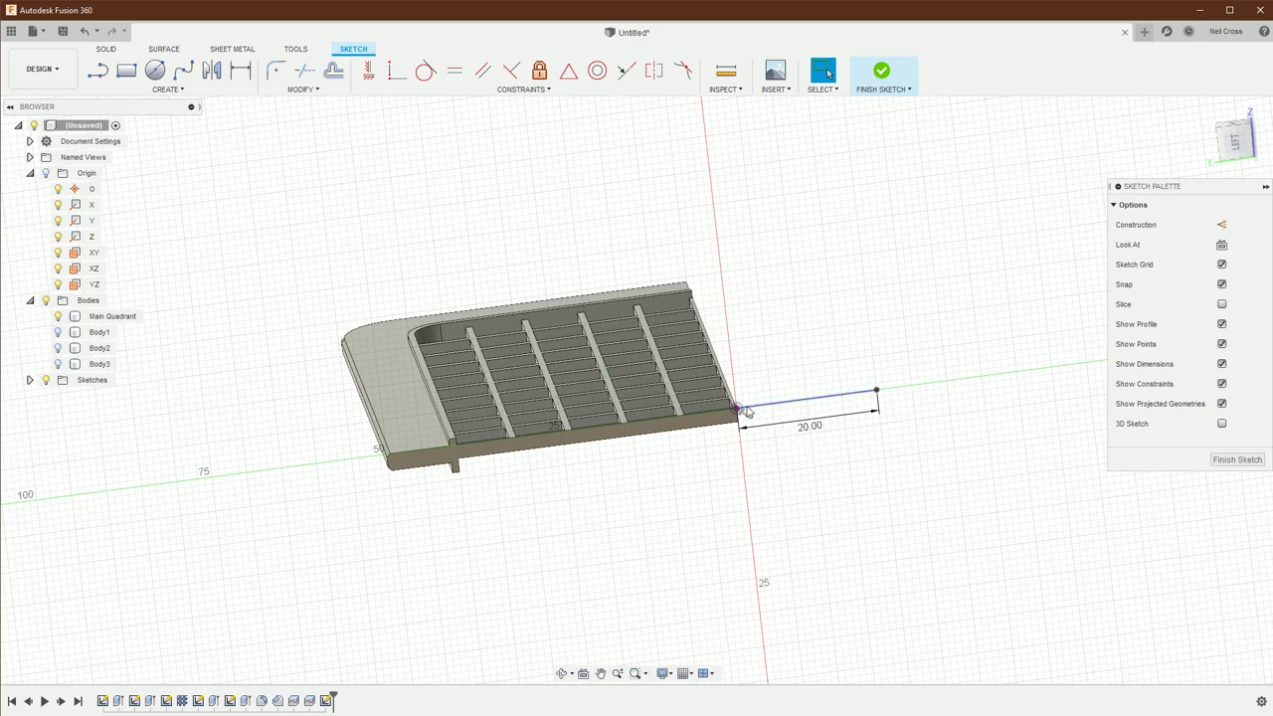
Step: Draw a 3-point arc from the line's end at the origin, curving down past the quadrant's underside and beyond its outer edge
click(146, 93)
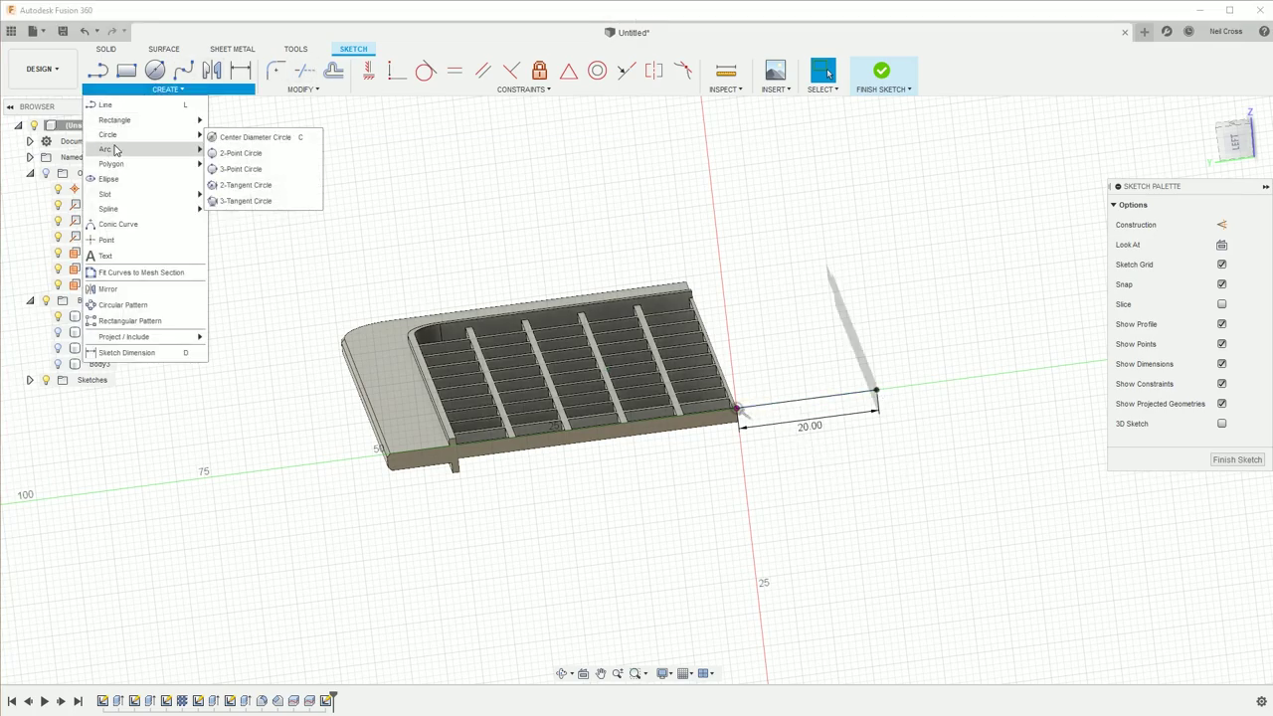
mouse_move(115, 149)
click(247, 154)
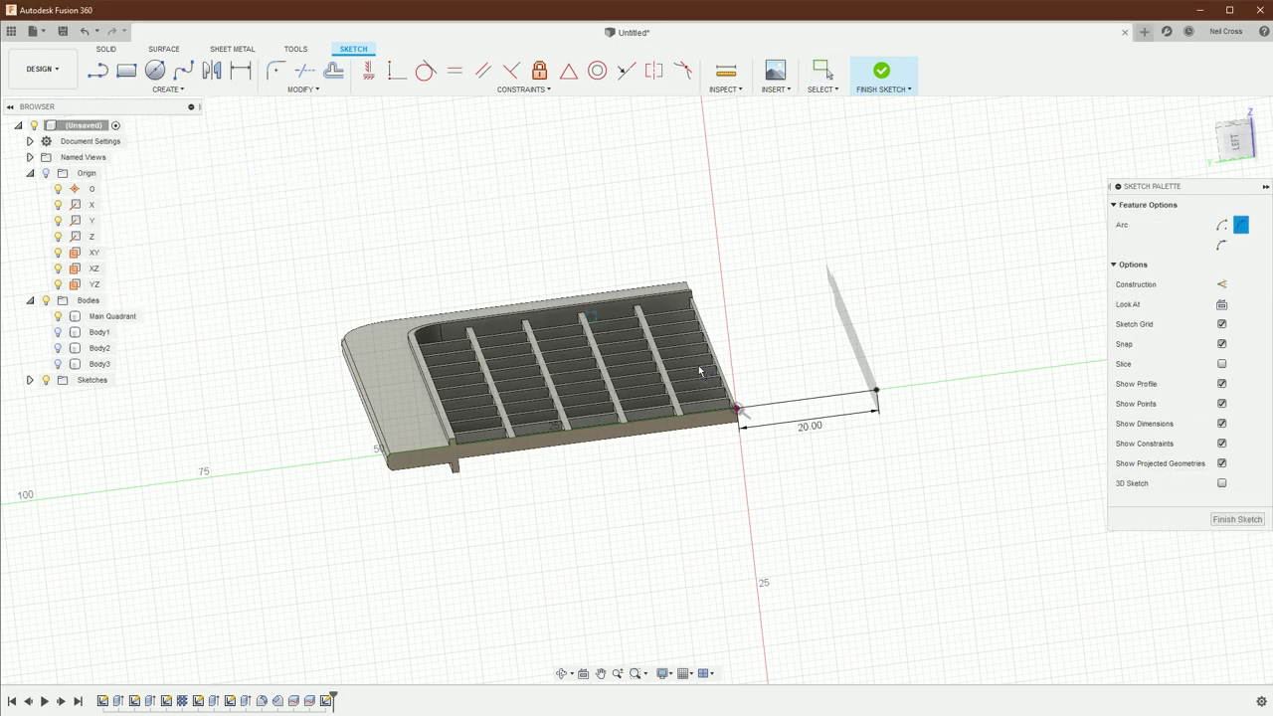
click(738, 408)
right_click(680, 479)
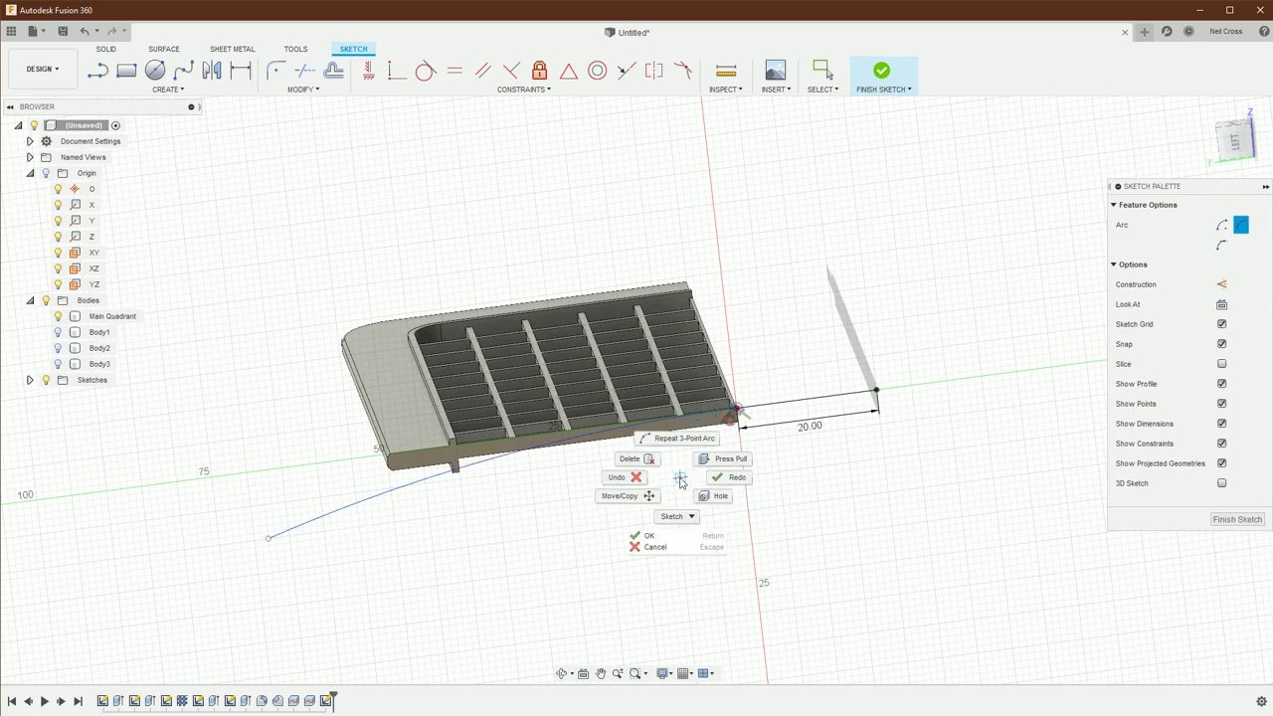
key(Escape)
scroll(725, 455, up, 6)
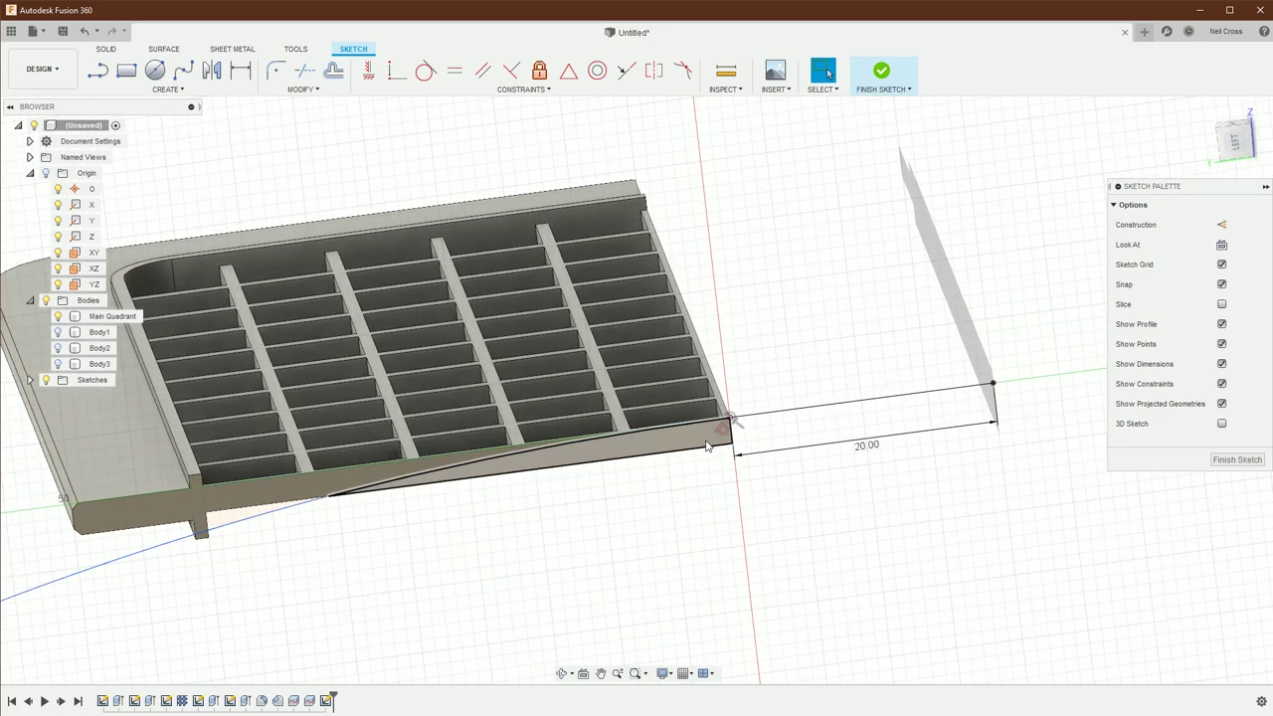
scroll(736, 434, up, 3)
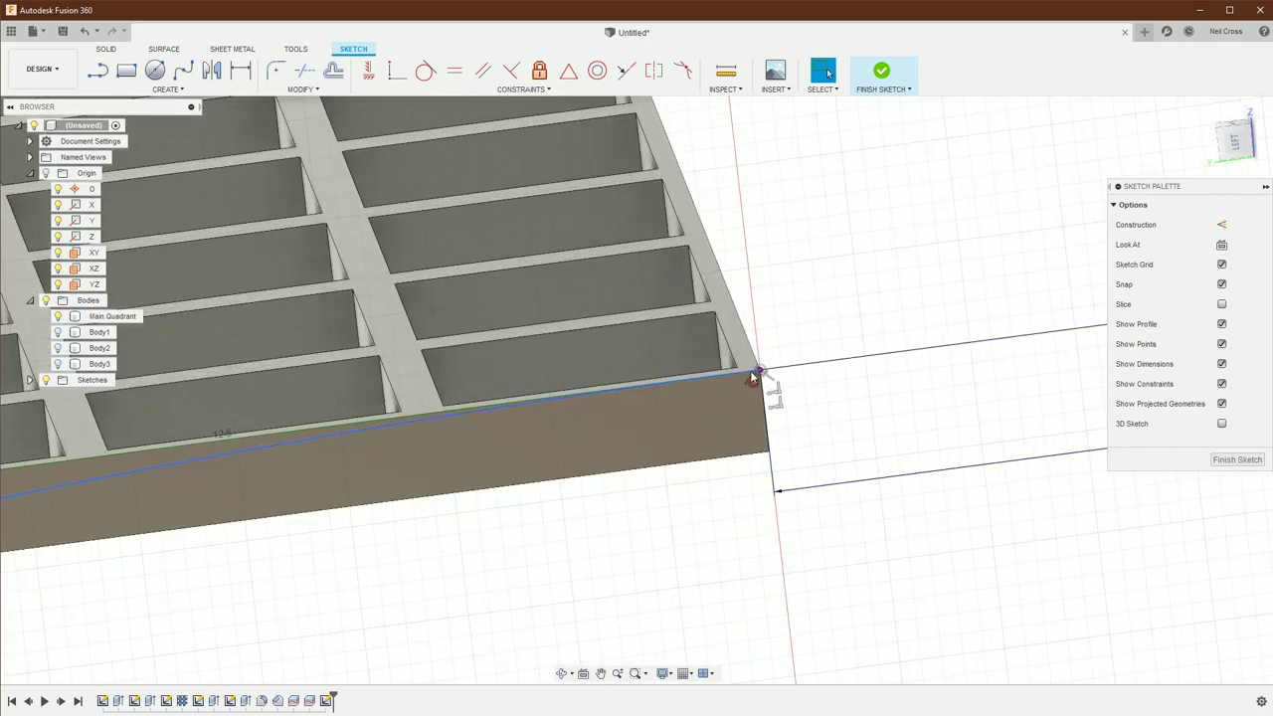
scroll(758, 370, down, 8)
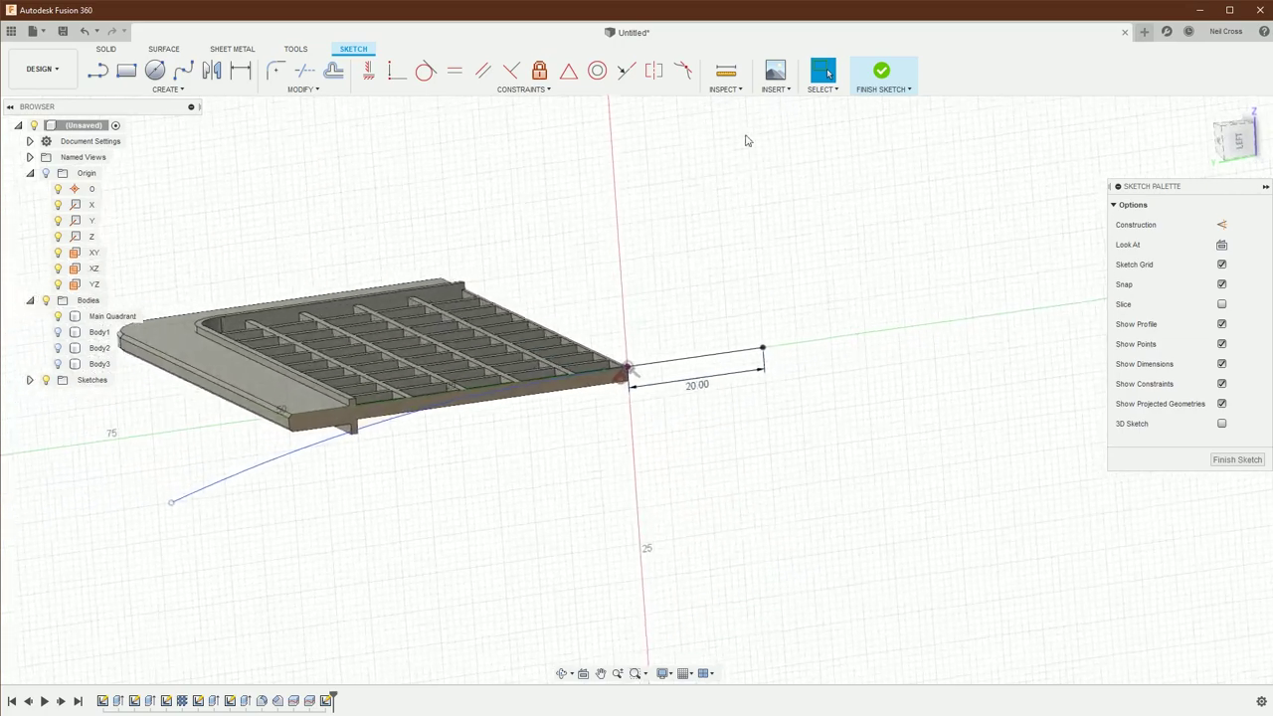
Step: Dimension the arc with a 200 mm radius and finish the sketch
key(d)
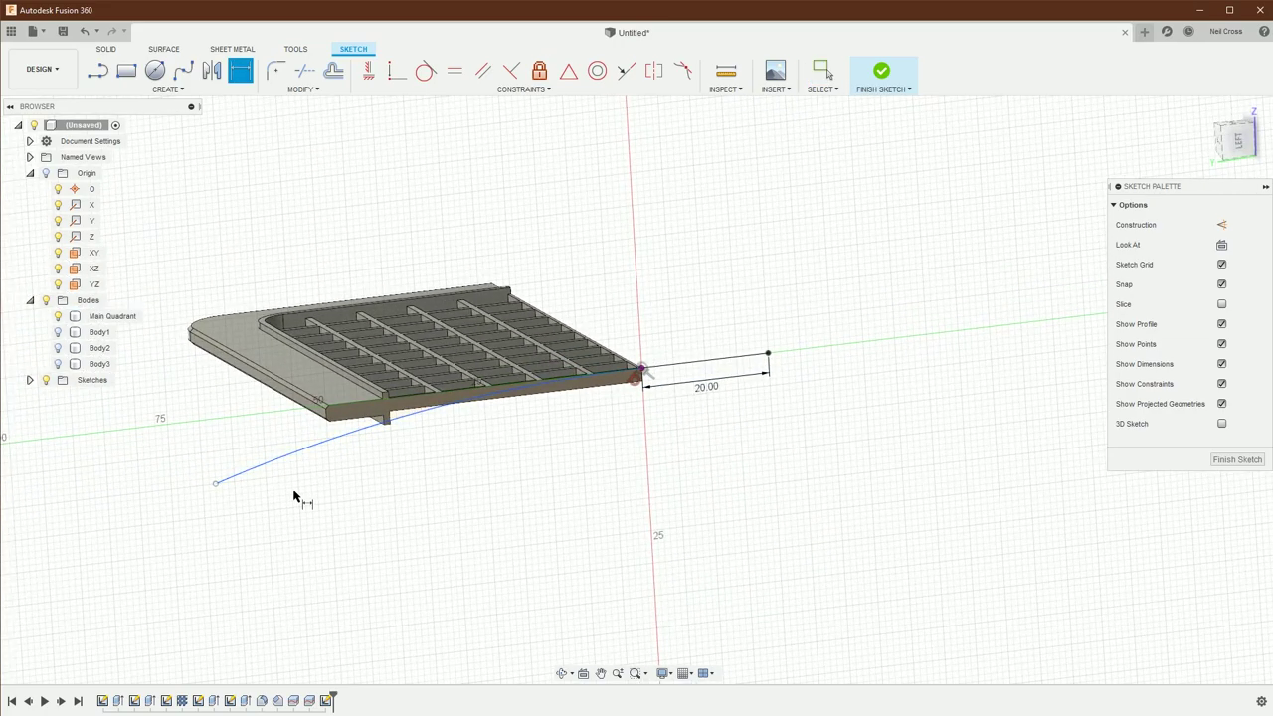
click(317, 452)
click(348, 472)
text(20)
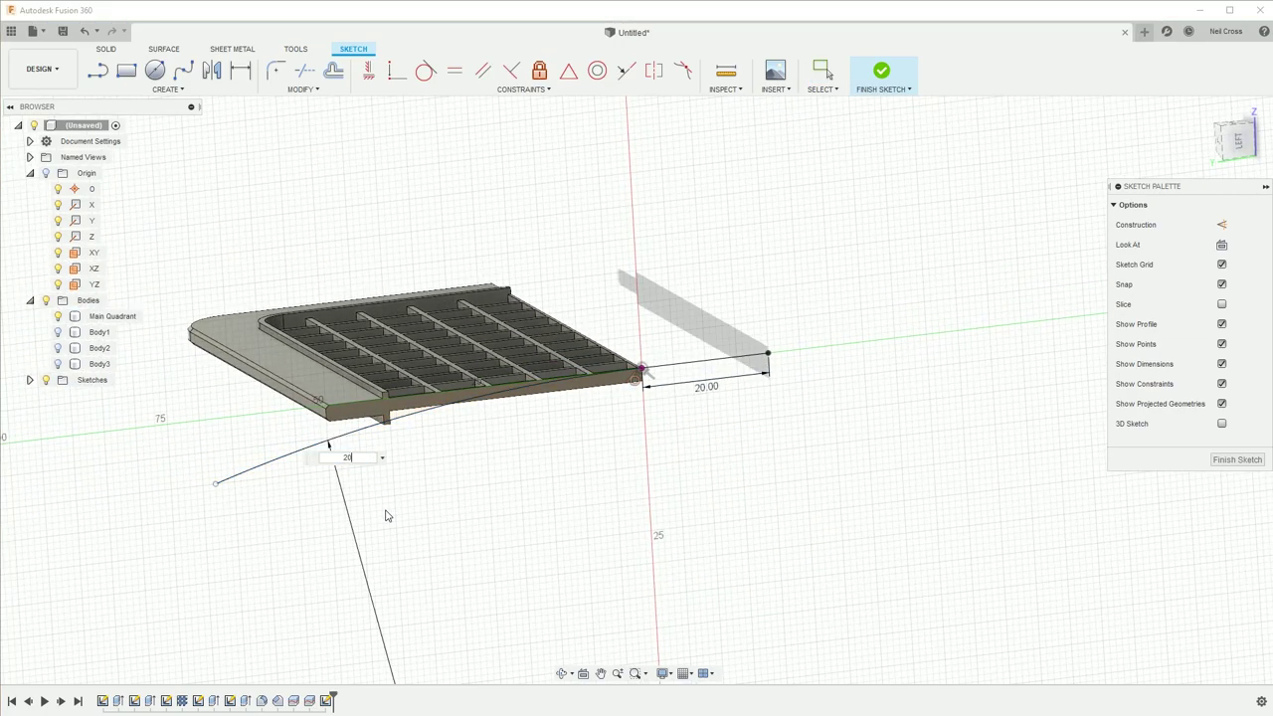
text(0)
key(Return)
click(880, 72)
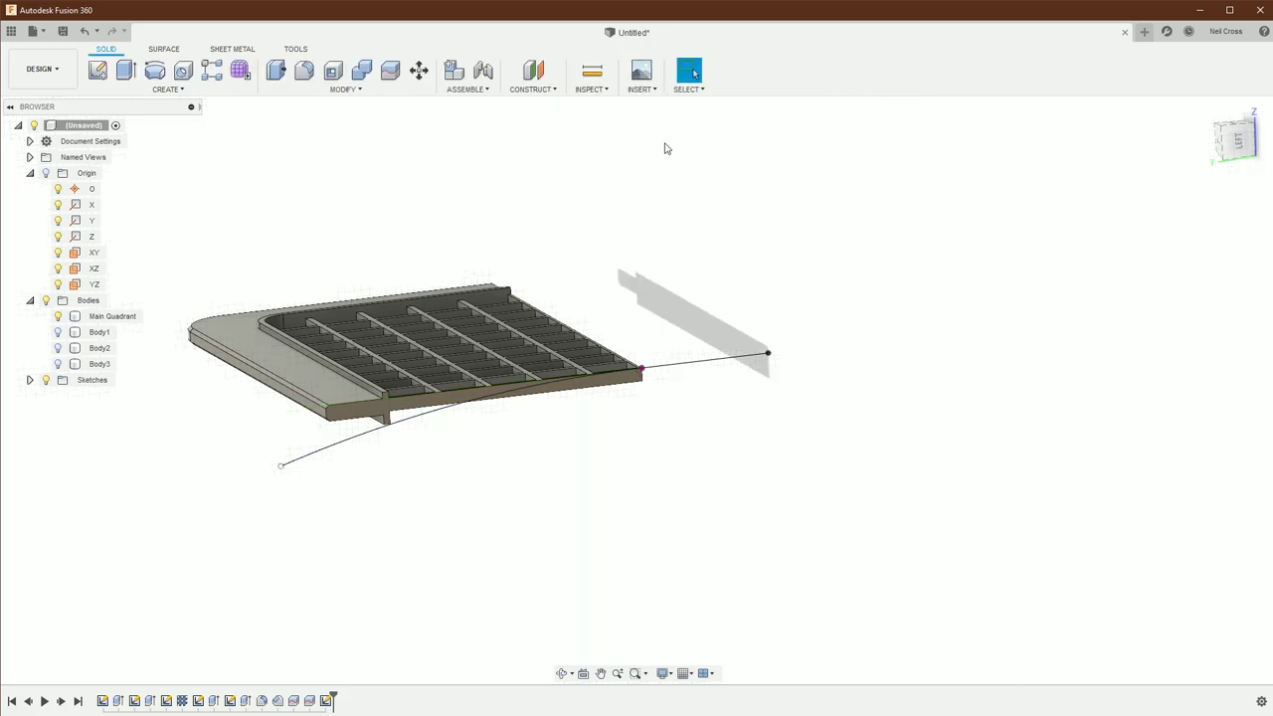
Step: Review the default Stainless Steel (mm) sheet metal rule's thickness and K factor settings without editing them
click(235, 49)
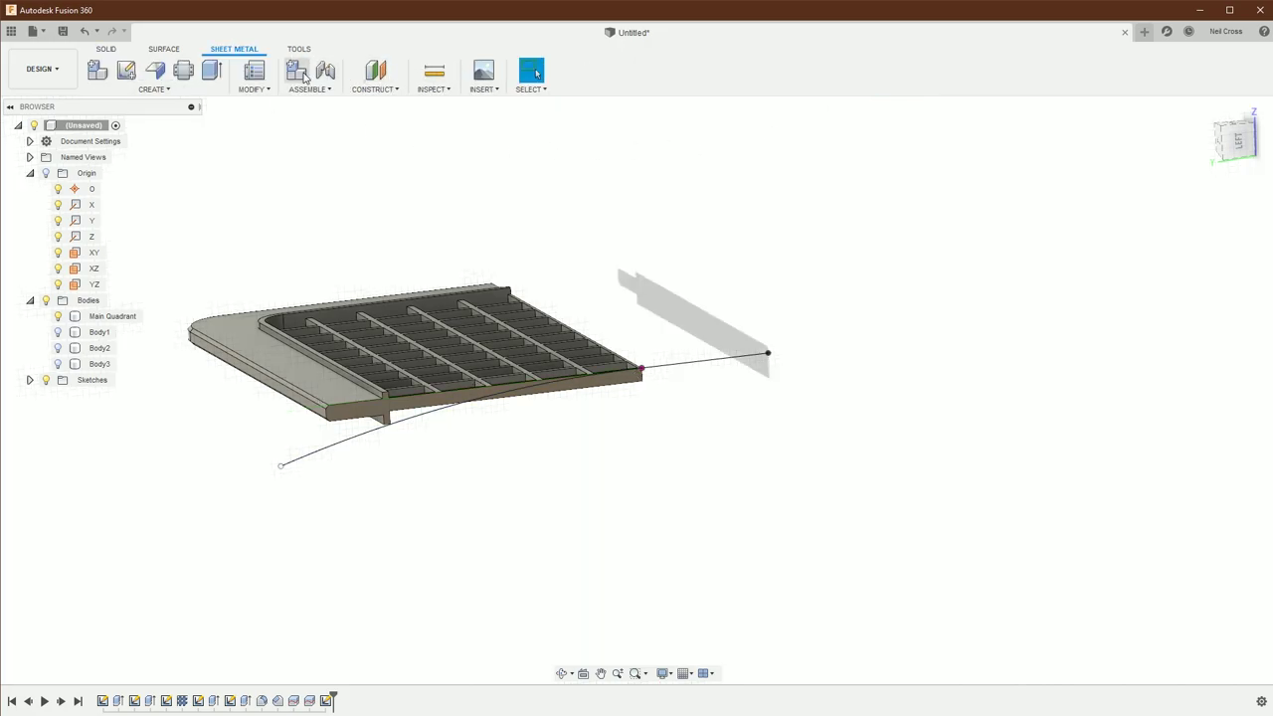
click(255, 71)
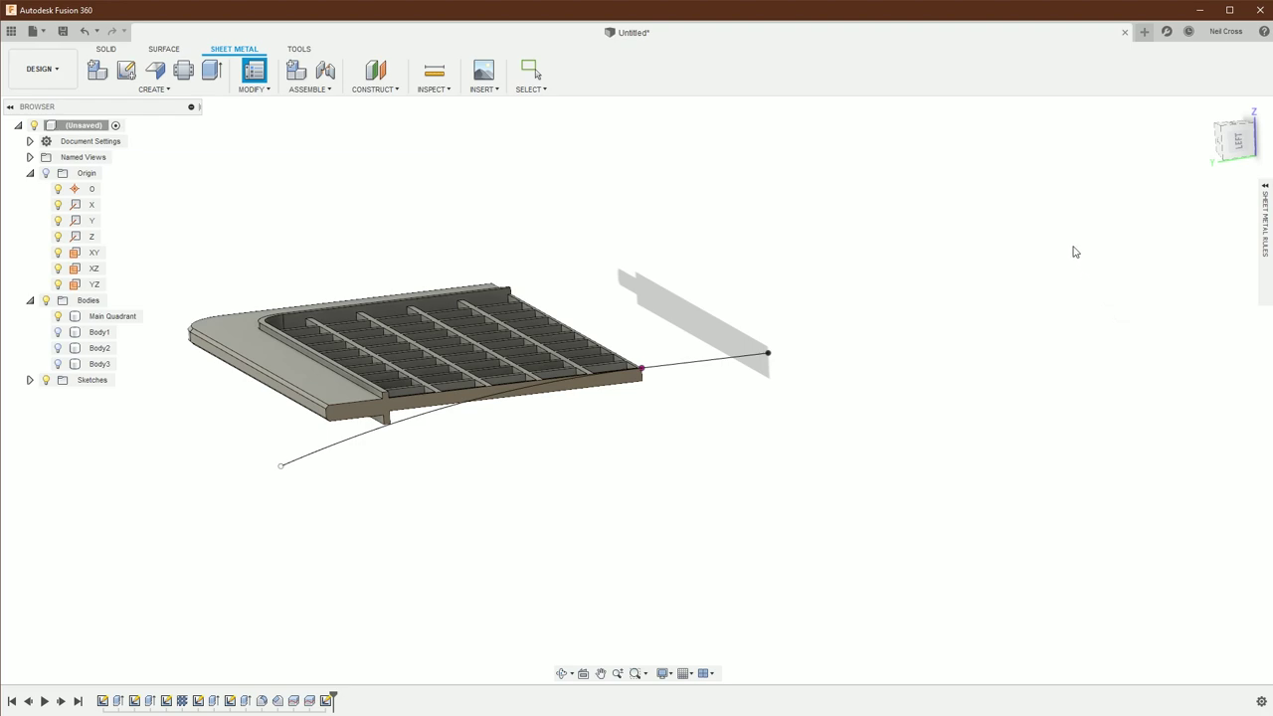
click(1266, 216)
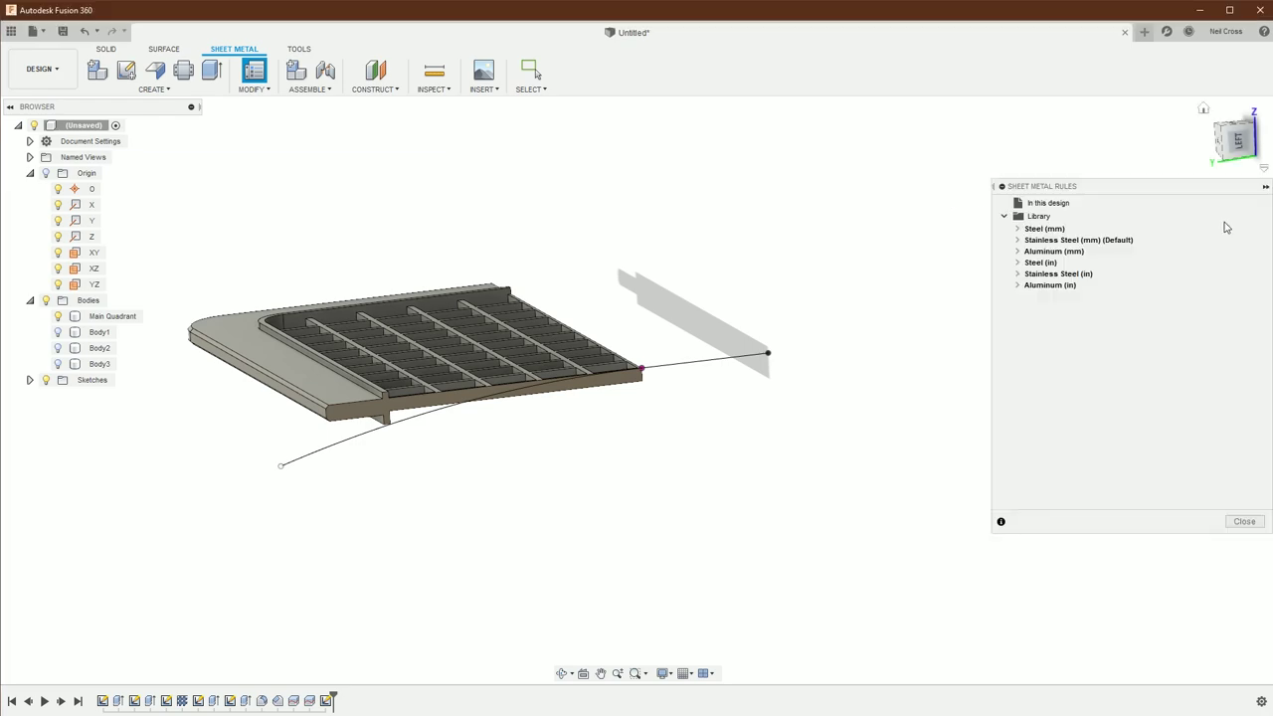
click(1017, 241)
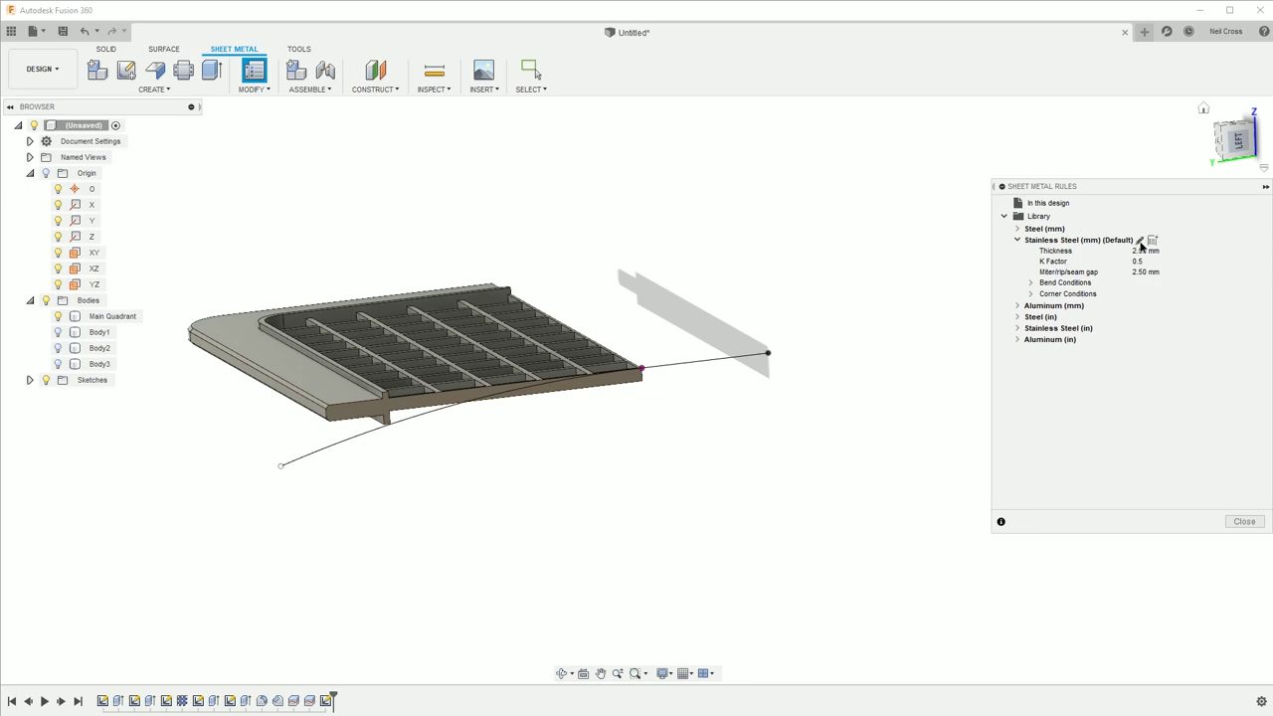
click(1140, 241)
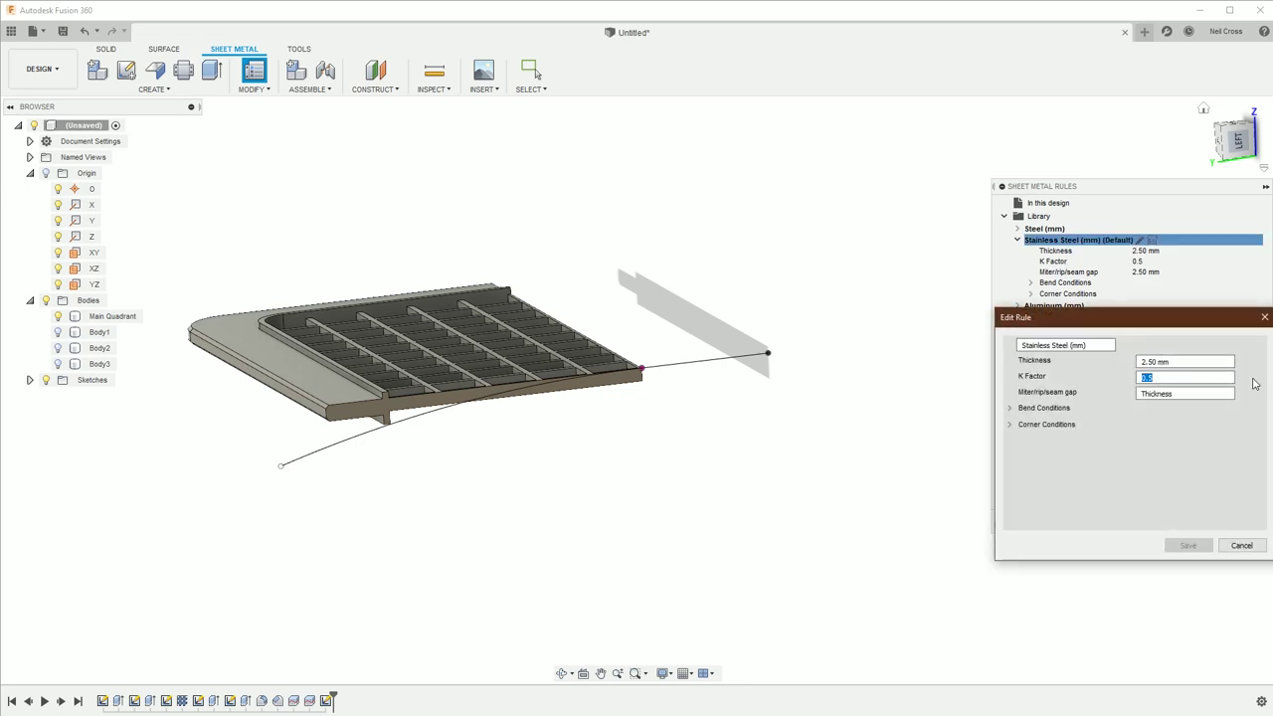
click(1234, 546)
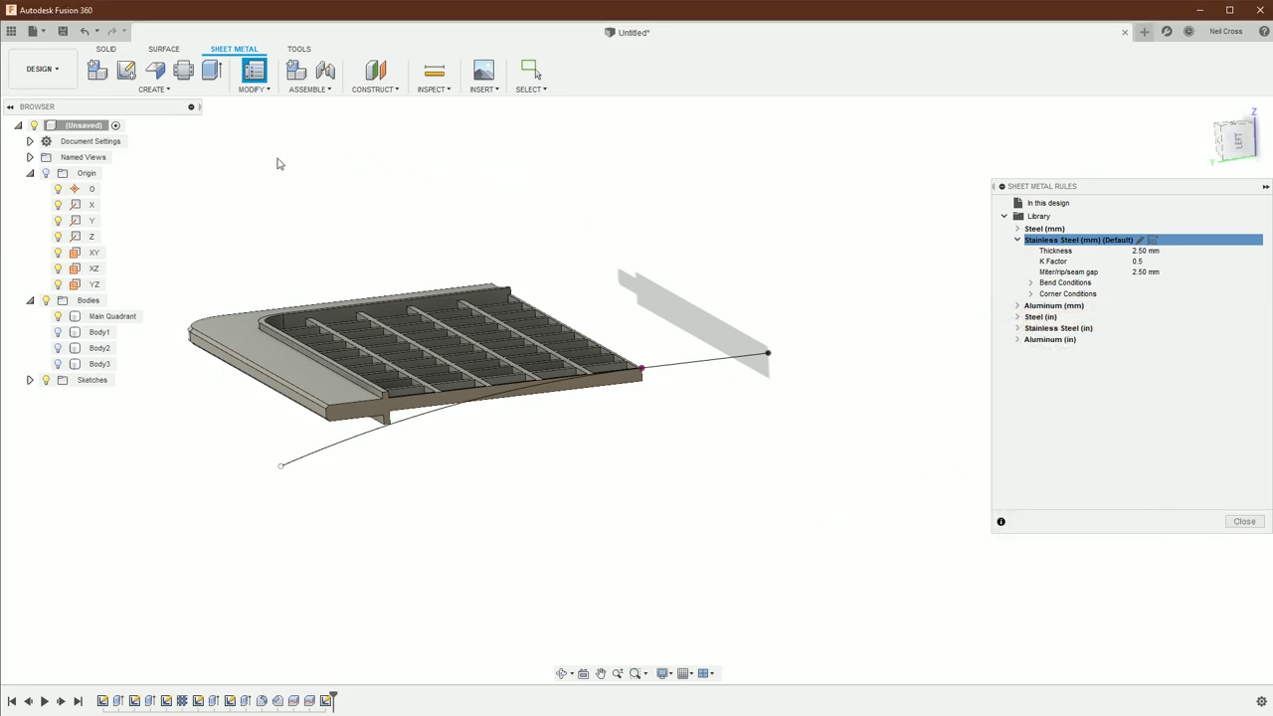
Step: Create a sheet metal flange from the line-and-arc sketch as a new body, with symmetric thickness and a distance of about 26 mm
click(155, 70)
shift+middle_drag(748, 379, 727, 311)
click(726, 367)
drag(718, 303, 799, 325)
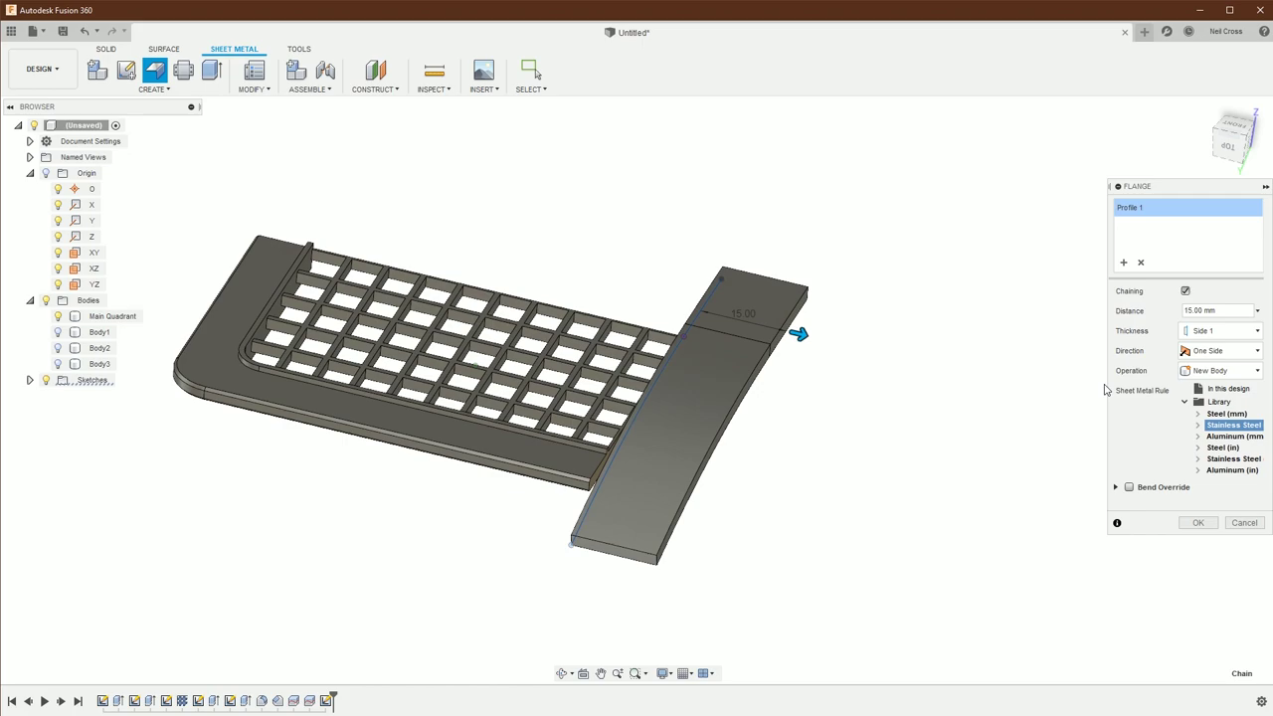
click(1213, 350)
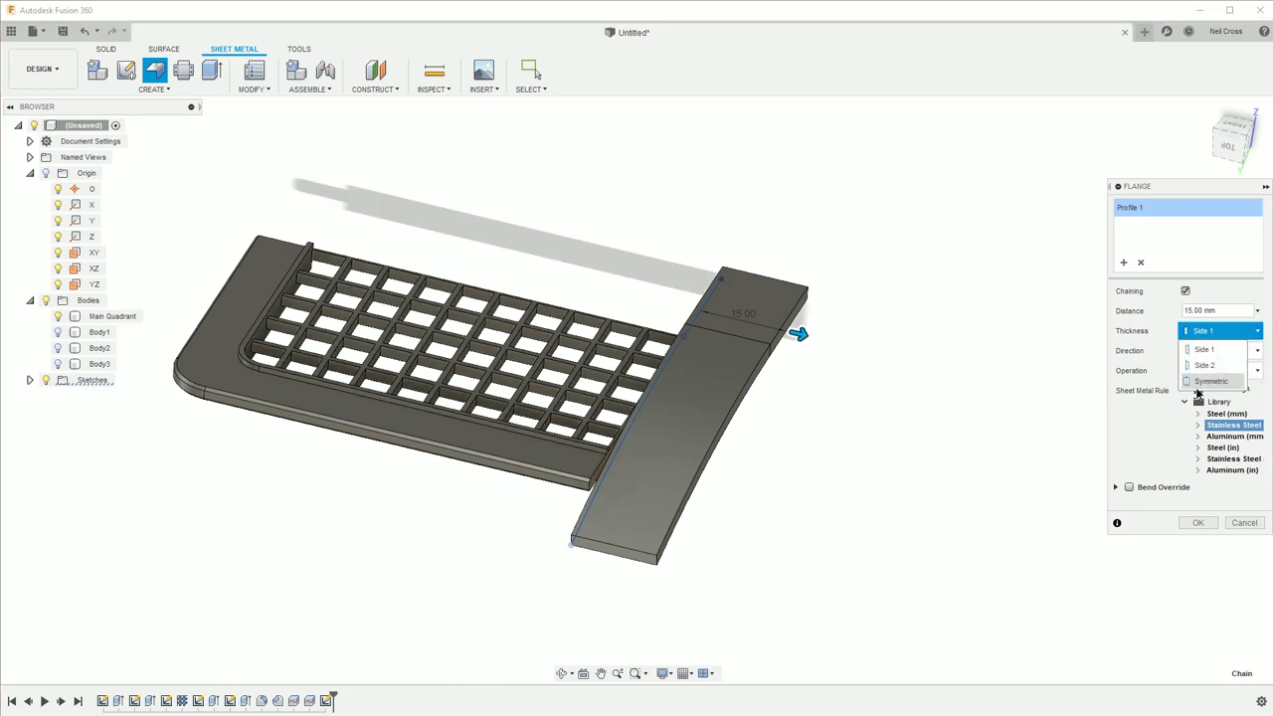
click(1210, 401)
shift+middle_drag(1024, 415, 369, 463)
scroll(630, 362, up, 3)
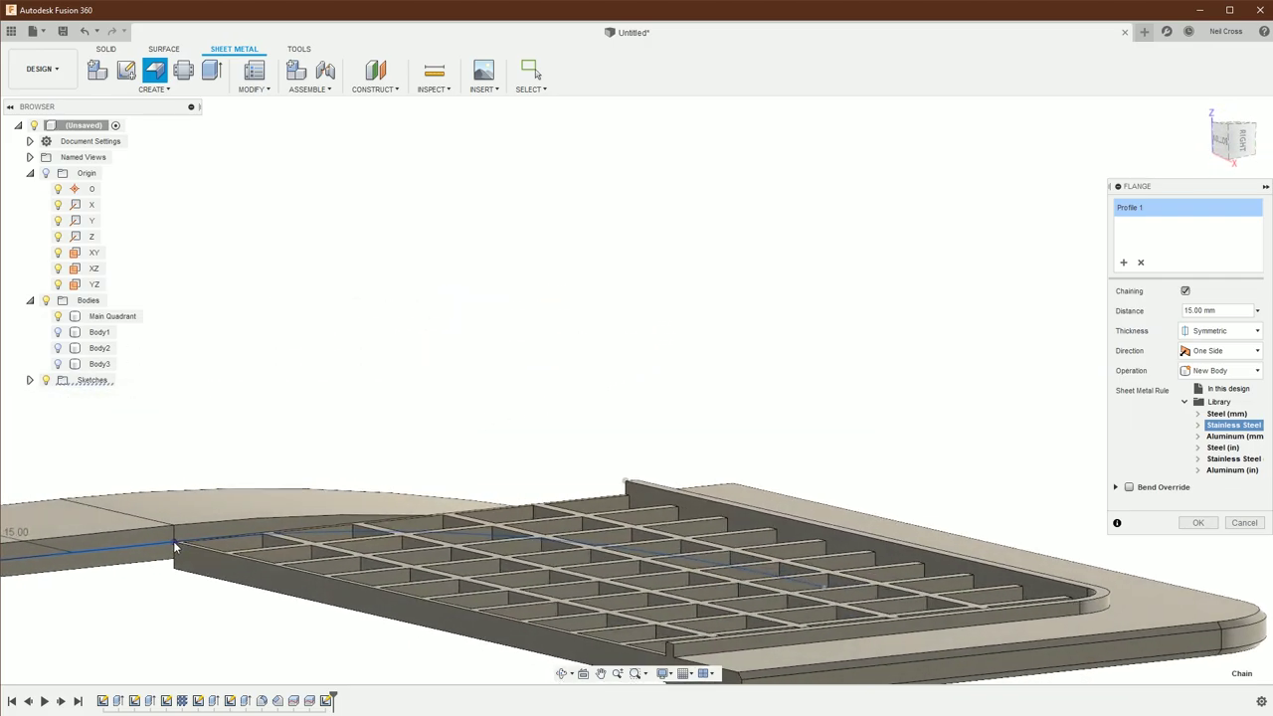
shift+middle_drag(173, 541, 1213, 512)
scroll(767, 498, down, 3)
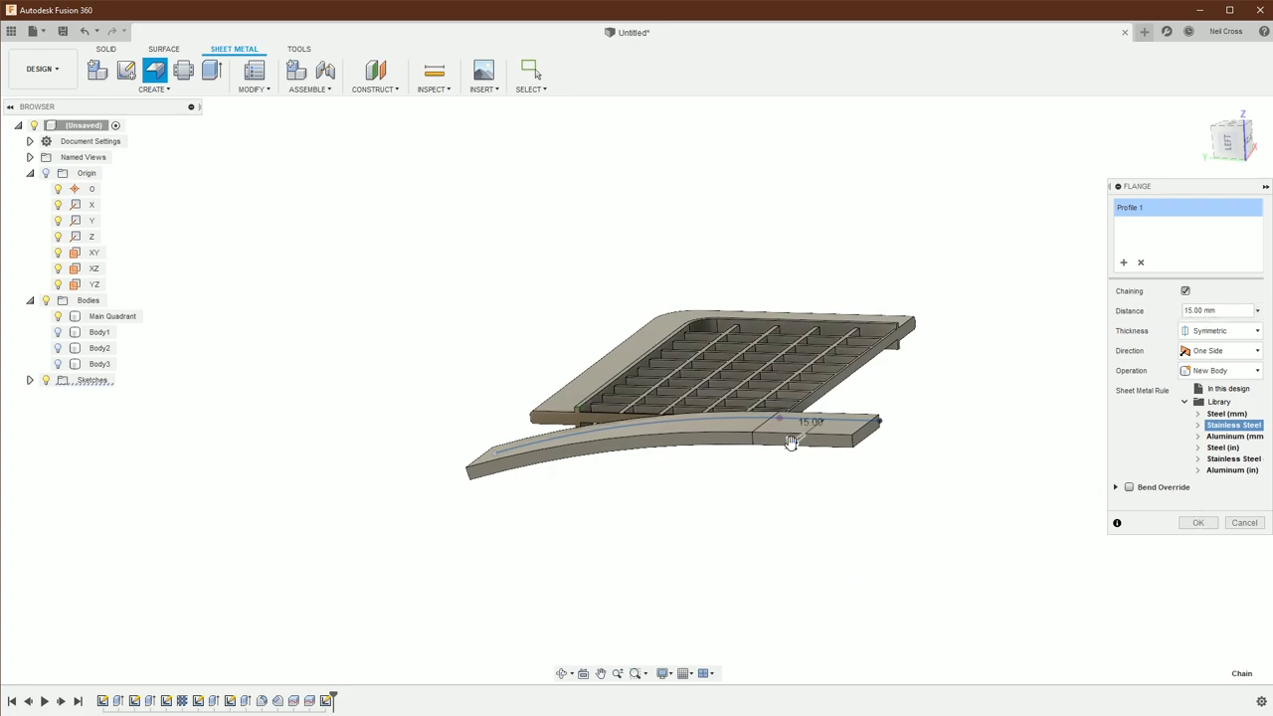
drag(790, 441, 788, 485)
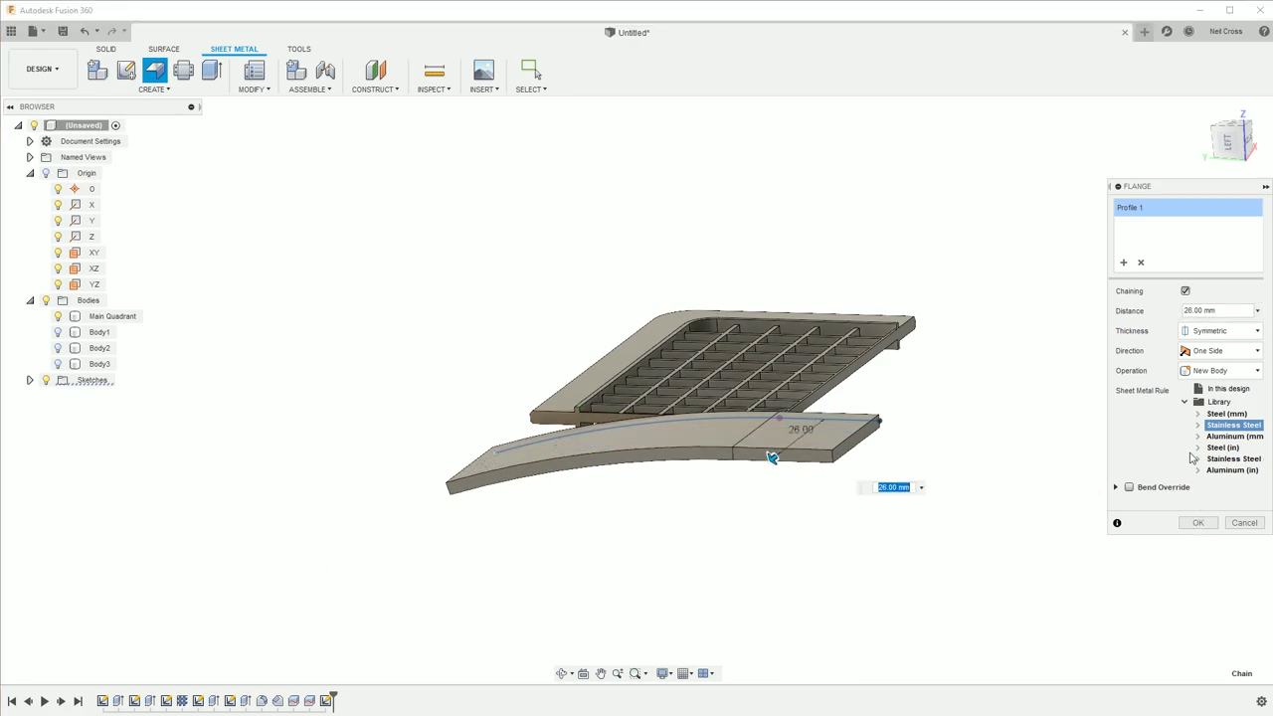
click(1197, 522)
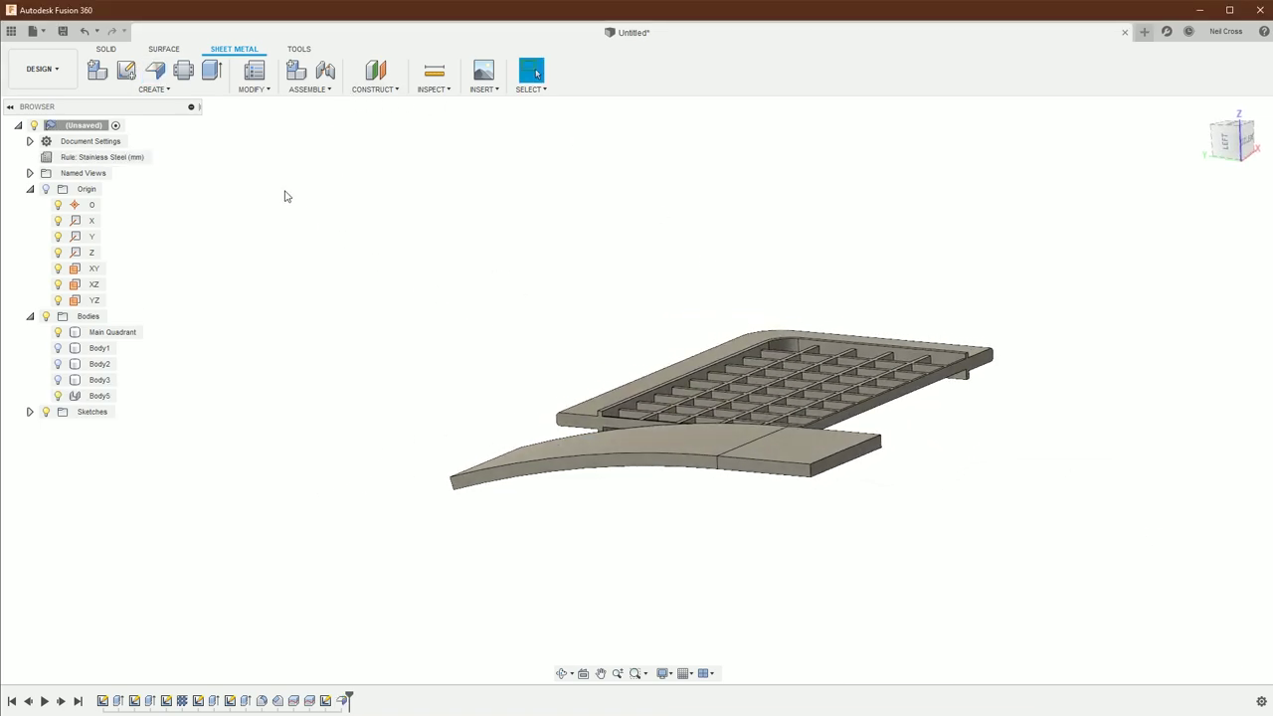
Step: Orient the model to the Left view and set that view as the Front
click(1226, 141)
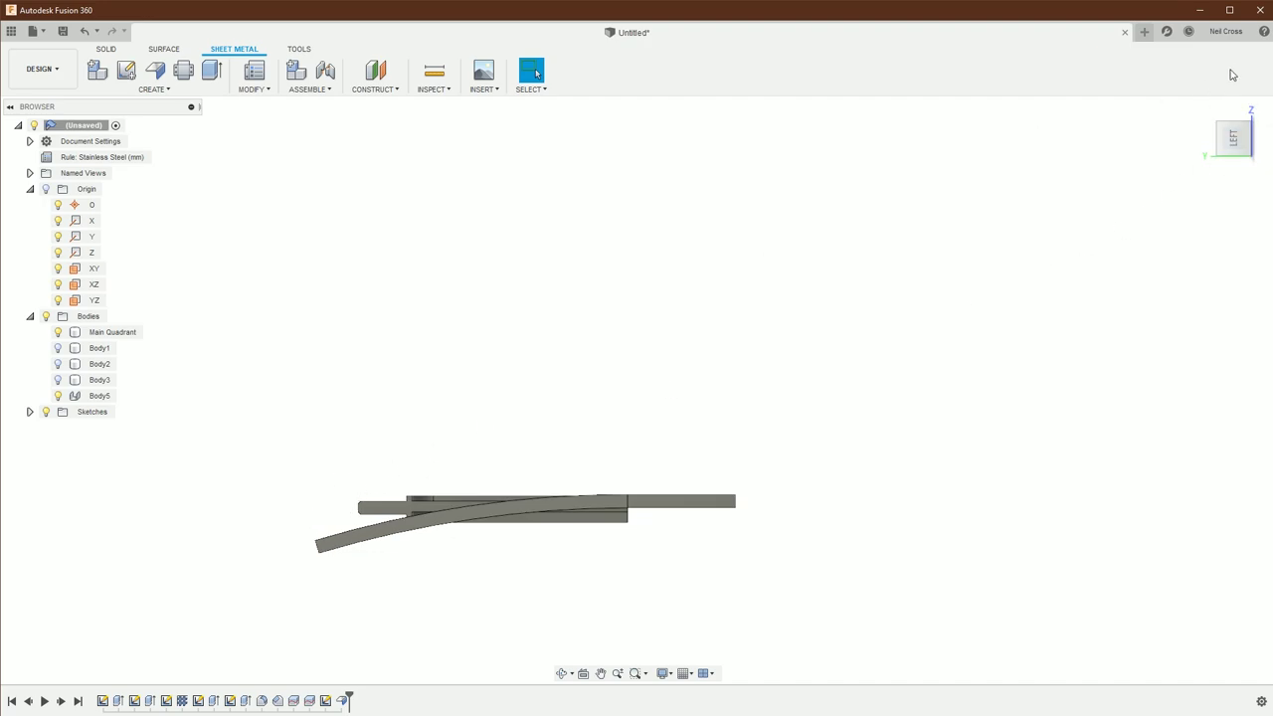
right_click(1236, 140)
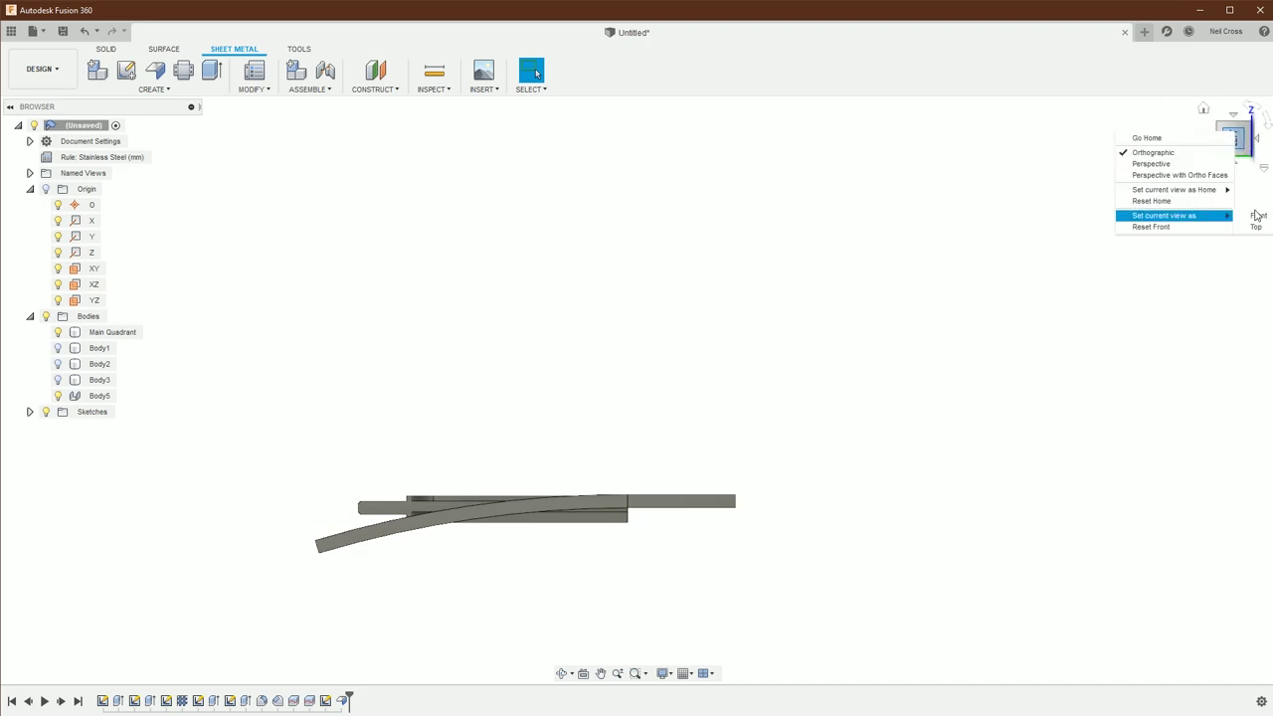
click(1257, 217)
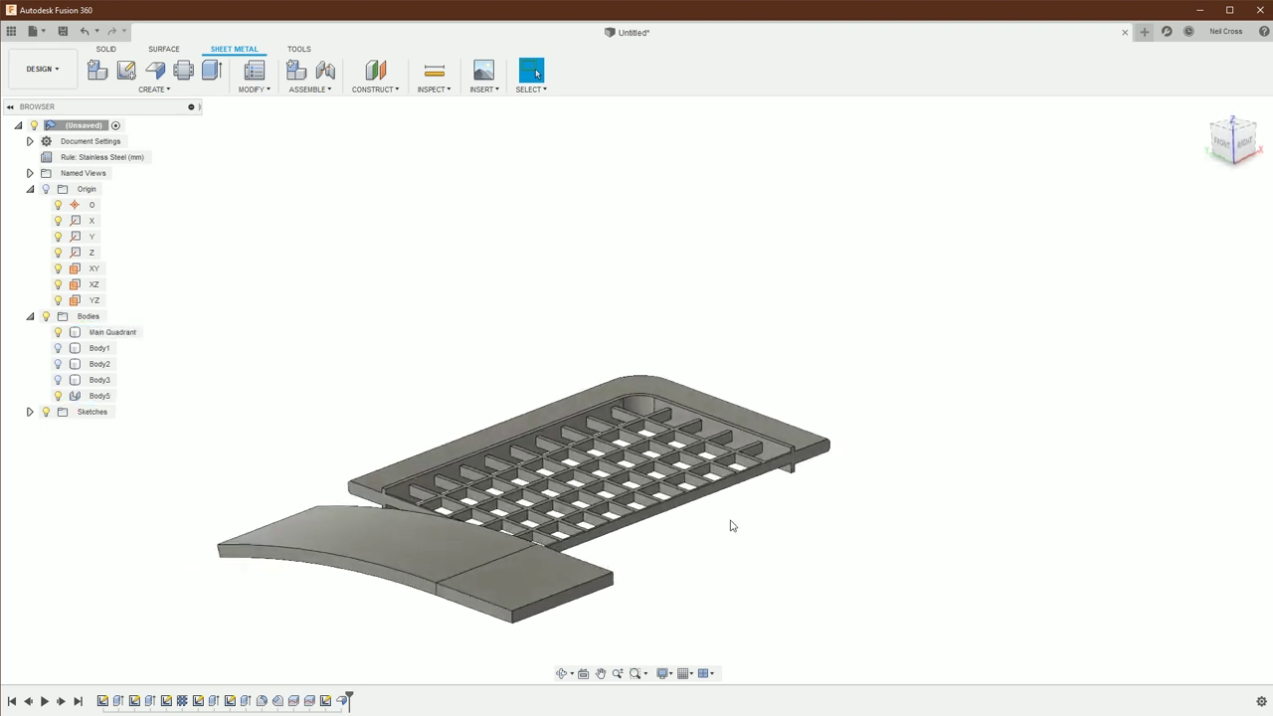
Step: Unfold the curved bend of the flange, keeping its flat end section stationary
shift+middle_drag(1086, 243, 959, 471)
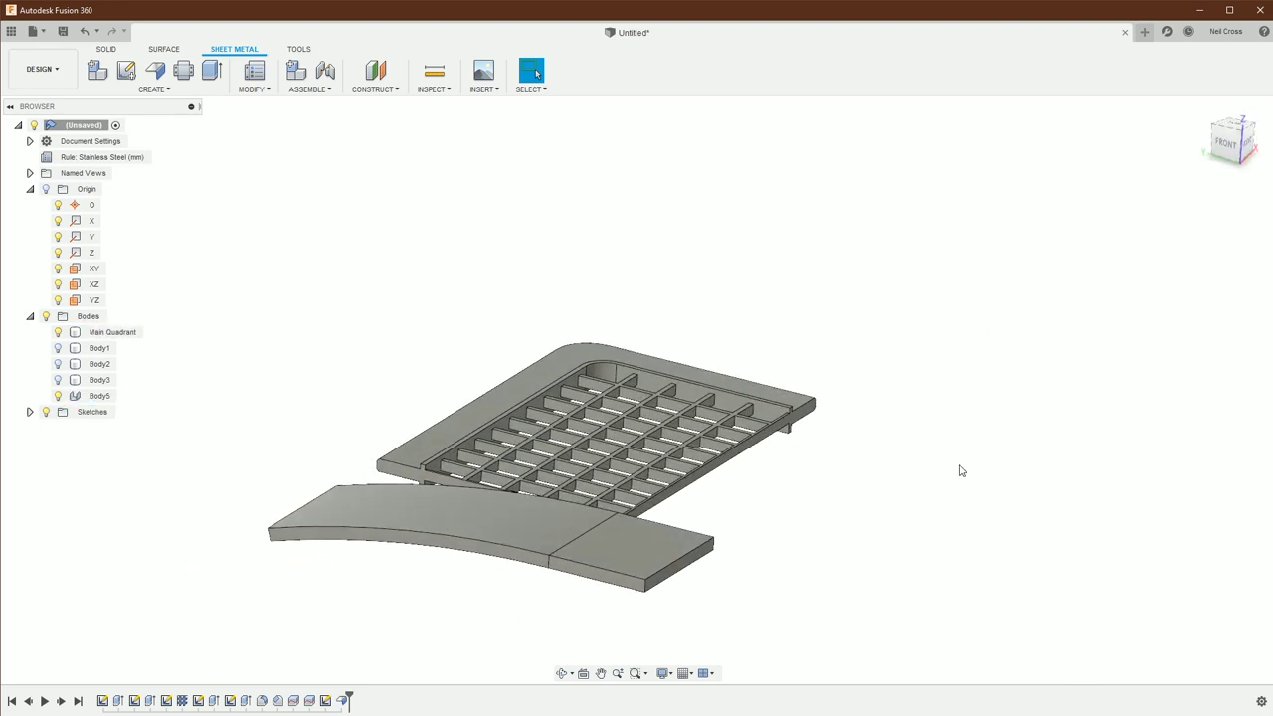
middle_drag(538, 419, 597, 370)
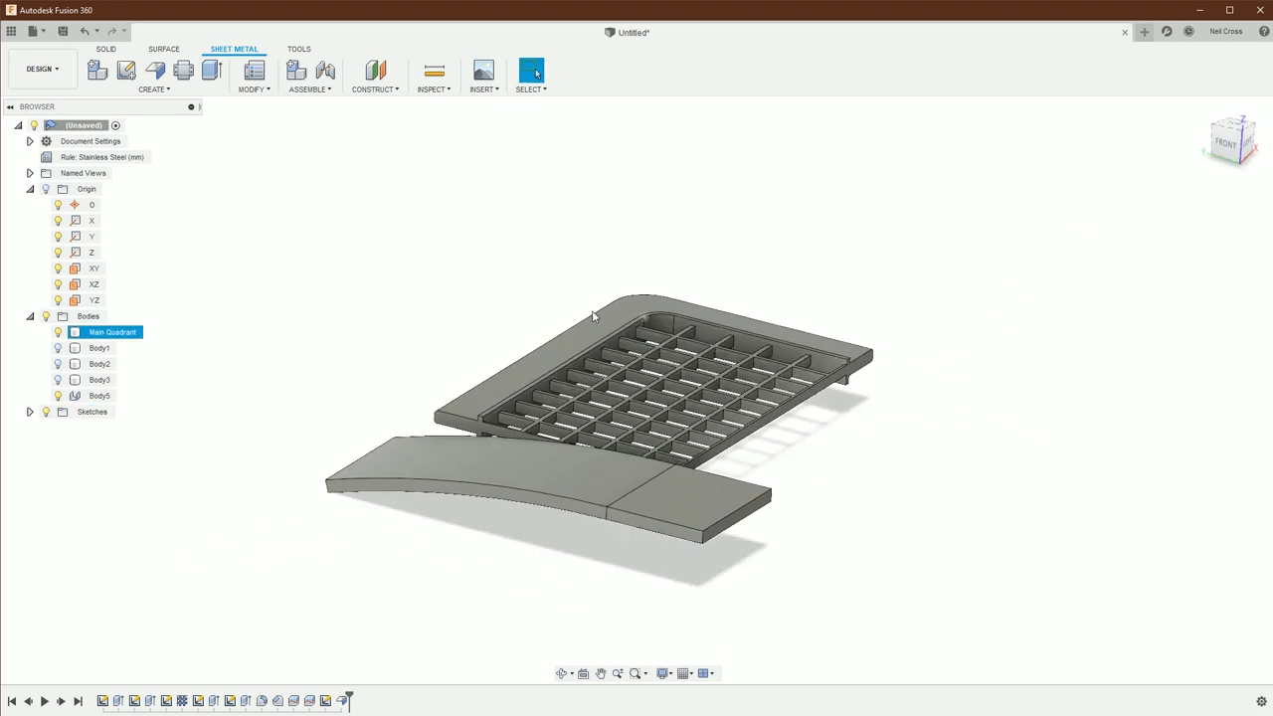
scroll(387, 291, down, 1)
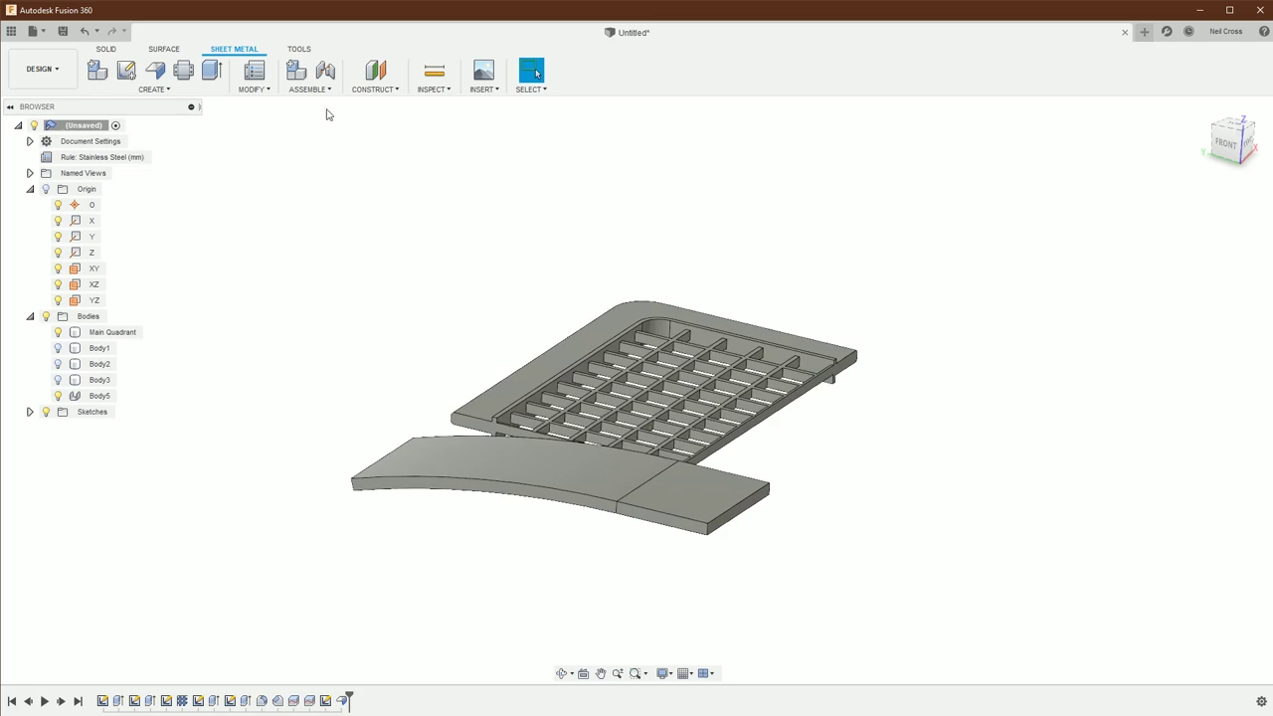
click(254, 89)
click(261, 105)
click(610, 439)
click(627, 492)
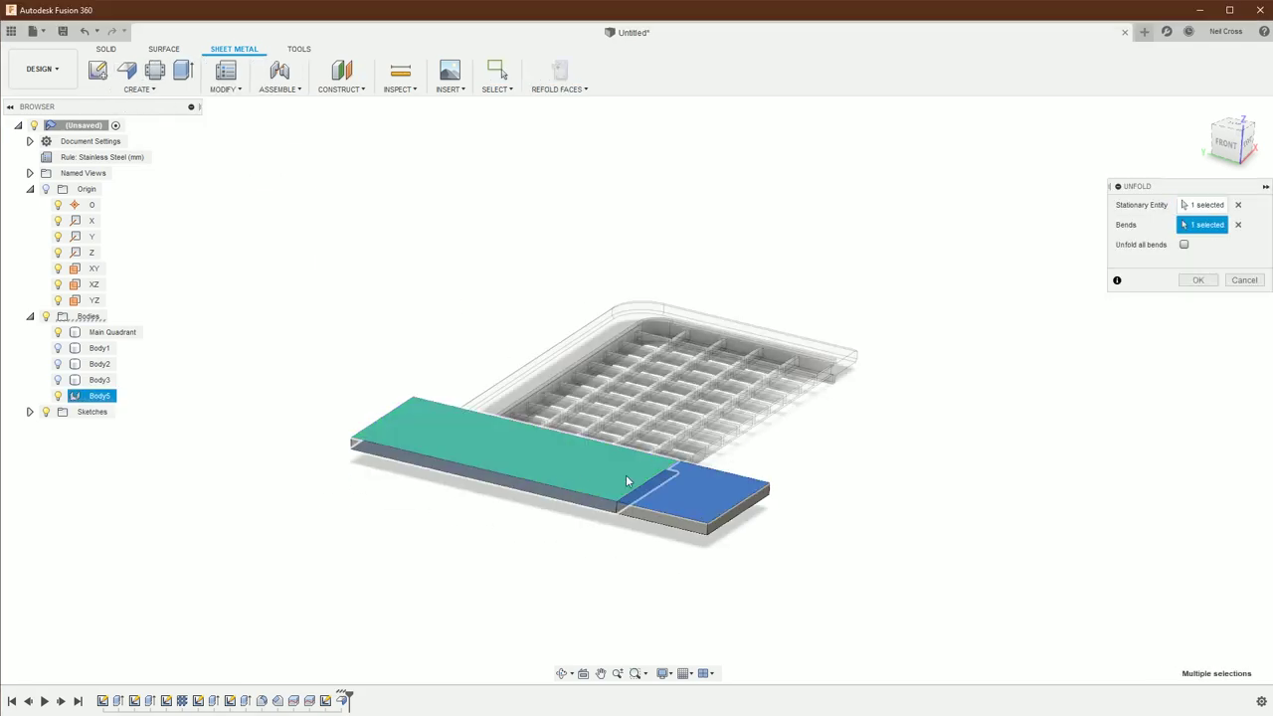
click(1198, 280)
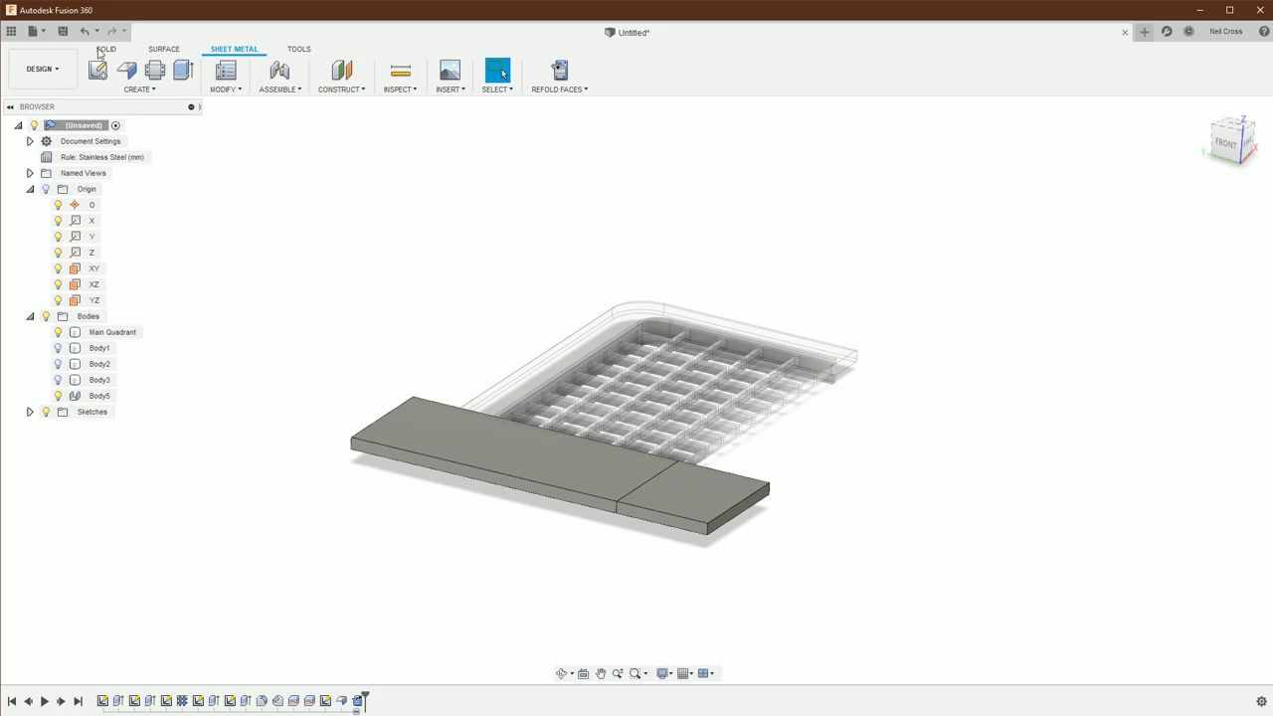
Step: Combine the Main Quadrant into the unfolded flange body with a Join operation
click(106, 49)
click(361, 69)
click(518, 432)
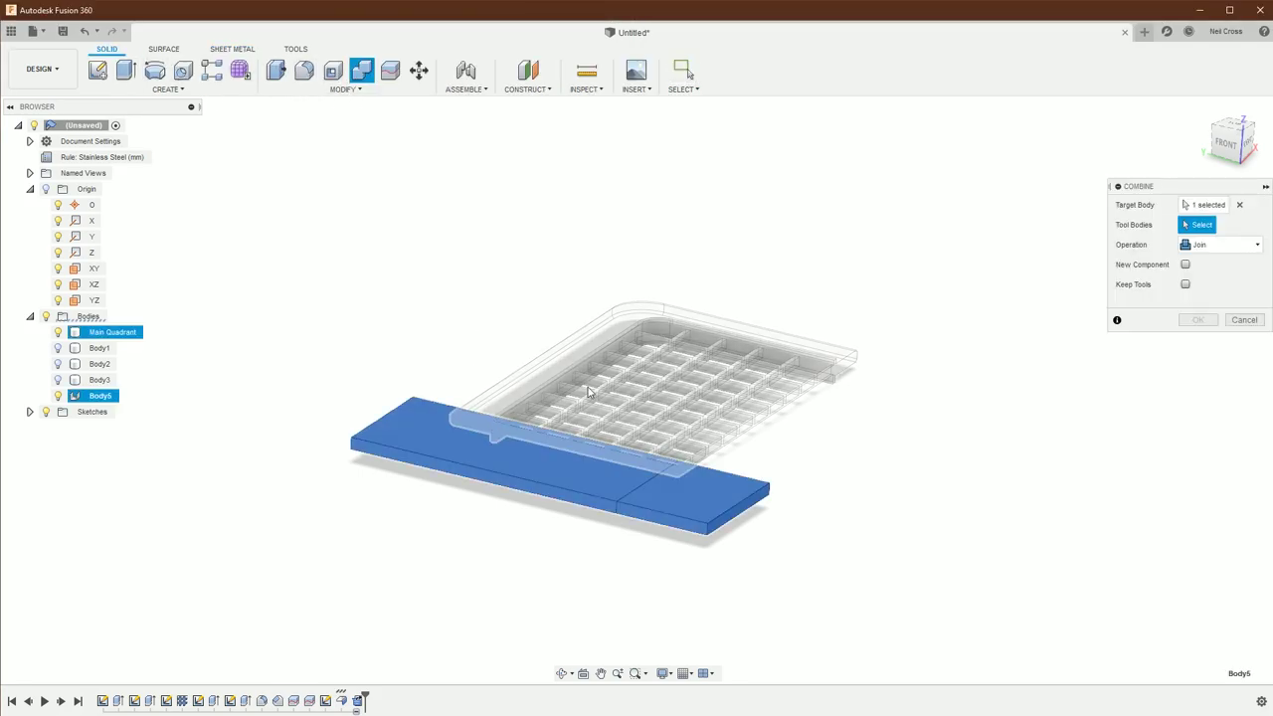
click(588, 387)
click(1198, 319)
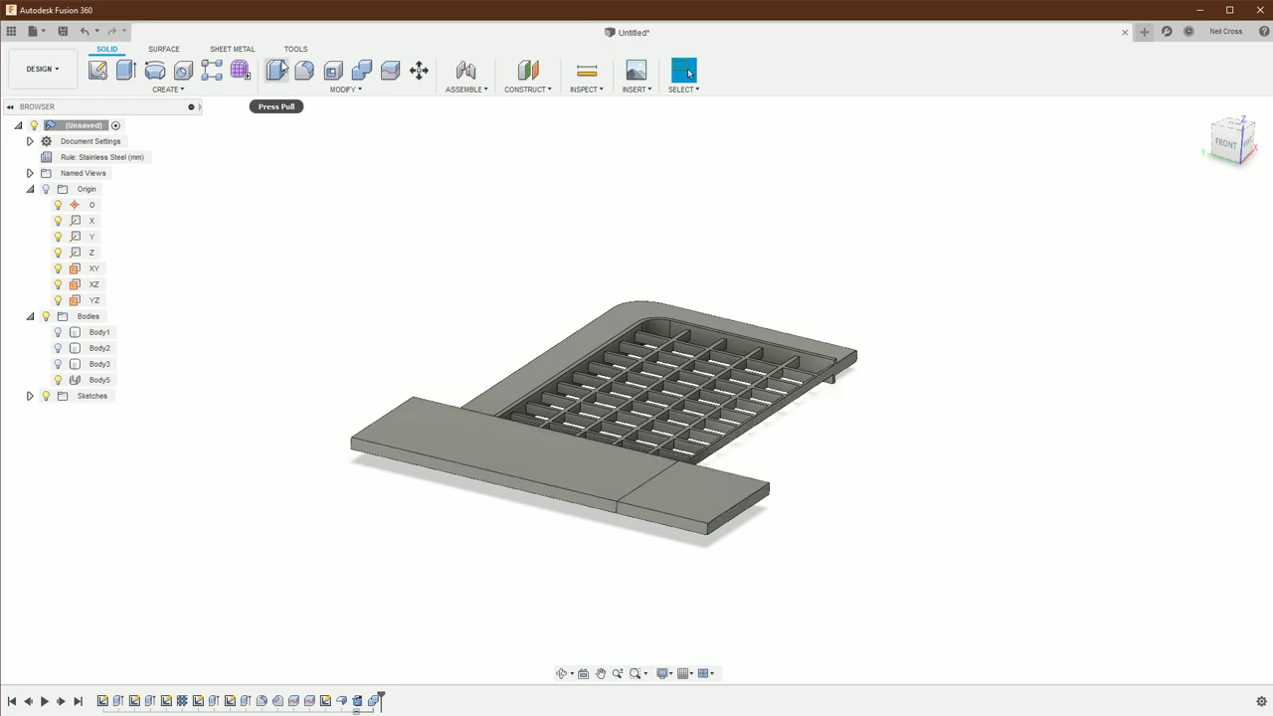
Step: Refold the faces so the joined quadrant bends along with the curved flange
click(235, 49)
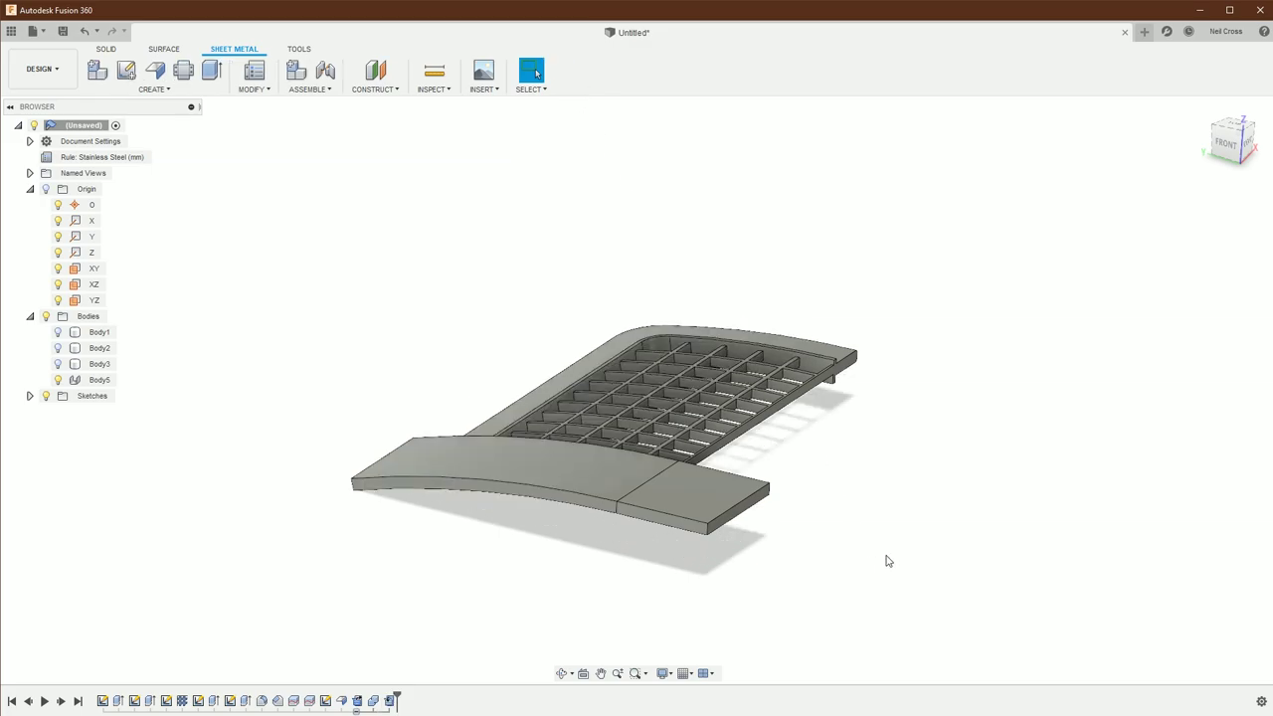
shift+middle_drag(889, 561, 852, 524)
shift+middle_drag(844, 480, 851, 402)
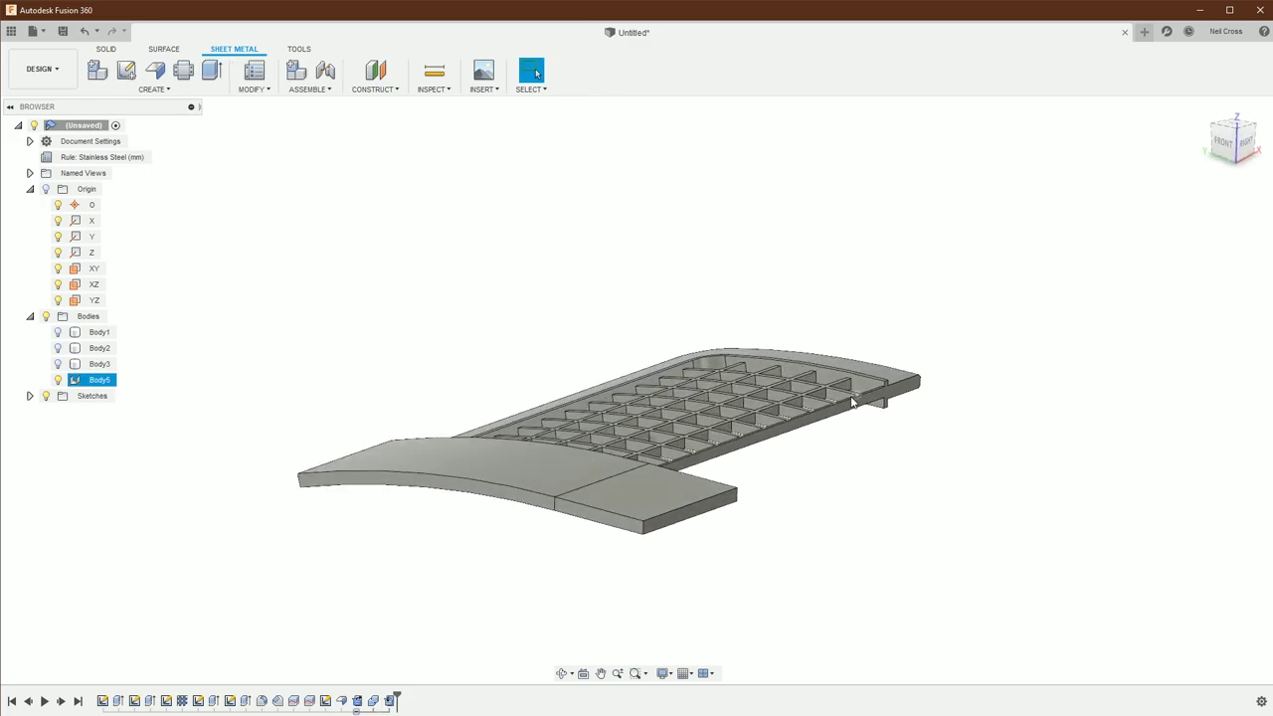
Step: Delete the flange strip's faces, including its flat end section, from the joined body so only the curved quadrant remains
click(100, 49)
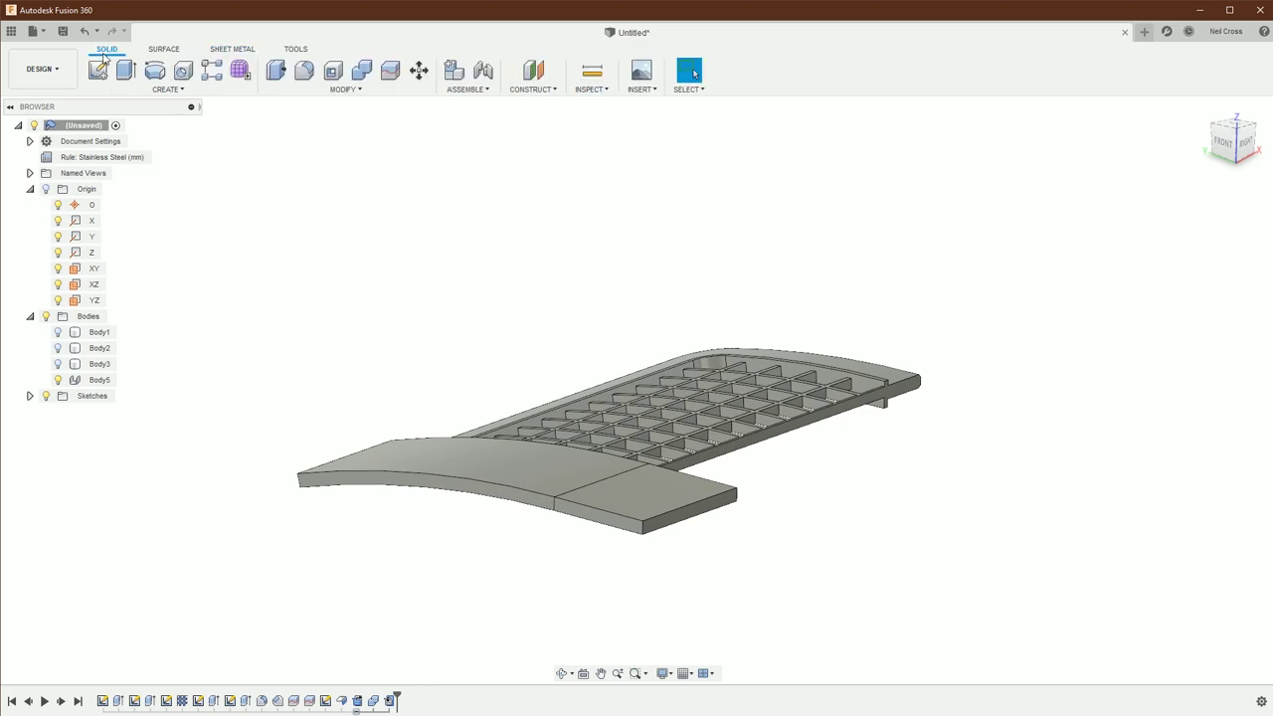
click(344, 89)
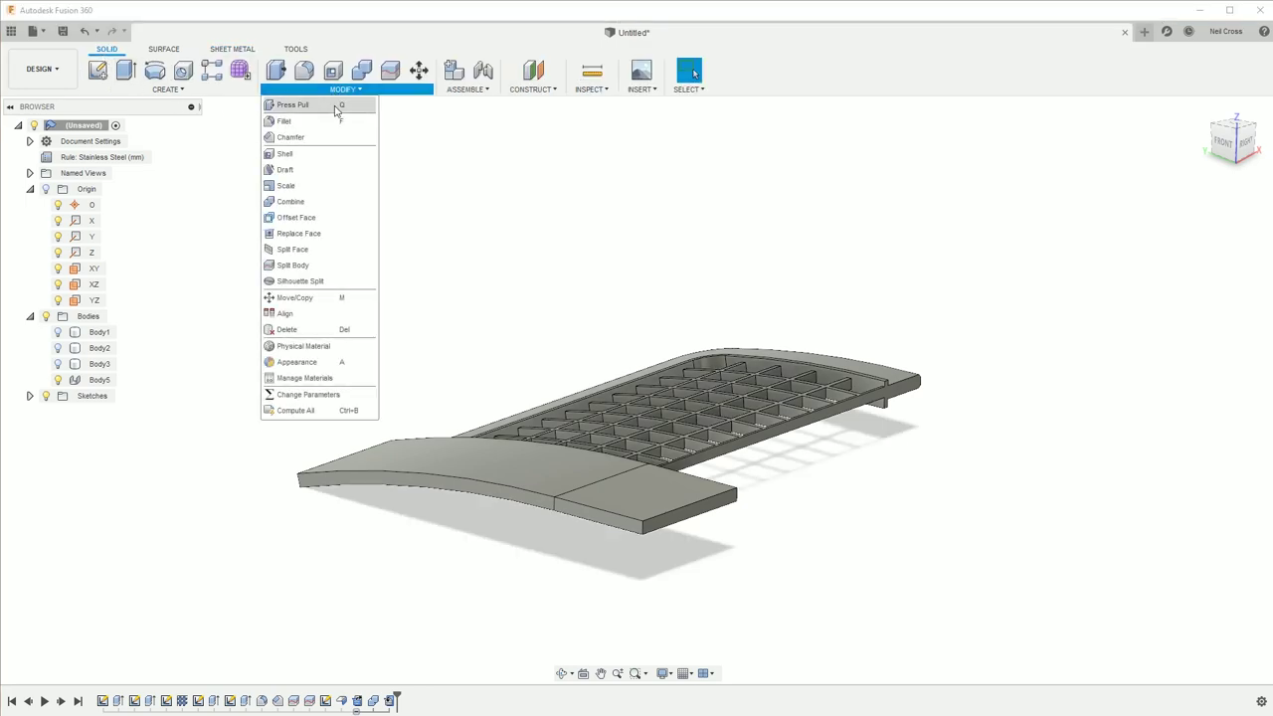
click(298, 330)
click(696, 507)
click(556, 462)
shift+middle_drag(556, 462, 898, 560)
click(929, 557)
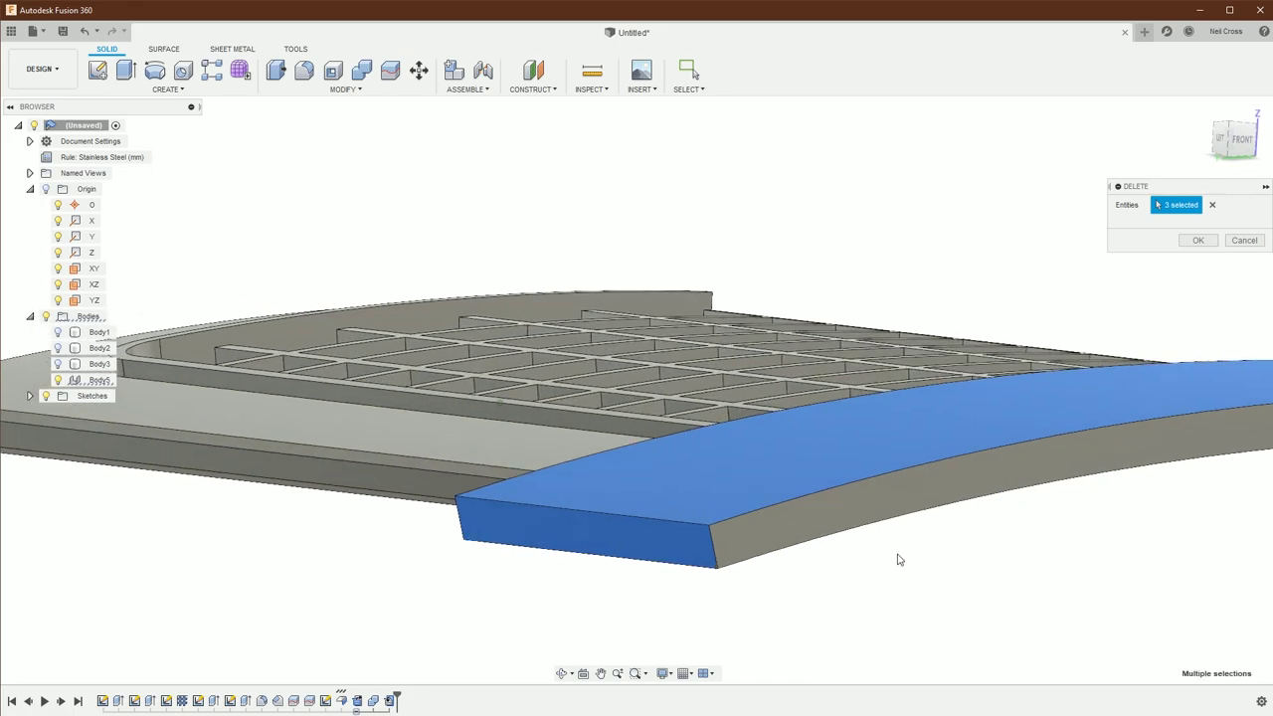
click(833, 512)
shift+middle_drag(833, 512, 792, 431)
click(793, 370)
shift+middle_drag(794, 366, 832, 421)
click(451, 370)
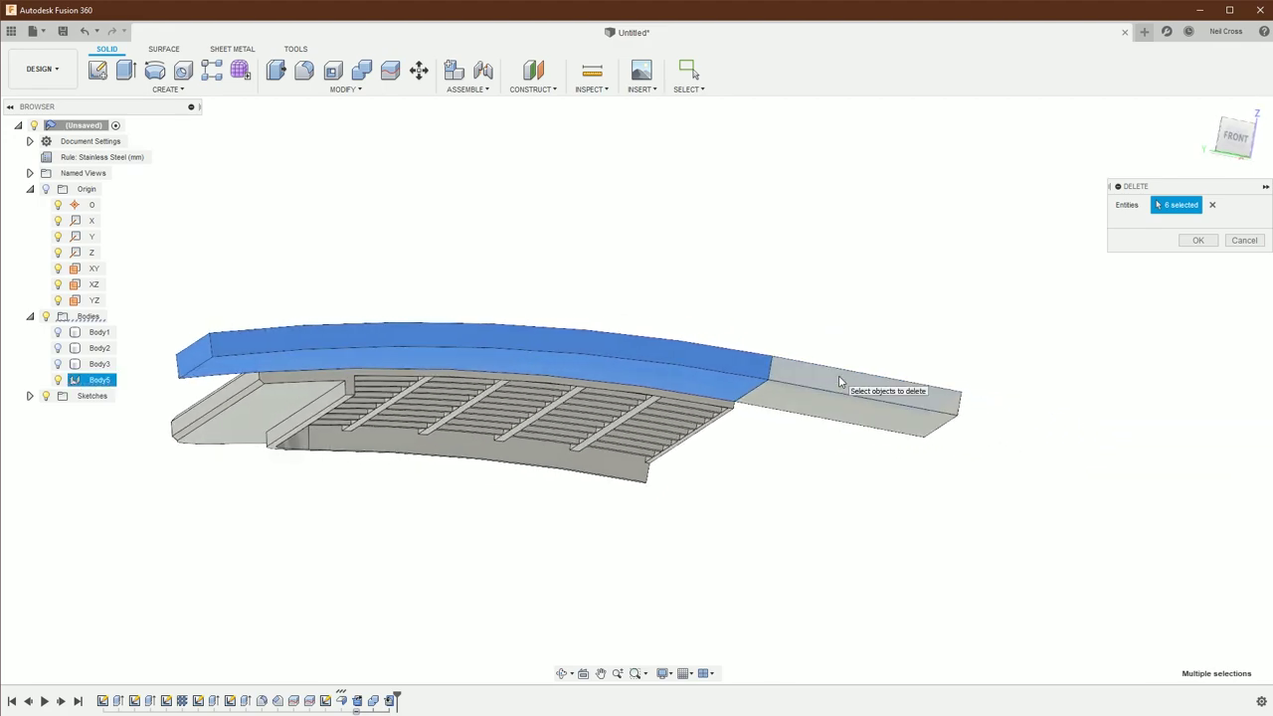
click(839, 383)
shift+middle_drag(995, 429, 1165, 275)
click(603, 410)
click(1198, 240)
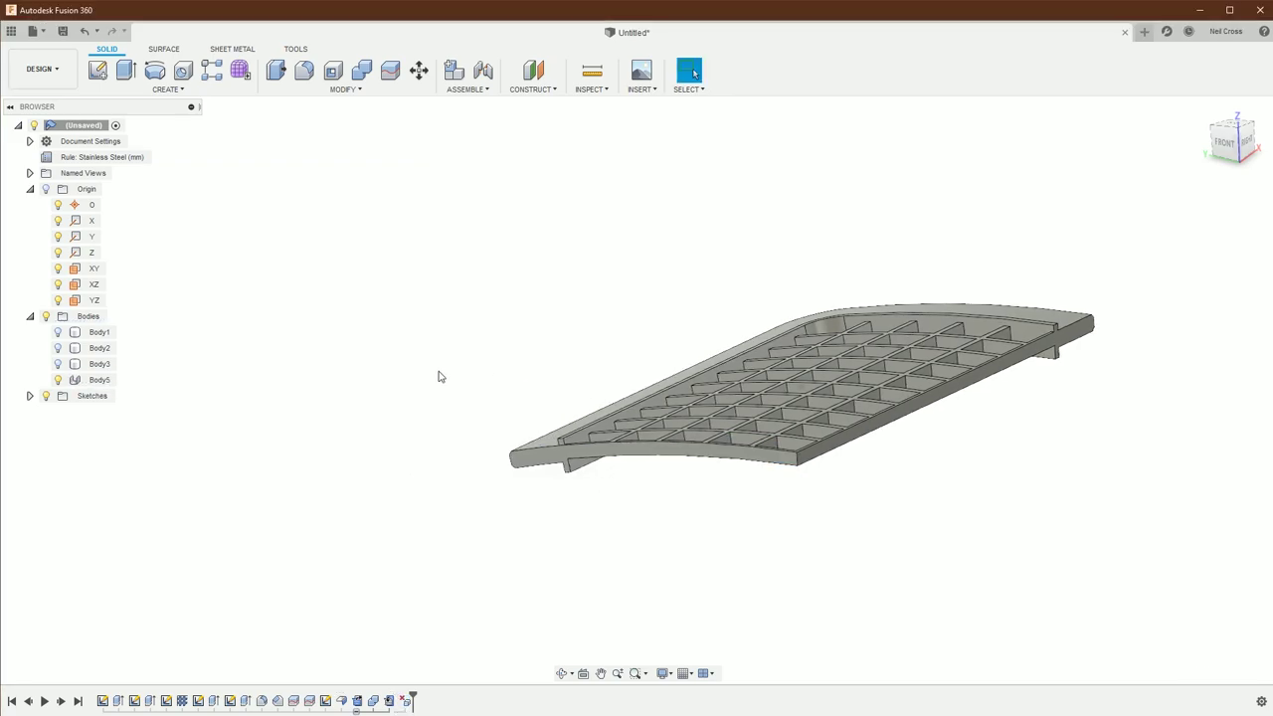
Step: Start a sketch on the quadrant's long straight cut face and draw a 20 mm line from the origin outward along the X axis
click(97, 71)
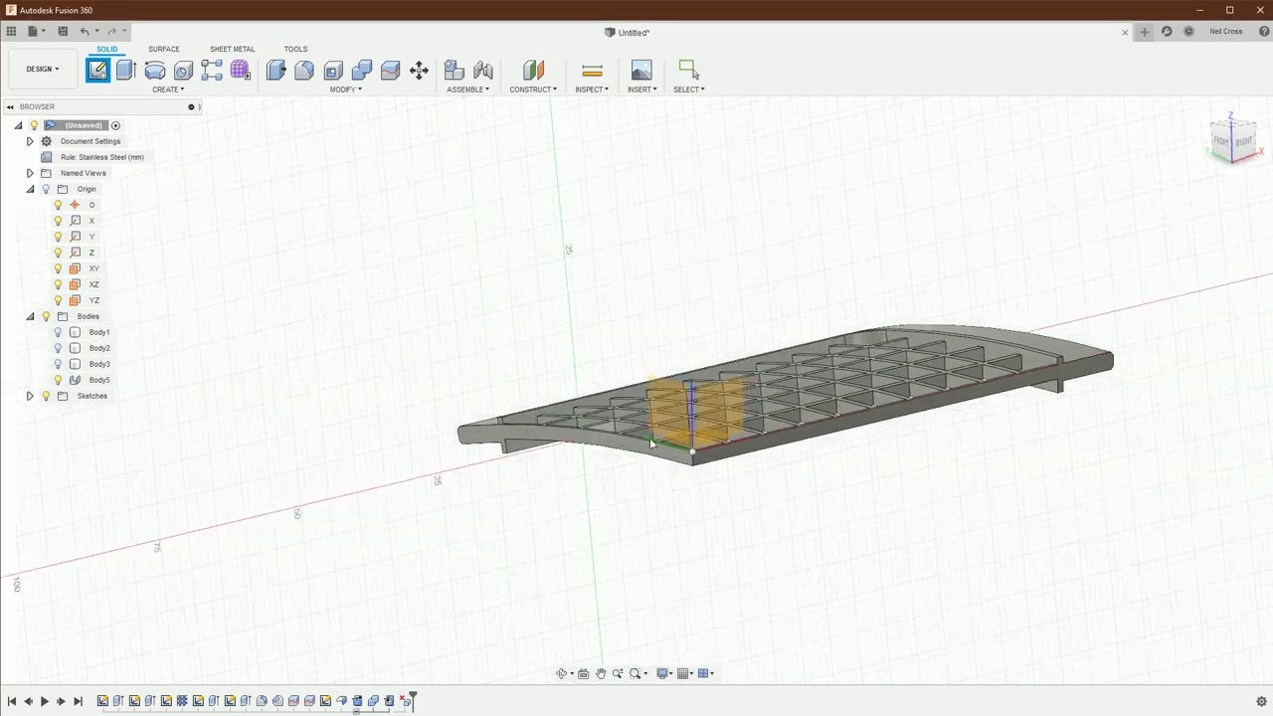
scroll(697, 507, up, 5)
click(674, 489)
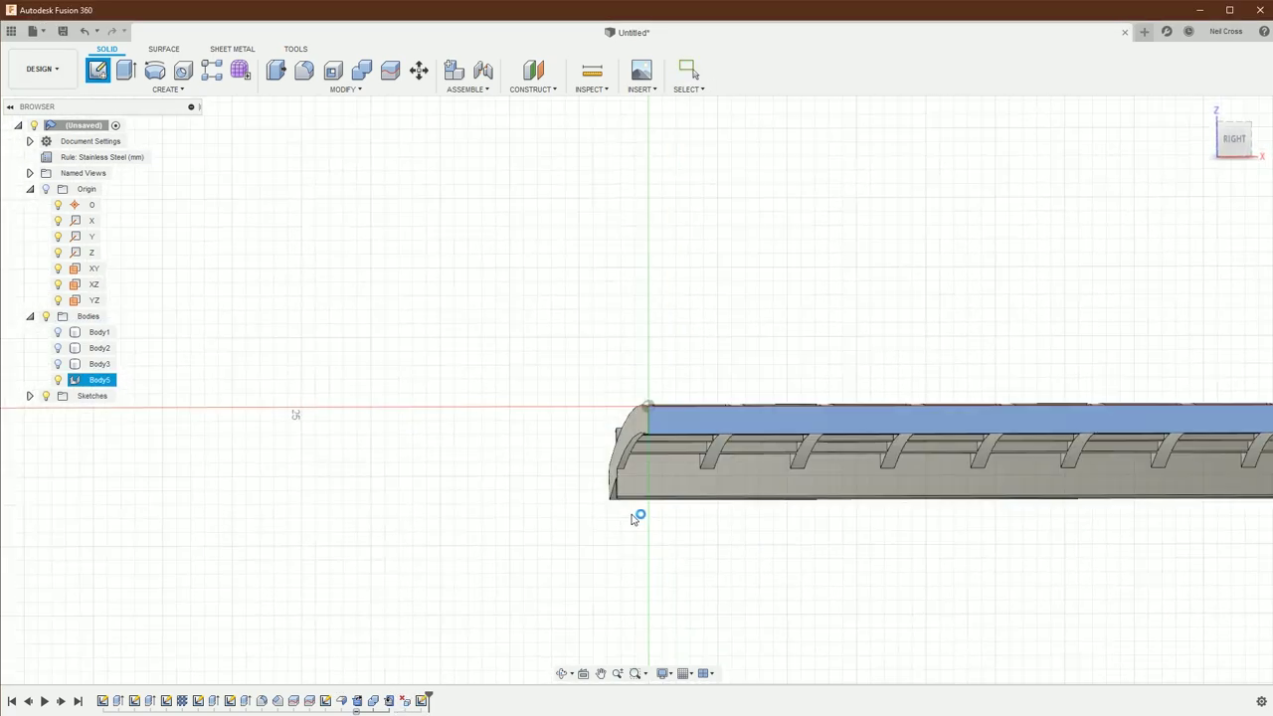
mouse_move(659, 404)
shift+middle_down()
mouse_move(611, 403)
mouse_move(605, 390)
shift+middle_up()
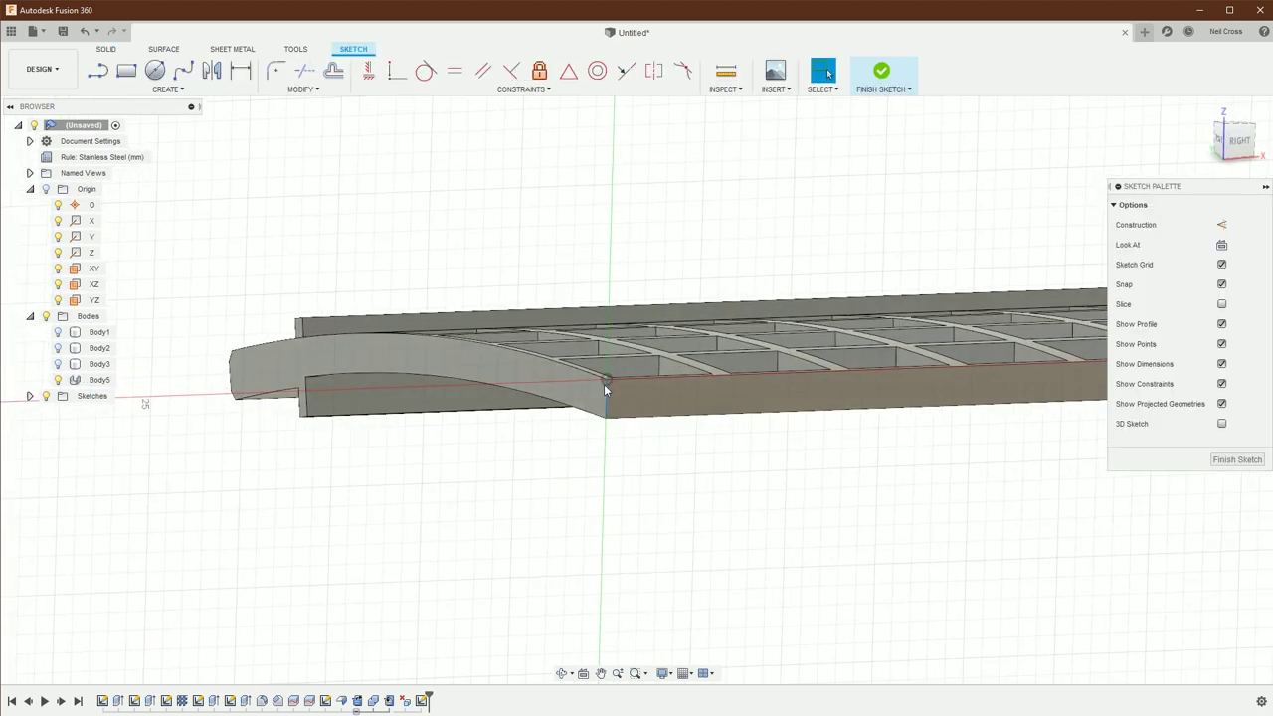
scroll(523, 212, down, 5)
key(l)
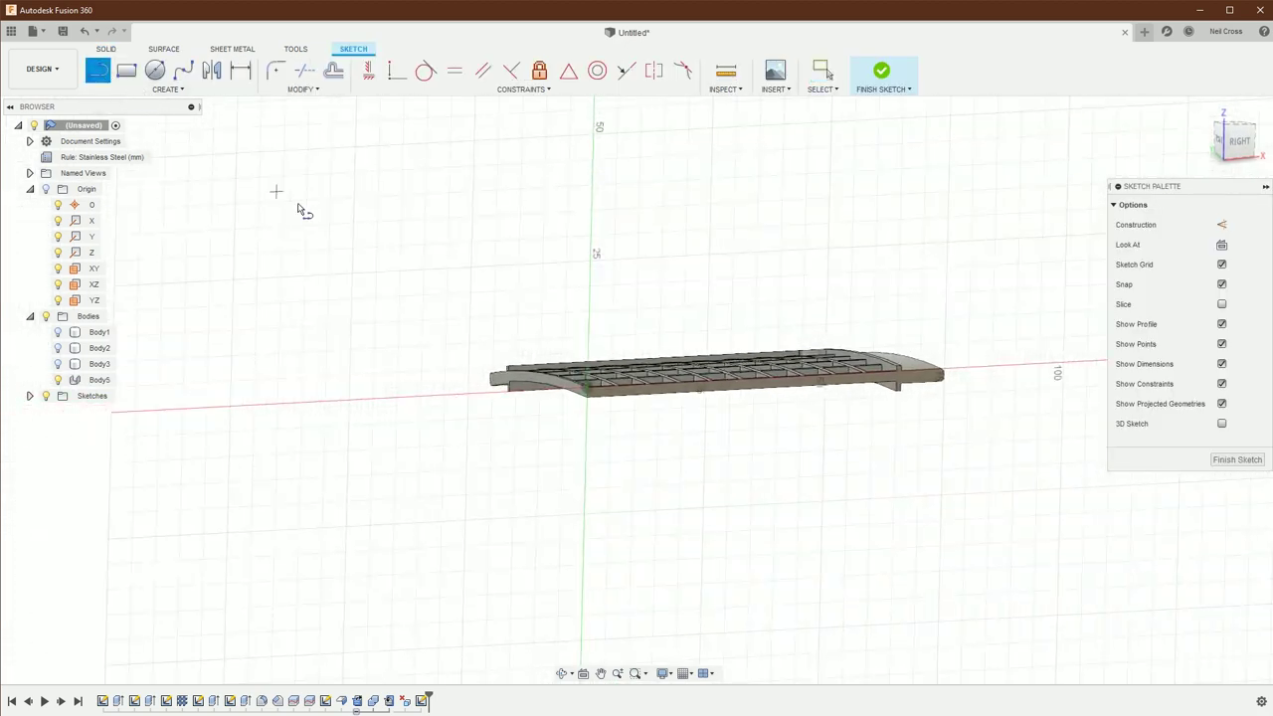
click(586, 390)
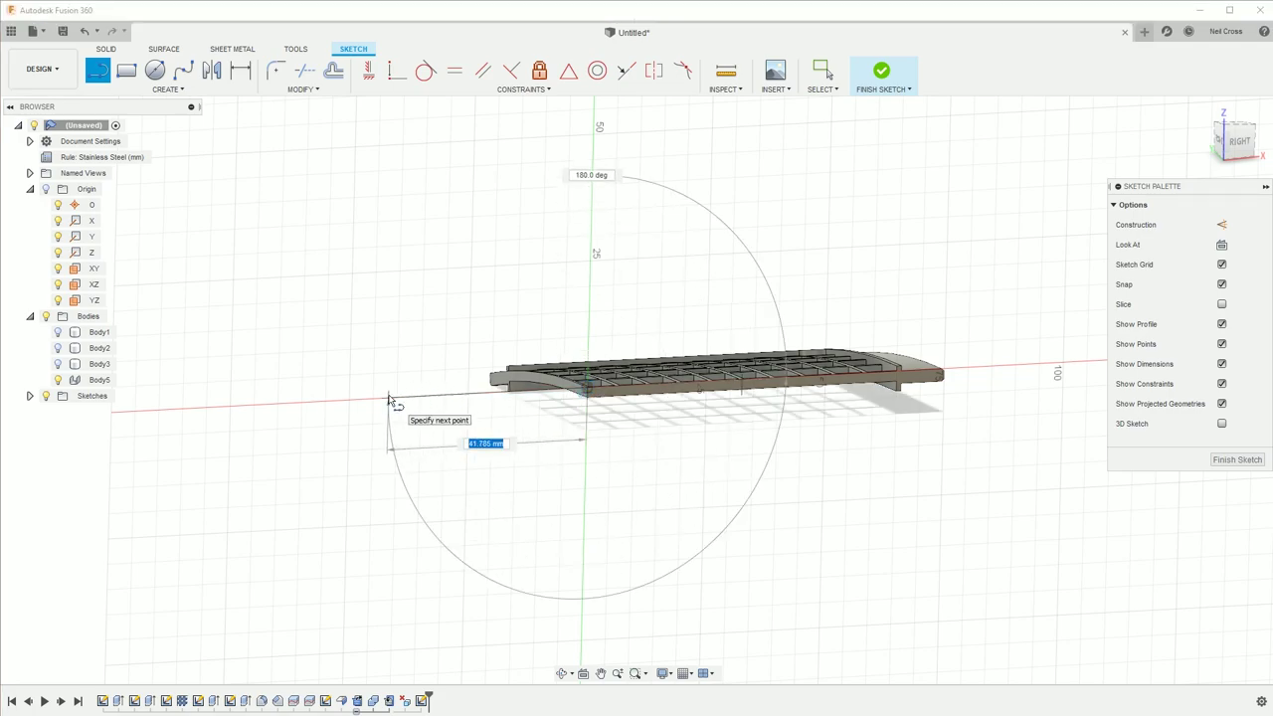
text(20)
key(Return)
key(Escape)
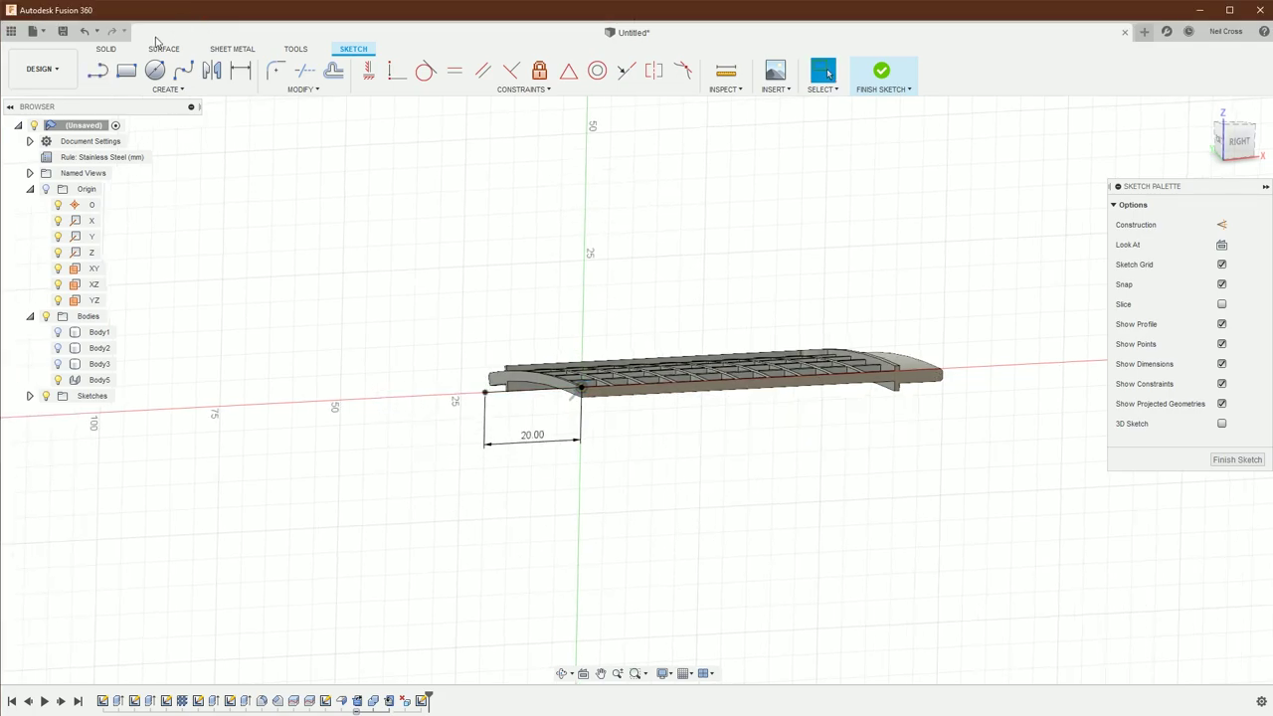
Step: Draw a 3-point arc about 92 mm long from the origin end of the line, curving downward beneath the quadrant's long edge
click(131, 89)
mouse_move(121, 123)
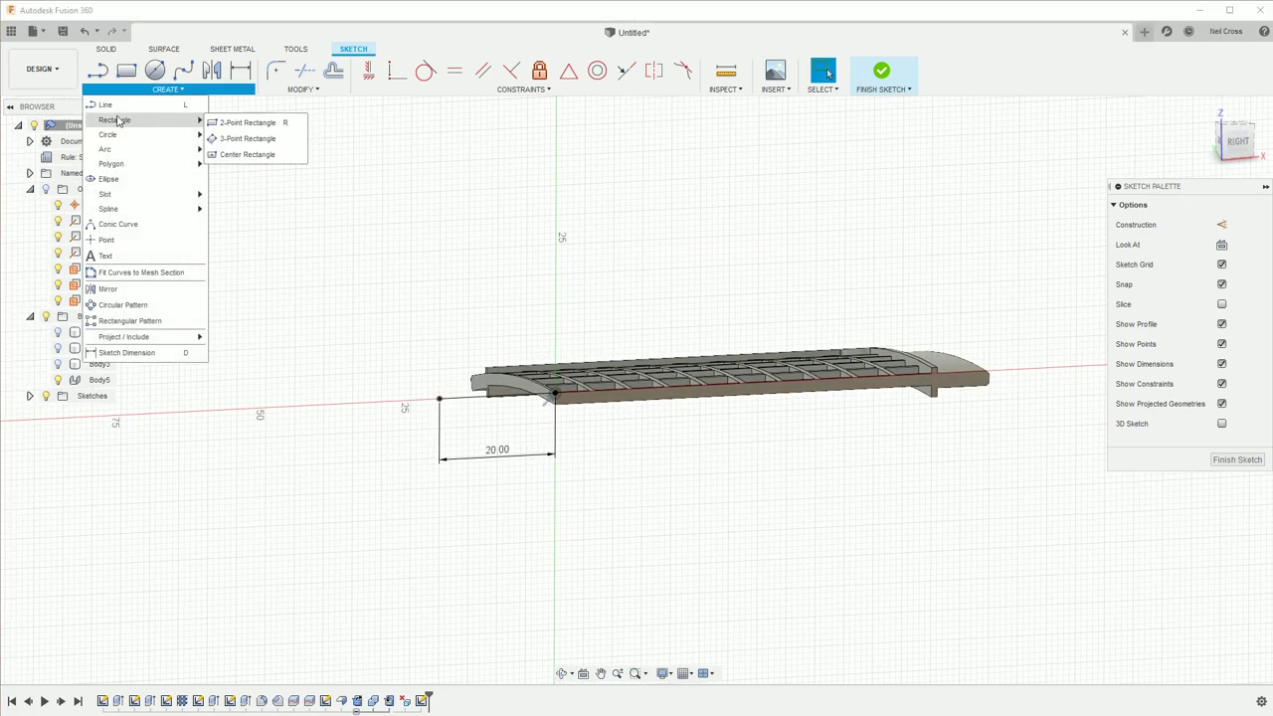
mouse_move(111, 149)
click(244, 152)
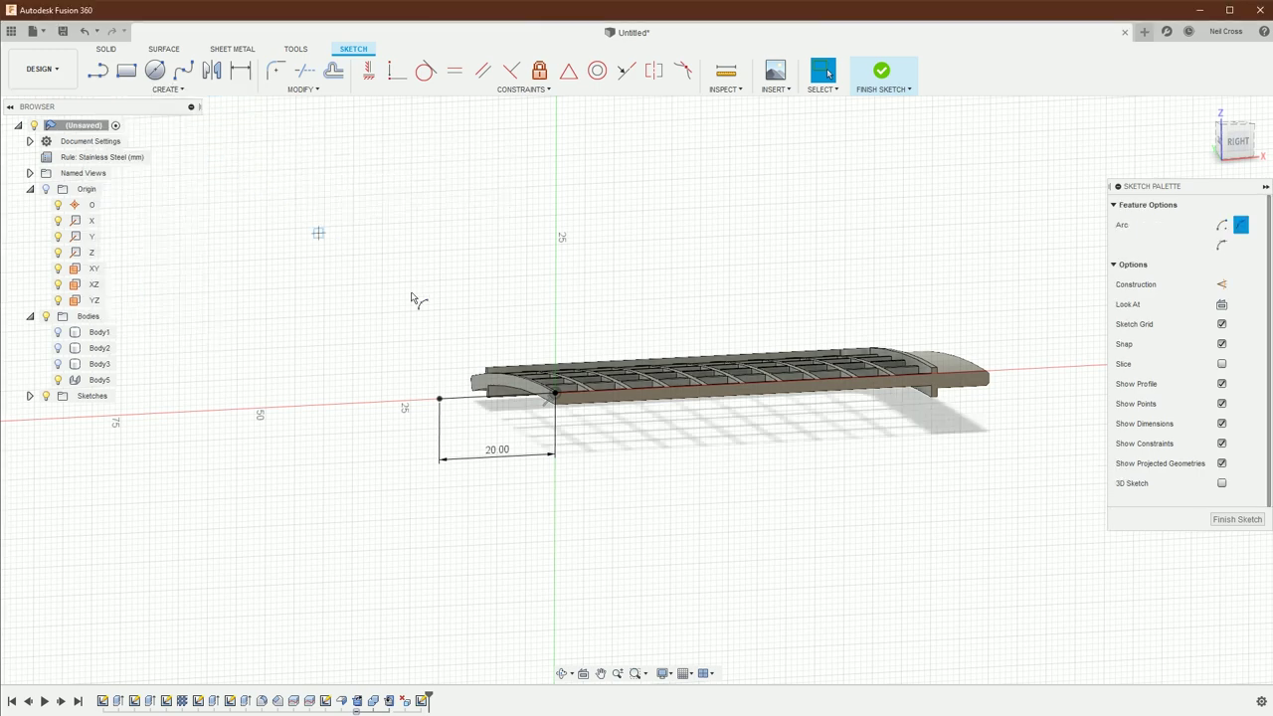
click(555, 396)
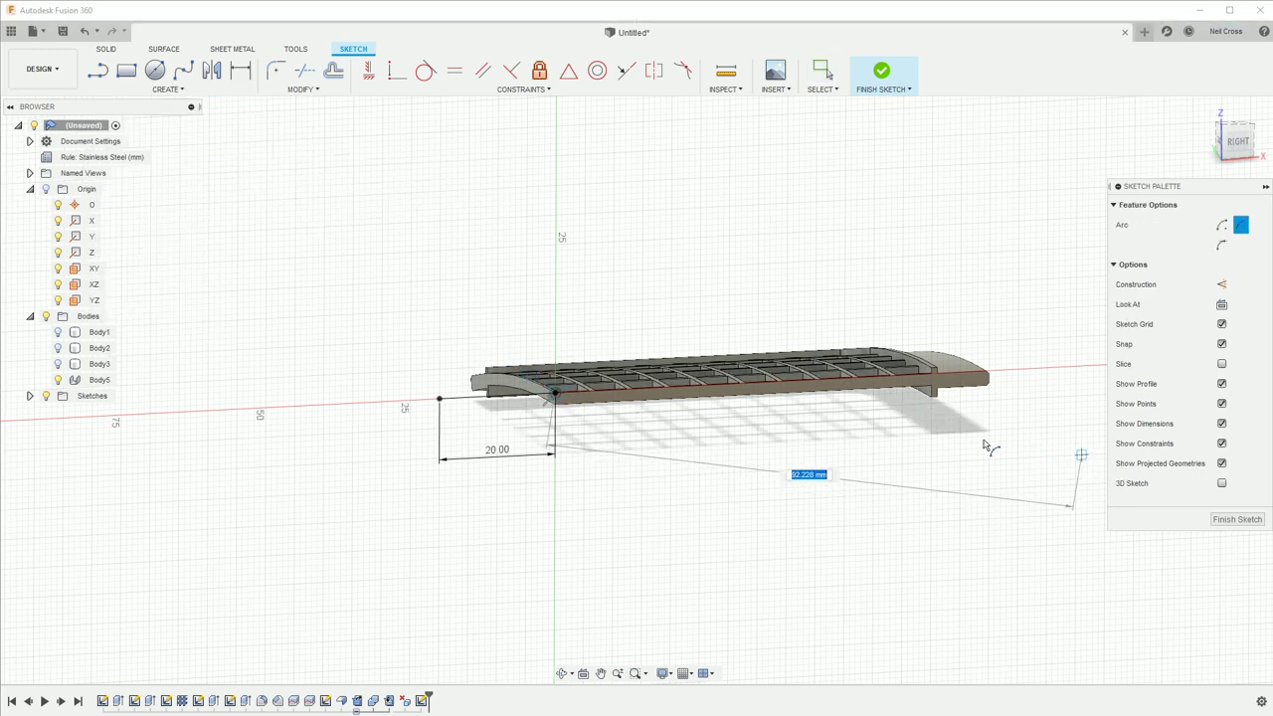
click(1076, 454)
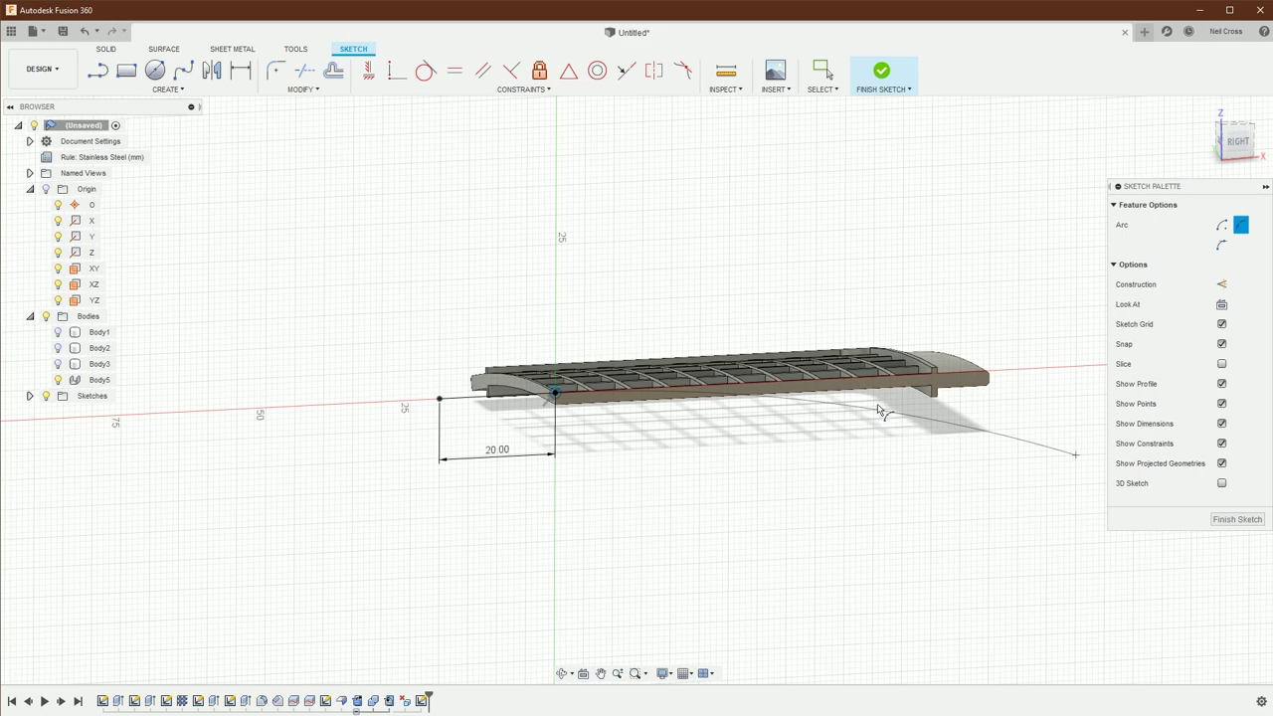
click(877, 407)
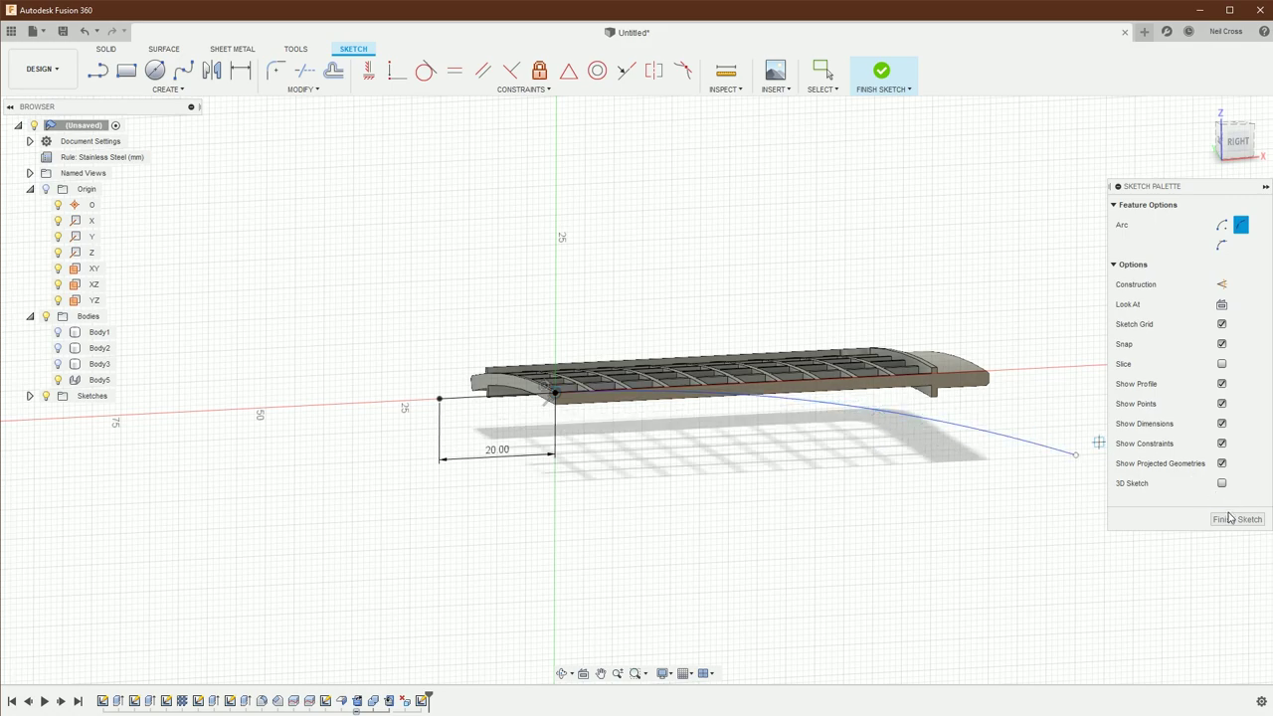
scroll(845, 417, up, 1)
right_click(838, 428)
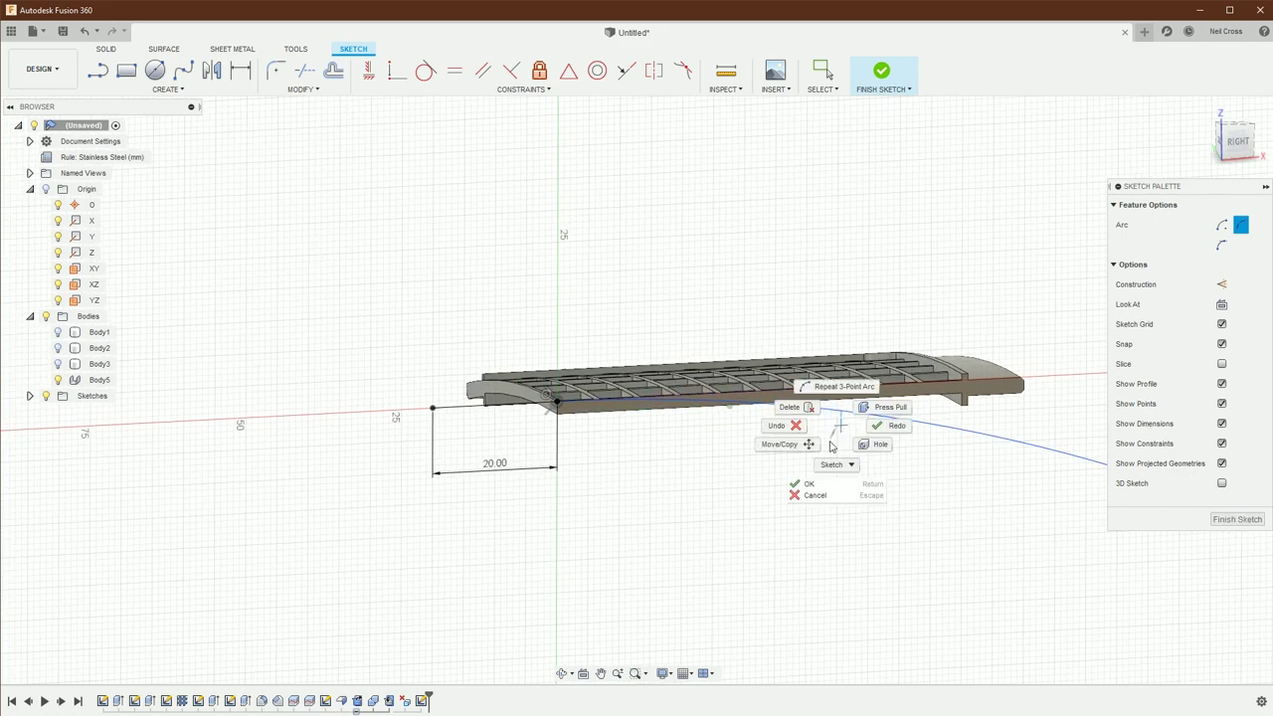
click(831, 445)
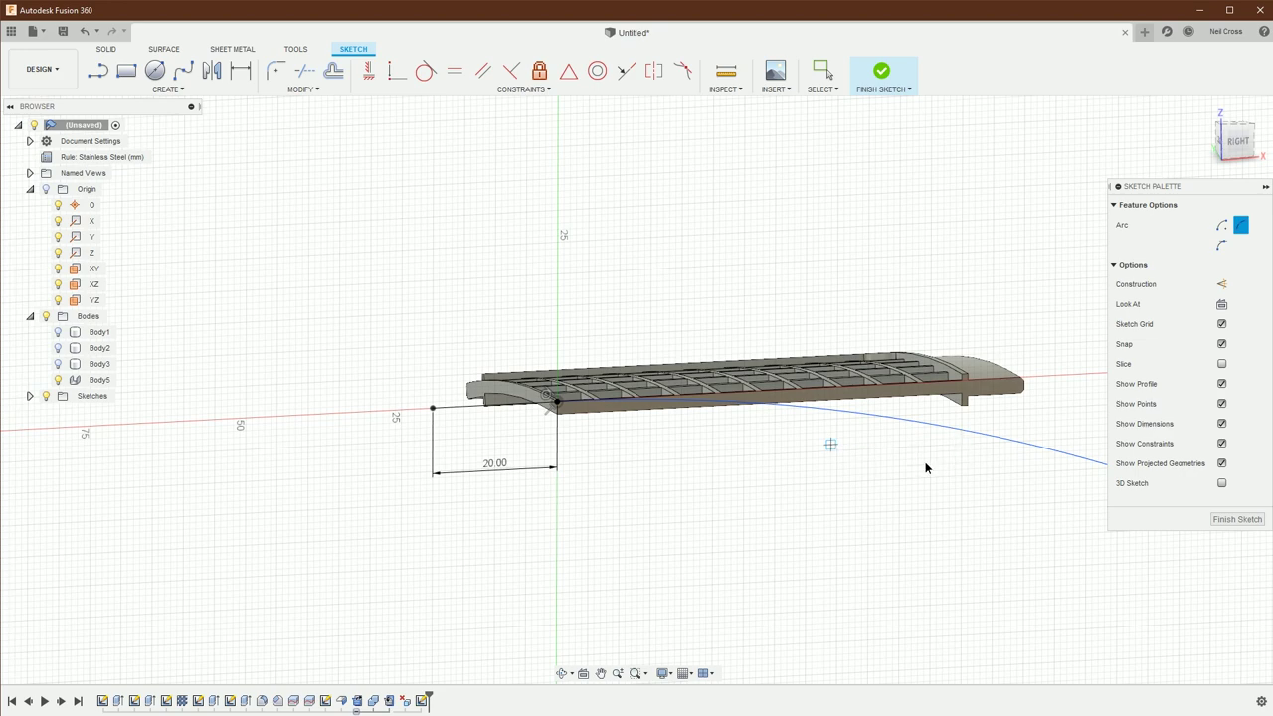
Step: Dimension the arc's radius to 300 mm and finish the sketch
key(d)
click(946, 429)
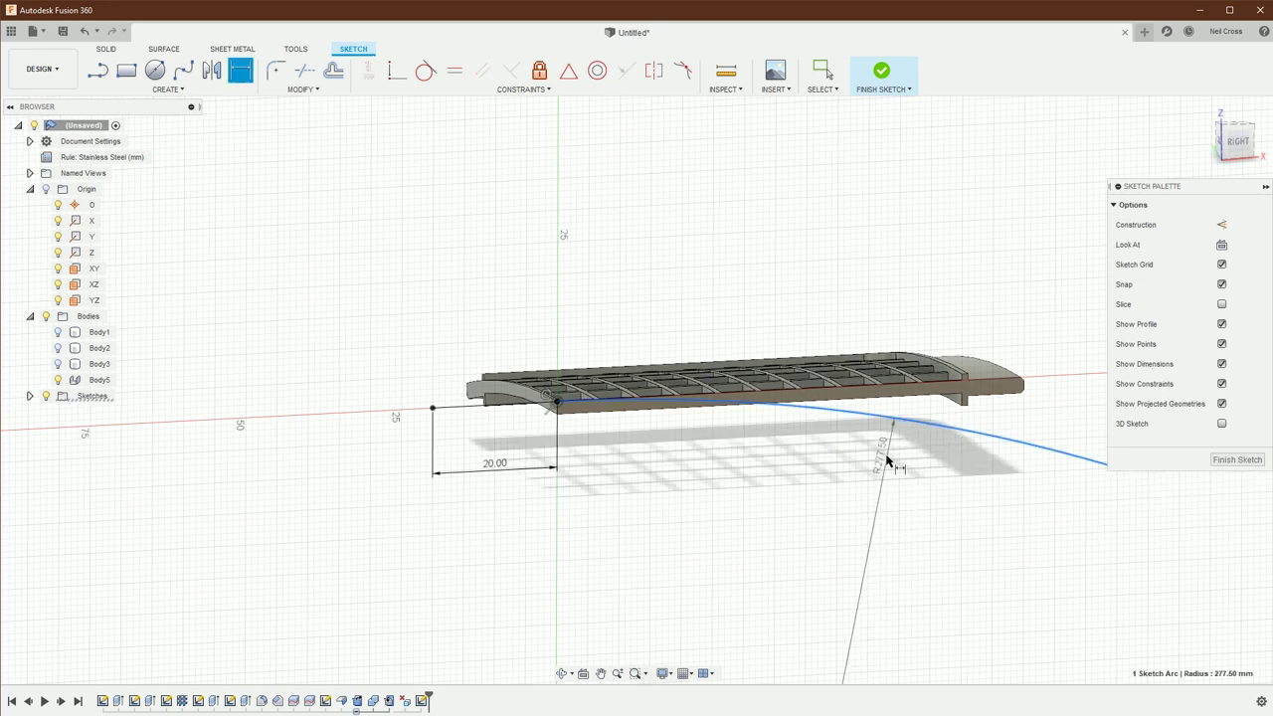
click(891, 447)
text(300)
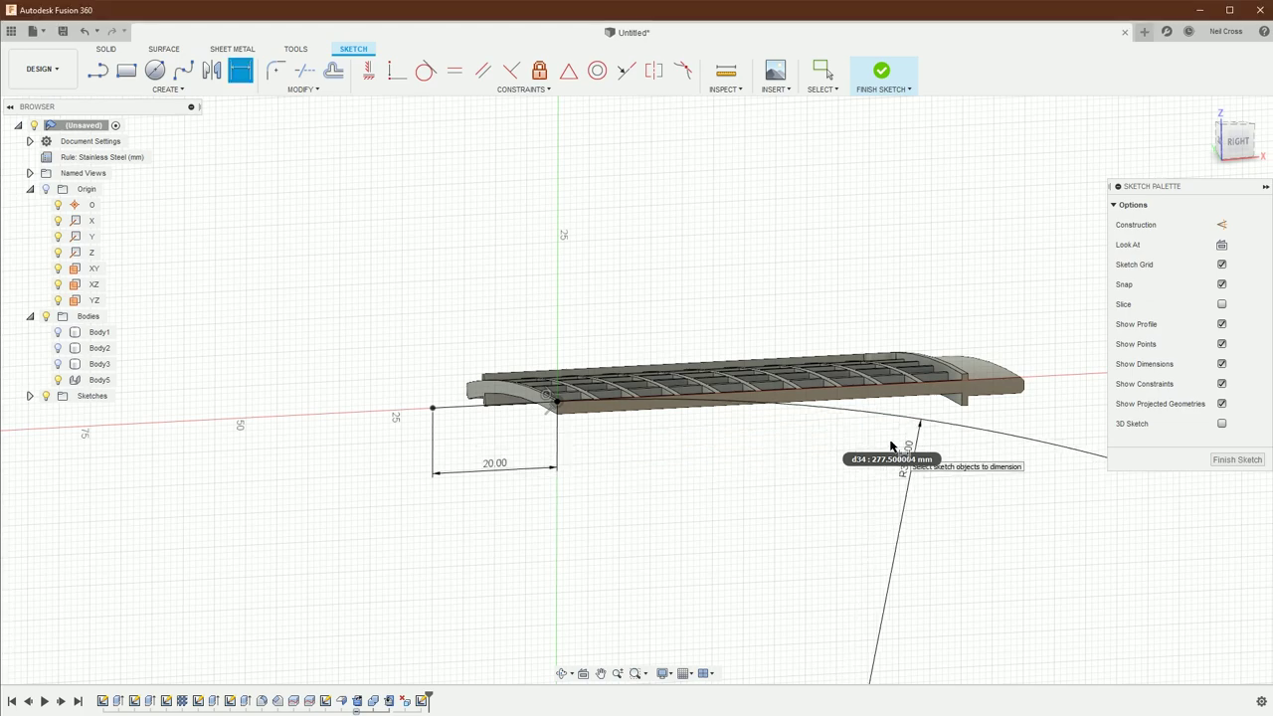
key(Return)
scroll(829, 565, down, 2)
mouse_move(829, 565)
shift+middle_down()
mouse_move(822, 478)
mouse_move(733, 412)
mouse_move(827, 193)
mouse_move(898, 99)
shift+middle_up()
click(883, 75)
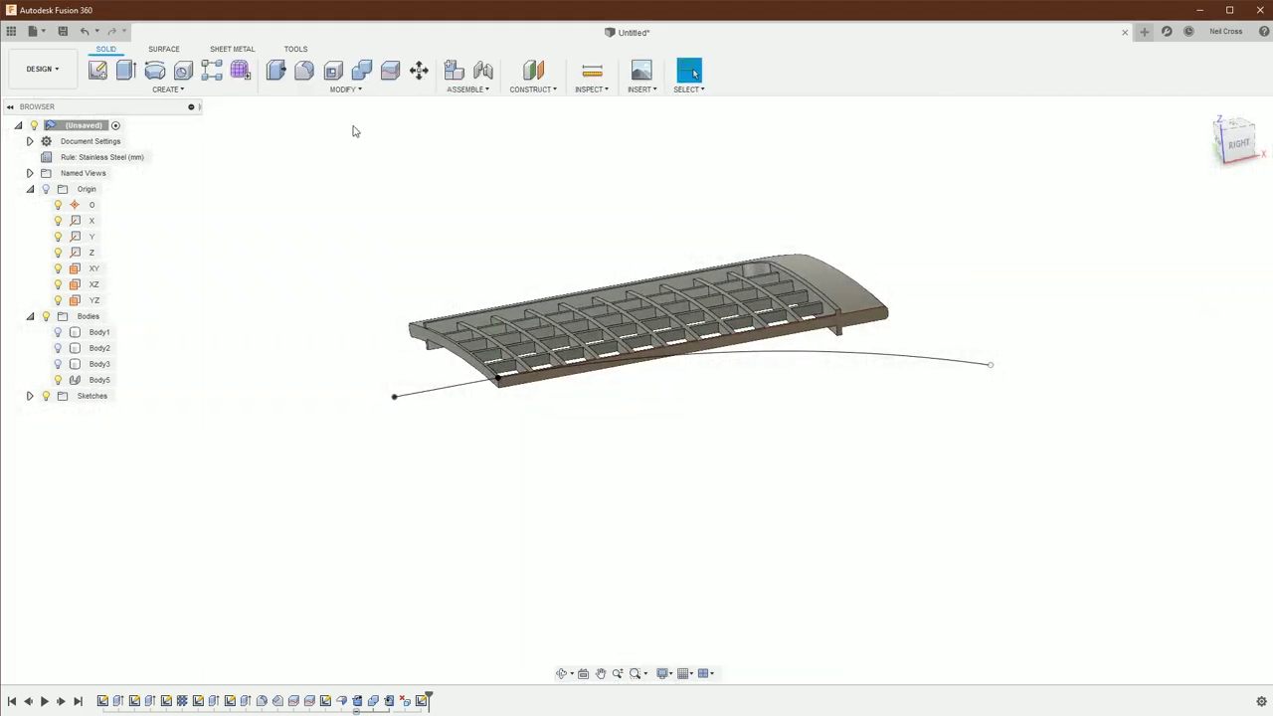
Step: Set up a sheet metal flange from the sketched line and arc, extending 20 mm outward from the quadrant
click(224, 49)
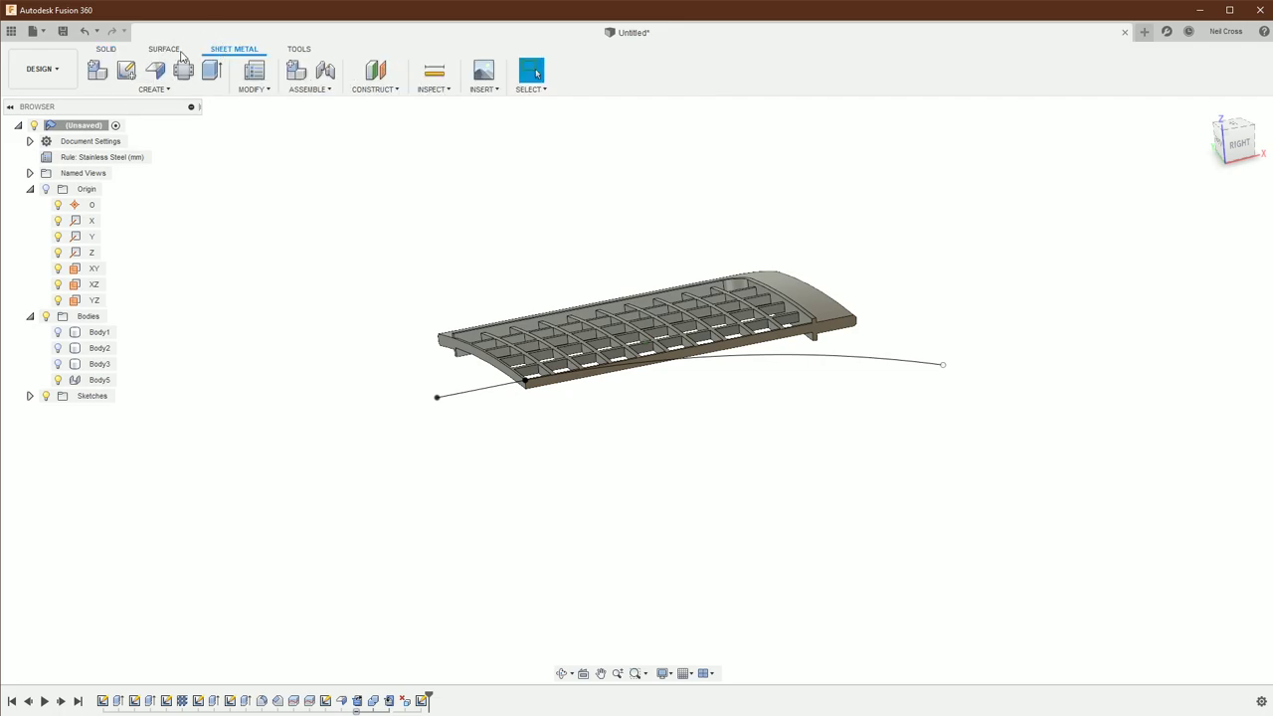
click(154, 70)
shift+middle_drag(586, 398, 590, 434)
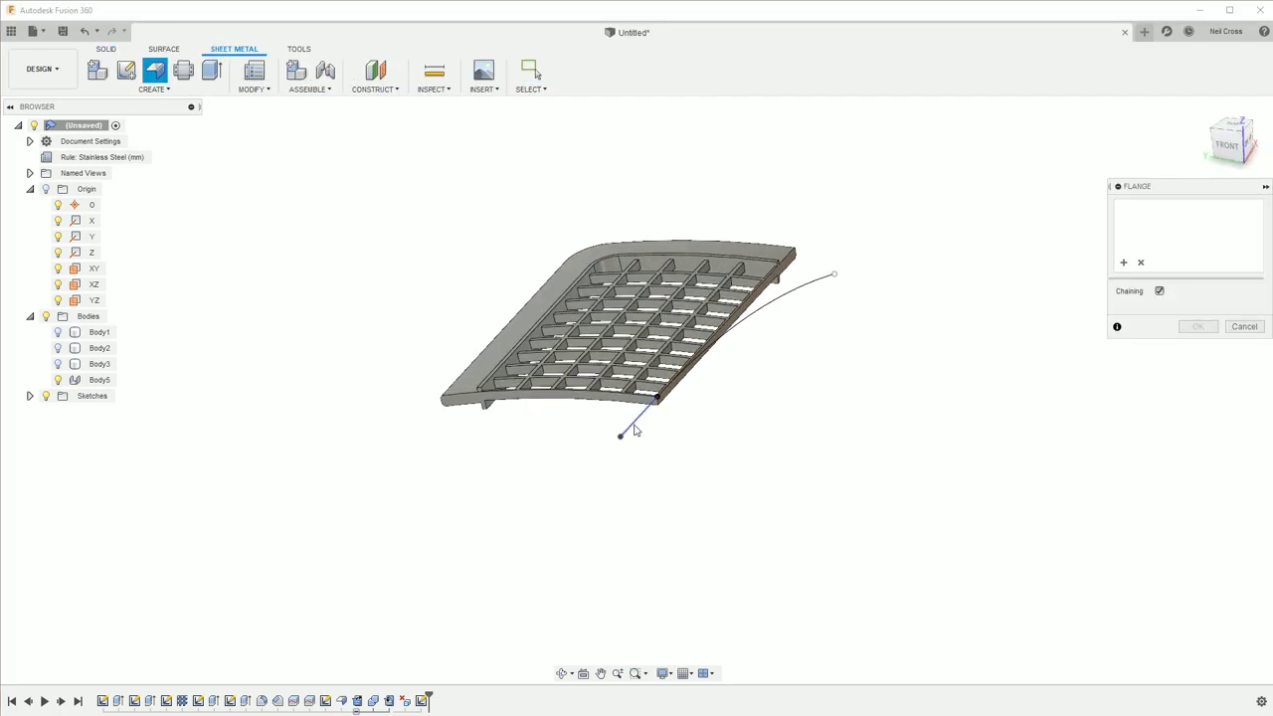
click(634, 430)
click(796, 287)
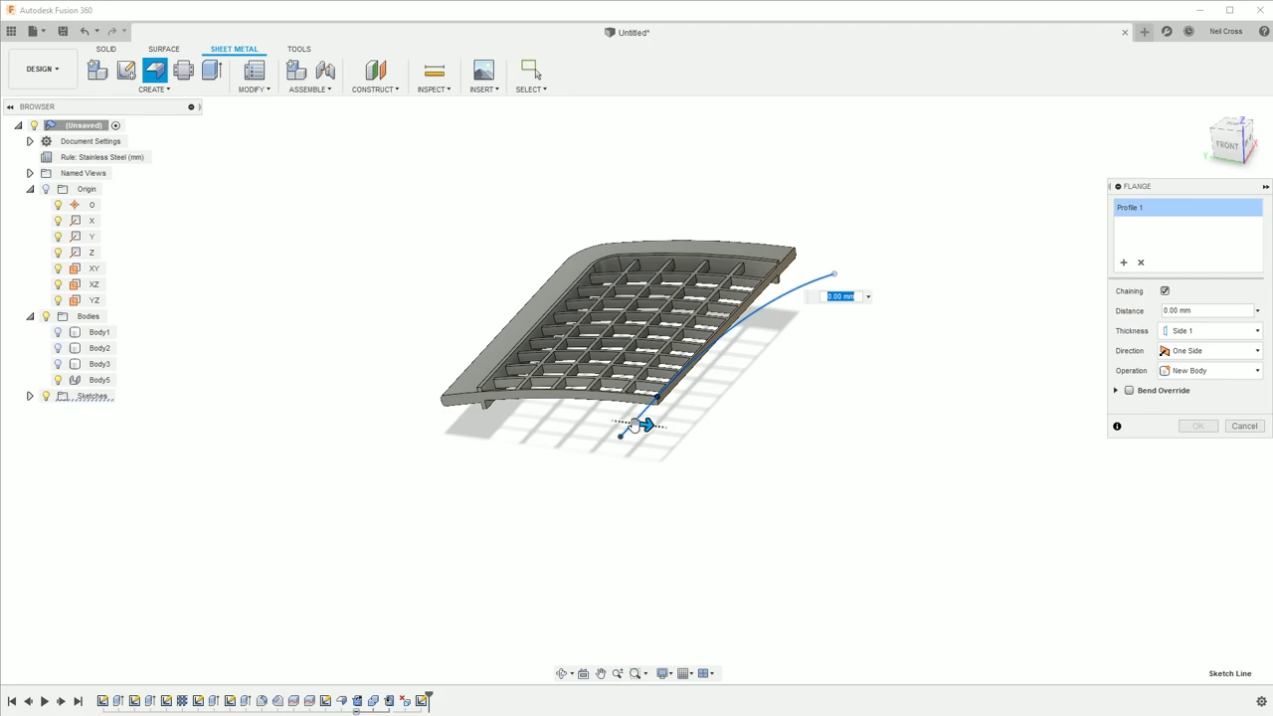
drag(634, 426, 723, 441)
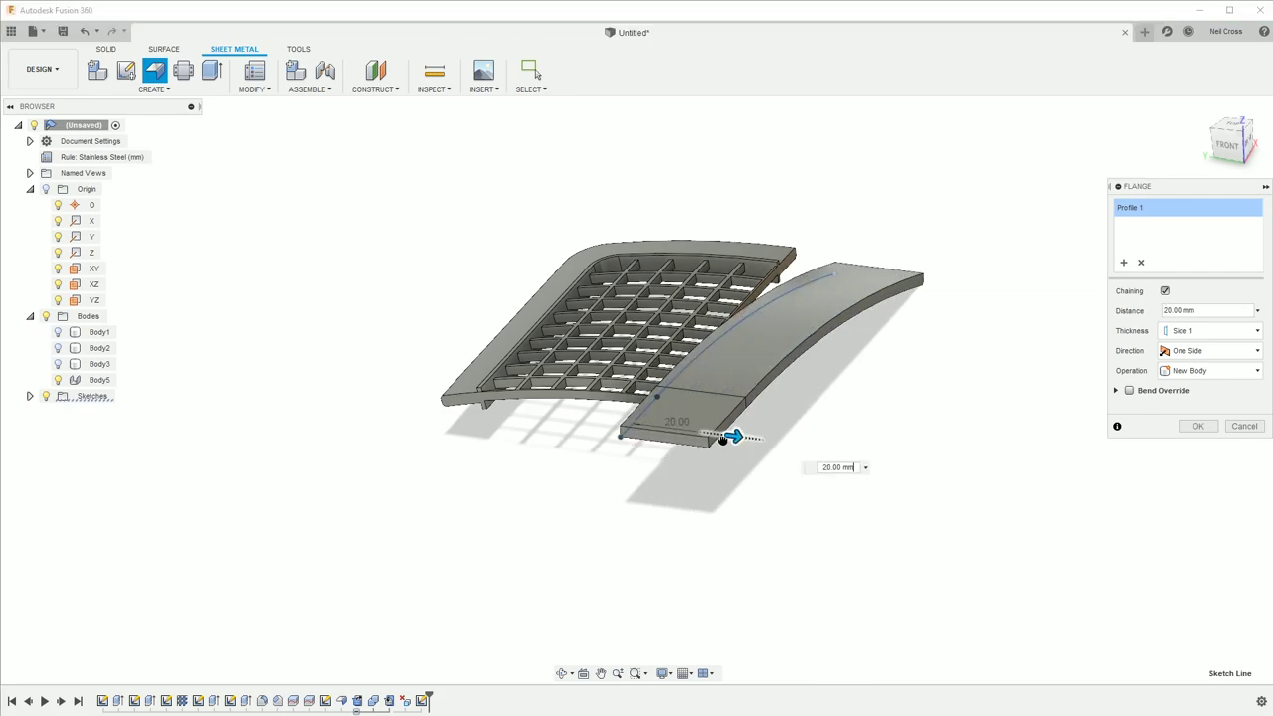
Step: Set the flange's thickness to Symmetric about the sketch profile and create it as a new body
click(1208, 330)
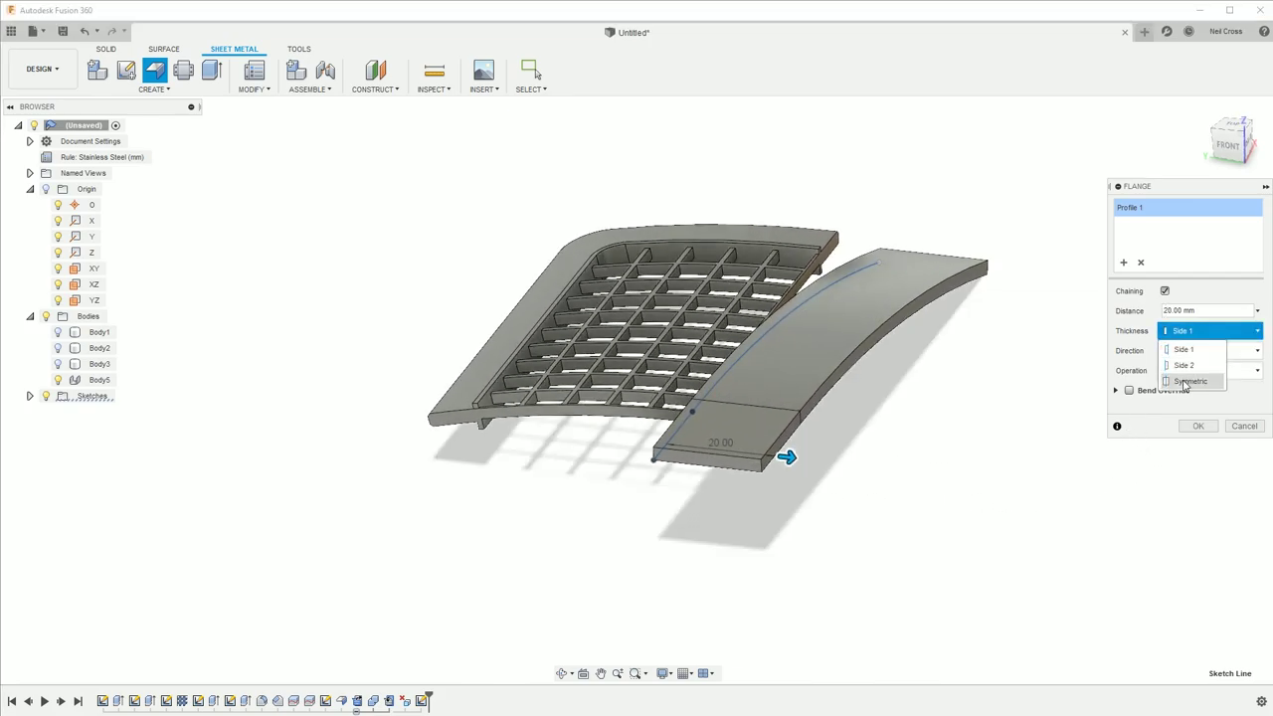
click(1183, 379)
scroll(1100, 460, up, 5)
shift+middle_drag(1100, 460, 1114, 490)
middle_drag(1220, 484, 1113, 469)
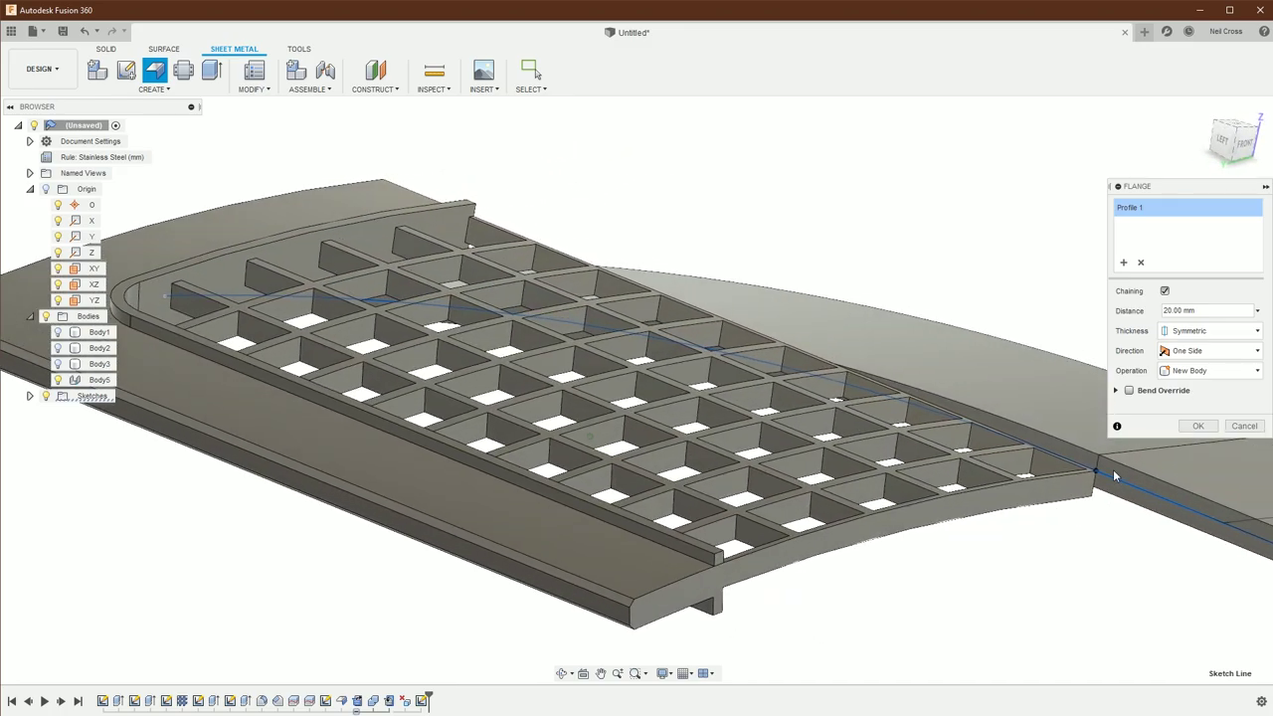
scroll(1102, 453, down, 2)
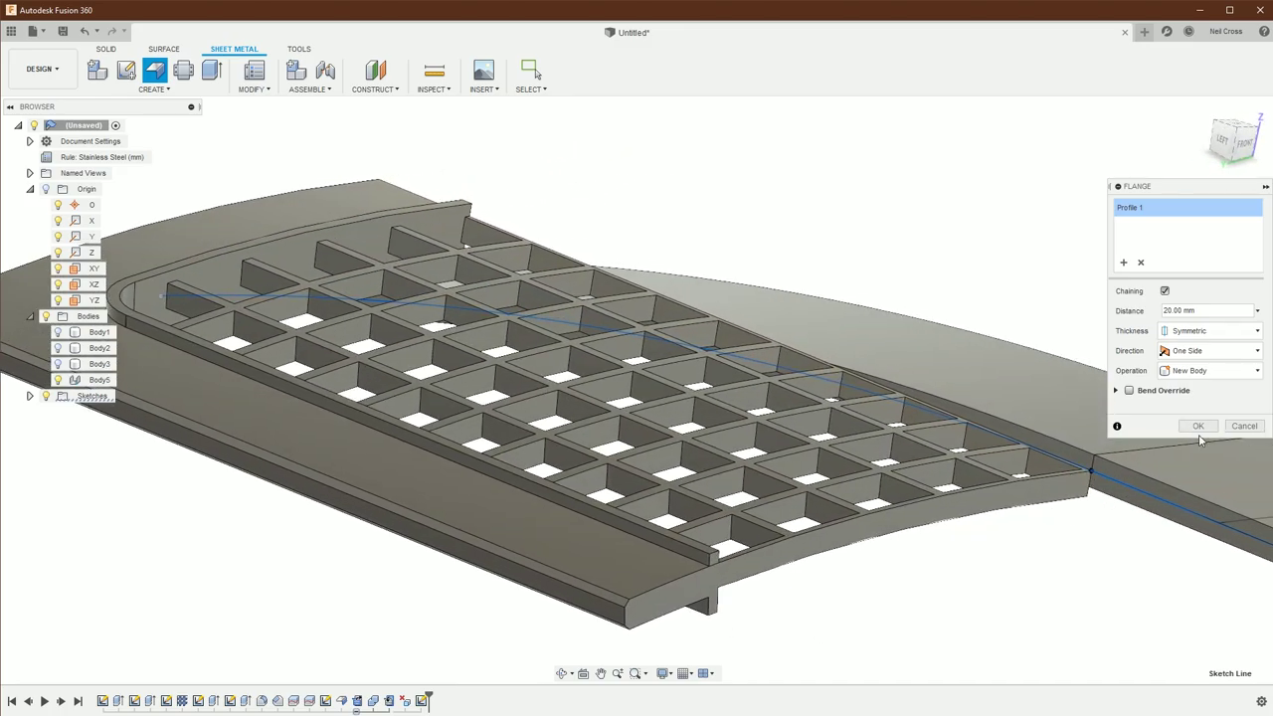
click(1197, 426)
Step: Unfold the flange's curved bend, keeping its flat end section as the stationary face
shift+middle_drag(1122, 459, 276, 113)
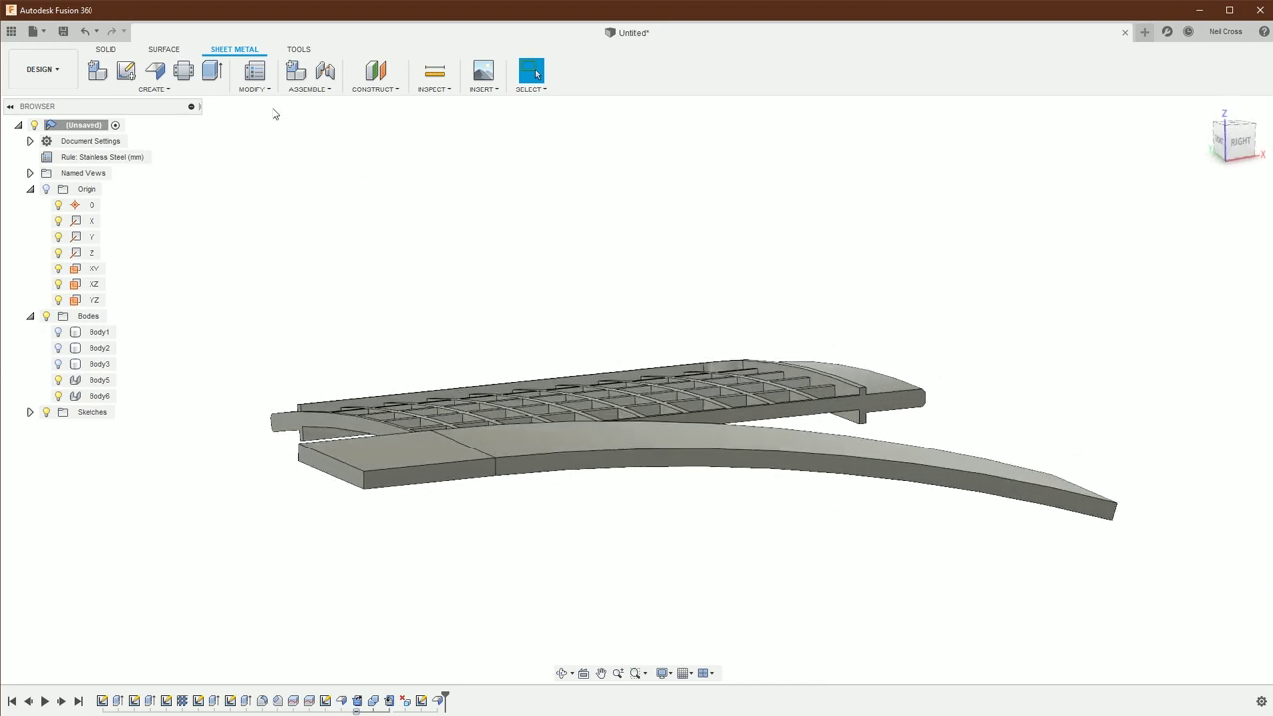
click(253, 89)
click(264, 105)
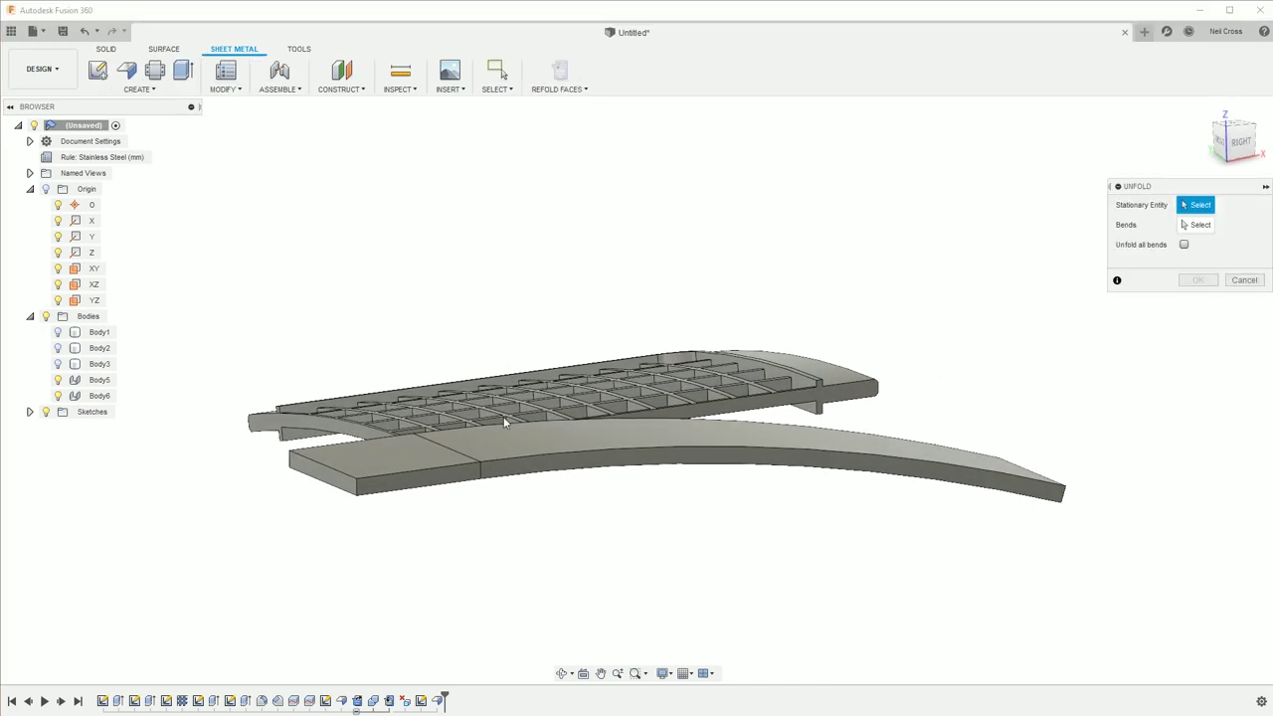
click(361, 448)
click(657, 442)
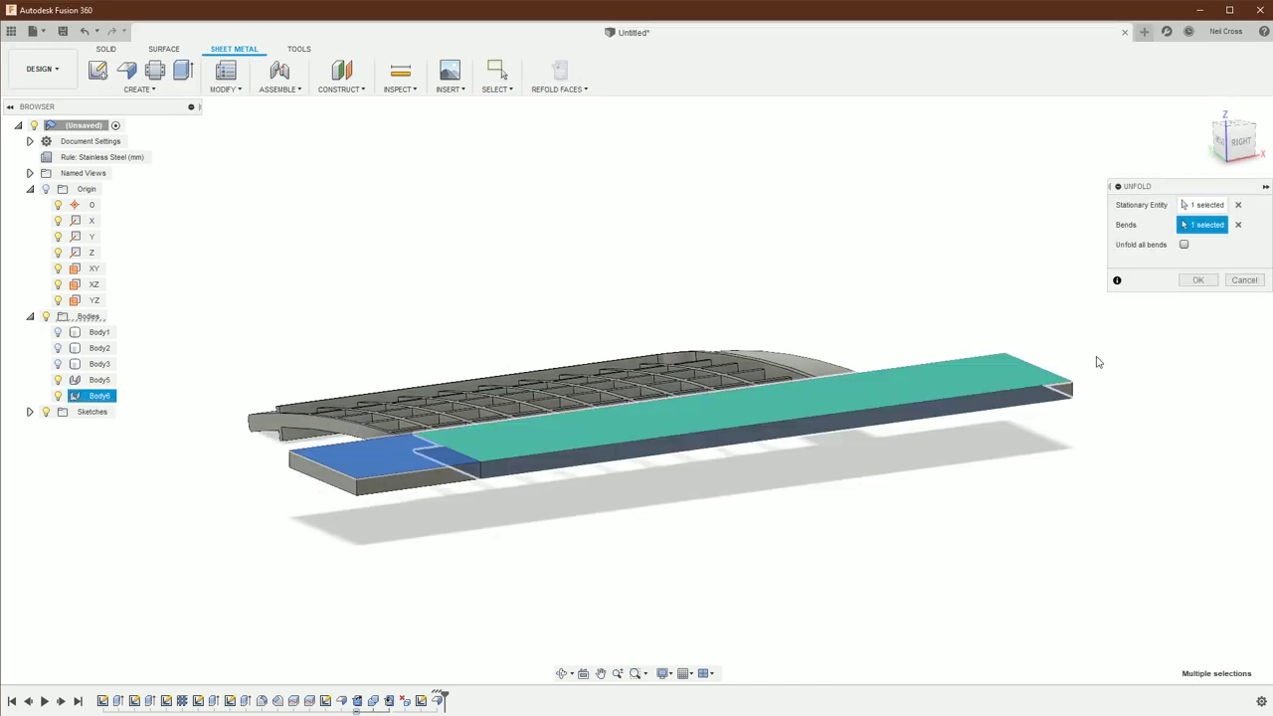
click(1200, 284)
Step: Combine the quadrant and the unfolded flange with a Join operation, and refold the faces to bend the quadrant along its length
click(108, 48)
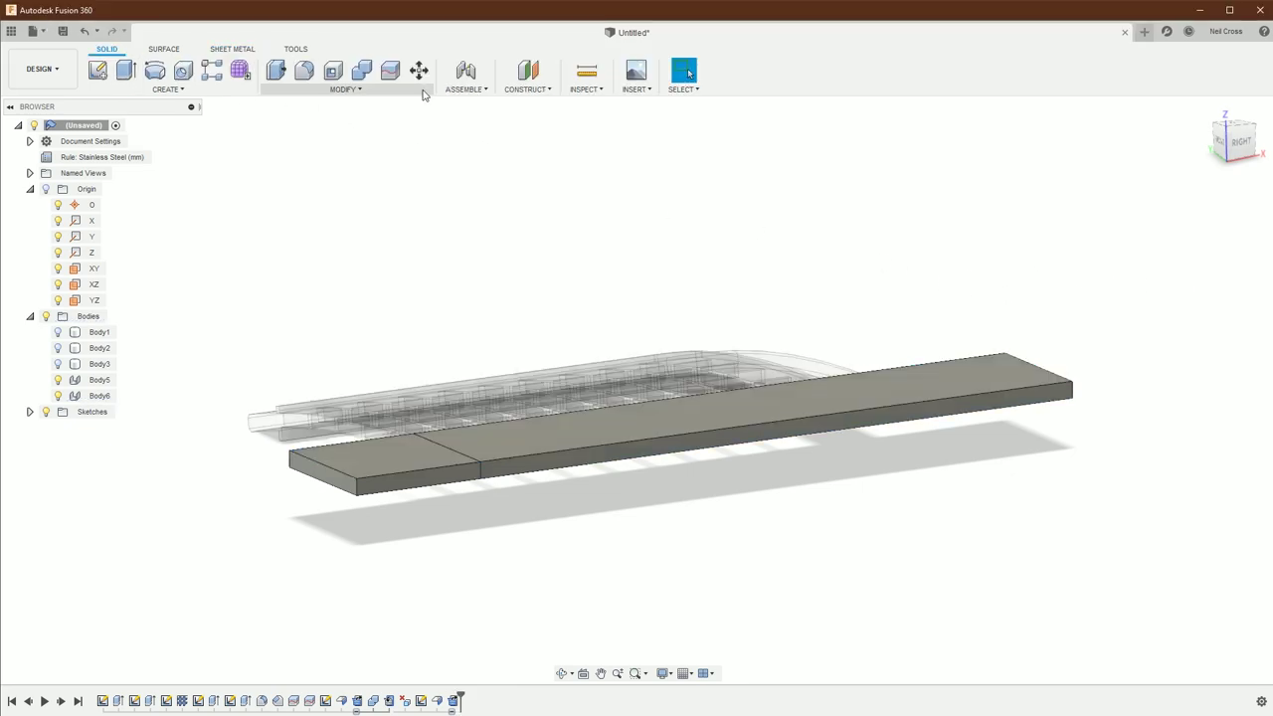
click(361, 70)
click(540, 416)
click(541, 415)
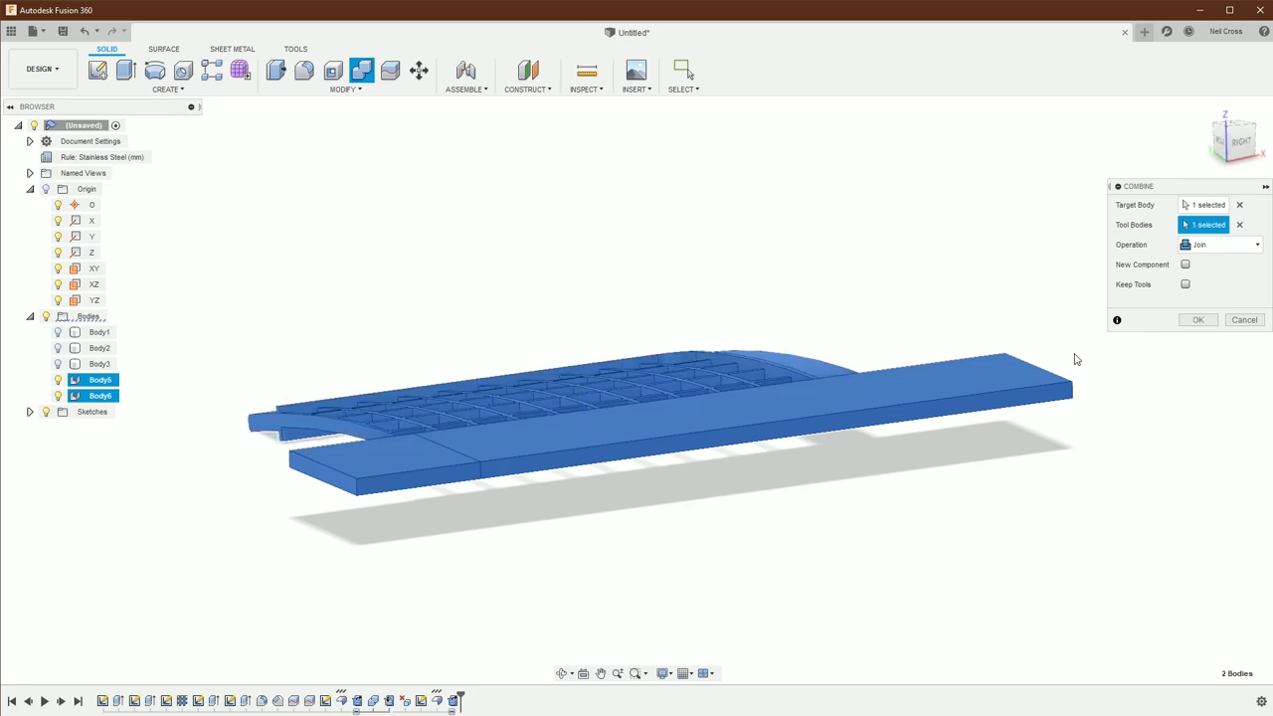
click(1198, 319)
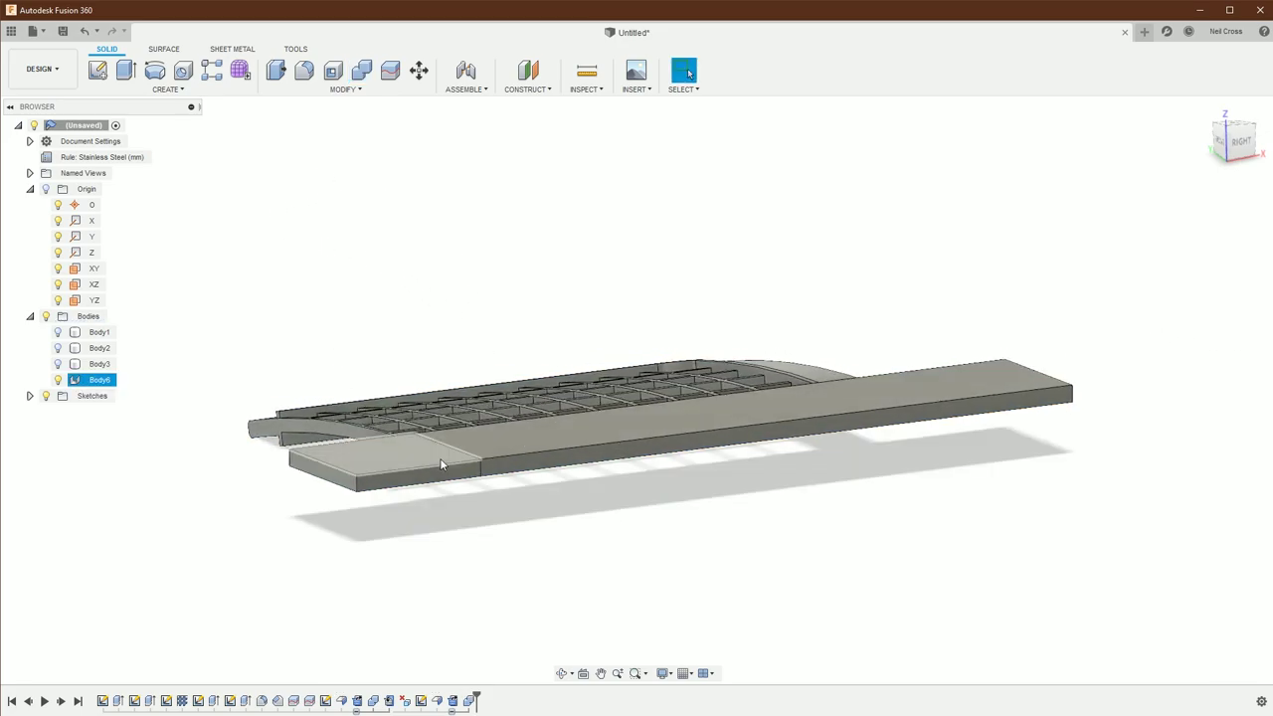
click(233, 49)
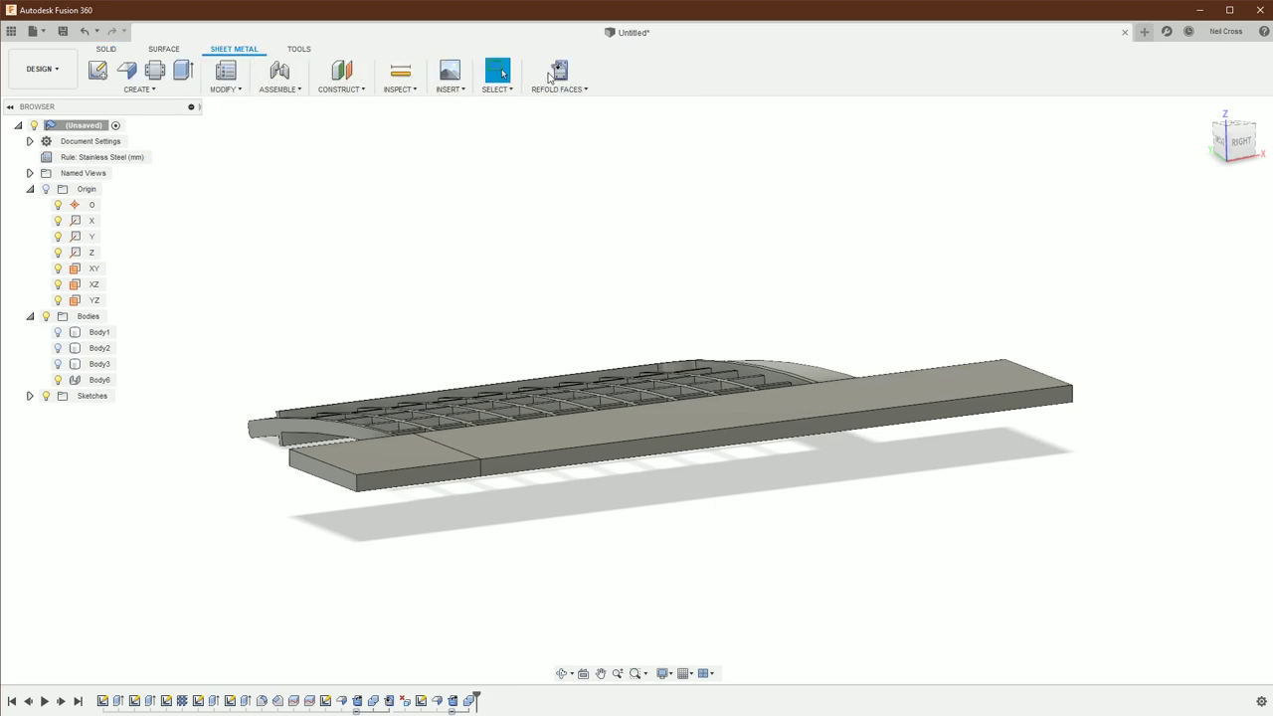
shift+middle_drag(617, 192, 973, 394)
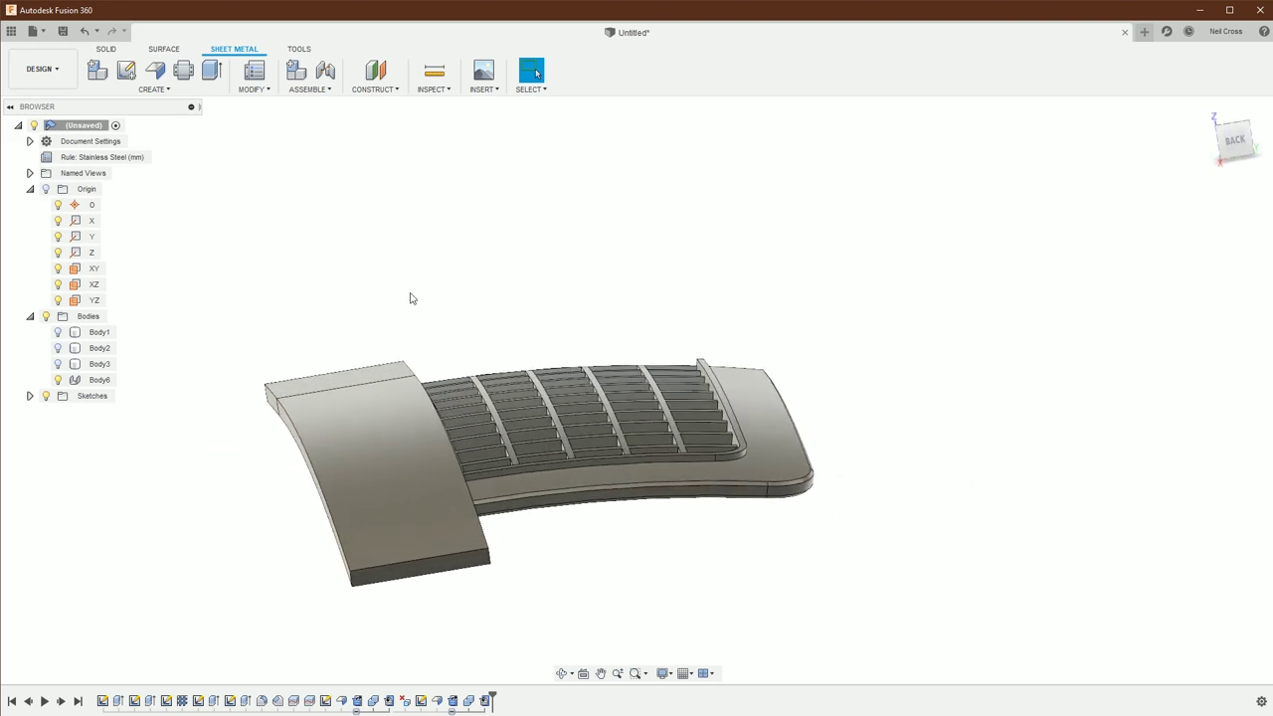
Step: Delete all faces of the curved flange strip and its flat end section from the joined body, keeping only the quadrant
click(108, 50)
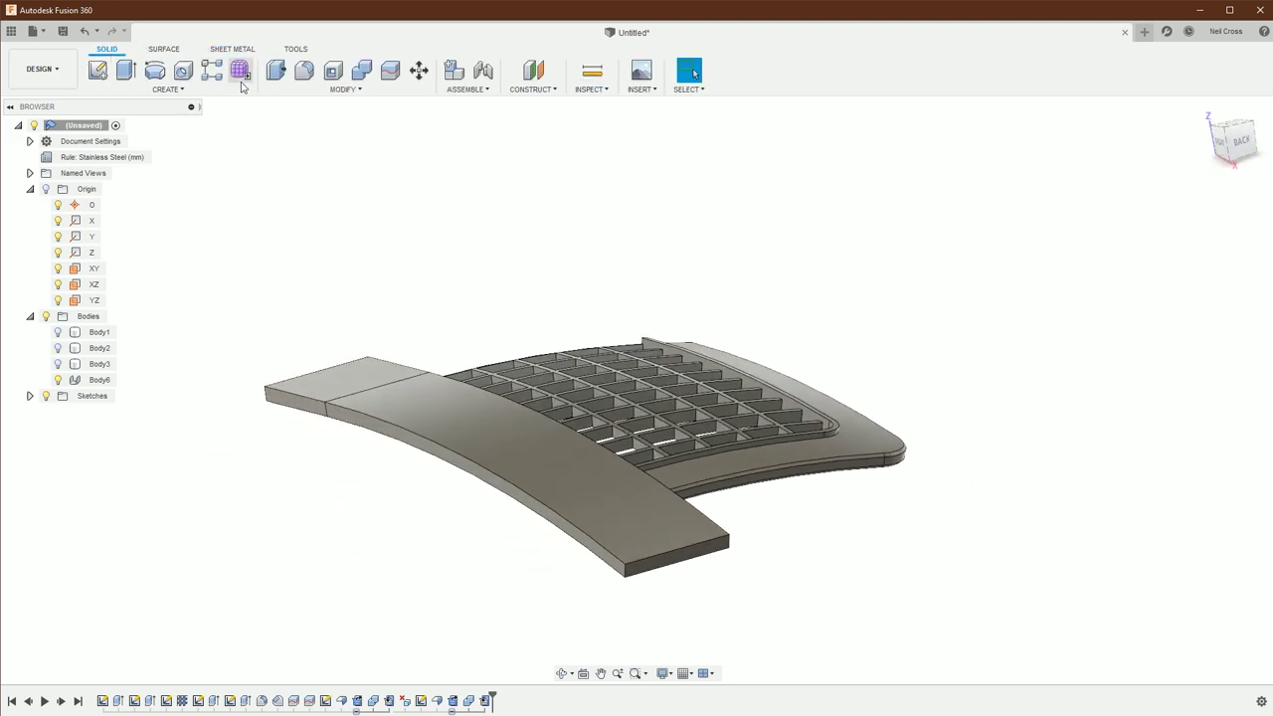
click(350, 89)
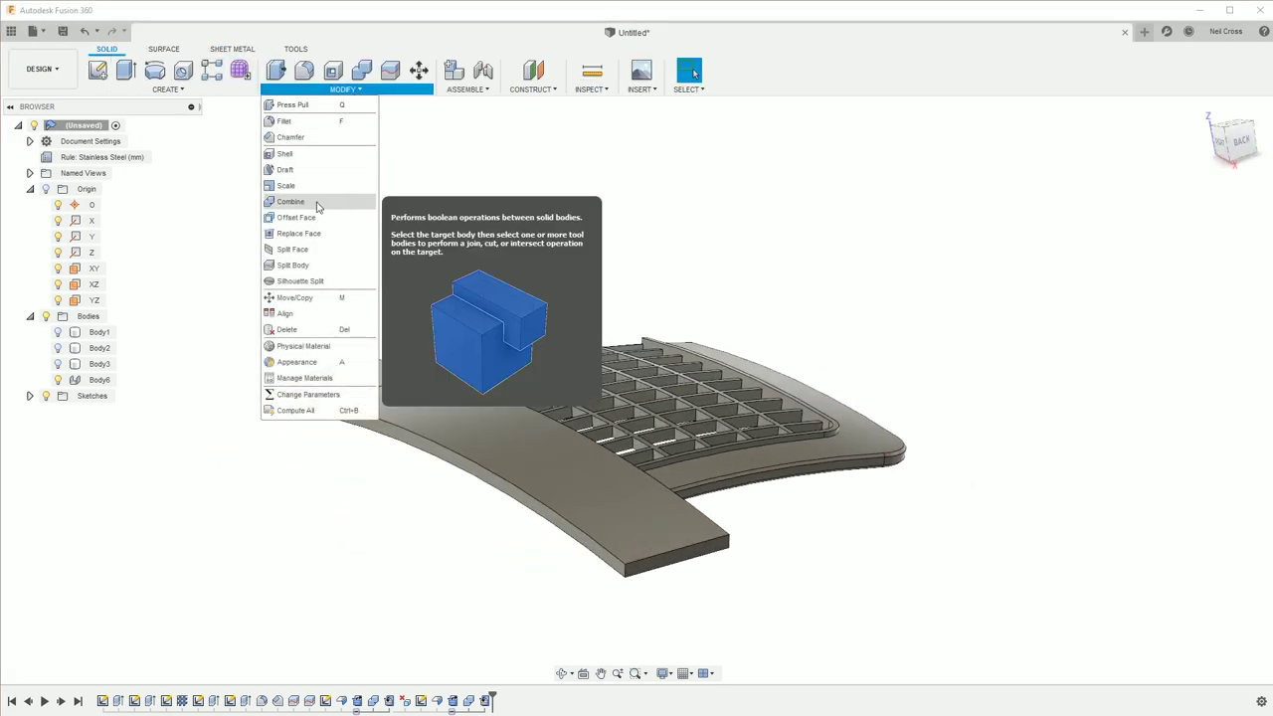
click(286, 329)
click(527, 452)
click(343, 392)
shift+middle_drag(738, 614, 697, 527)
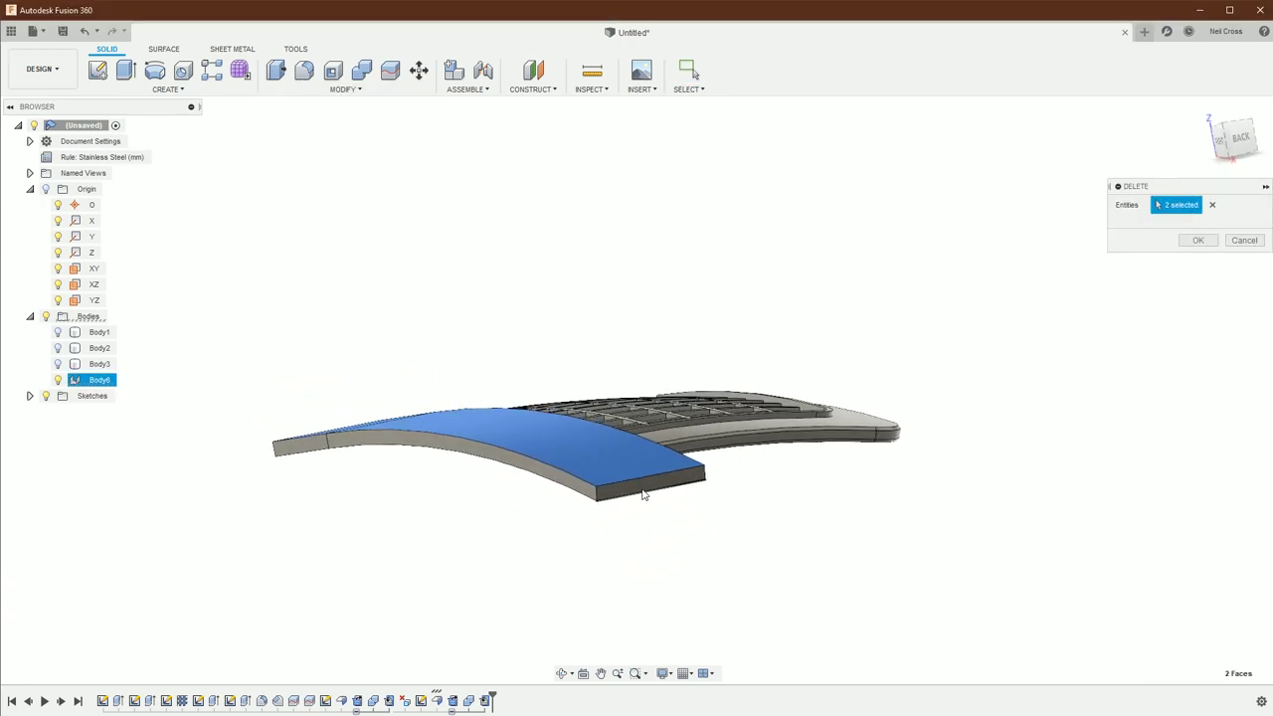
click(620, 490)
shift+middle_drag(577, 488, 686, 566)
click(681, 512)
click(681, 511)
click(600, 506)
shift+middle_drag(758, 594, 1094, 577)
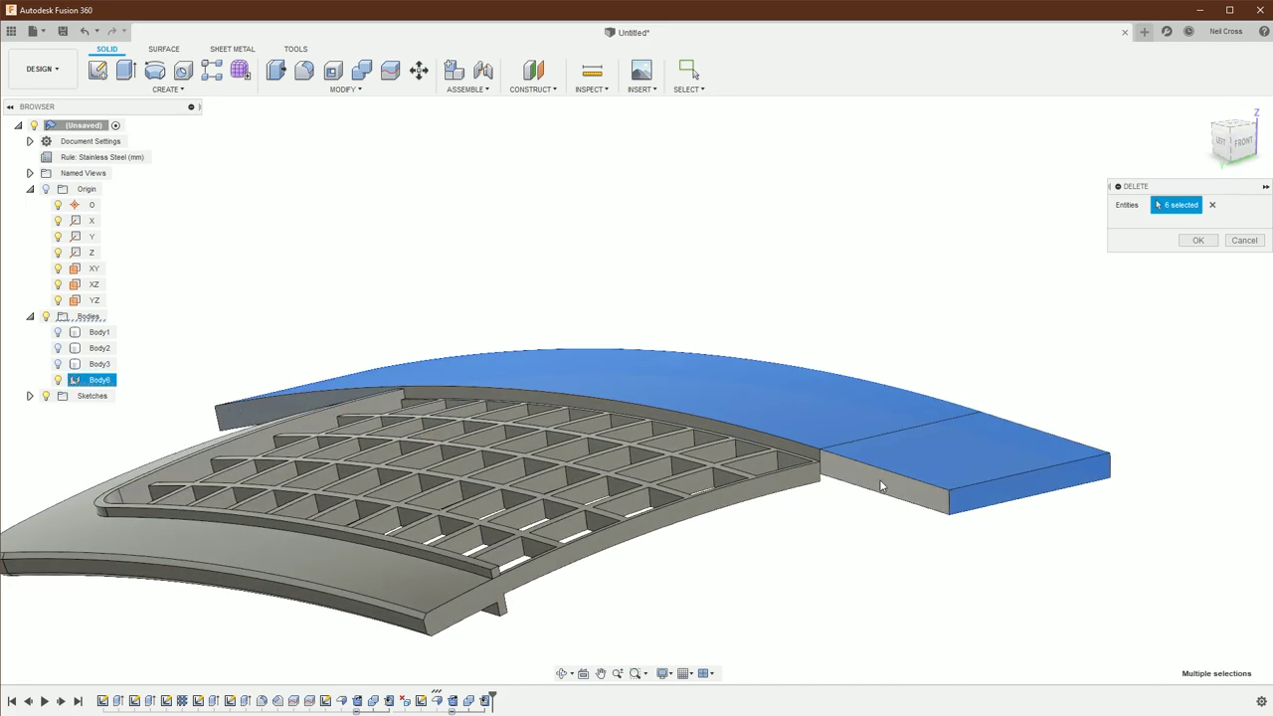
click(796, 450)
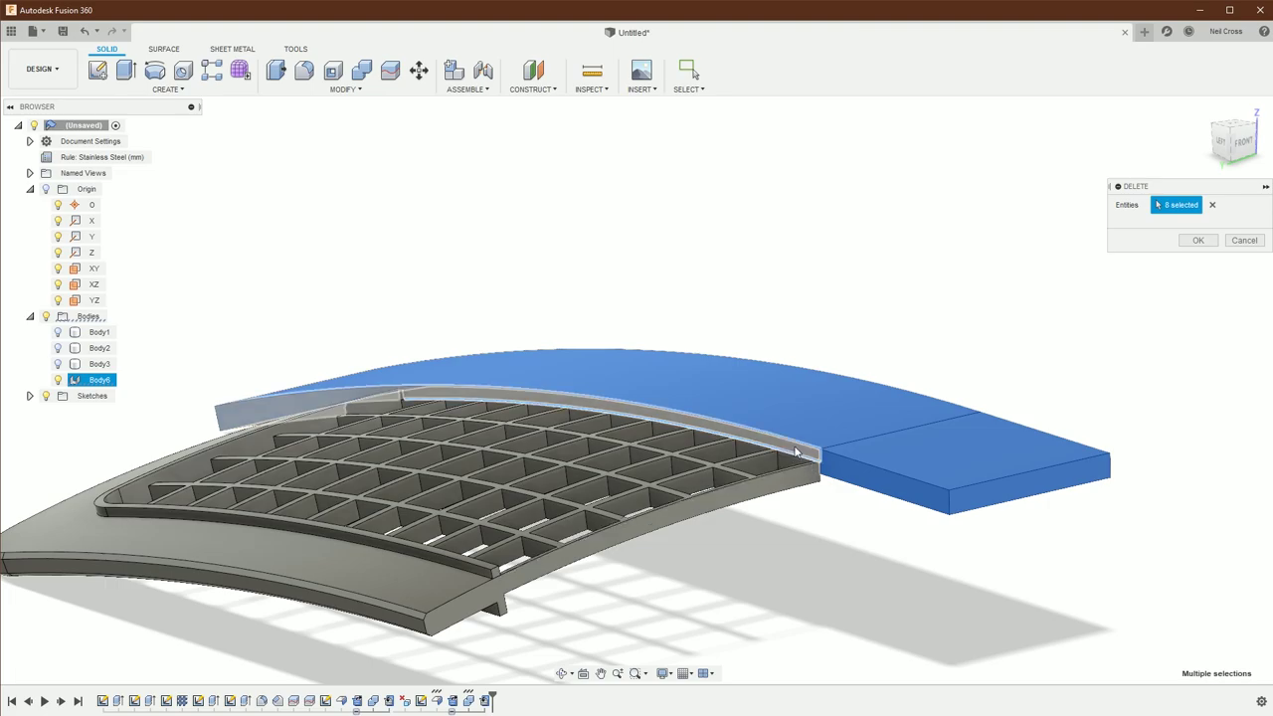
click(795, 451)
click(805, 450)
shift+middle_drag(906, 525, 859, 394)
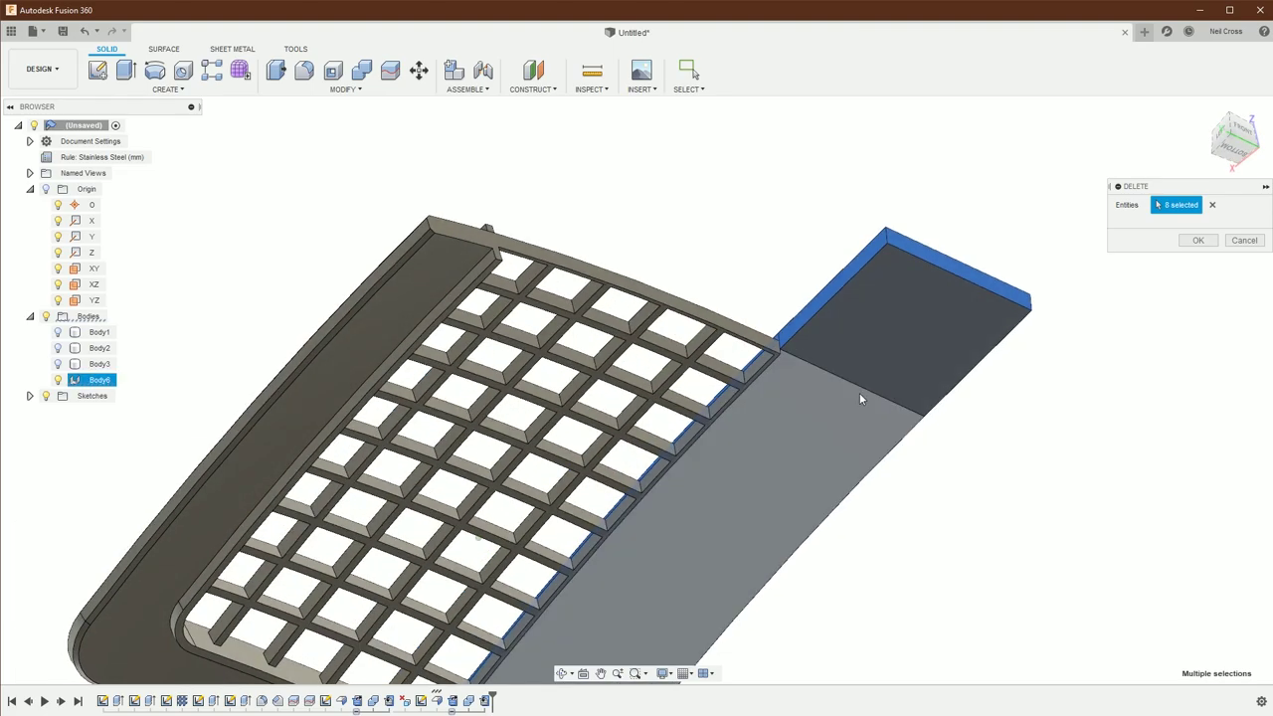
click(868, 374)
click(805, 454)
shift+middle_drag(805, 455, 1207, 284)
click(1198, 240)
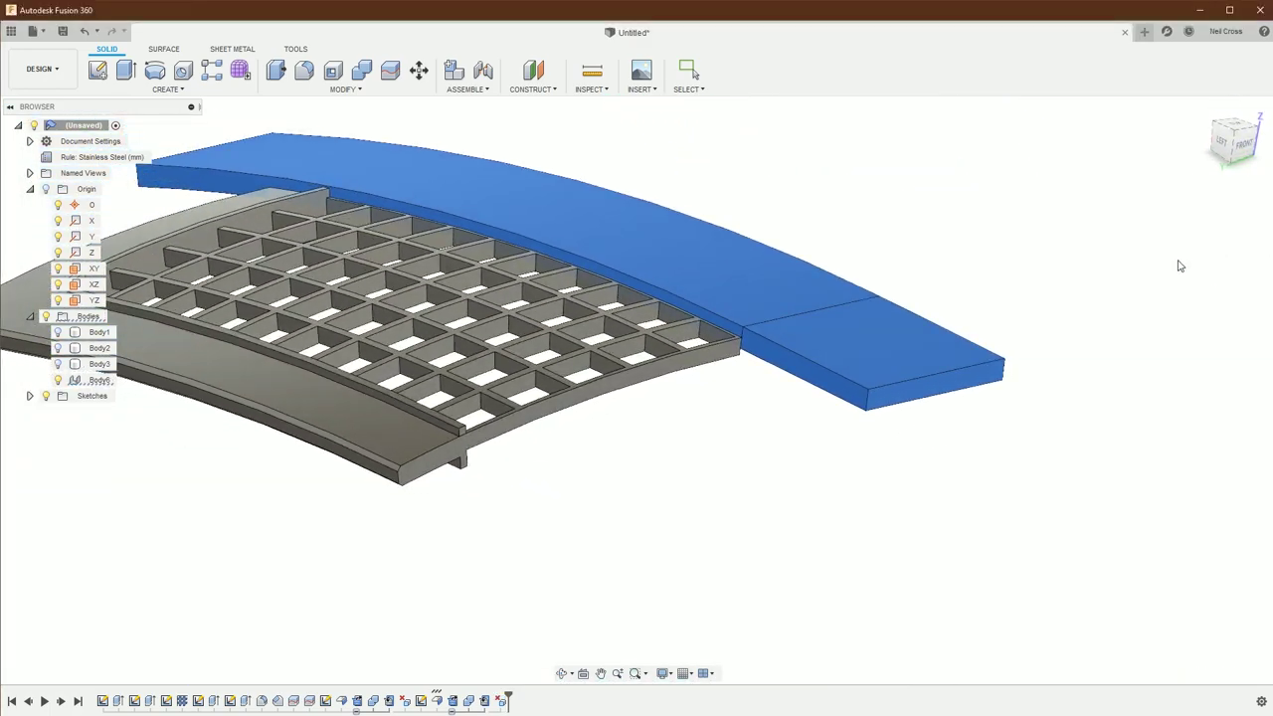
Step: Mirror the curved quadrant body about its short cut end face to create the adjoining quadrant
shift+middle_drag(759, 381, 612, 361)
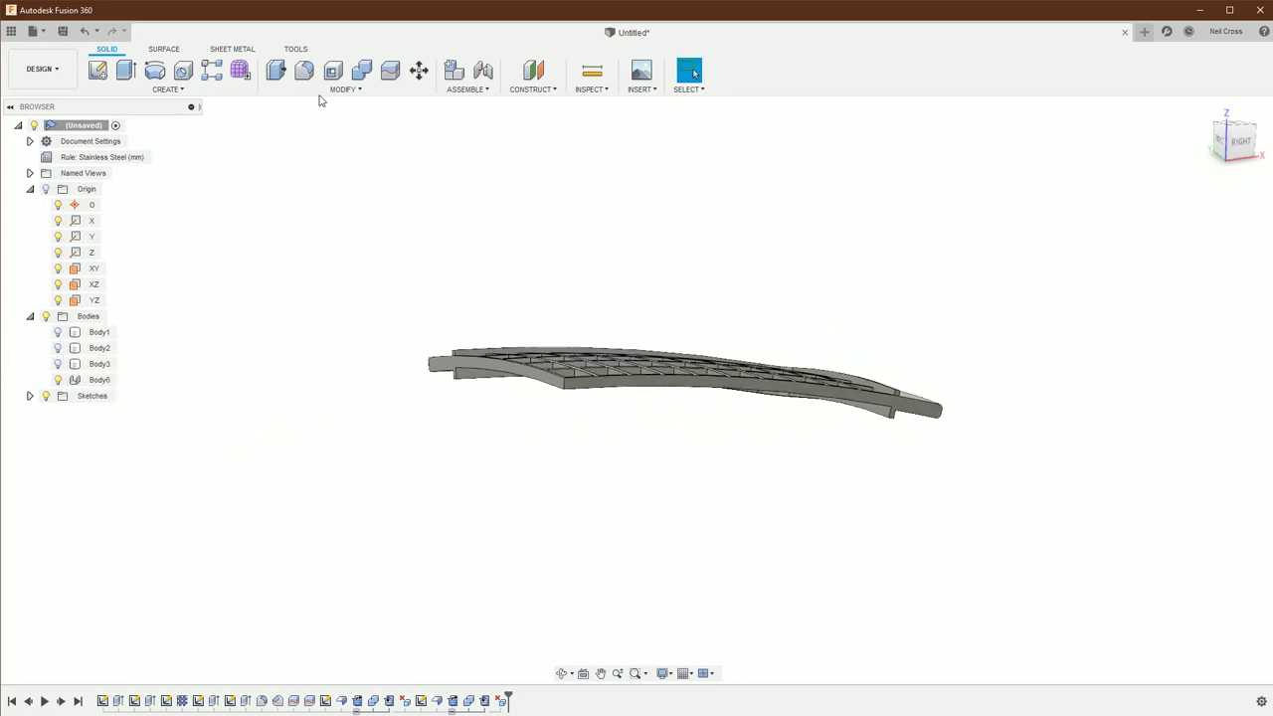
click(171, 90)
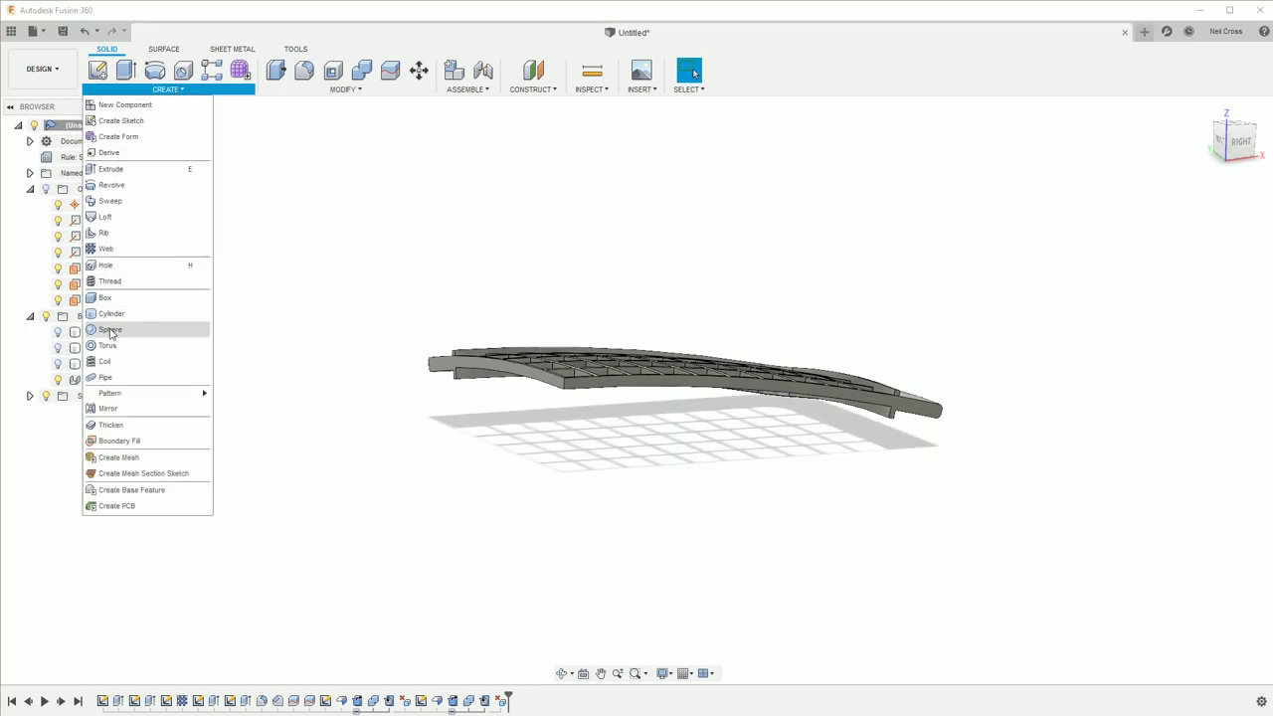
click(111, 417)
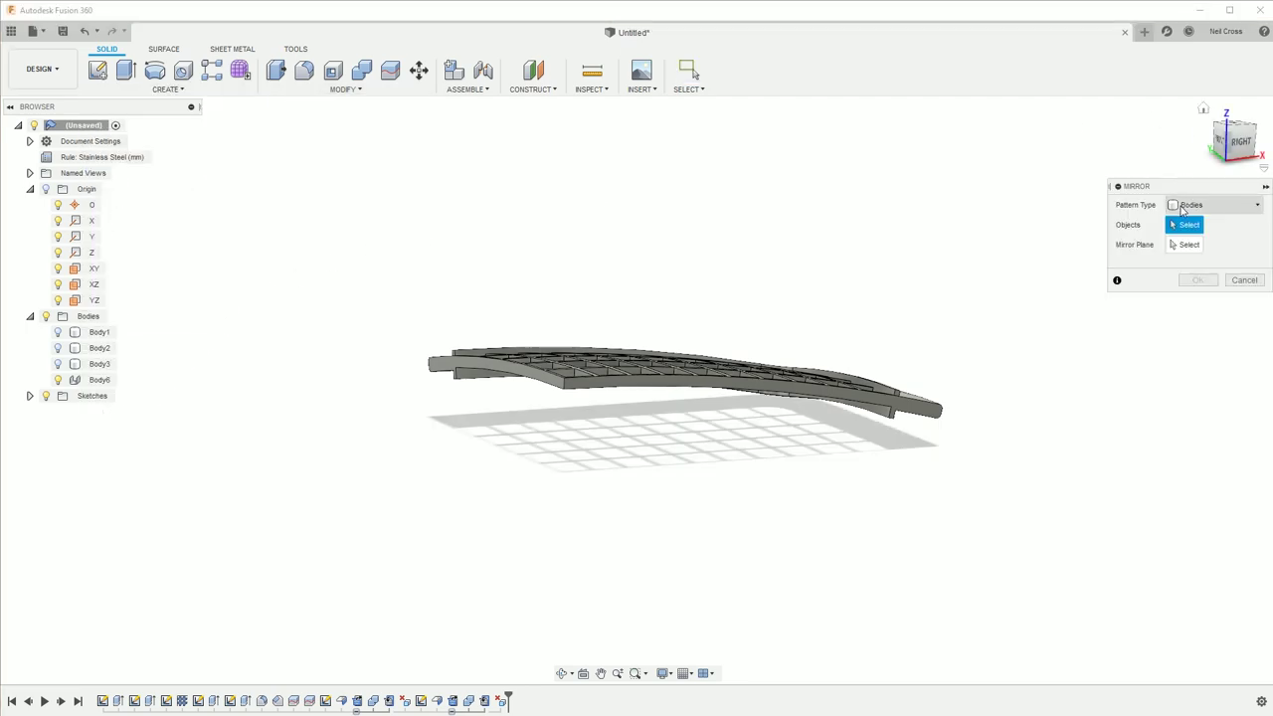
click(829, 378)
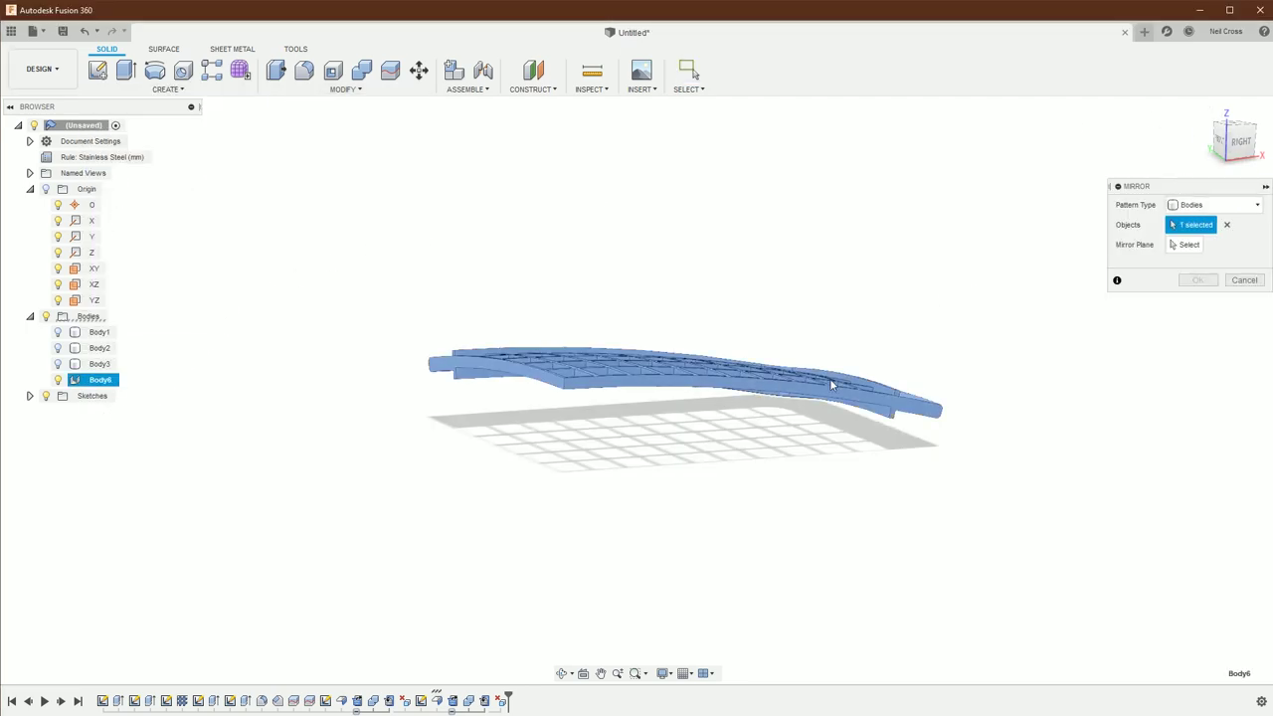
click(1190, 243)
click(617, 357)
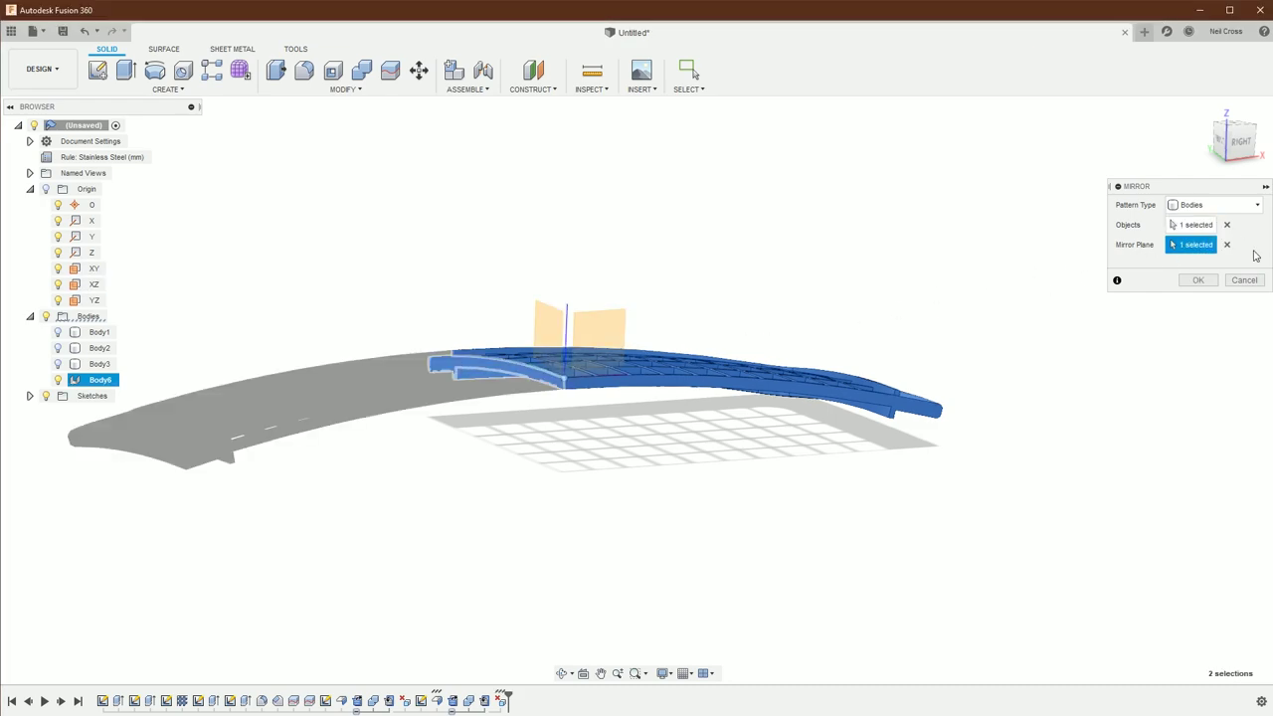
click(1198, 280)
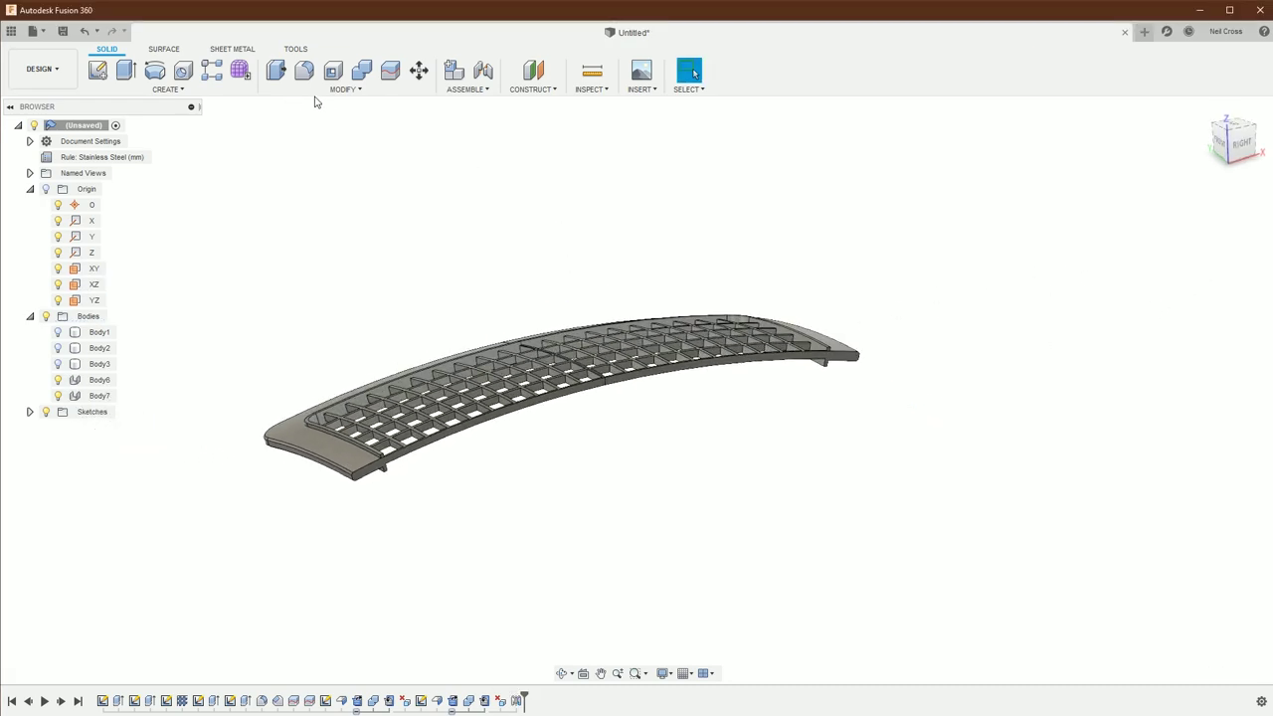
Step: Combine the two mirrored quadrants with a Join operation to form one half of the plate
click(360, 73)
click(616, 352)
click(551, 383)
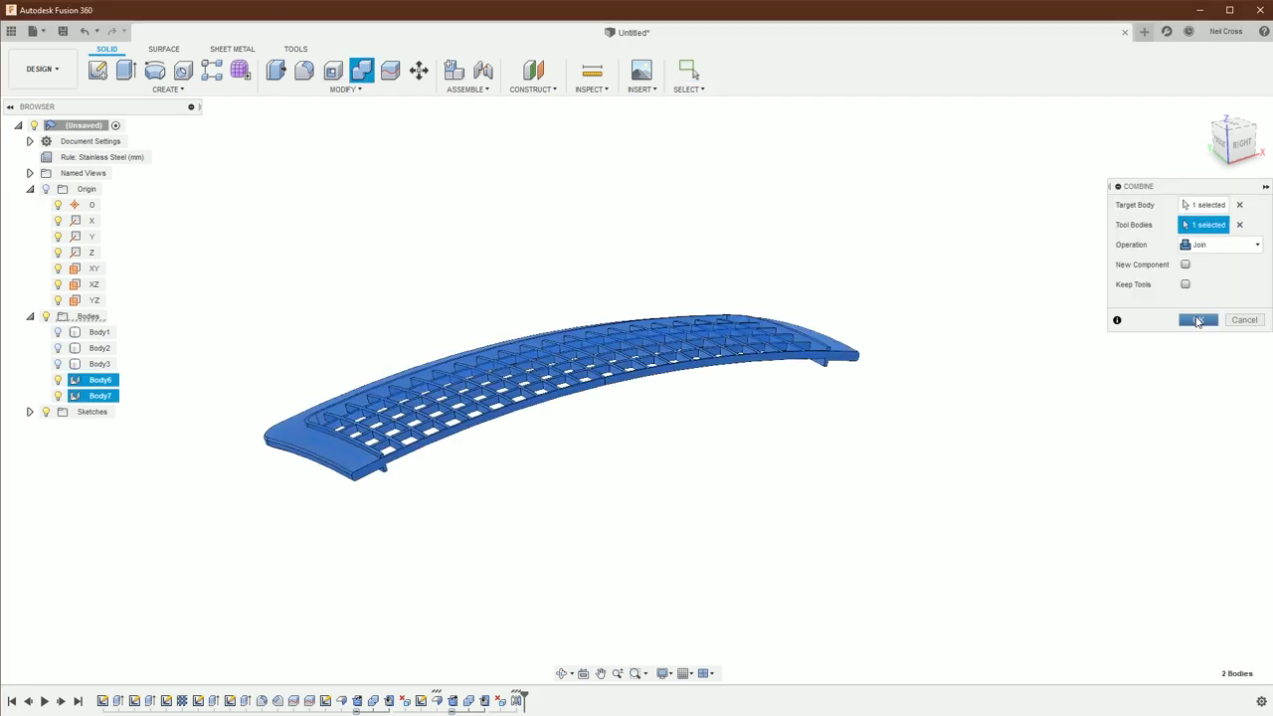
click(1199, 321)
Step: Mirror the joined half plate about its long cut side face to create the opposite half
click(219, 91)
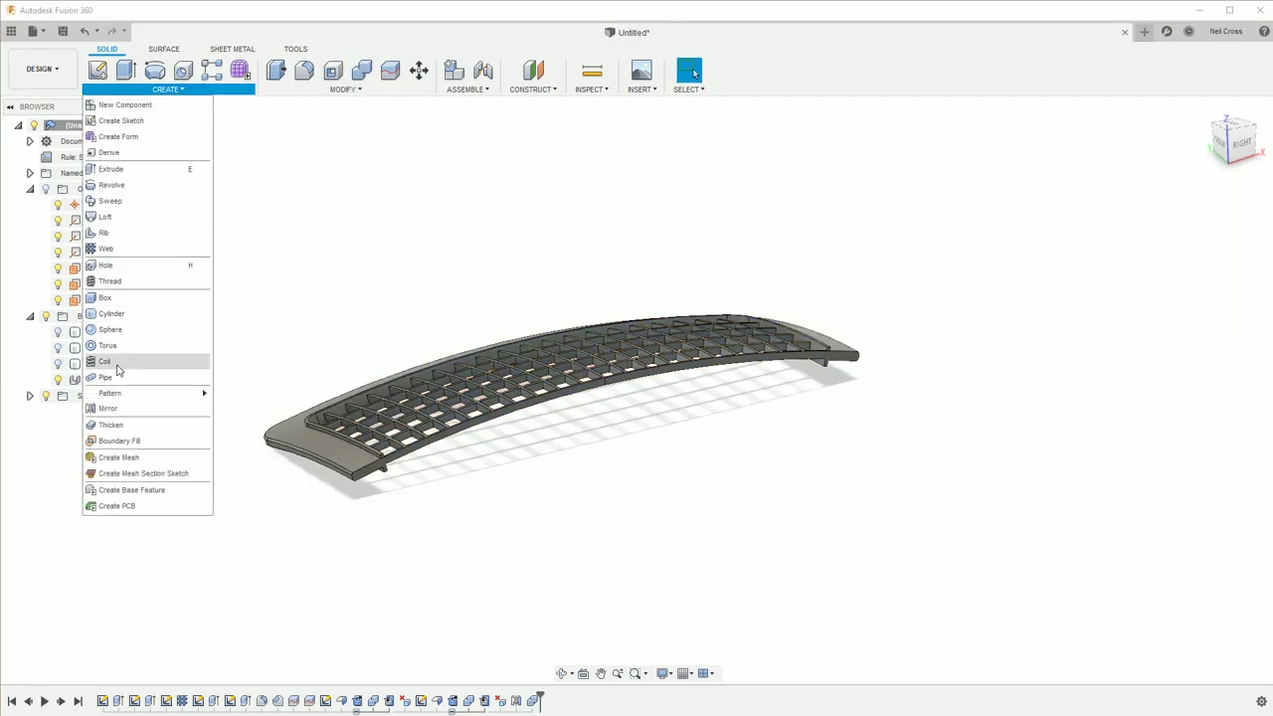
click(123, 408)
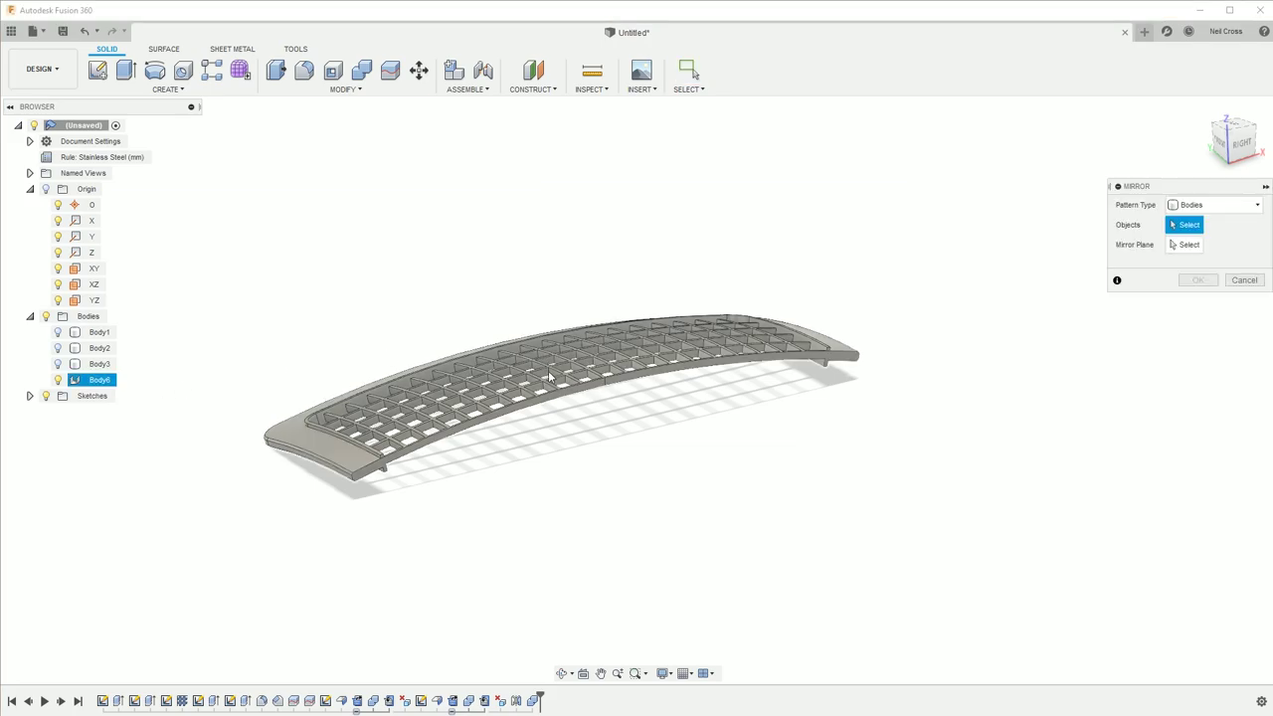
click(1179, 246)
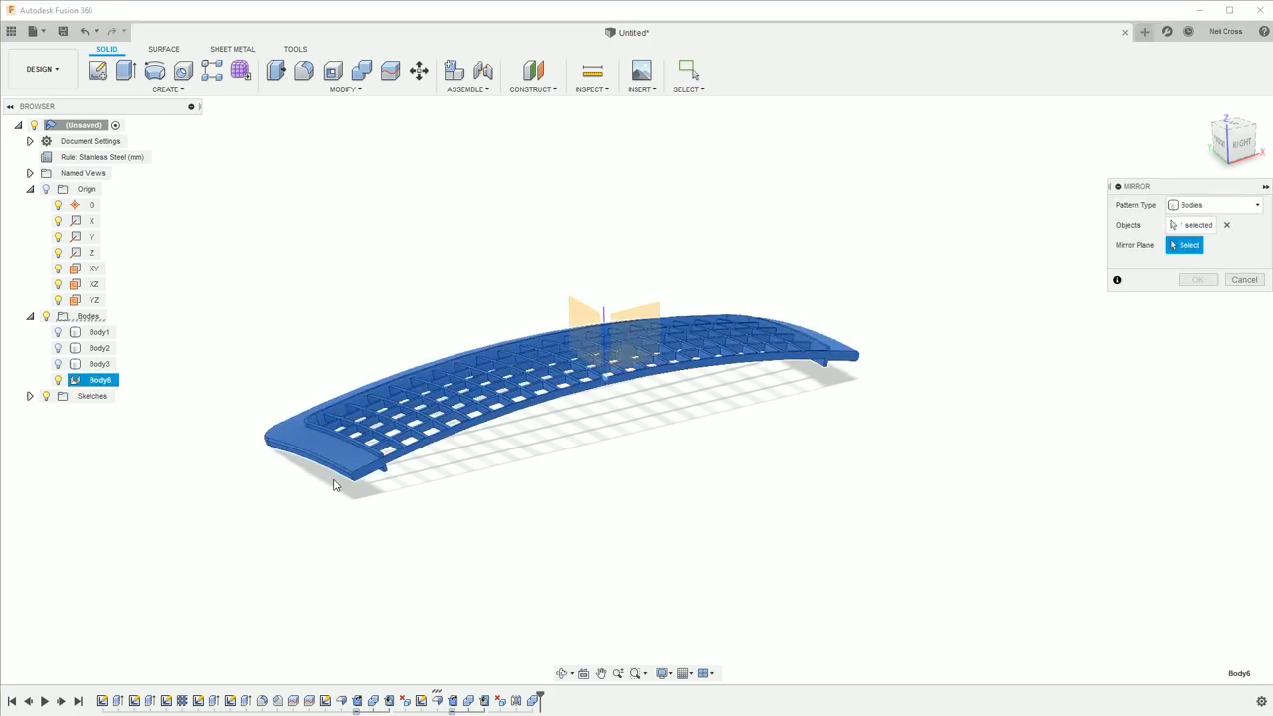
click(609, 401)
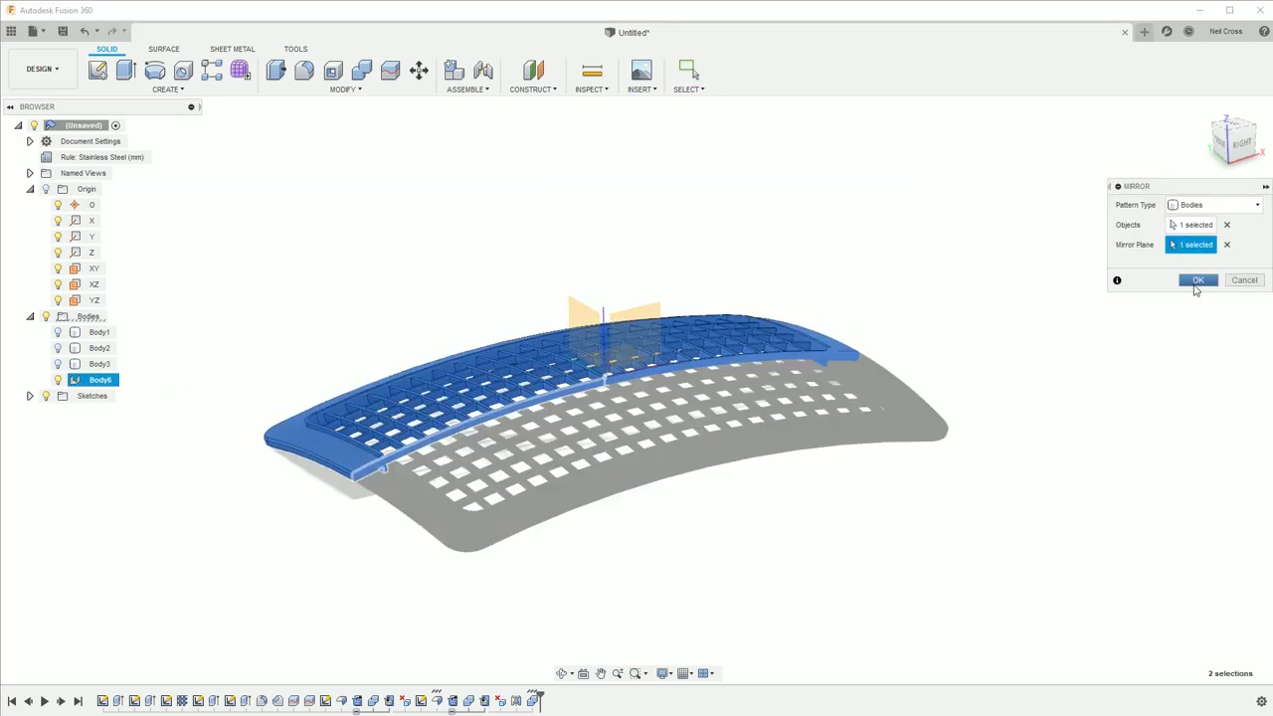
click(1198, 280)
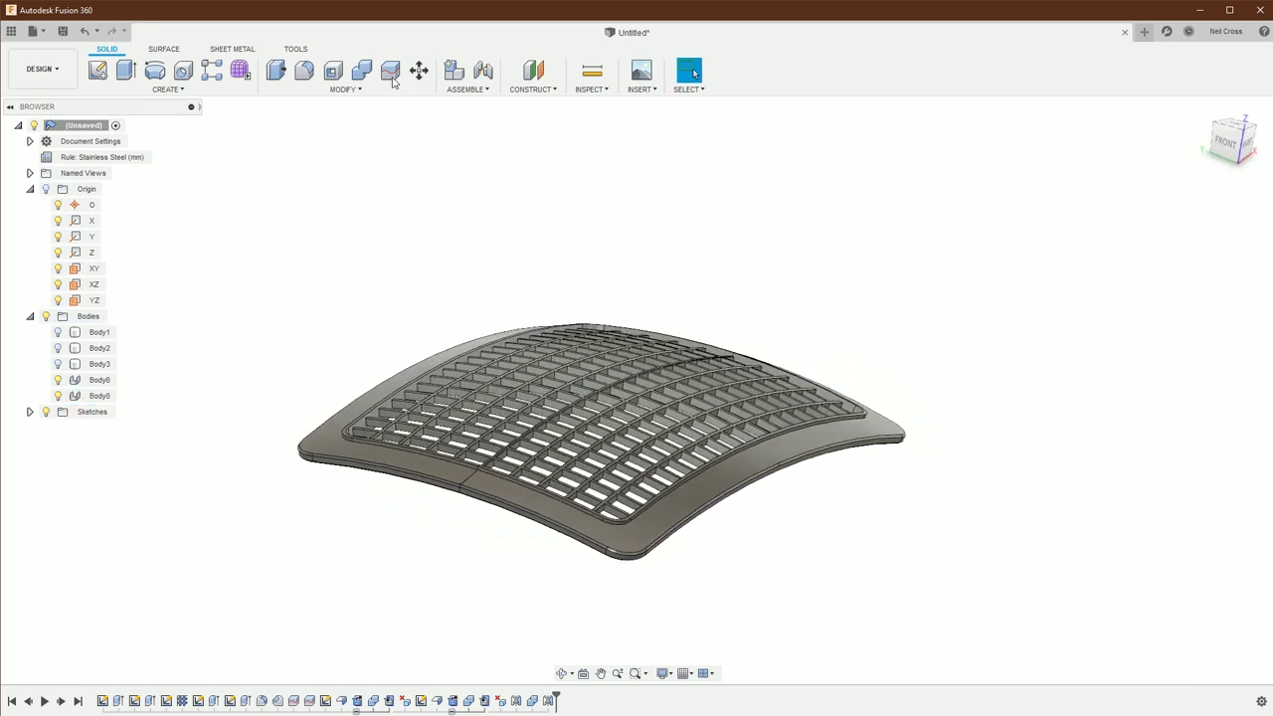
Step: Combine the two plate halves with a Join operation into one full grille body
click(362, 70)
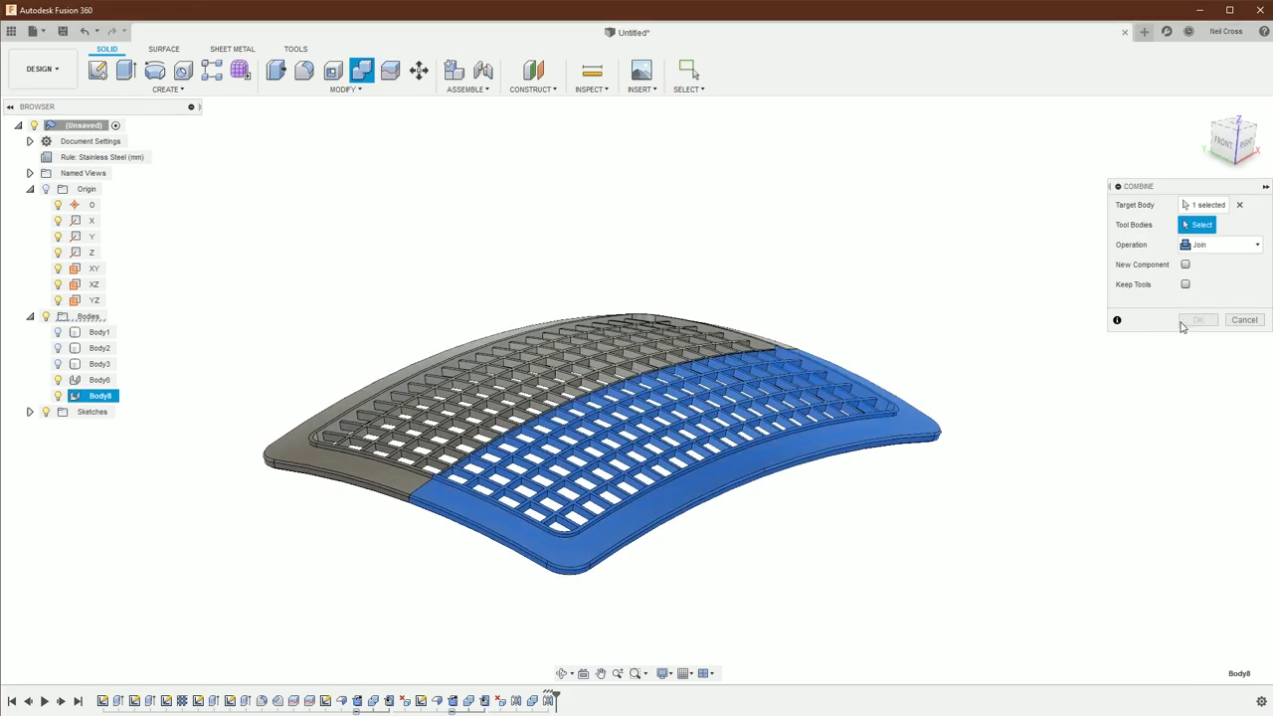
click(734, 344)
click(1199, 319)
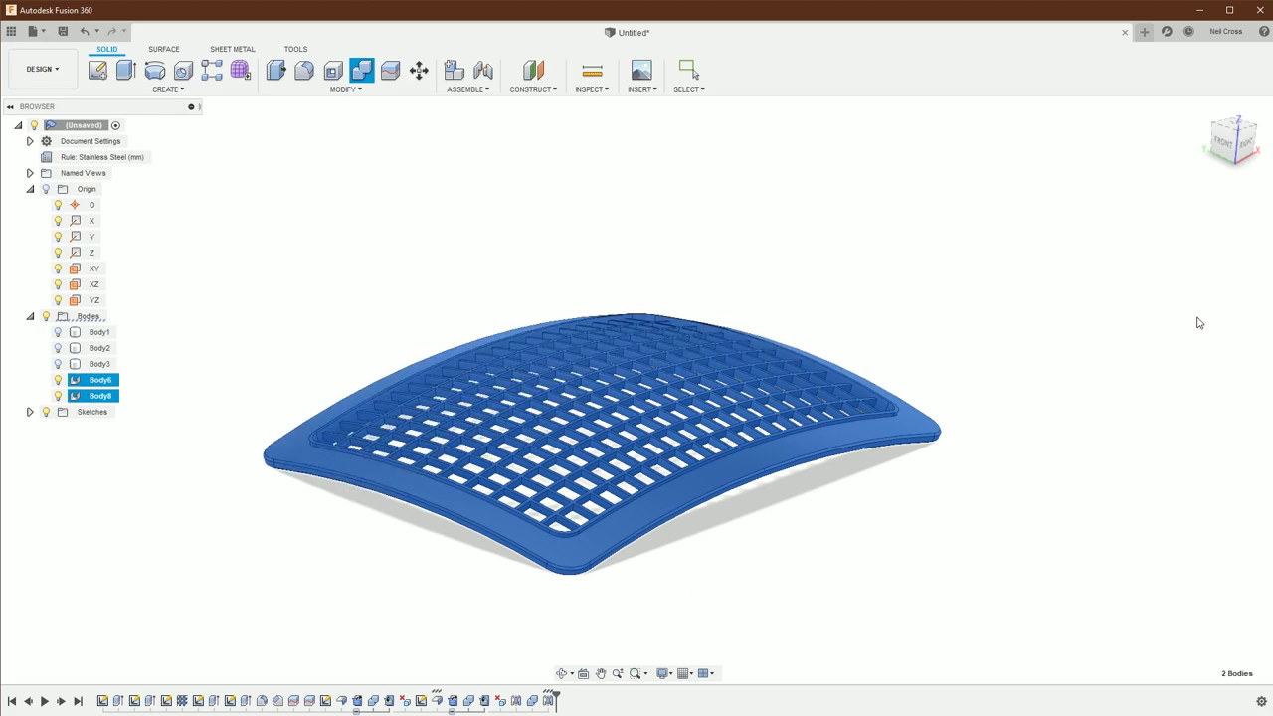
Step: Create a new component and boundary-fill the full grille body's cell into it as a New Body
shift+middle_drag(623, 455, 225, 285)
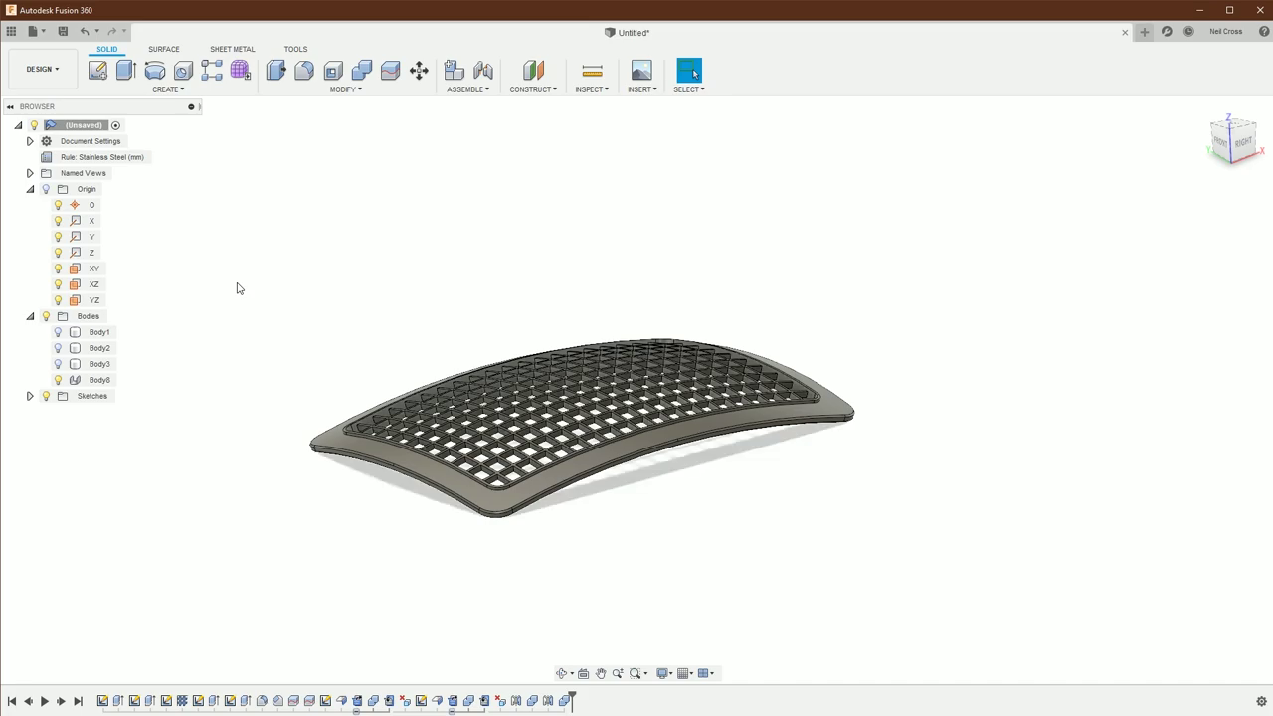
right_click(90, 127)
click(111, 134)
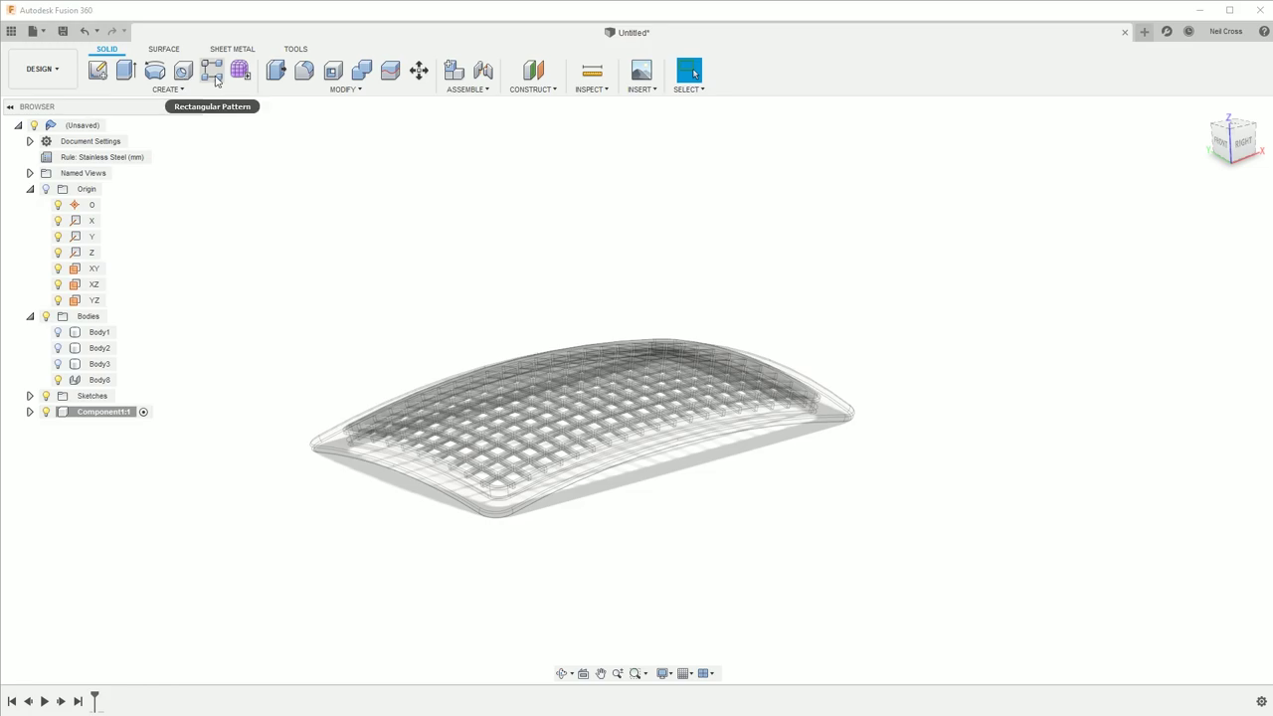
click(174, 91)
click(105, 444)
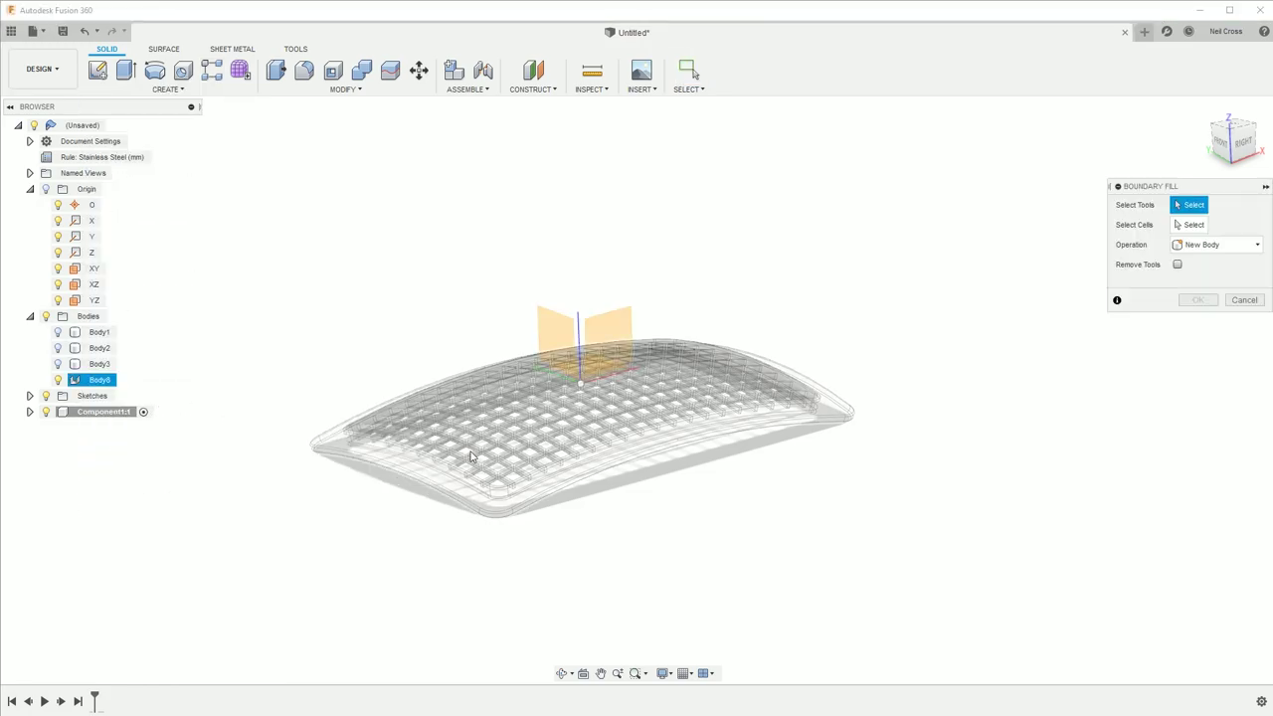
click(1189, 224)
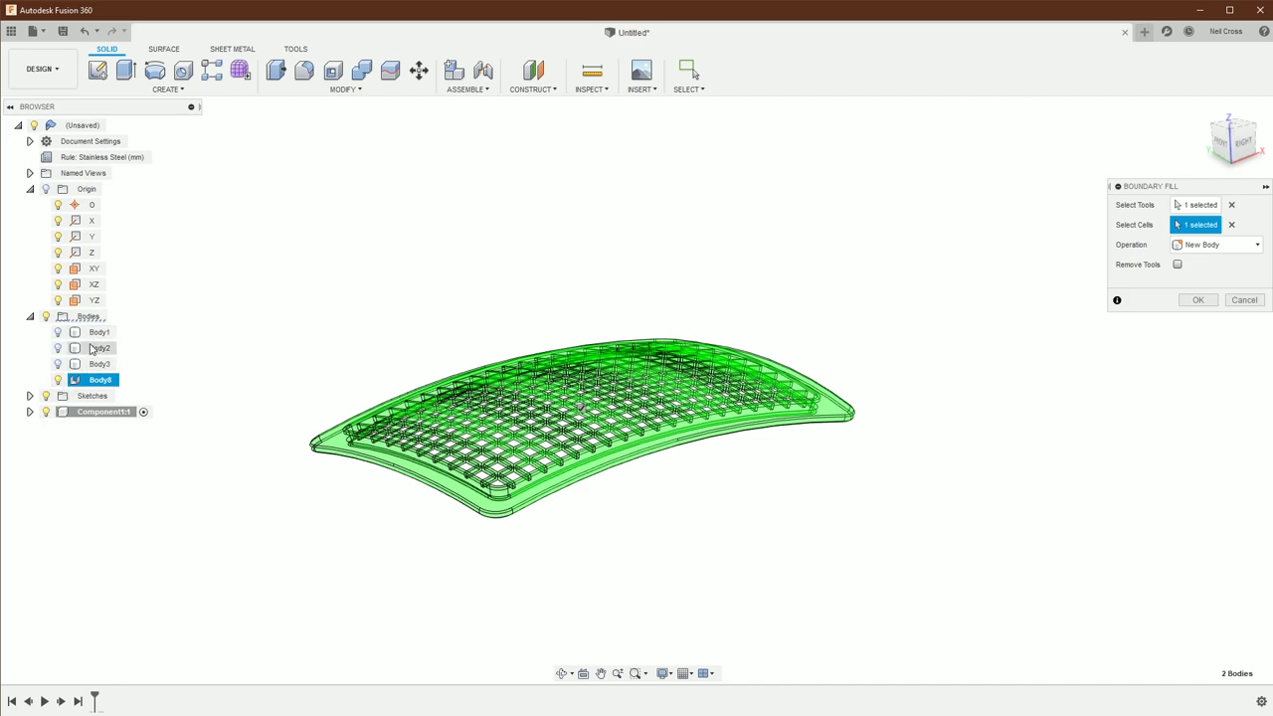
click(1197, 301)
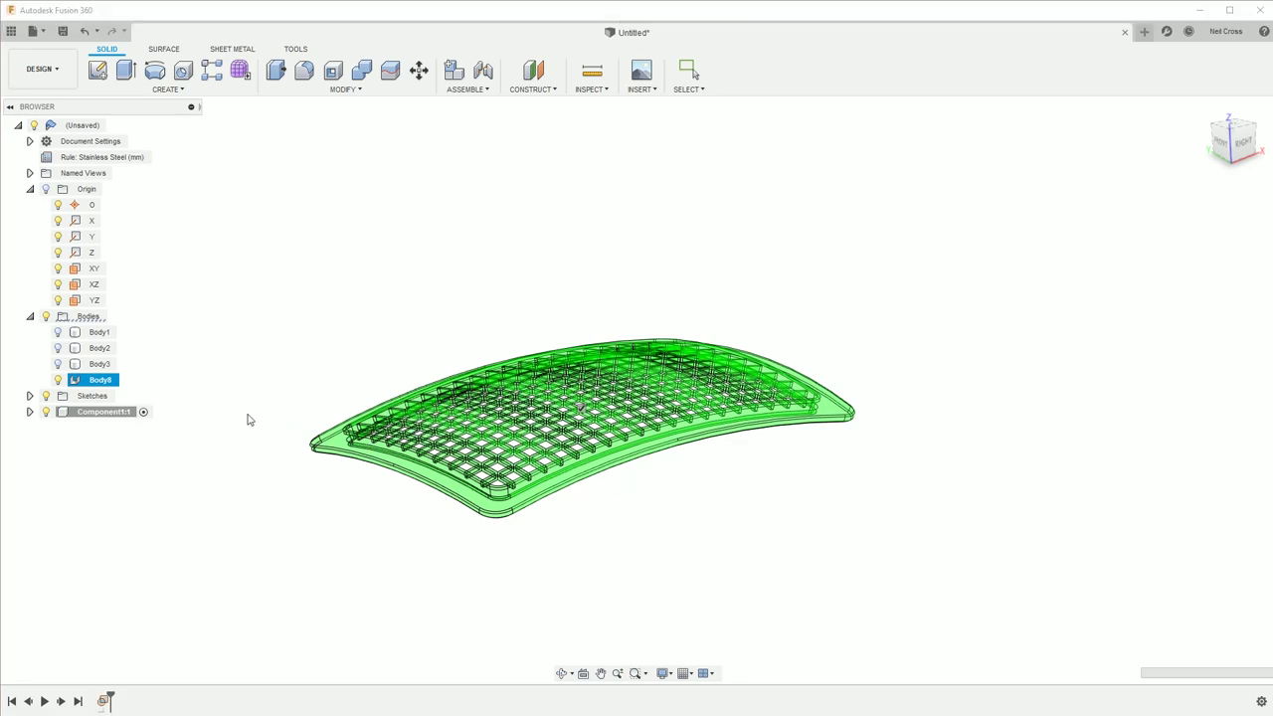
Step: Apply the Stainless Steel physical material from the Fusion 360 Material Library to the new component's grille plate
click(97, 416)
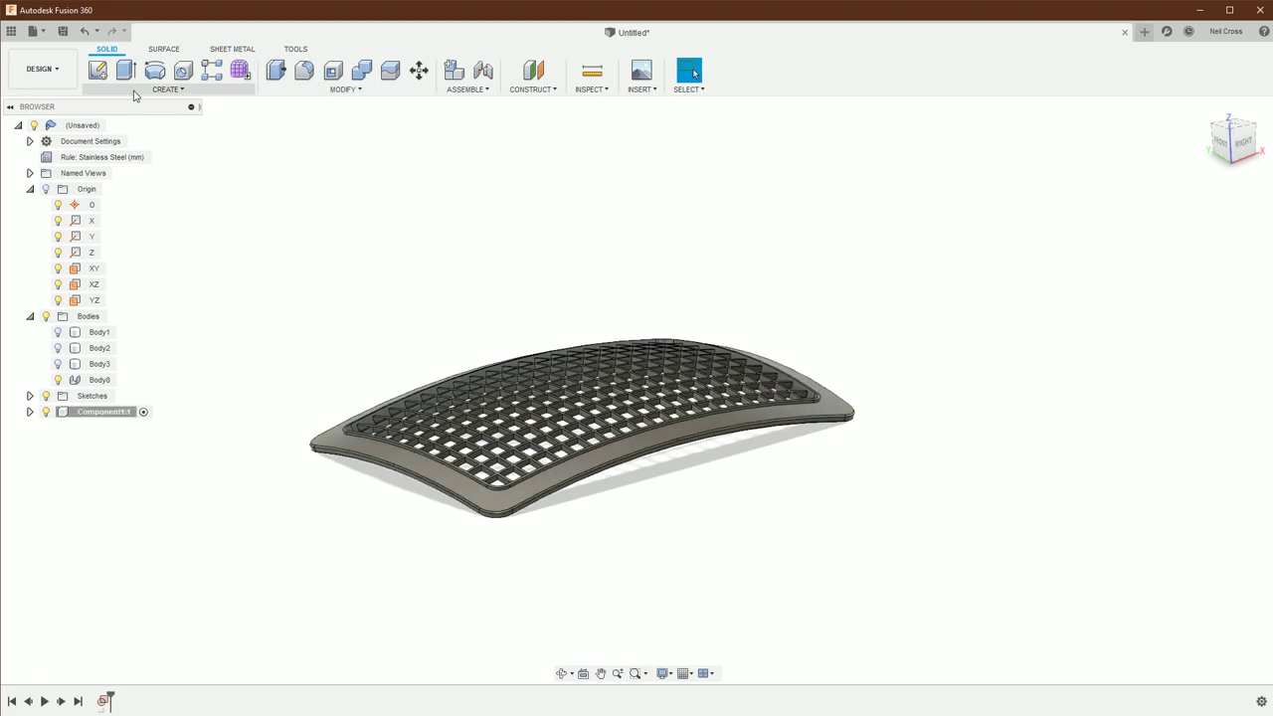
click(318, 88)
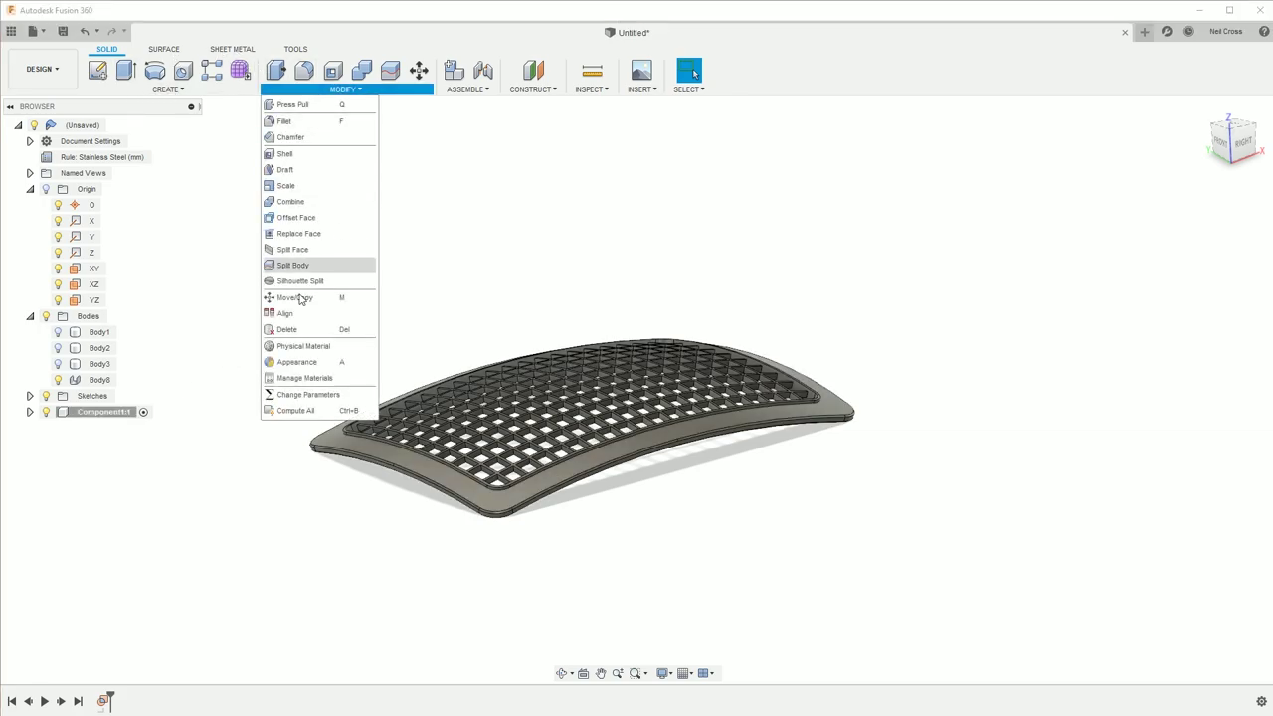
click(316, 346)
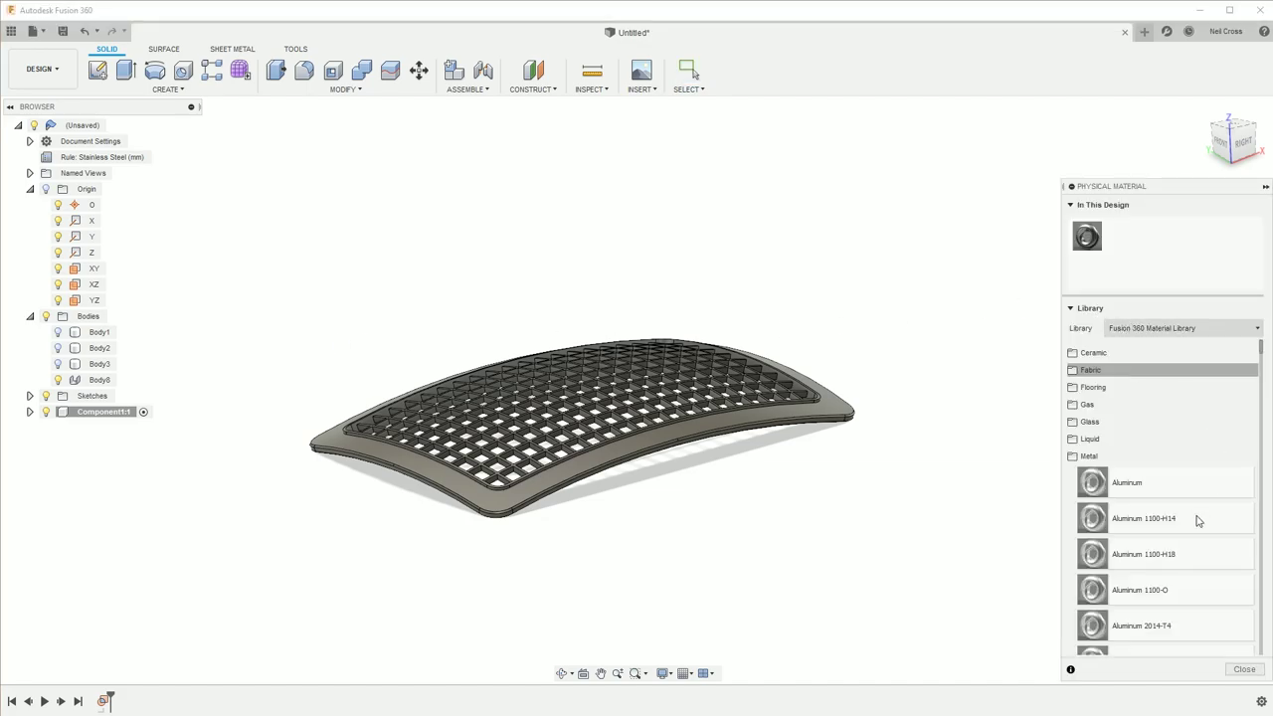
scroll(1125, 500, down, 6)
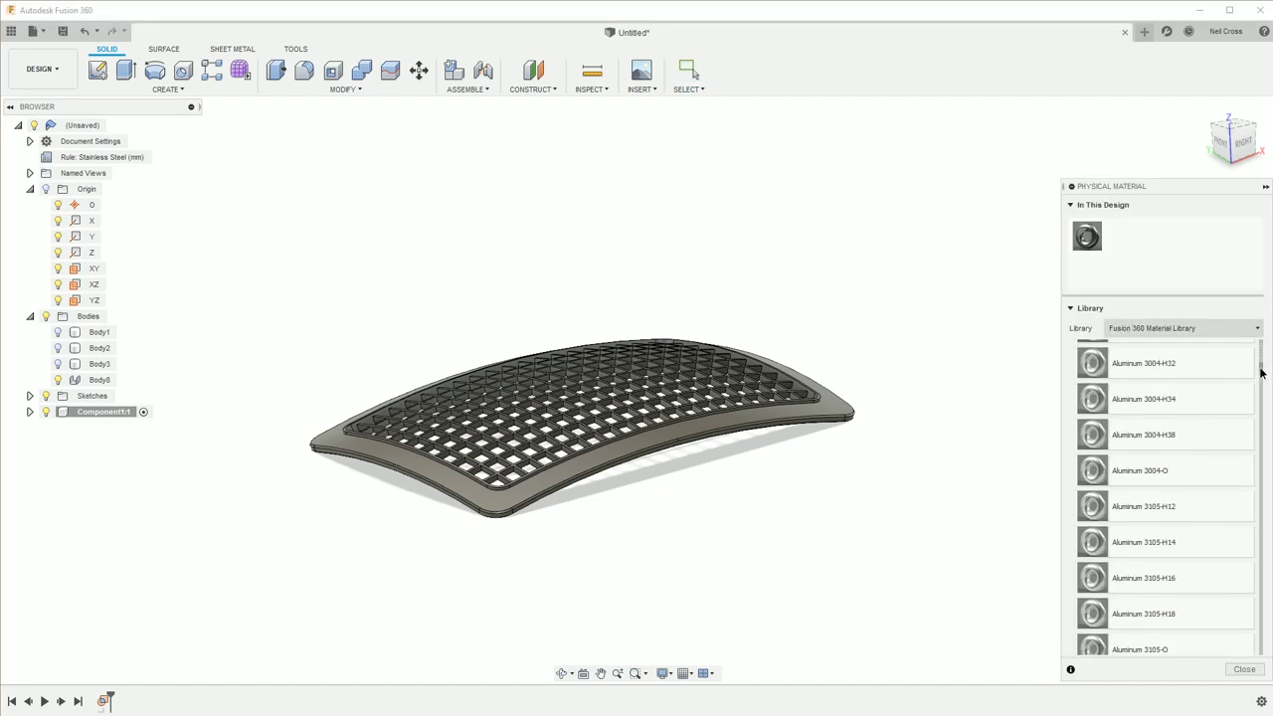
mouse_move(1262, 372)
mouse_down()
mouse_move(1263, 504)
mouse_move(1259, 487)
mouse_up()
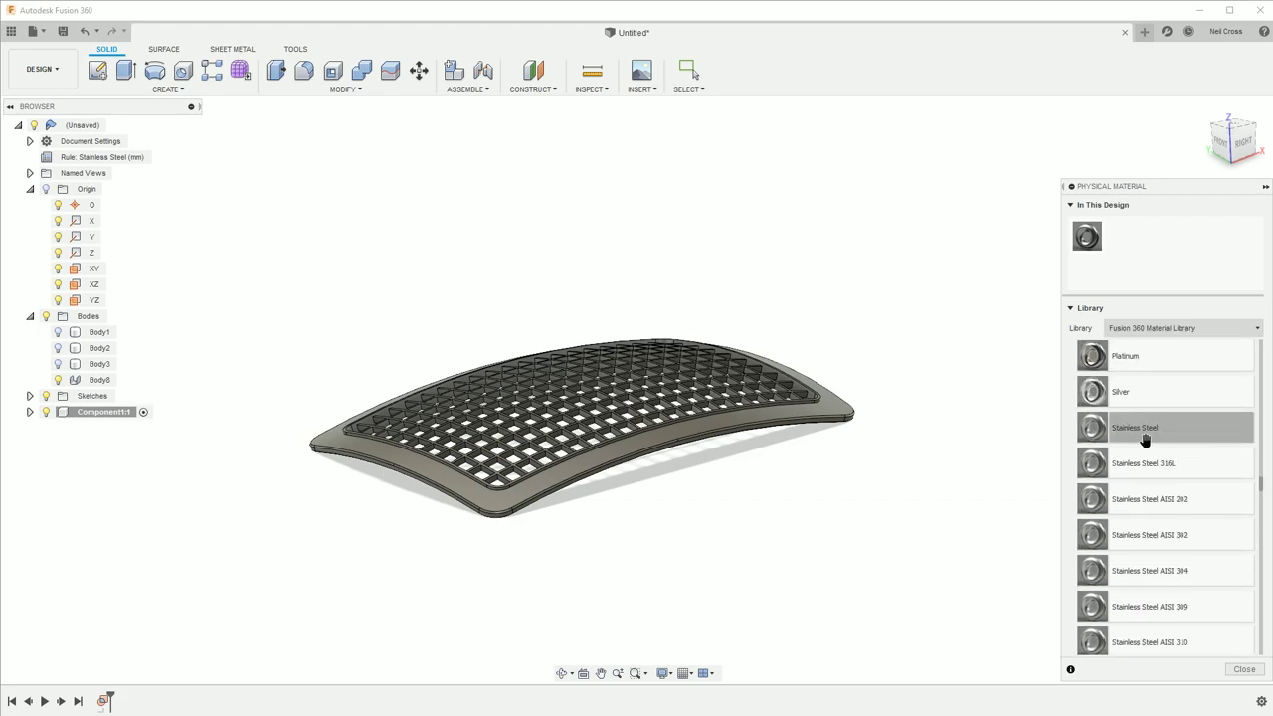
drag(1145, 441, 775, 443)
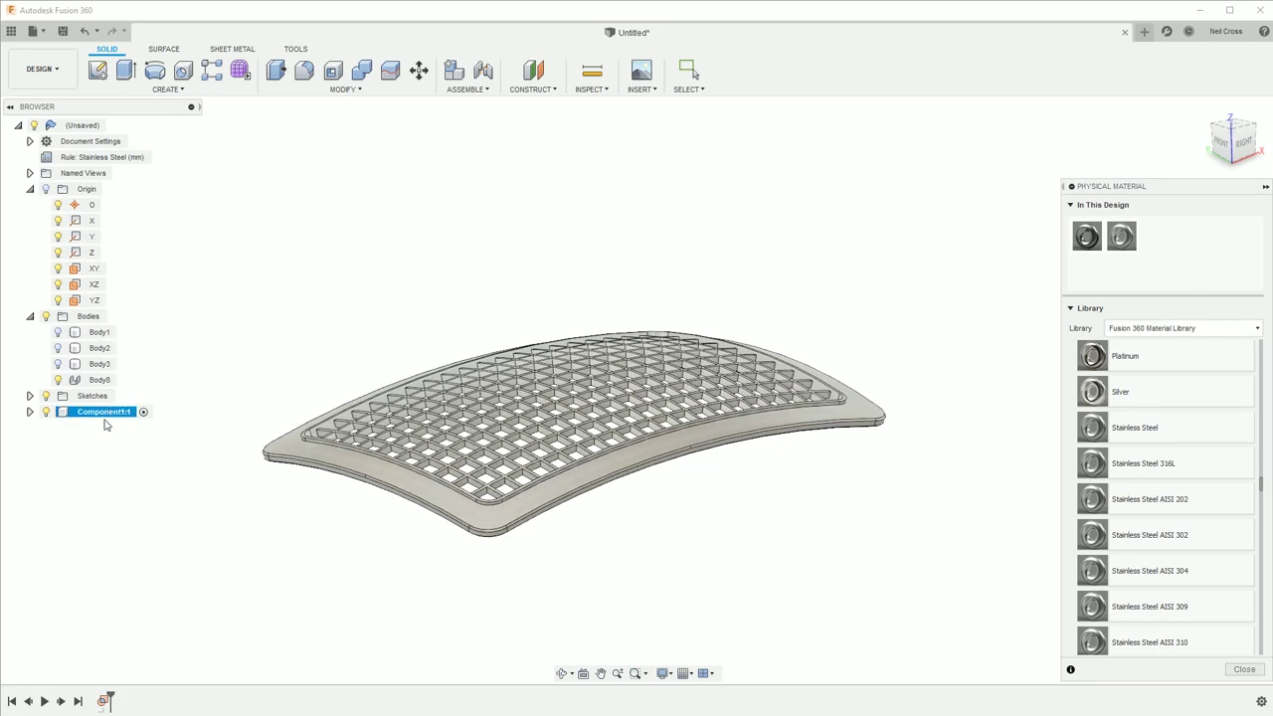
click(1242, 671)
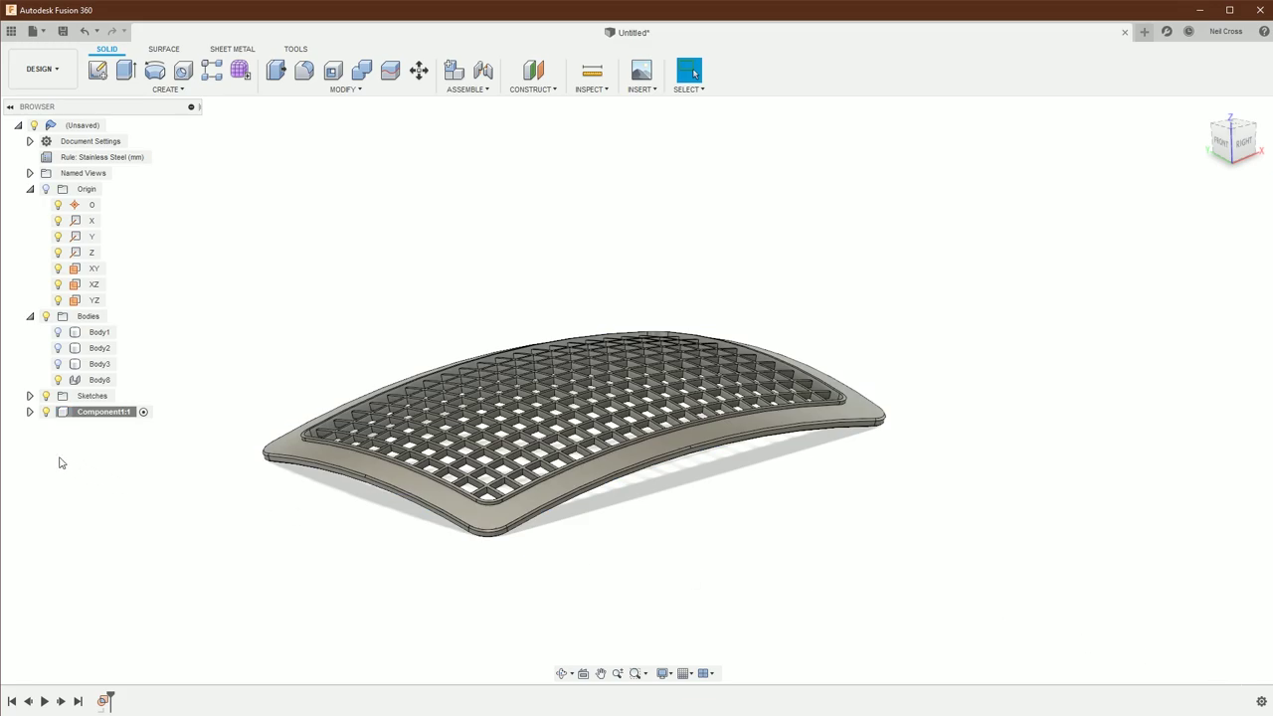
Step: Open the properties of the grille plate component to examine its mass and volume
right_click(99, 412)
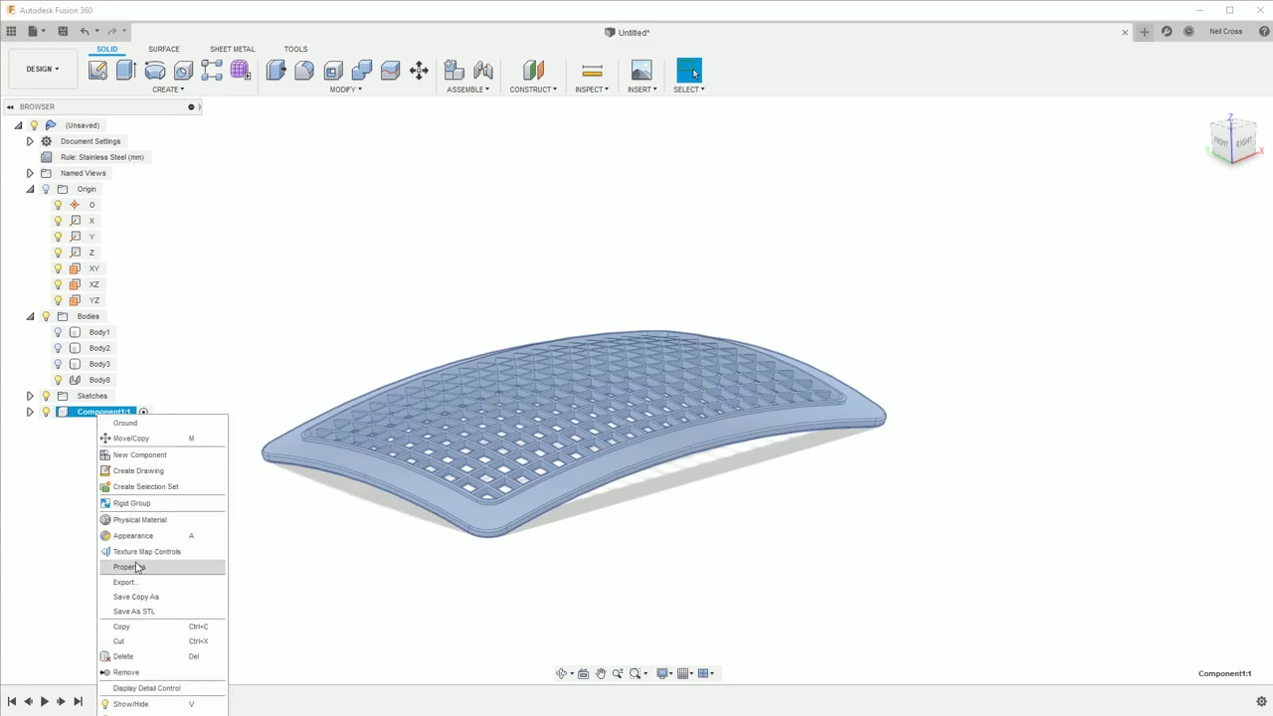
click(130, 567)
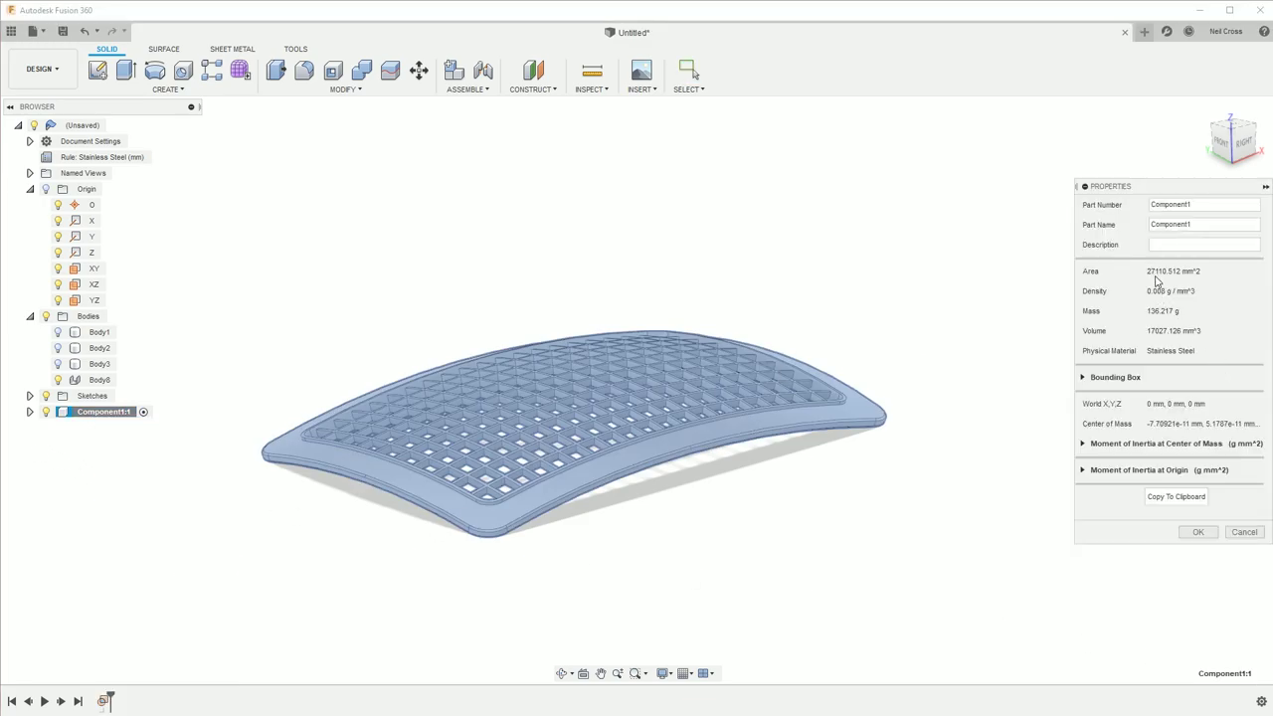
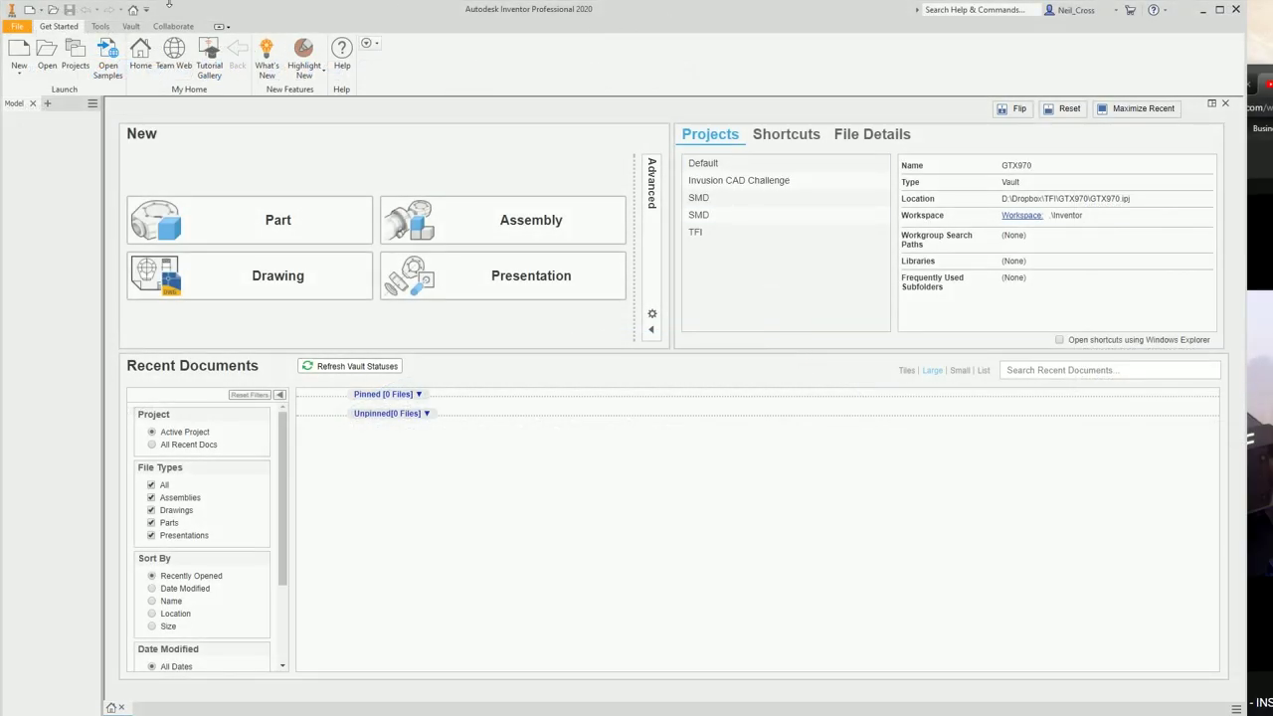
Step: Create a new metric part from the Standard.ipt template in Inventor and start a 2D sketch on the XY plane
click(21, 49)
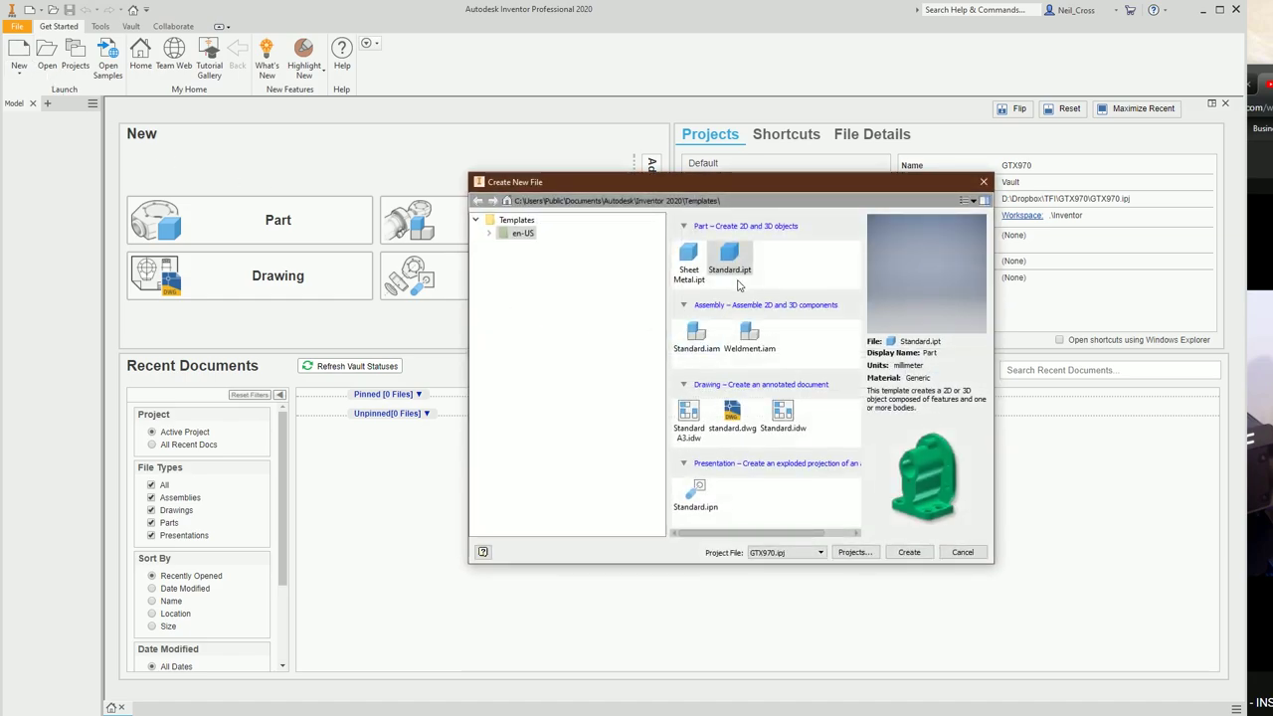
double_click(736, 261)
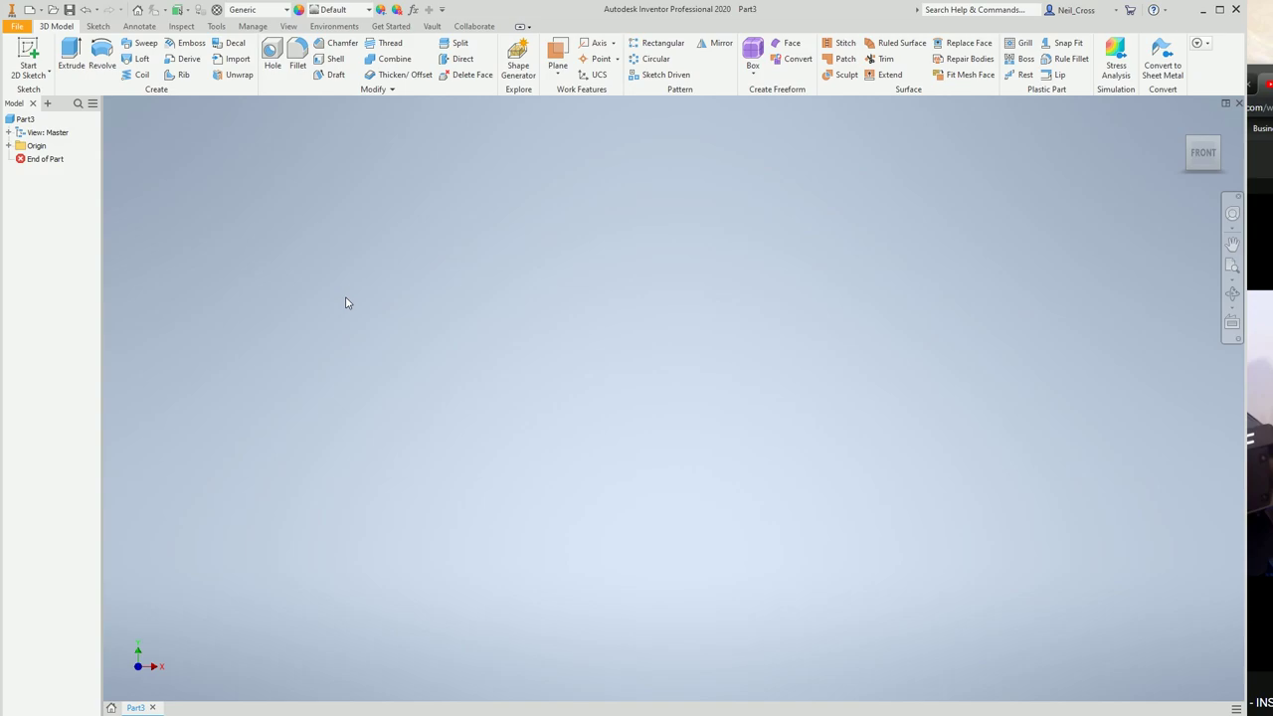
click(28, 56)
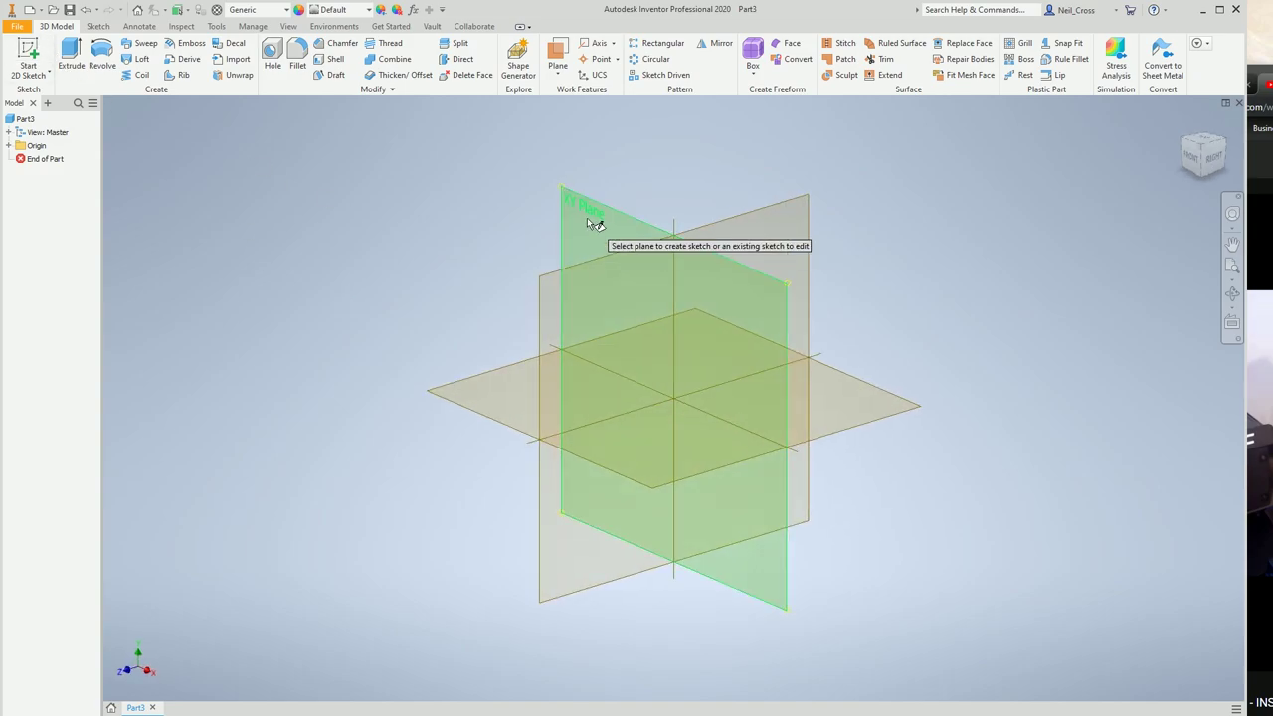
click(589, 221)
Step: Draw a two-point center rectangle 150 mm wide and 100 mm high at the origin and finish the sketch
click(170, 60)
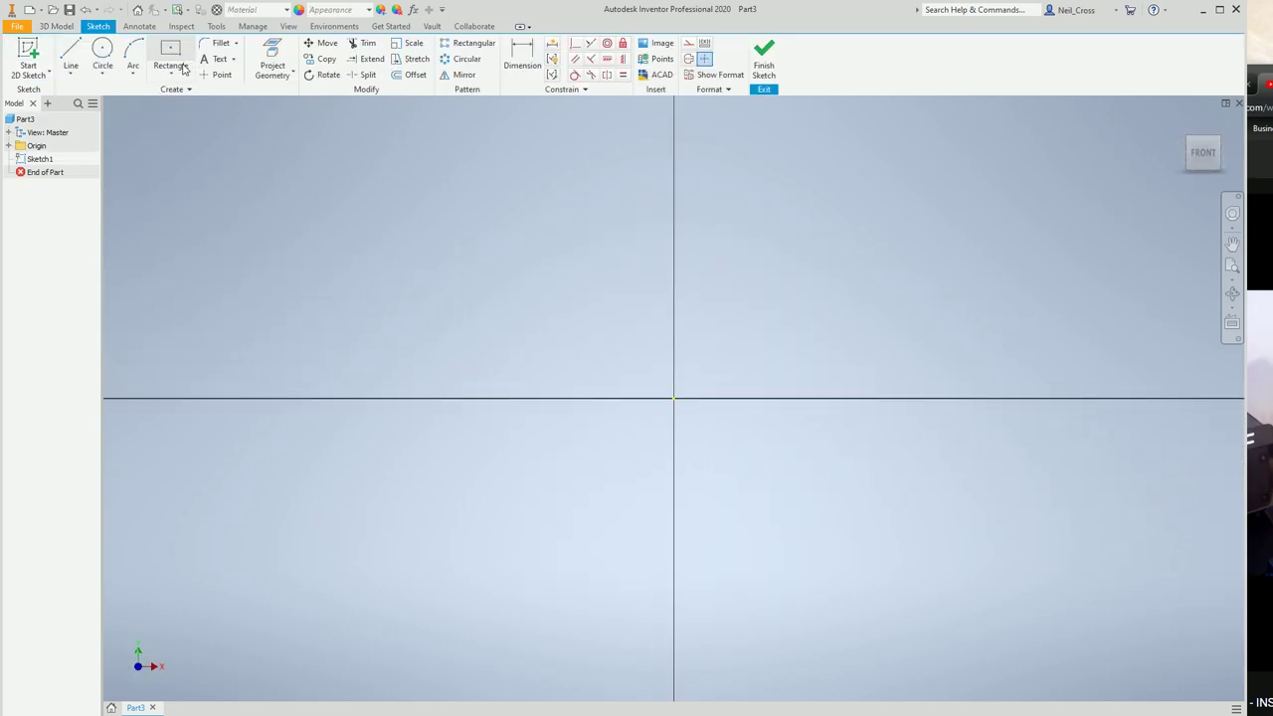
click(673, 399)
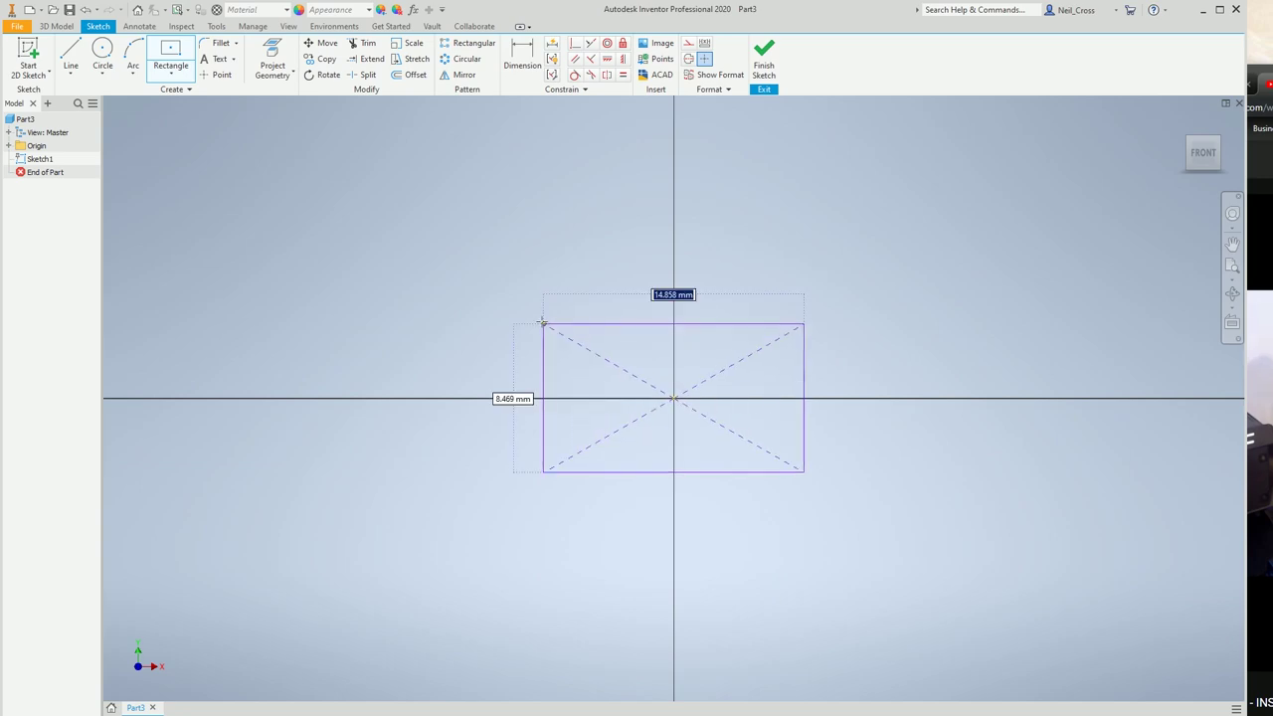
text(150)
key(Tab)
text(1)
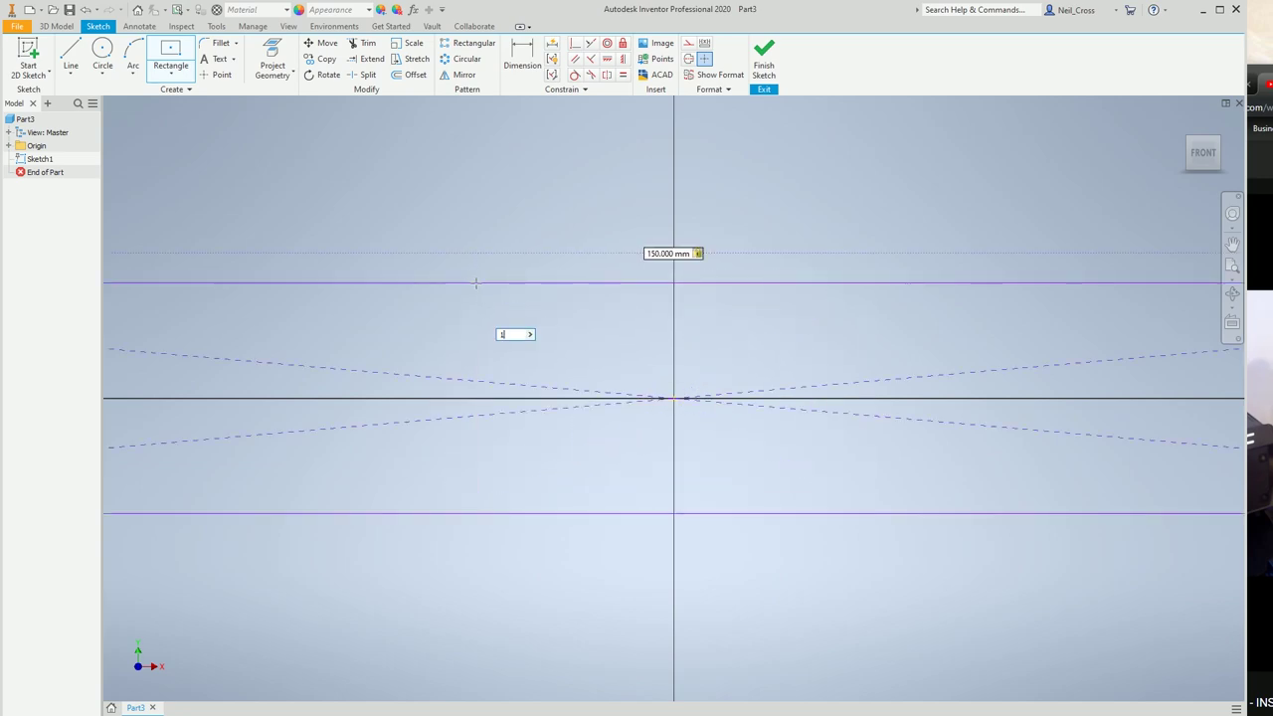
key(Return)
scroll(537, 288, down, 5)
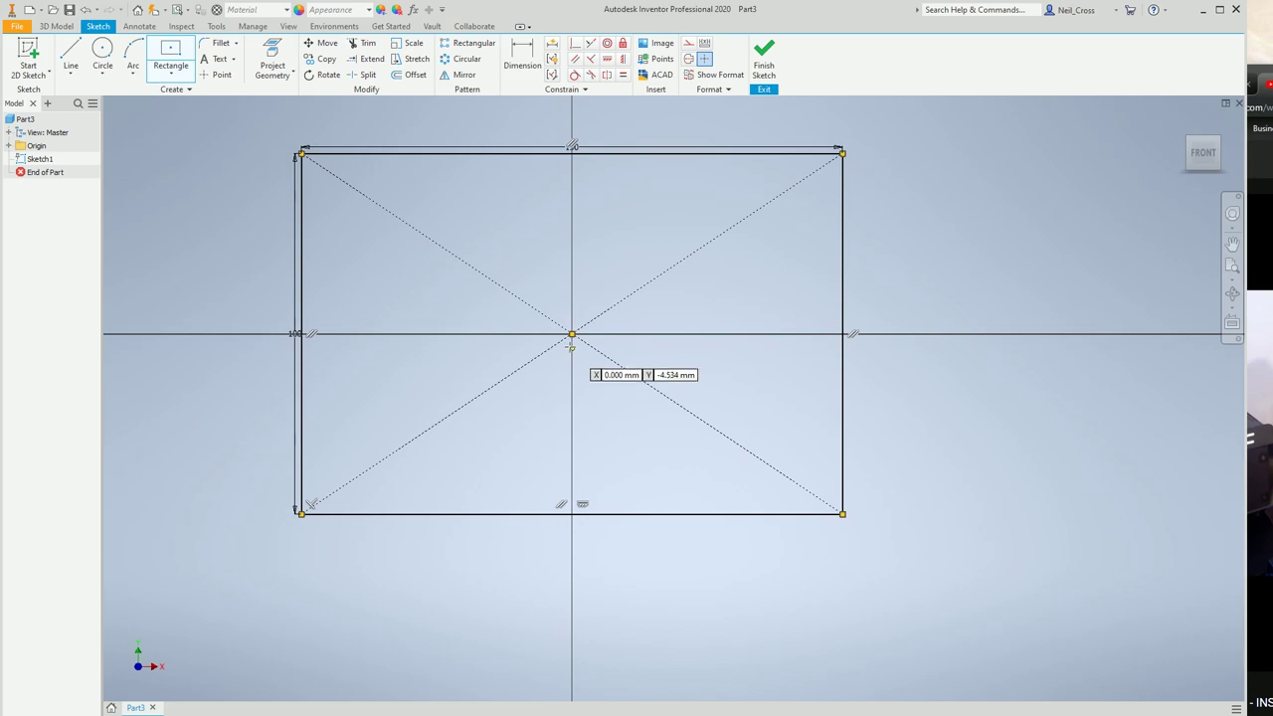
click(764, 58)
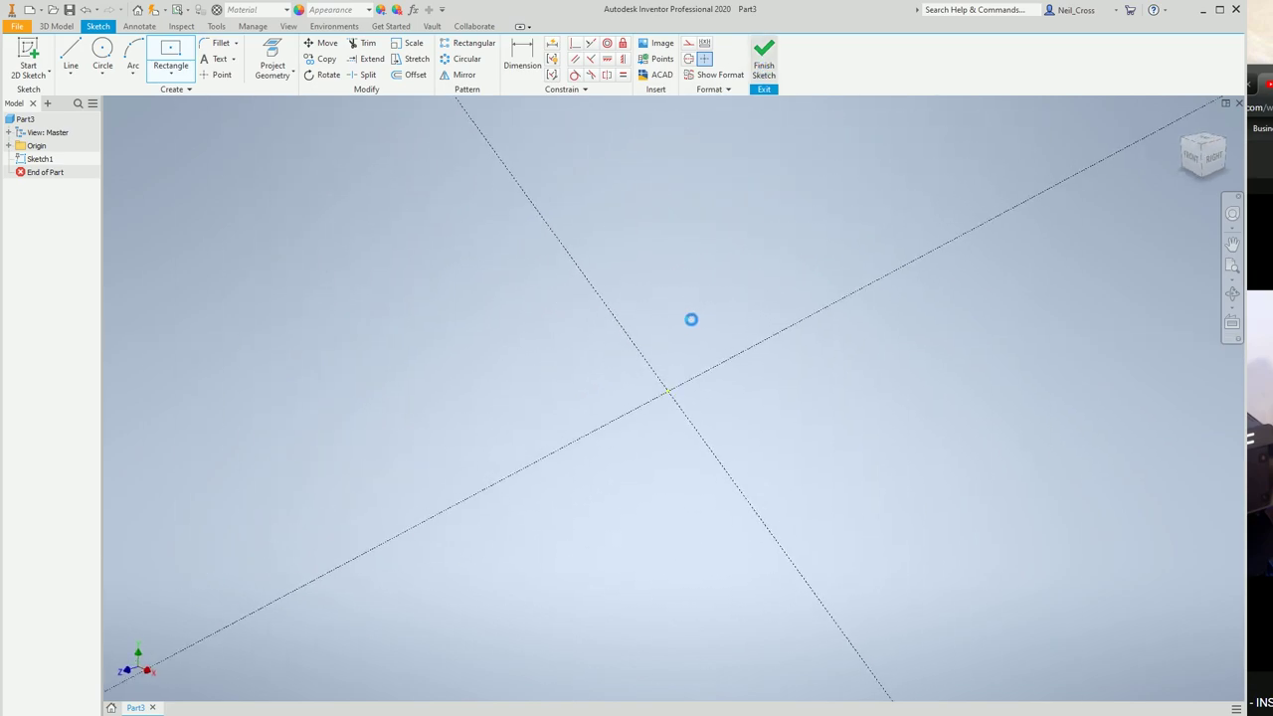
Step: Extrude the 150 by 100 mm rectangle 2.5 mm in the flipped direction to form the plate
scroll(713, 347, up, 6)
scroll(710, 340, down, 5)
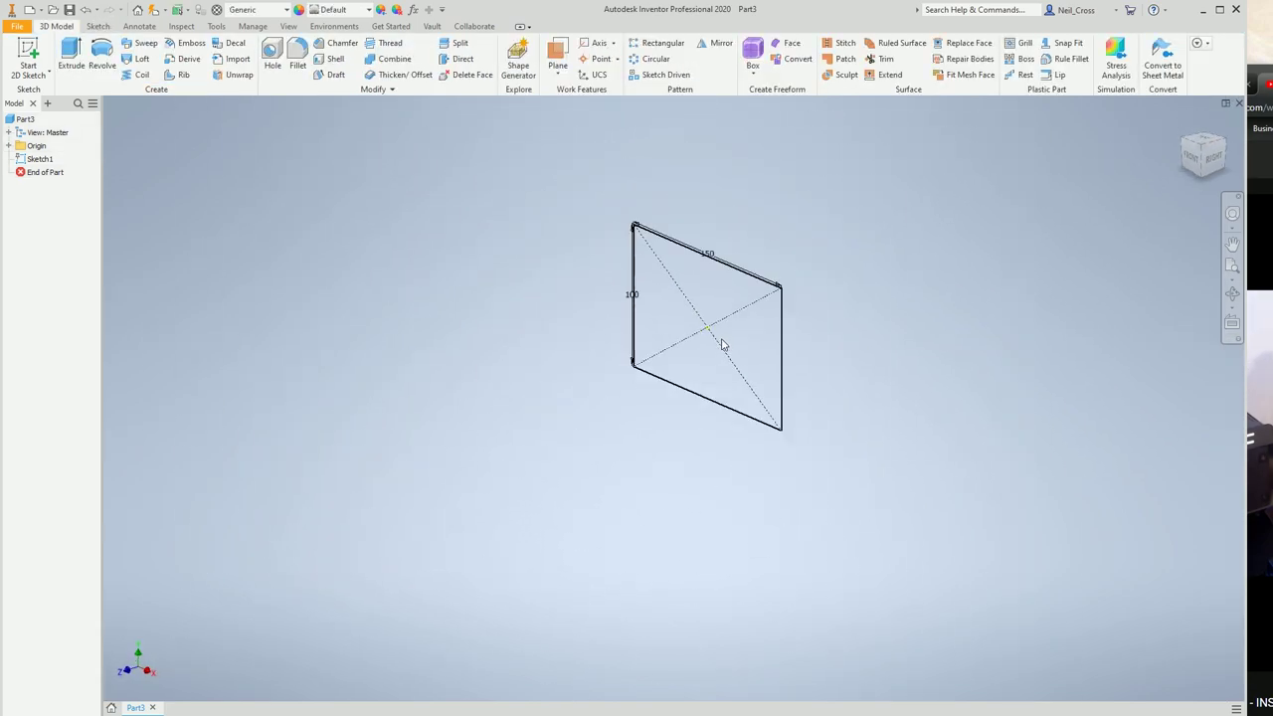
click(72, 55)
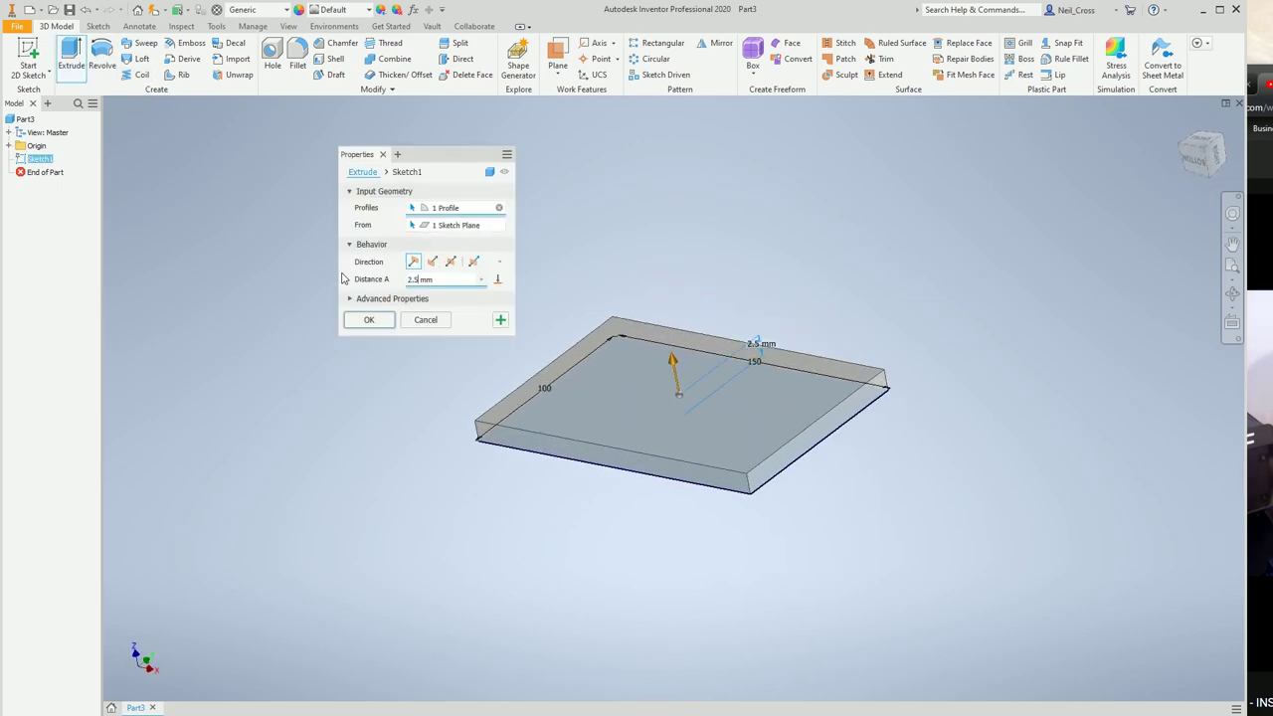
click(432, 262)
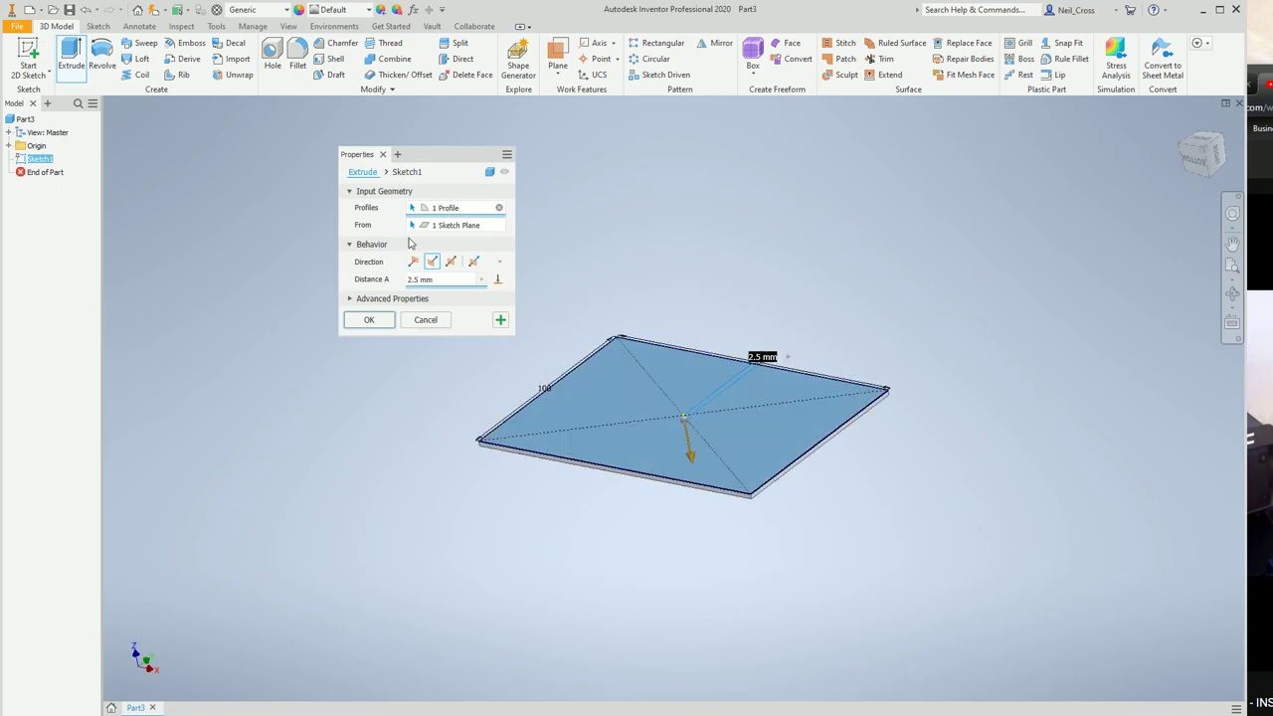
click(369, 321)
Step: Sketch a 130 by 80 mm two-point center rectangle at the origin on the plate's face
click(28, 55)
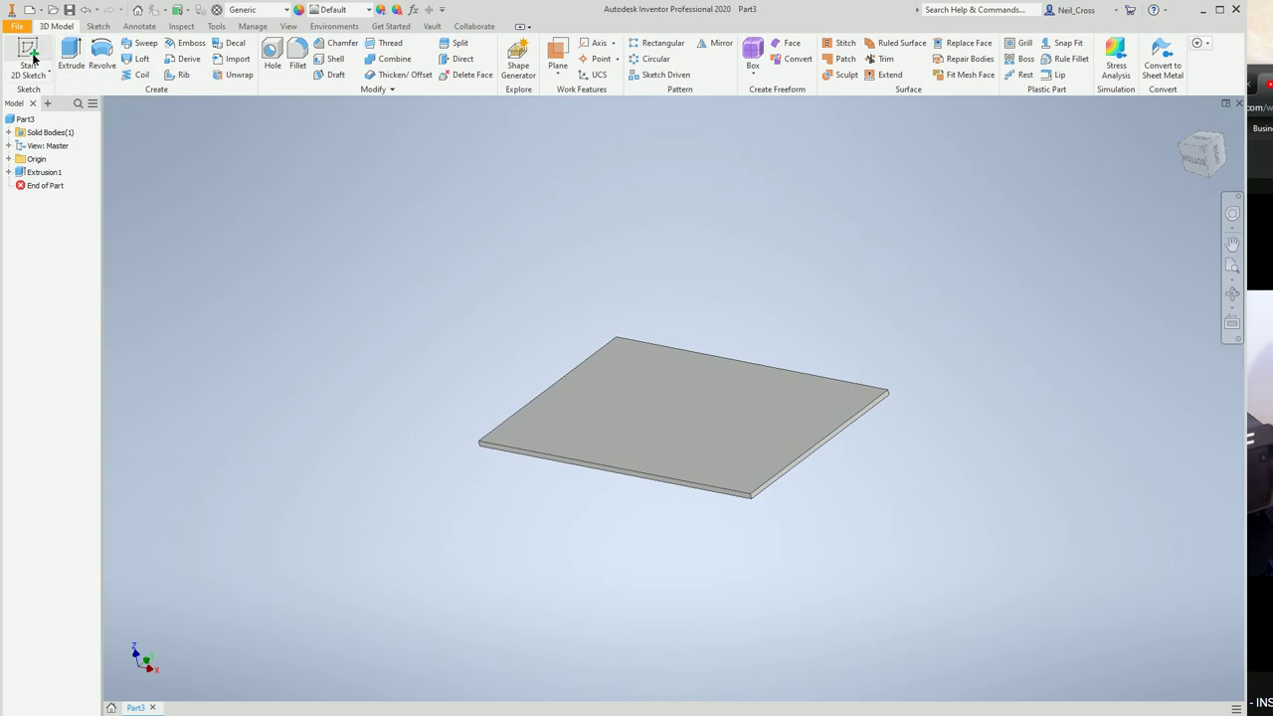
click(170, 73)
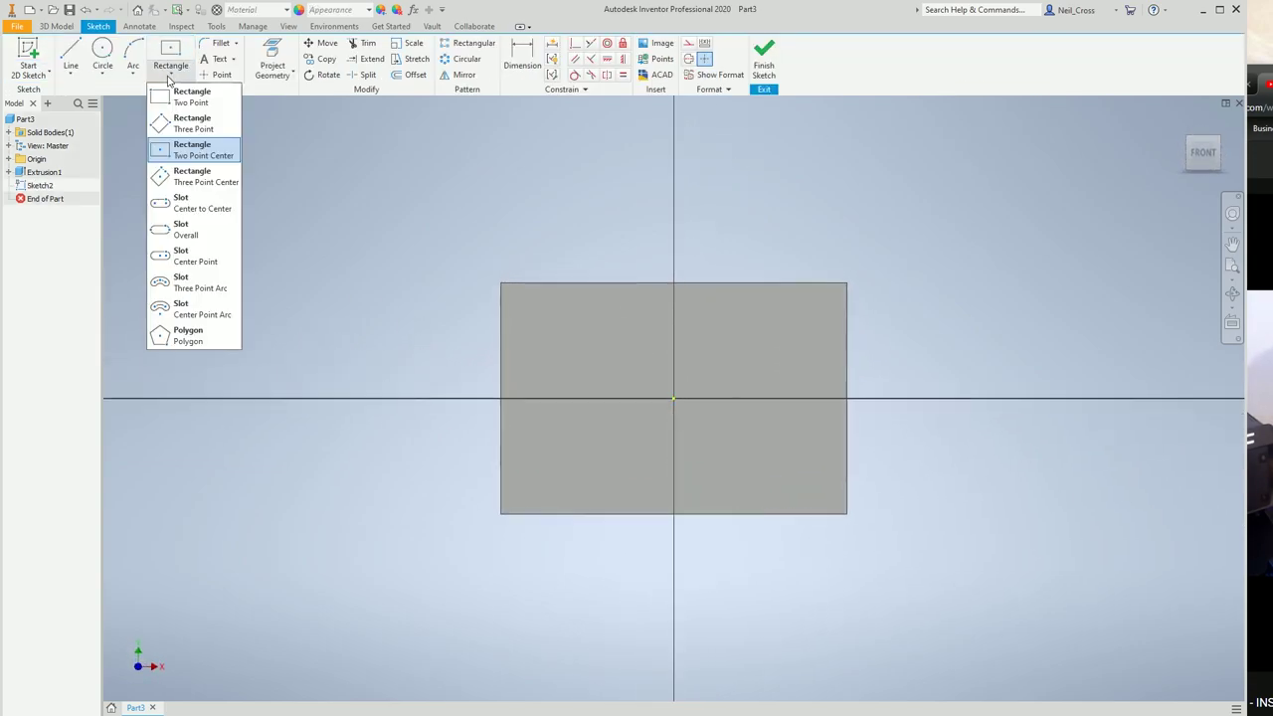
click(184, 146)
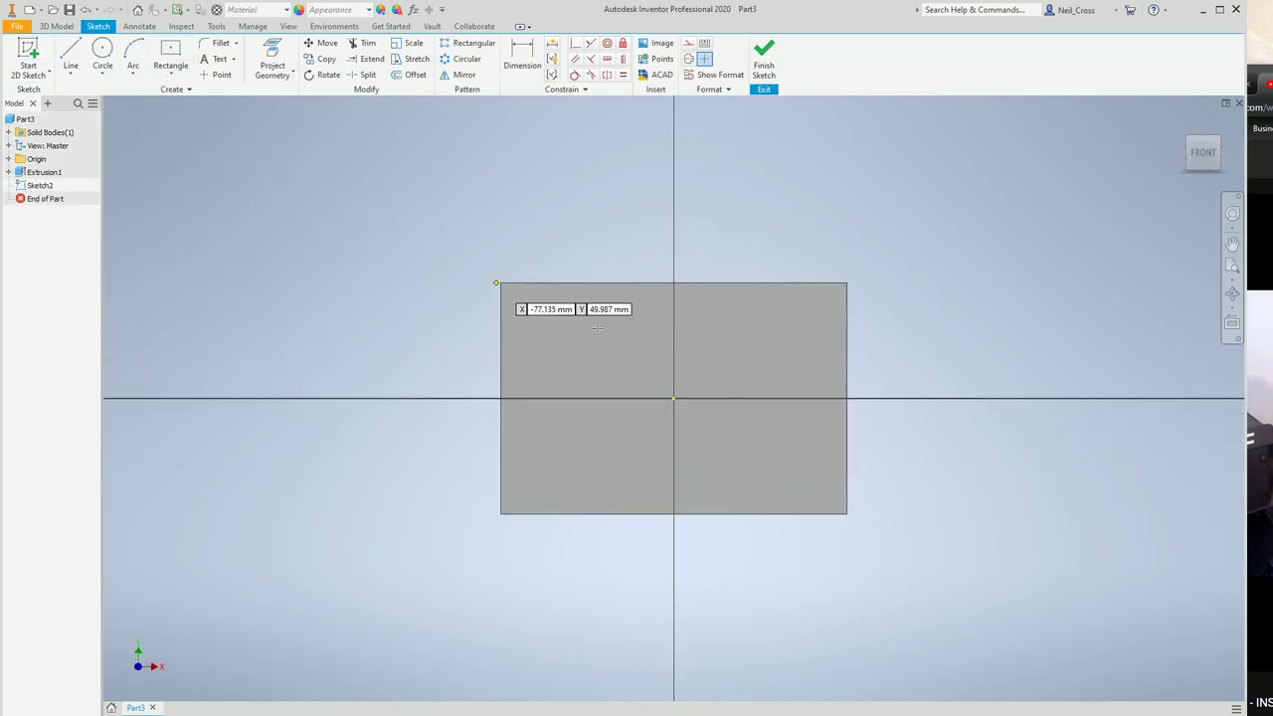
click(673, 398)
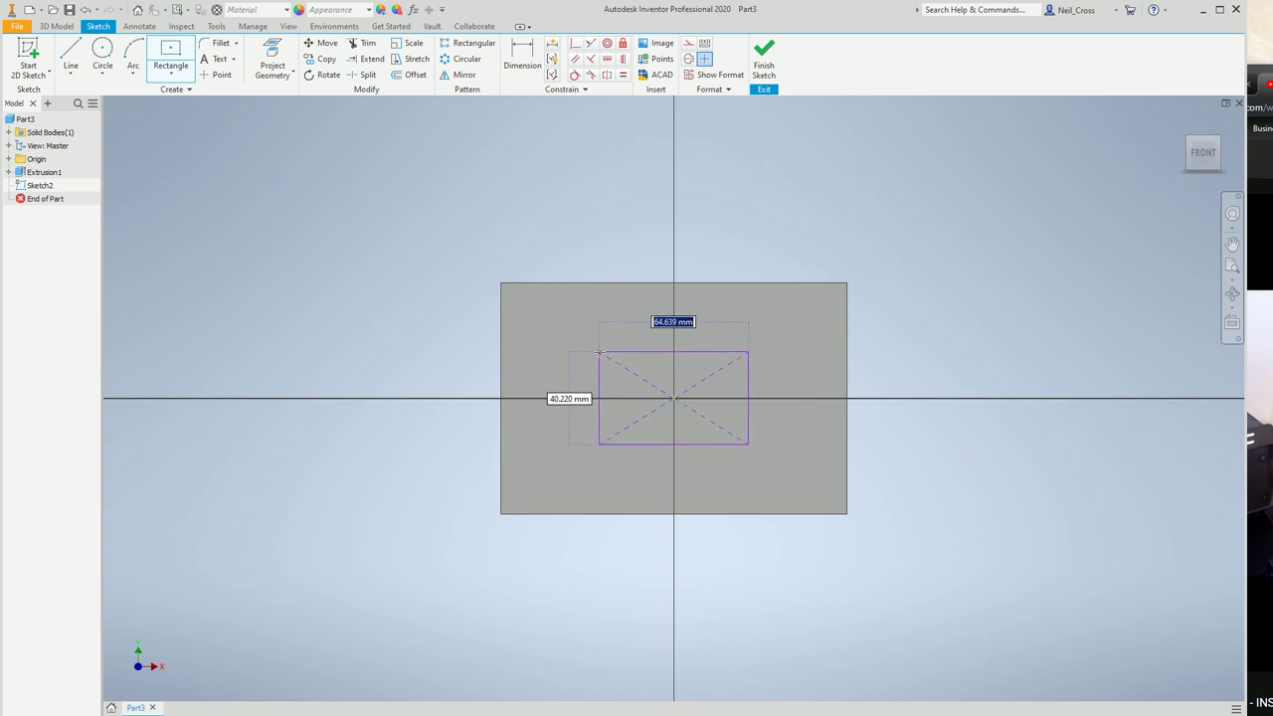
text(130)
key(Tab)
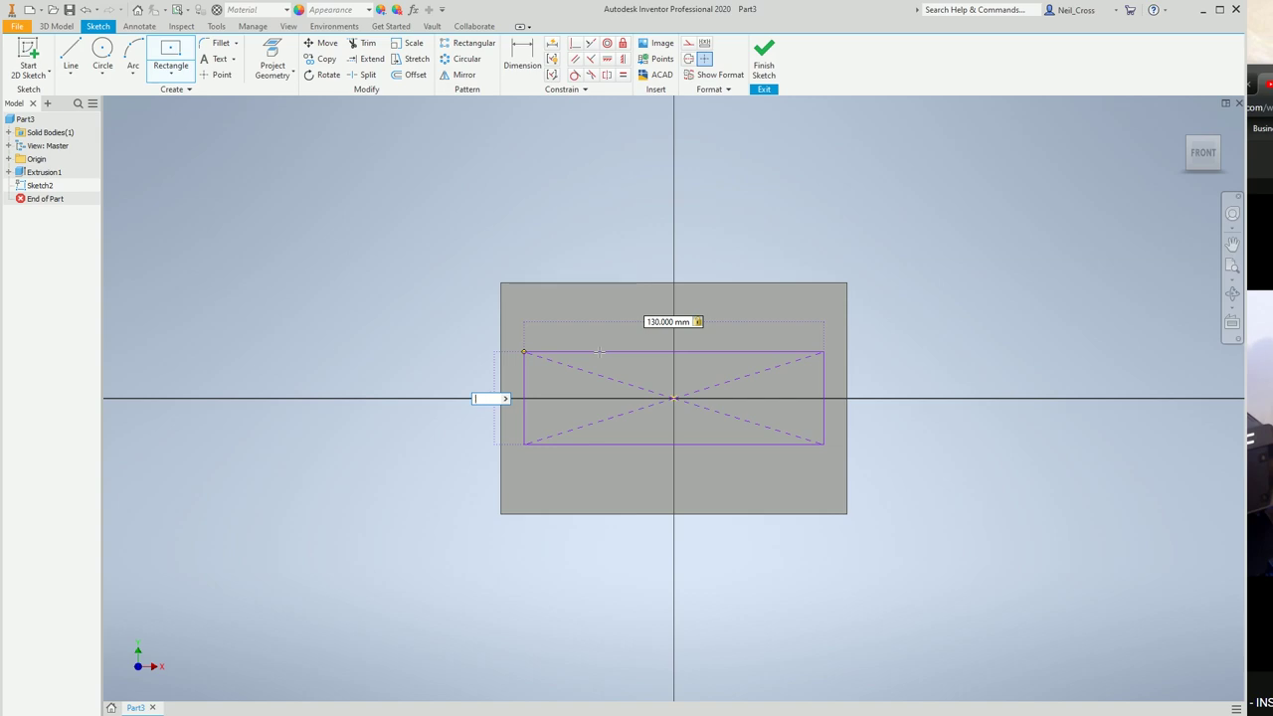
text(80)
key(Return)
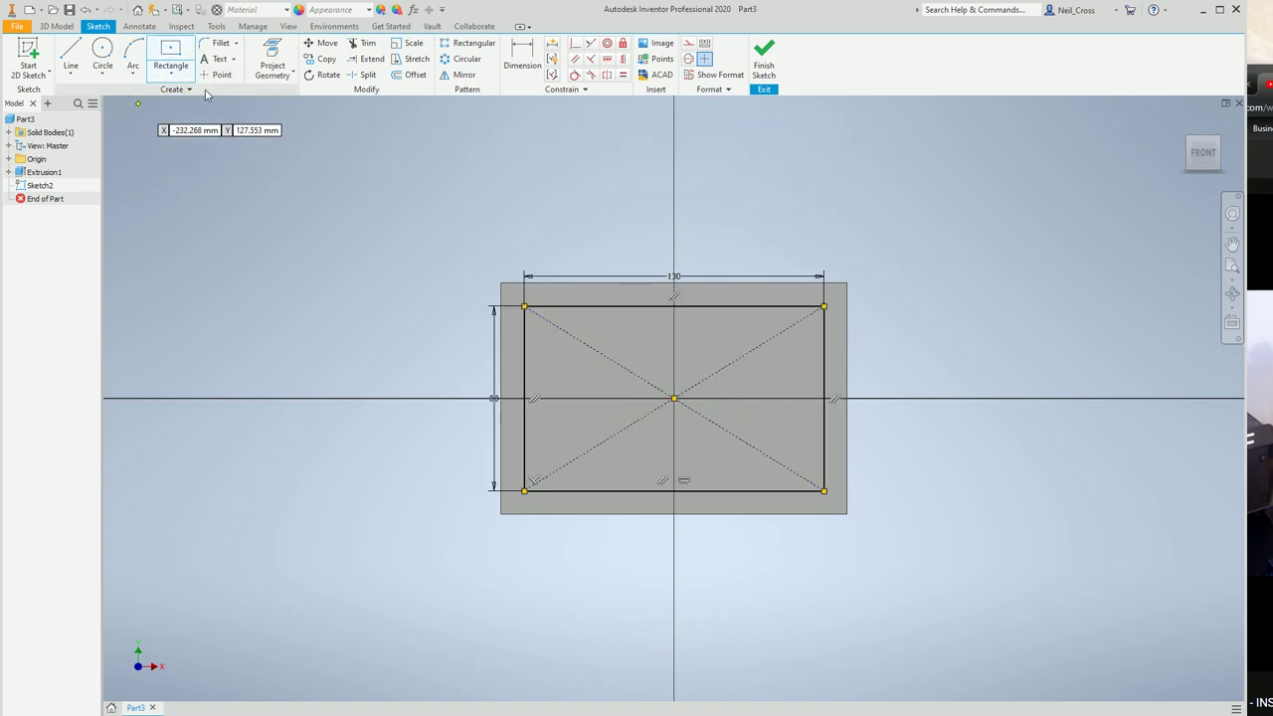
Step: Pattern the inner rectangle's left edge along its upper edge with 20 instances spaced 6.5 mm apart
click(467, 43)
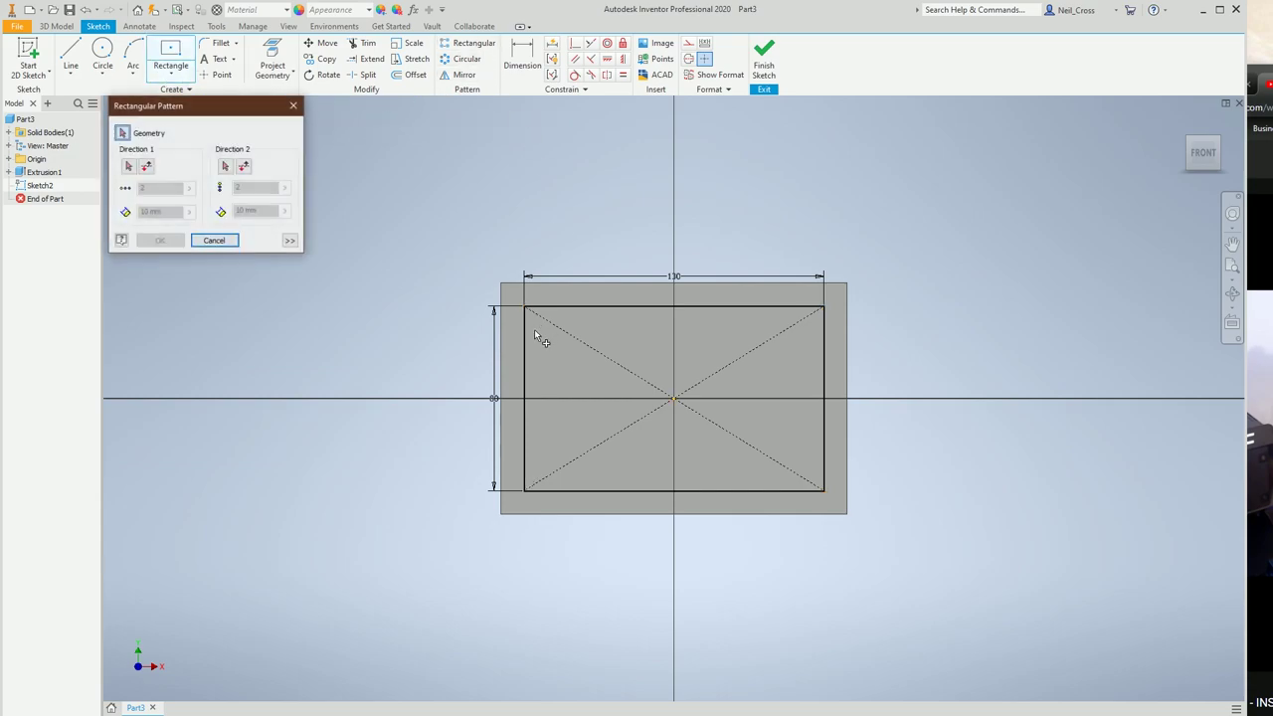
click(514, 331)
click(130, 167)
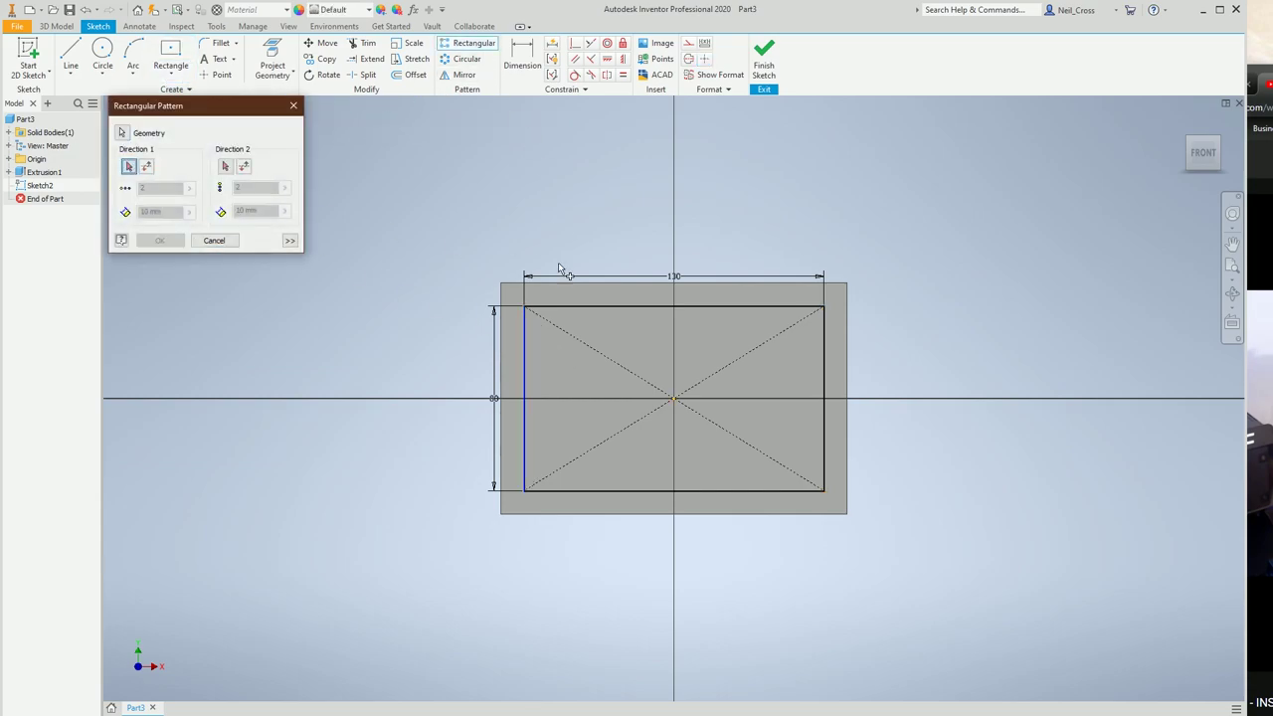
click(571, 306)
drag(156, 189, 57, 185)
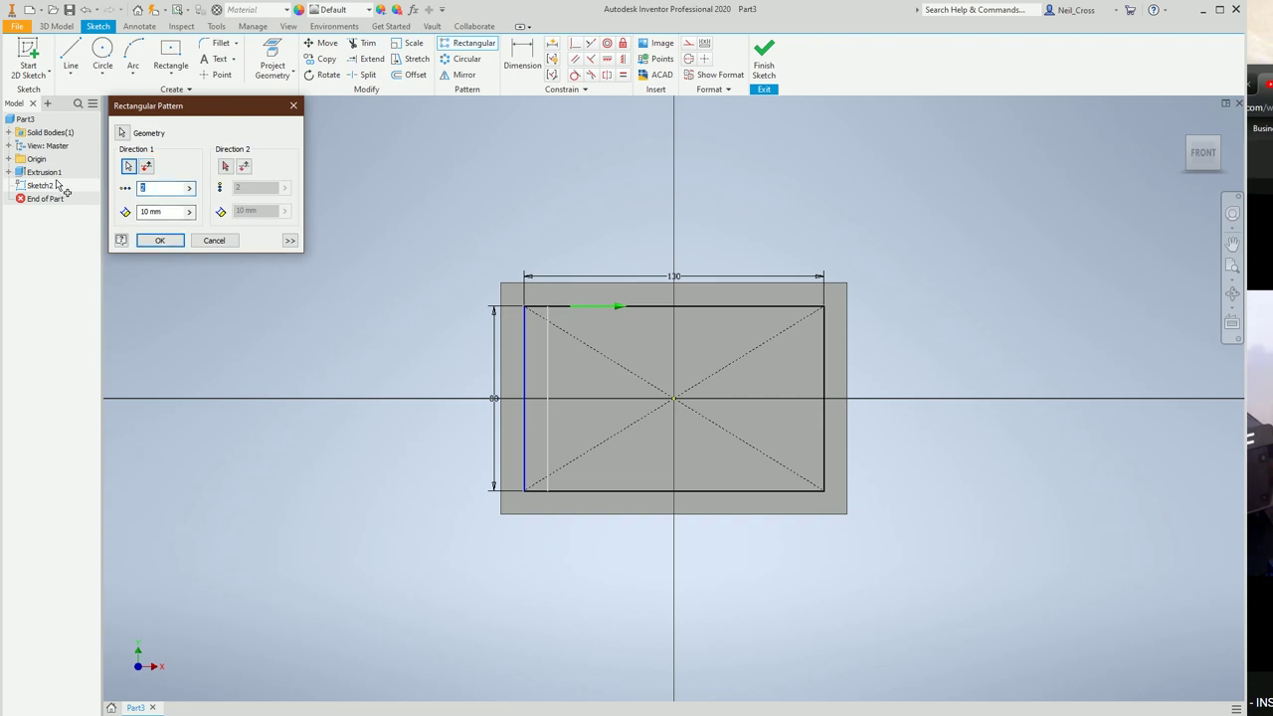
text(20)
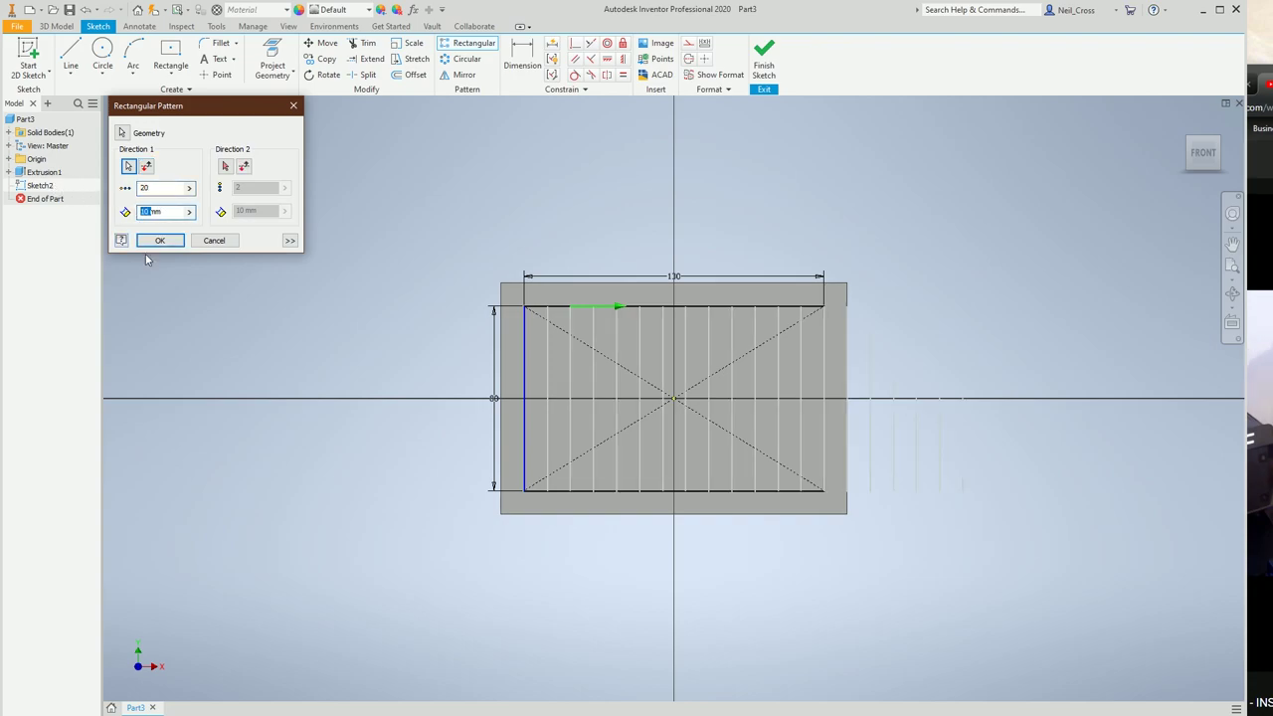
text(6.5)
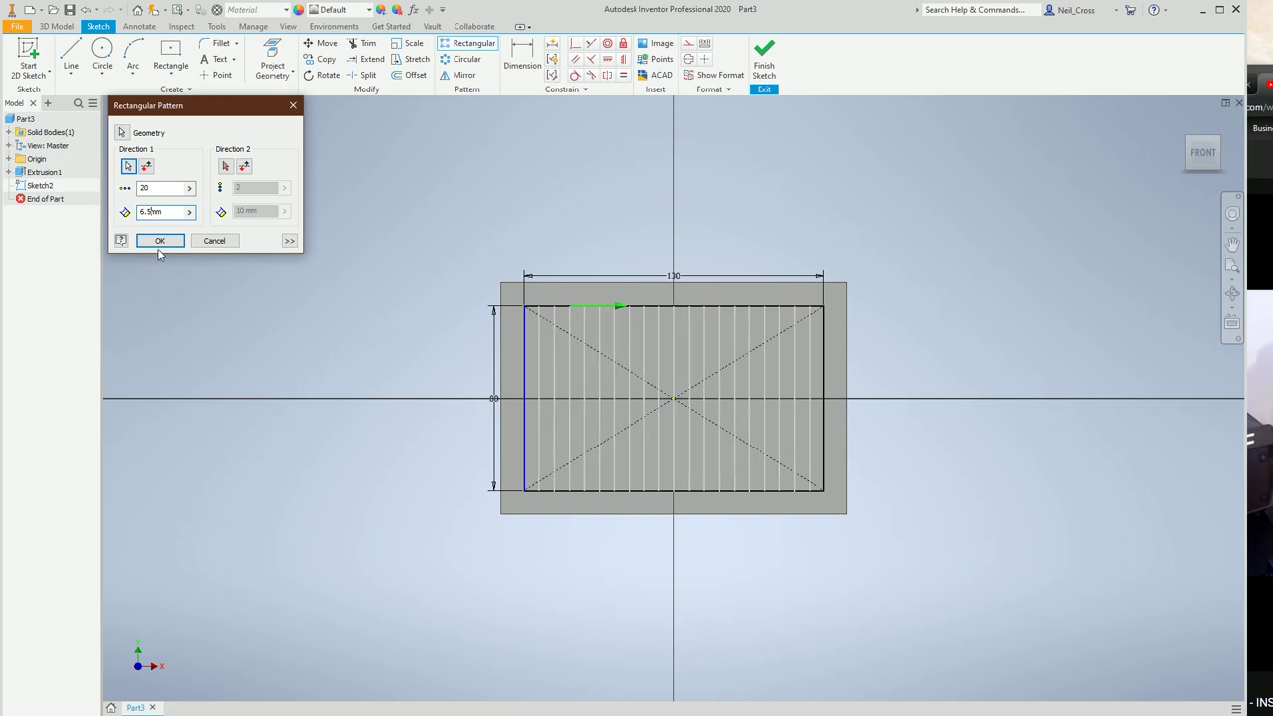
click(159, 242)
Step: Pattern the inner rectangle's upper edge downward with 10 instances spaced 8 mm apart and finish the sketch
click(468, 43)
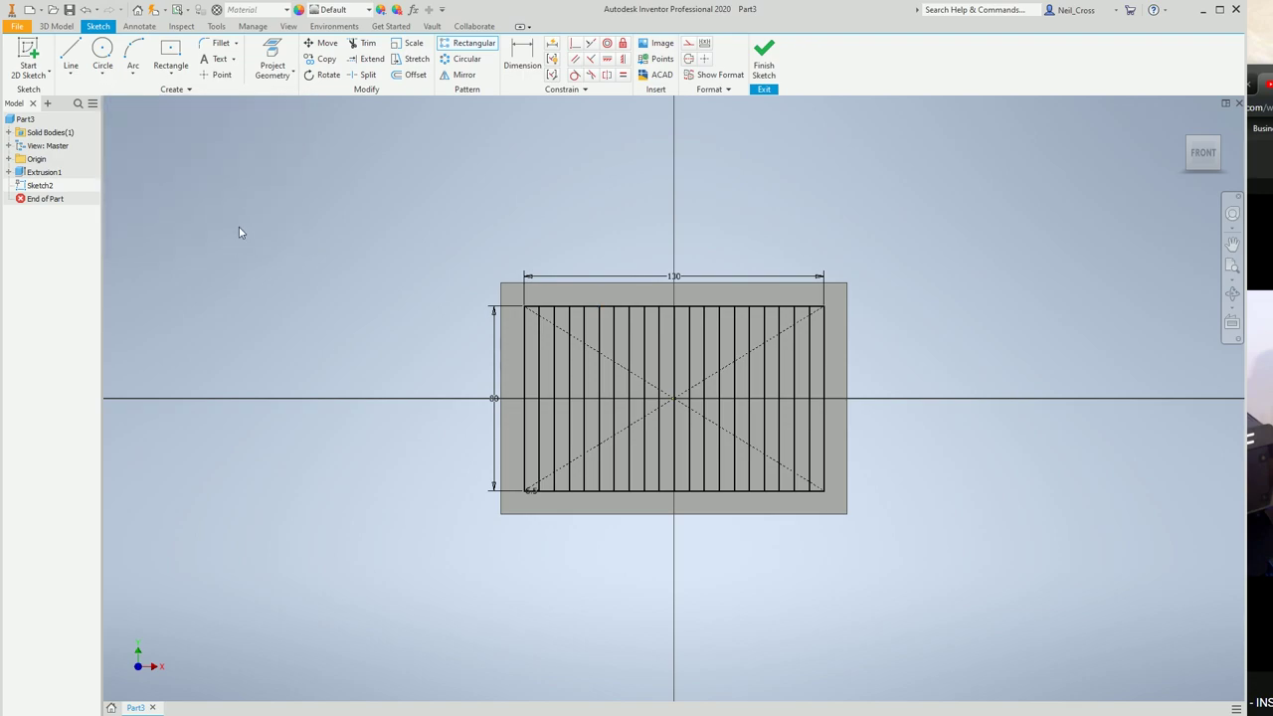
click(467, 43)
click(590, 311)
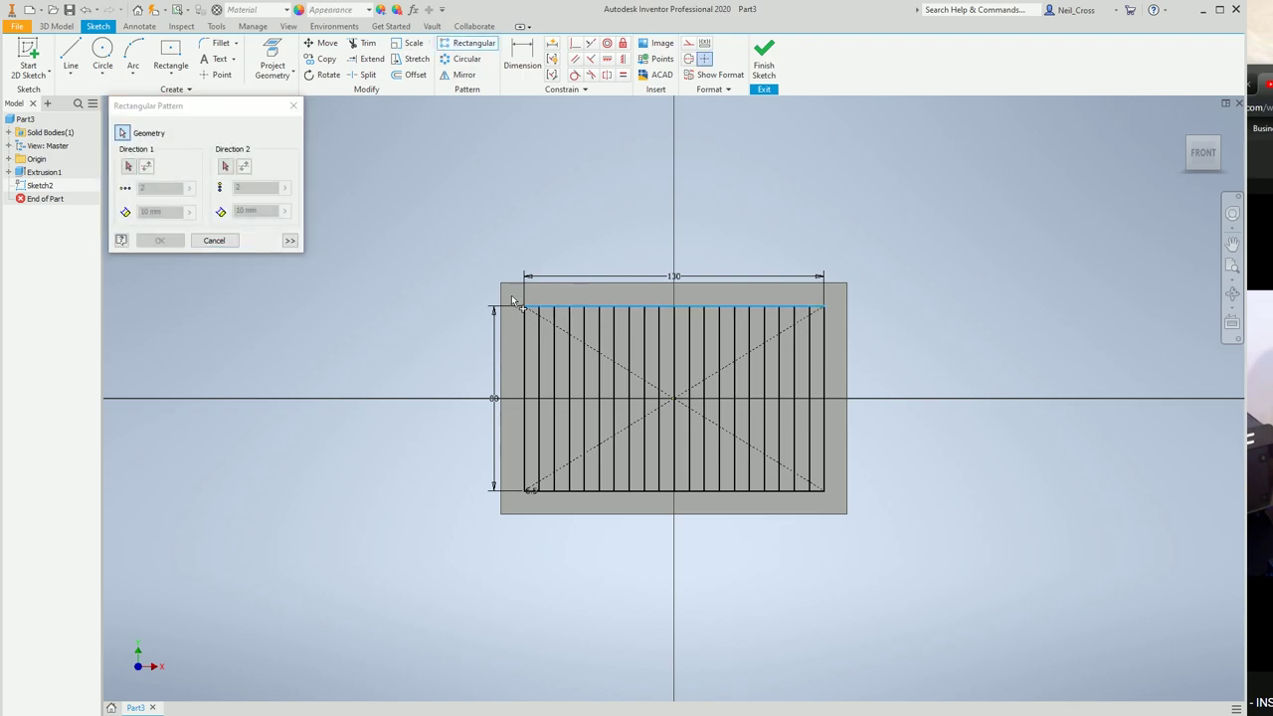
click(127, 166)
click(523, 346)
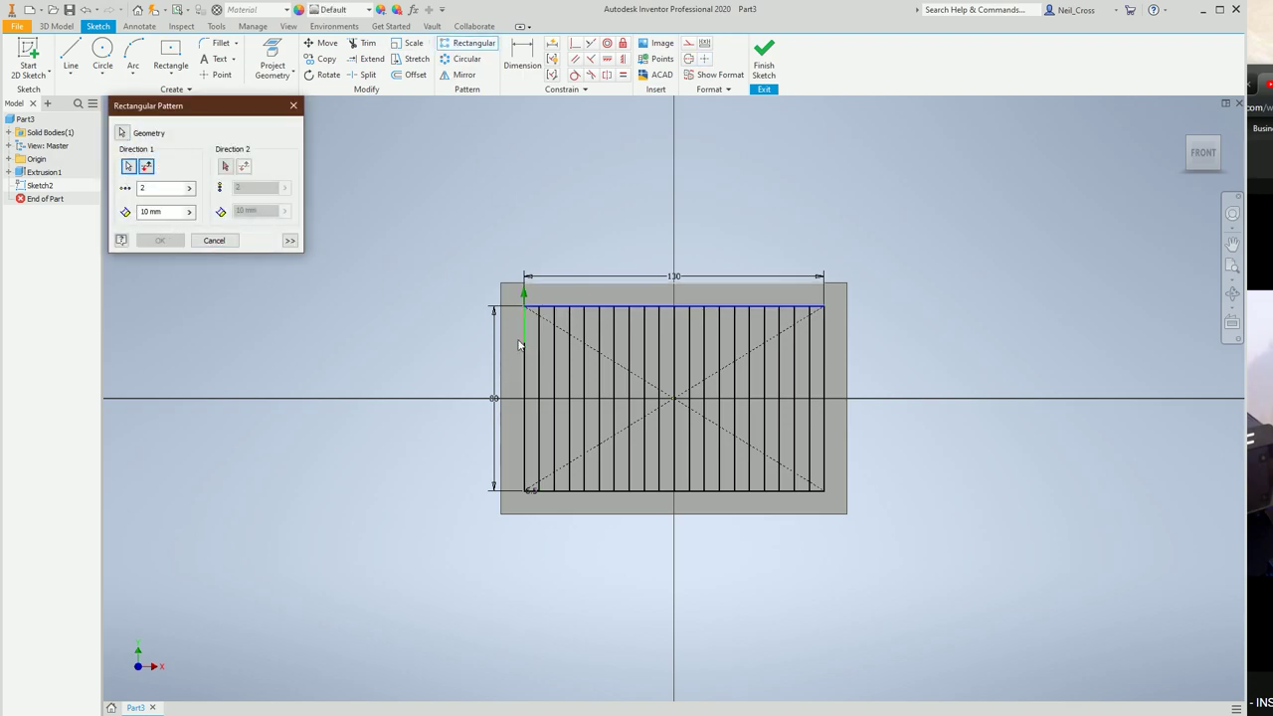
click(147, 166)
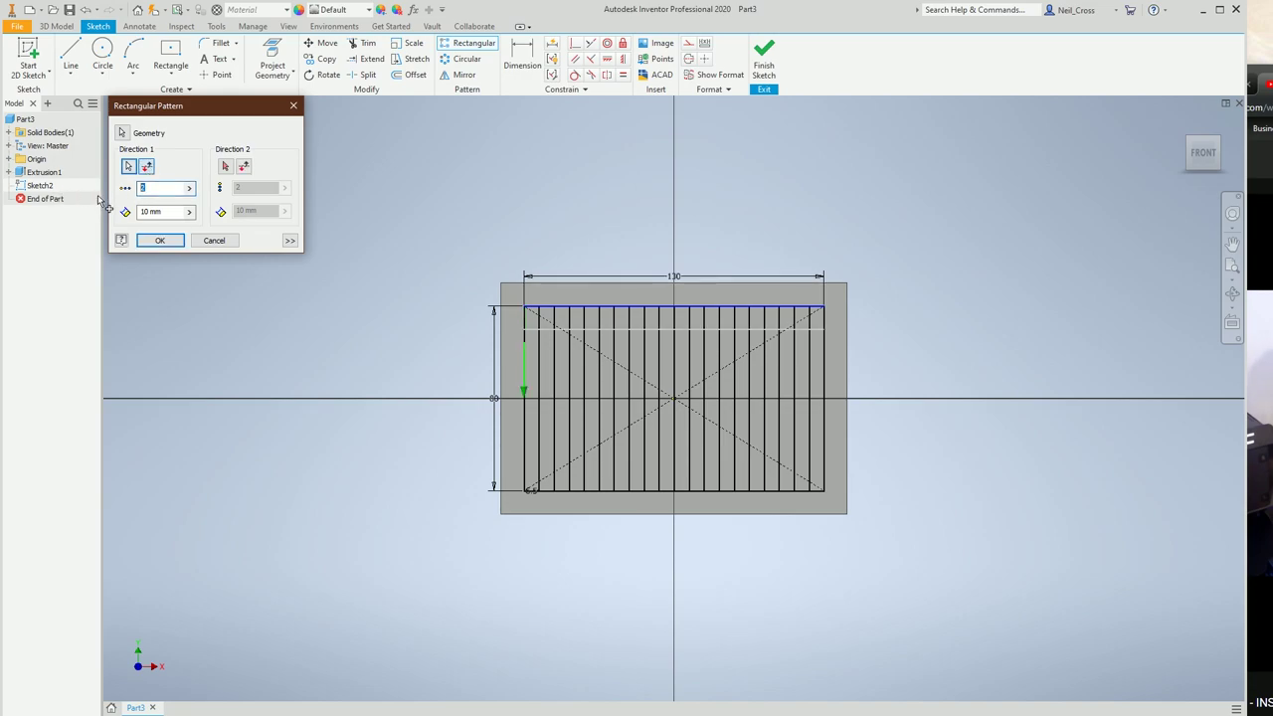
text(10)
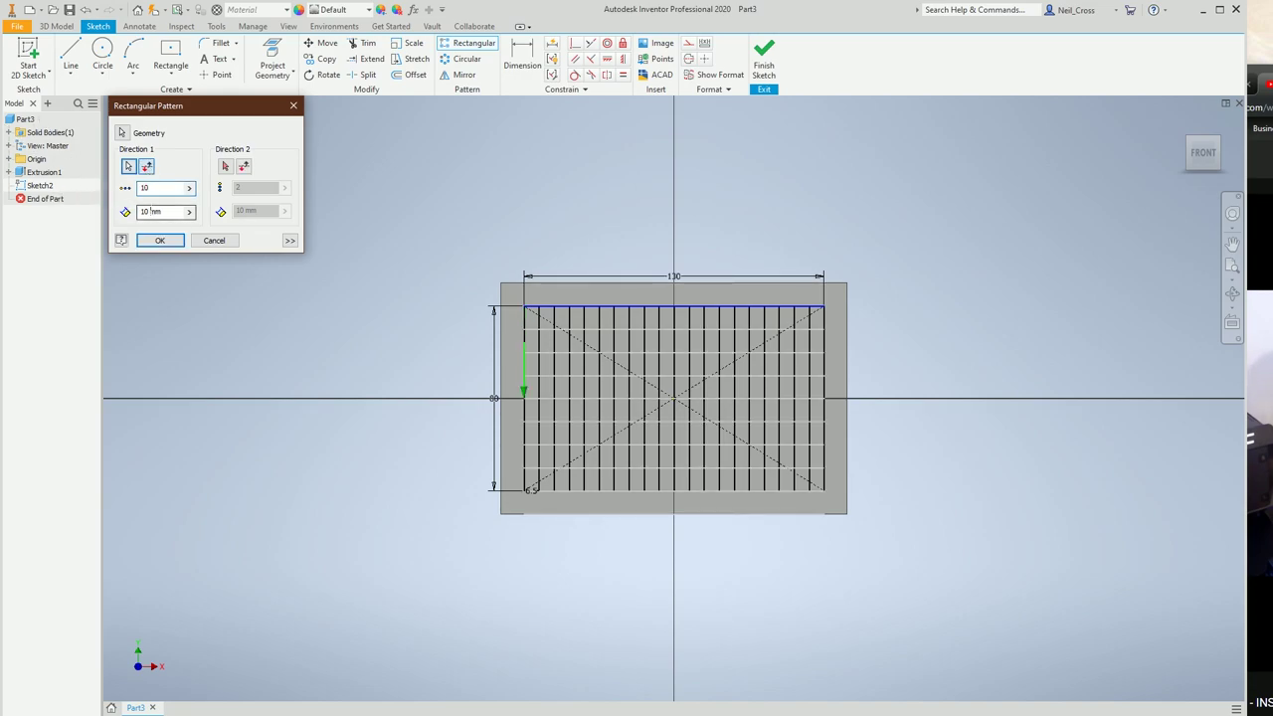
text(8)
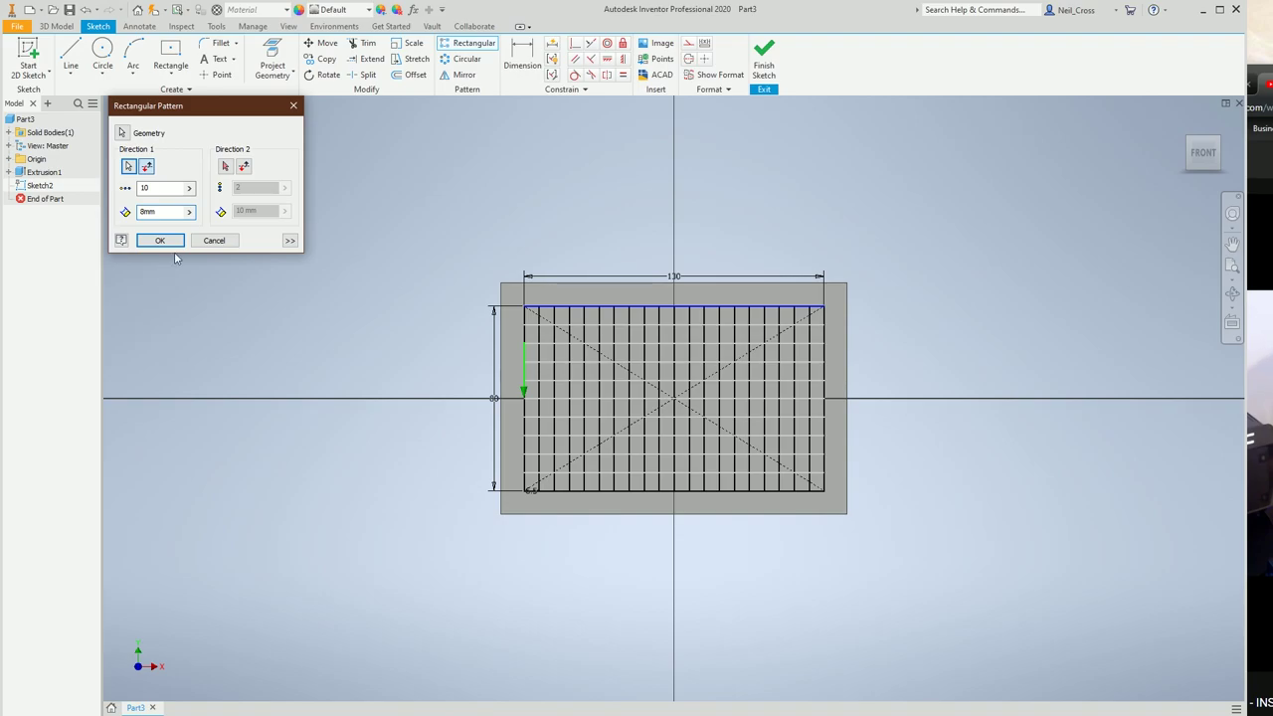
click(173, 245)
key(F6)
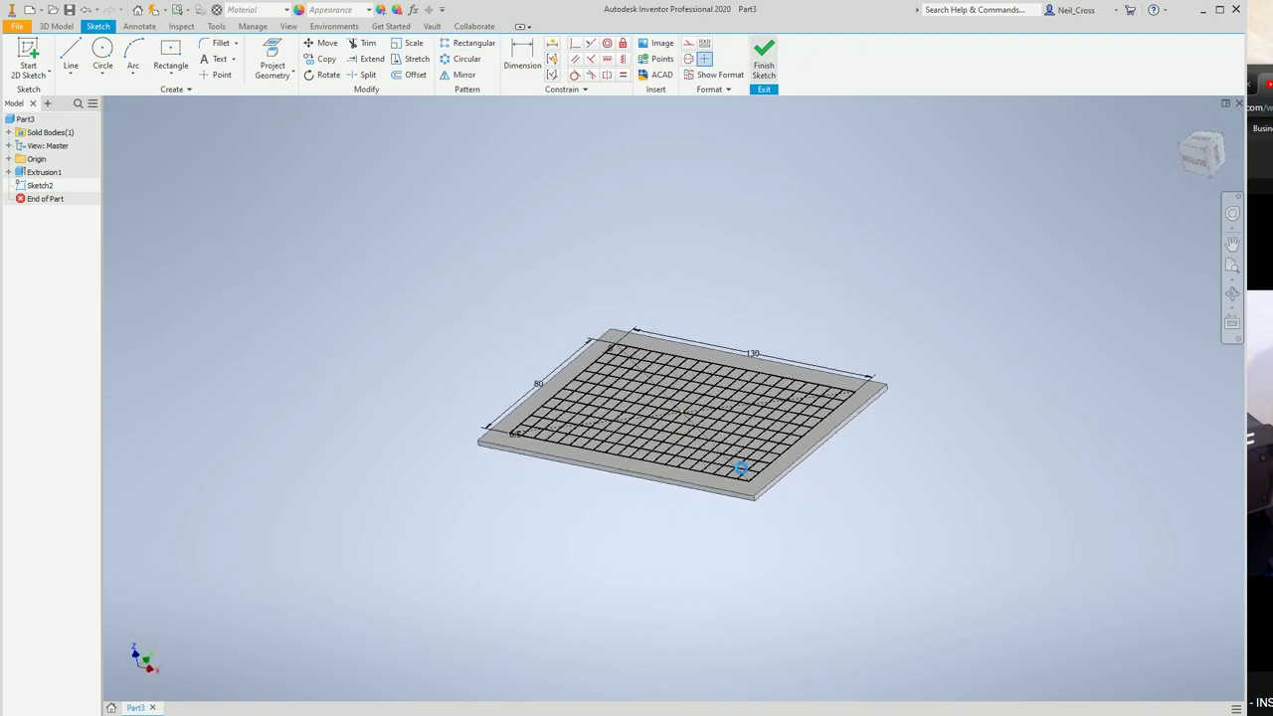
Step: Check whether the Plastic Part tools are enabled among the 3D modelling tool groups
scroll(630, 341, down, 2)
scroll(760, 325, down, 2)
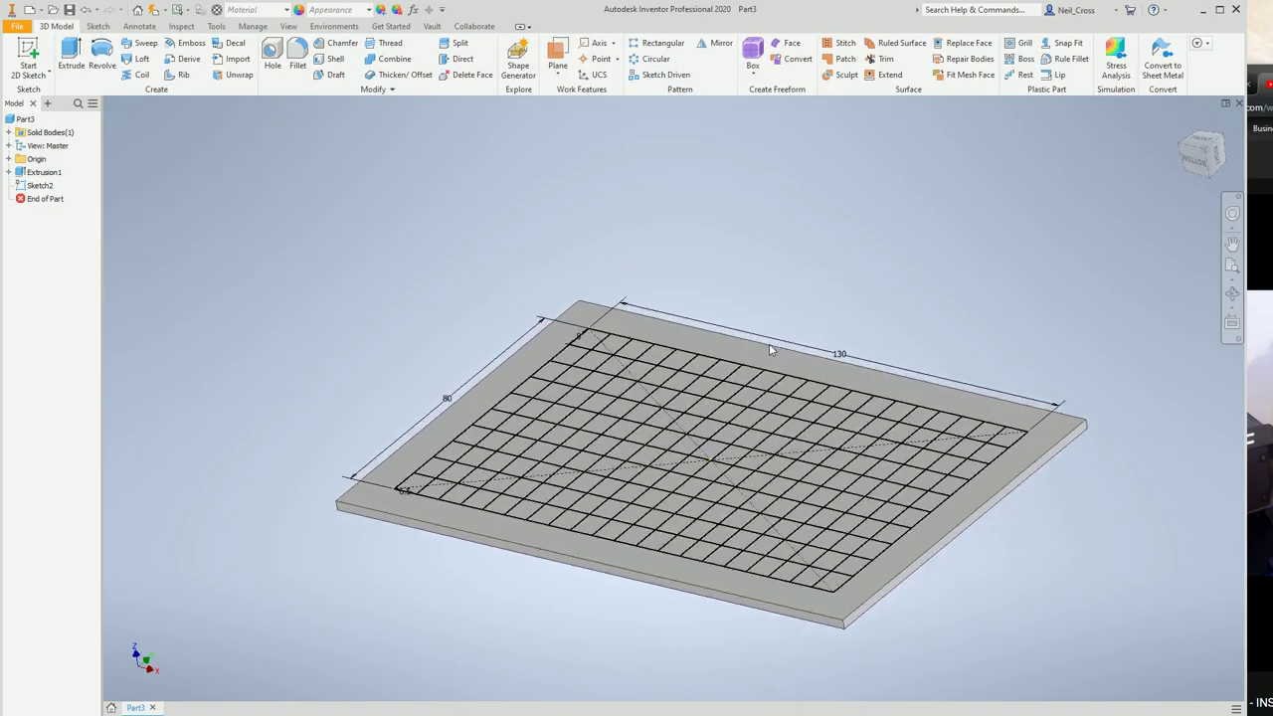
scroll(768, 349, down, 1)
shift+middle_drag(844, 230, 806, 248)
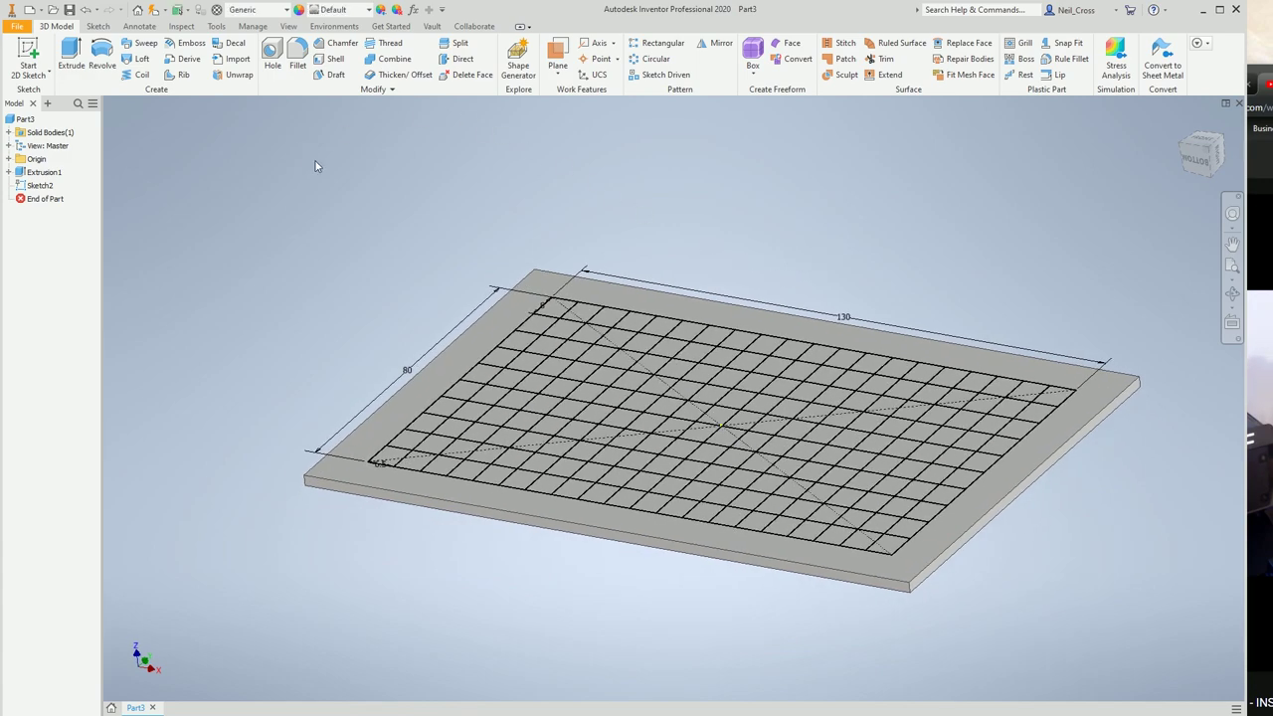
right_click(303, 90)
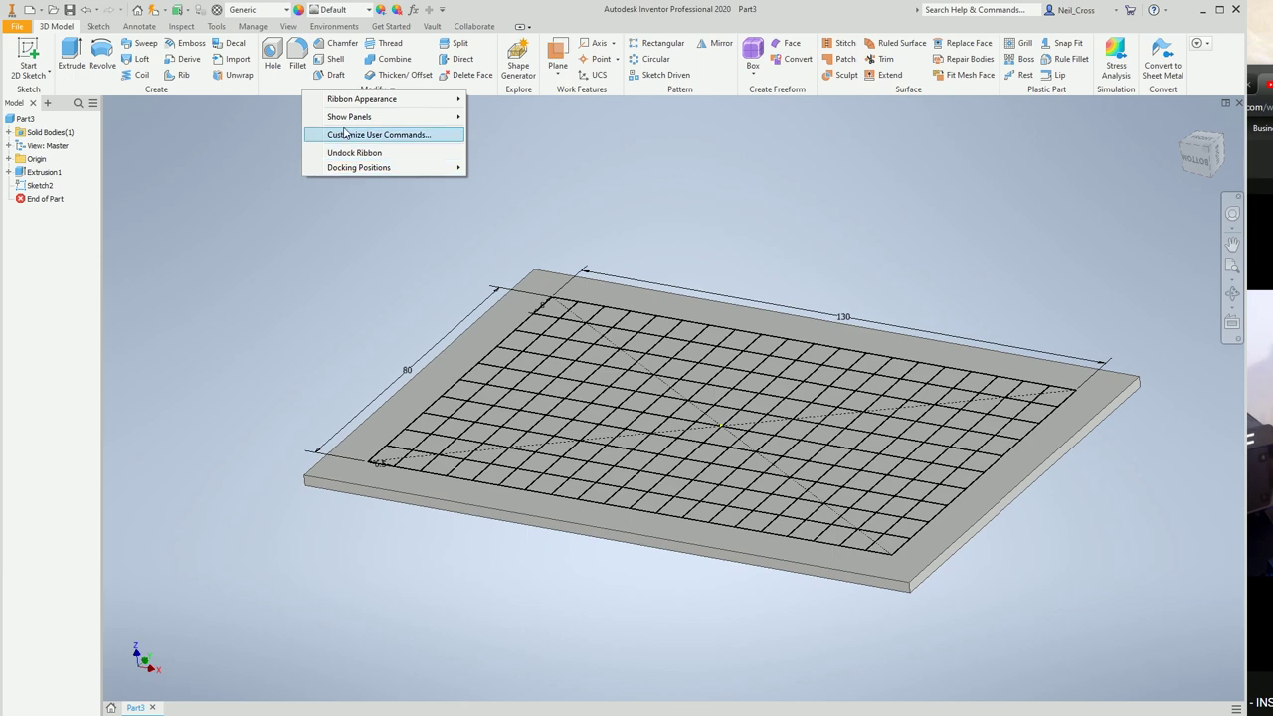
mouse_move(358, 119)
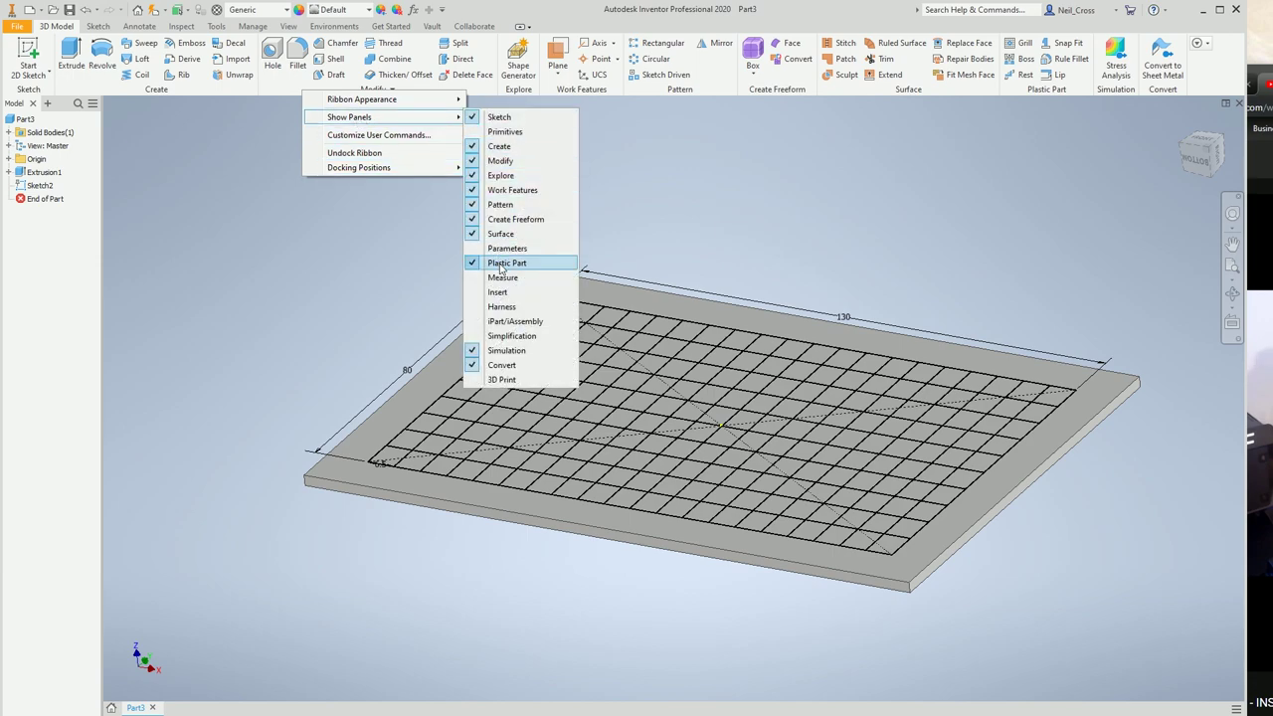
click(776, 190)
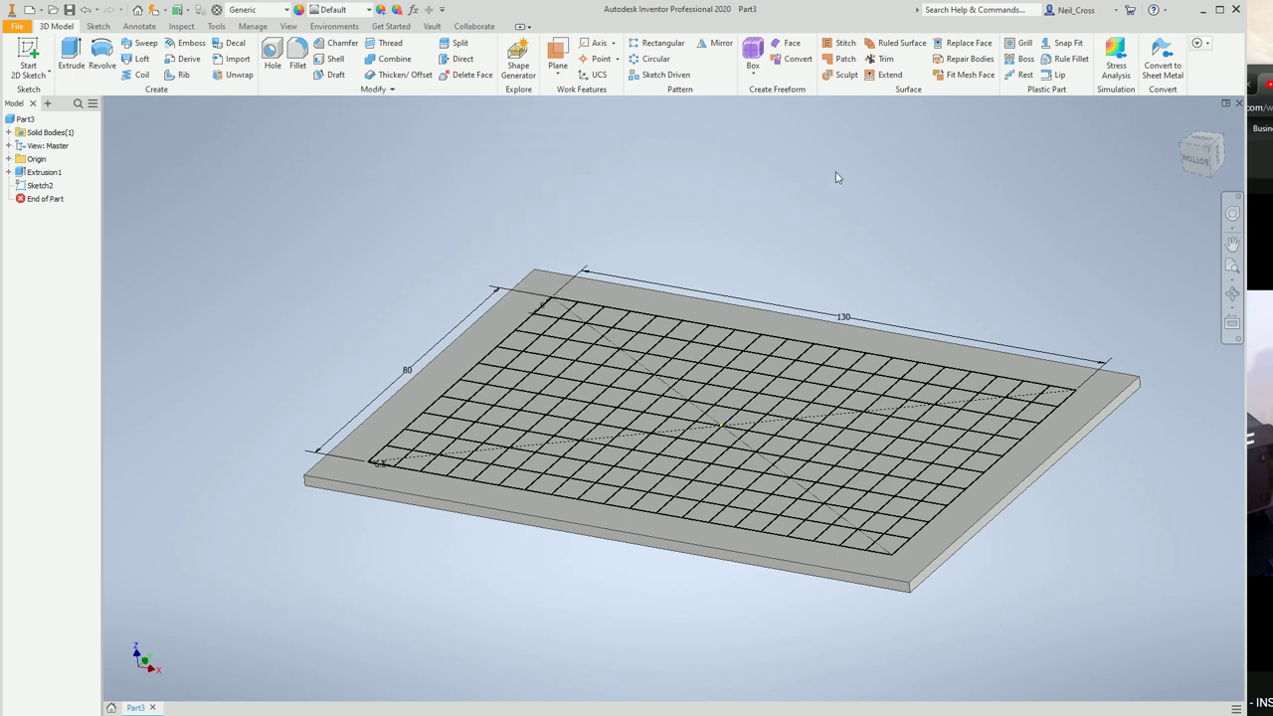
Step: Start a Grill feature with the 130 by 80 mm rectangle as boundary profile and the inner grid lines as rib profiles
click(1024, 45)
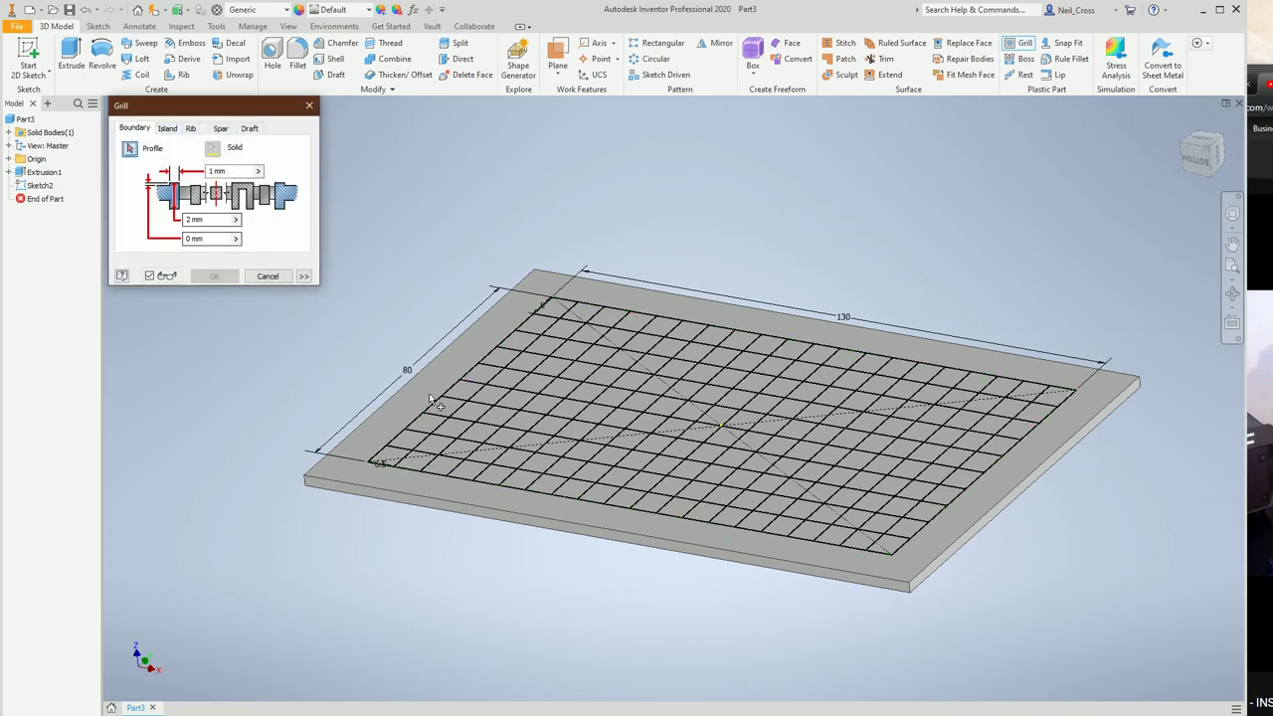
click(462, 393)
click(190, 129)
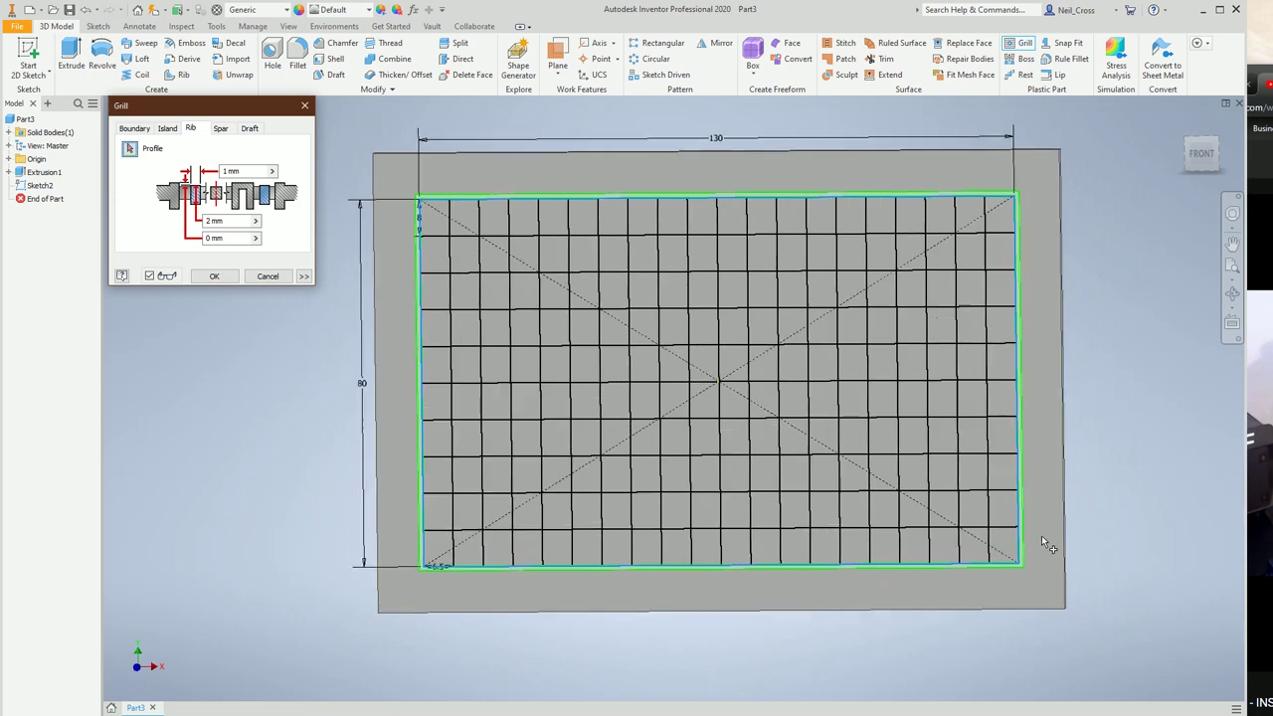
mouse_move(994, 545)
mouse_down()
mouse_move(463, 267)
mouse_move(442, 209)
mouse_up()
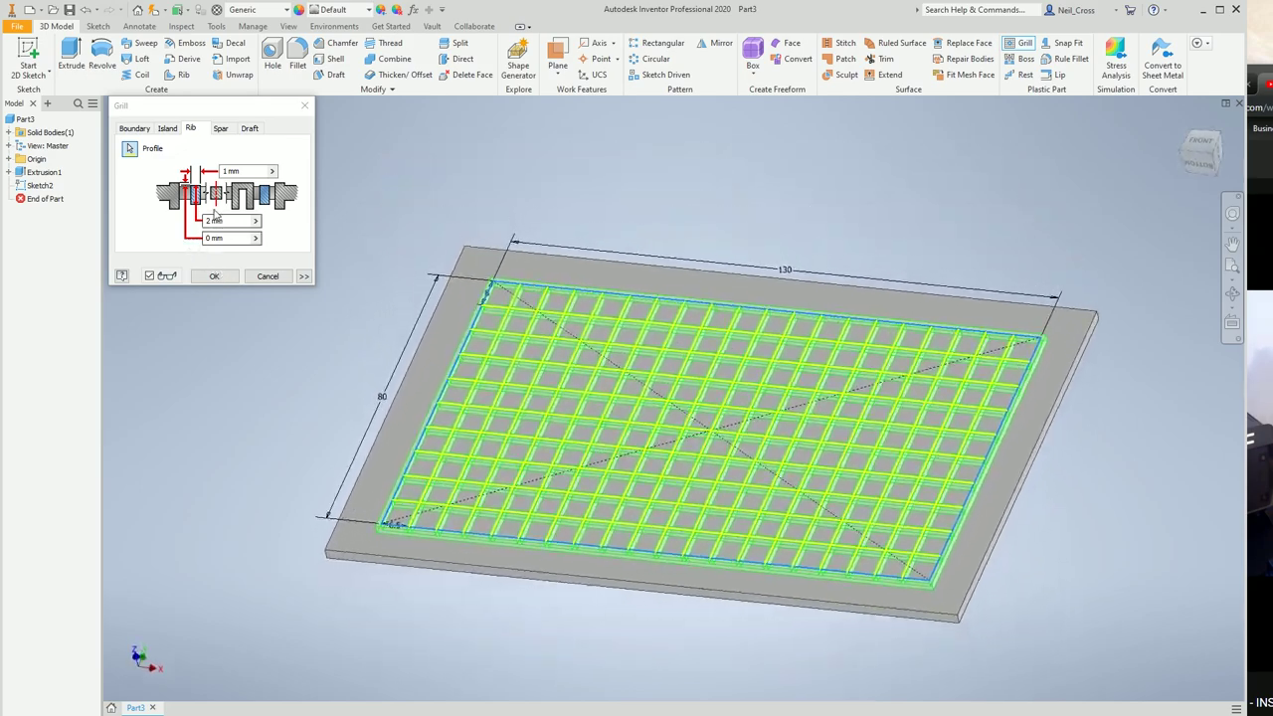
Step: Set the grill boundary's height to 5 mm and outside height to 1 mm, give the ribs a 1 mm top offset and create the grill
click(135, 128)
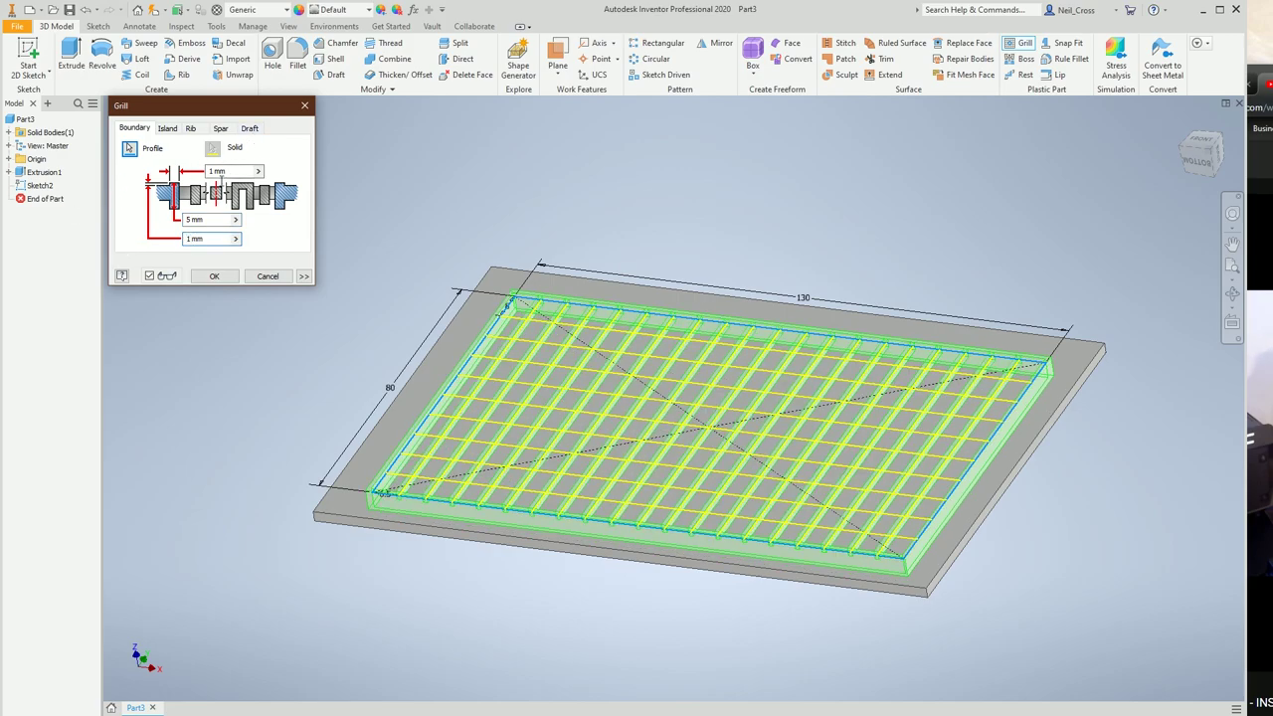
click(192, 128)
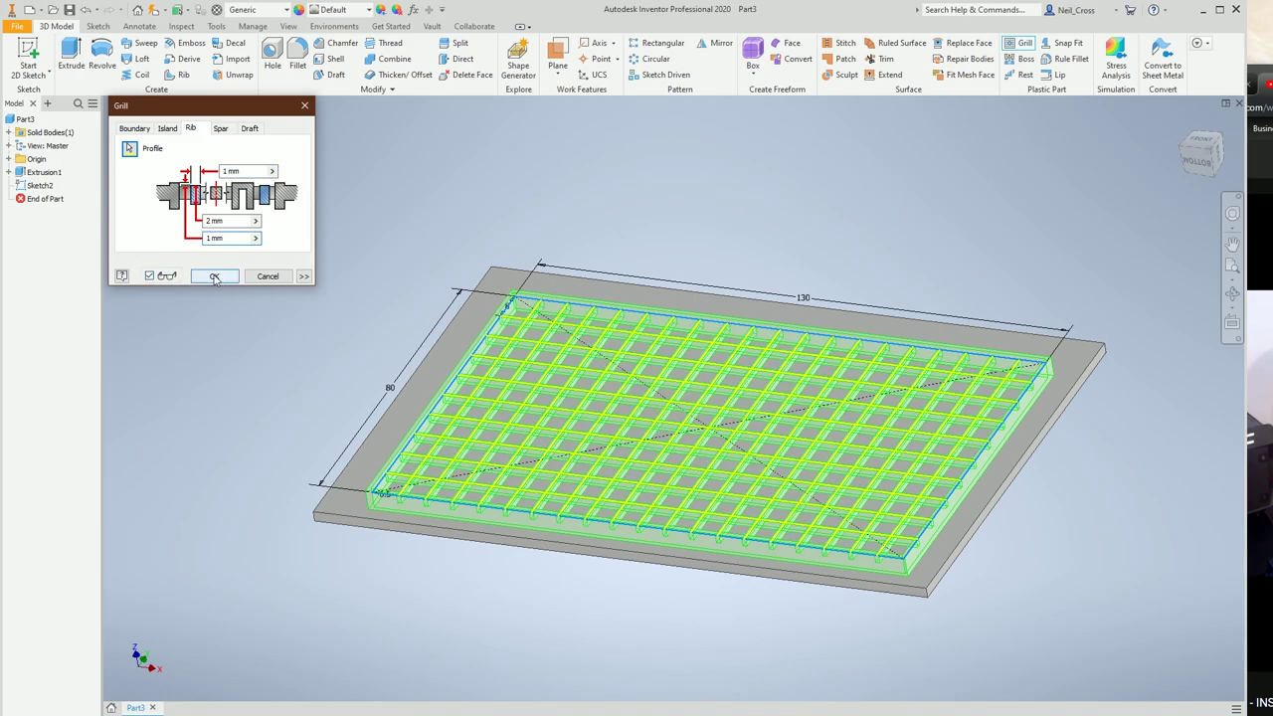
click(211, 275)
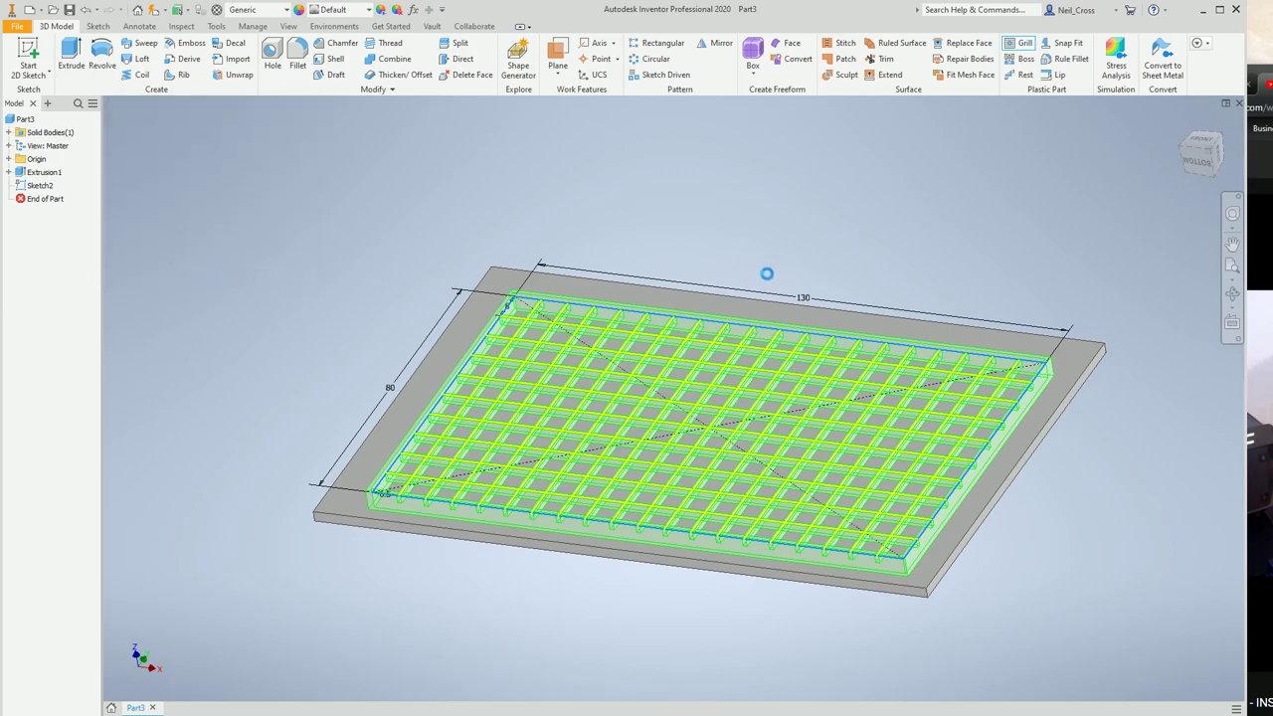
Step: Measure the distance between the grill boundary's face and the rib face on the back of the plate
scroll(765, 279, down, 2)
shift+middle_drag(765, 282, 510, 328)
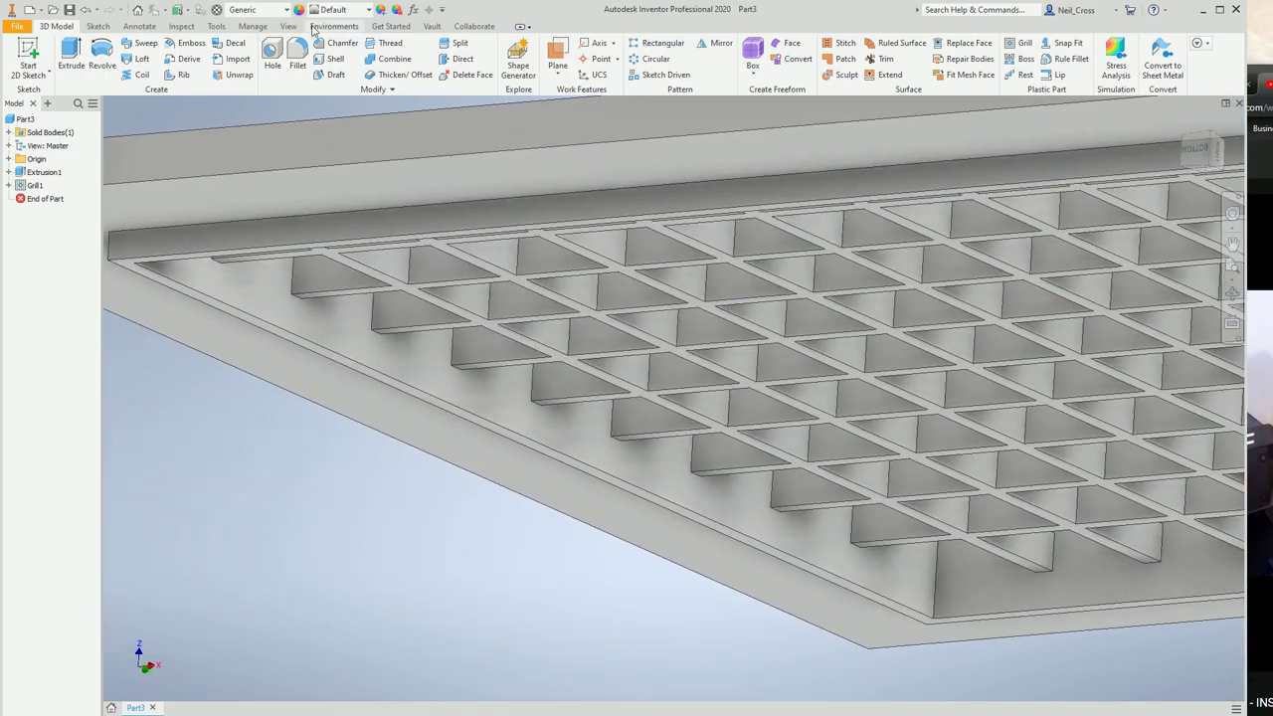
click(216, 26)
click(25, 55)
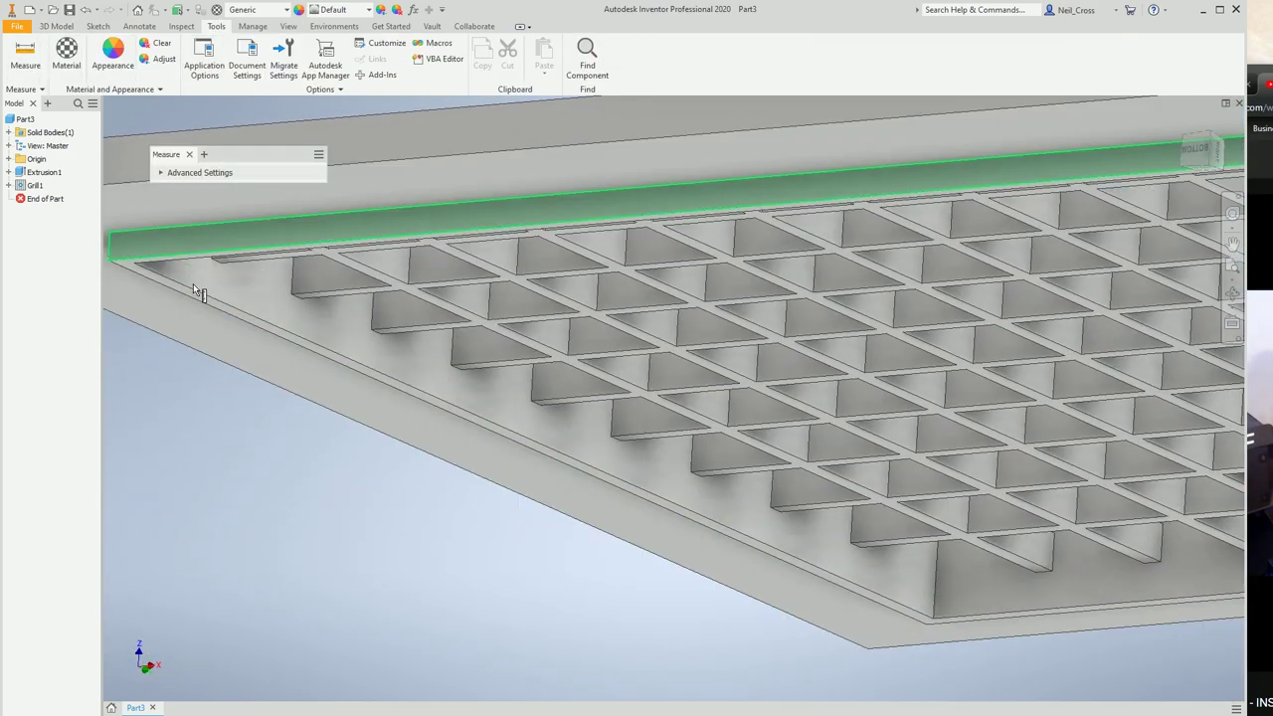
scroll(288, 350, up, 5)
click(289, 350)
click(801, 243)
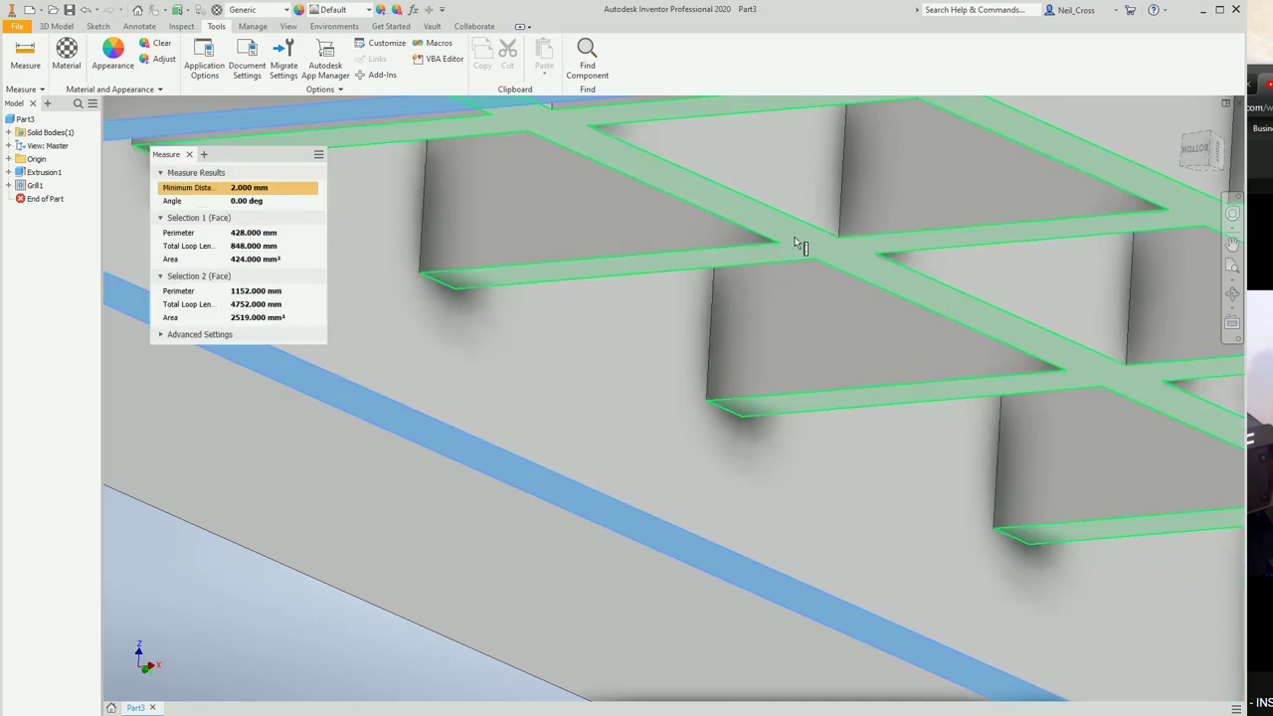
shift+middle_drag(698, 304, 680, 321)
scroll(679, 320, down, 4)
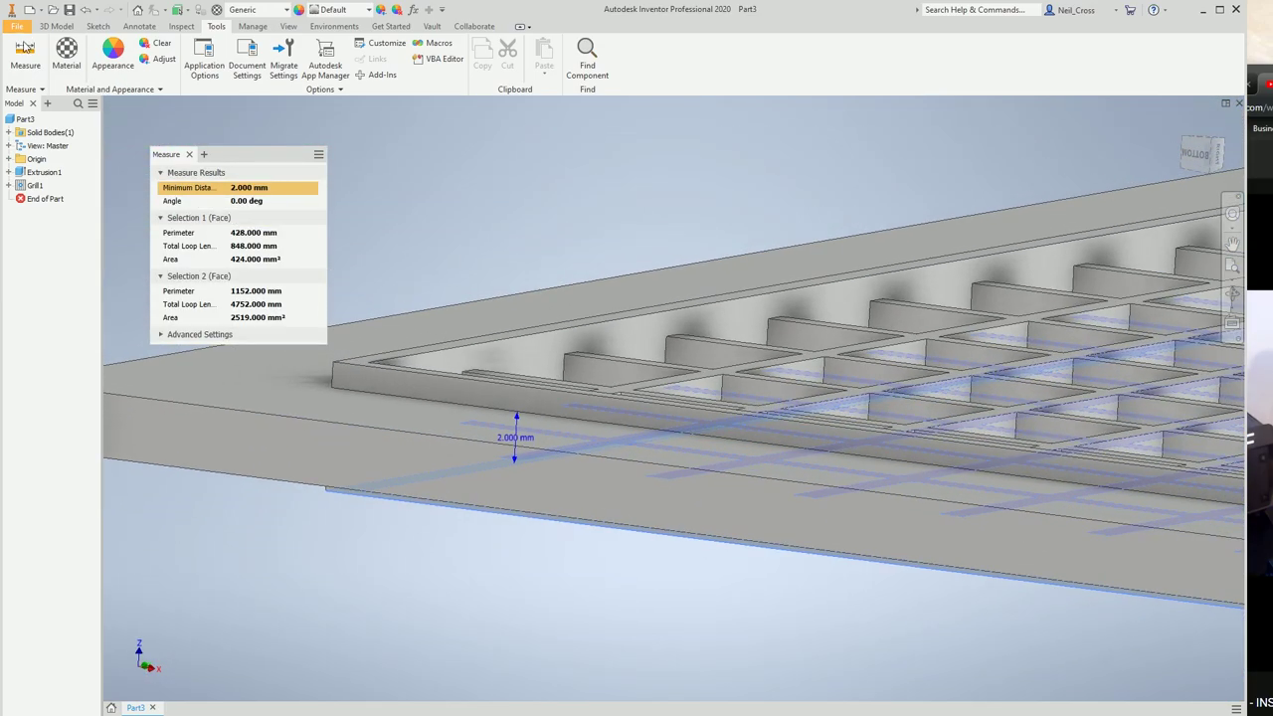
Step: Measure the distance between the rib face and the boundary rim's face on the raised-rim side of the plate
click(25, 55)
scroll(544, 366, up, 3)
click(623, 421)
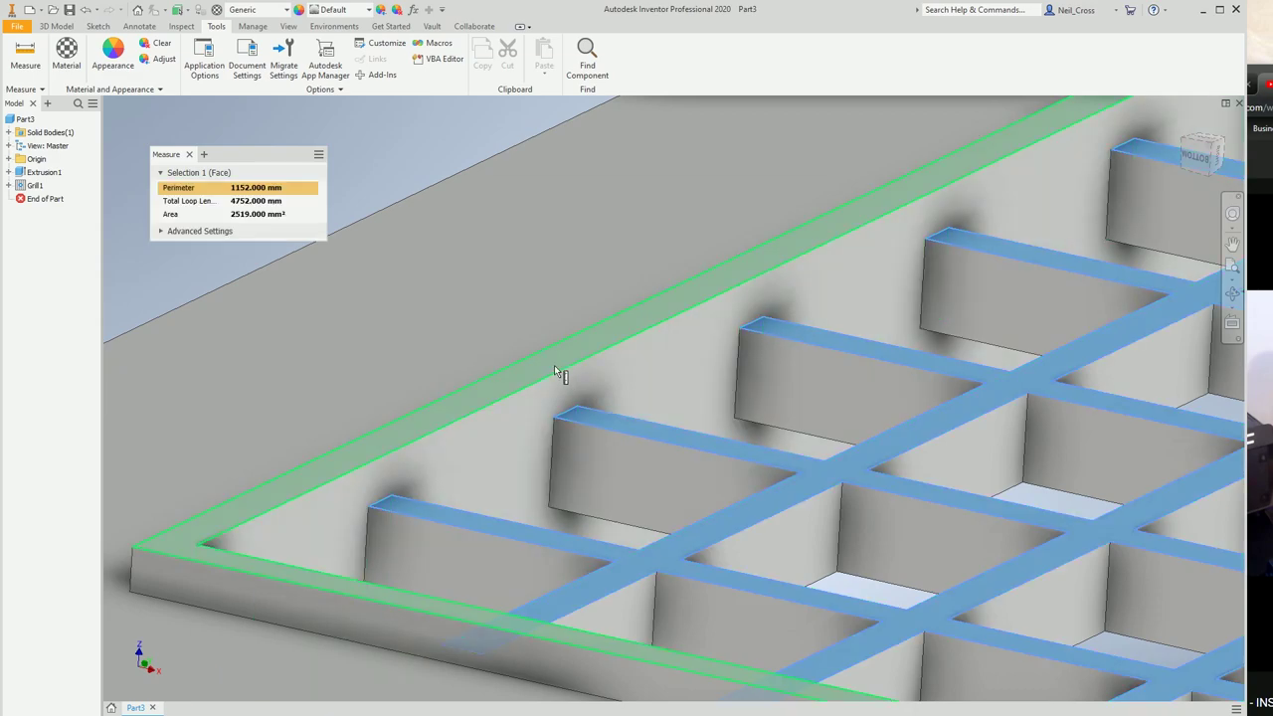
click(537, 367)
scroll(524, 370, down, 5)
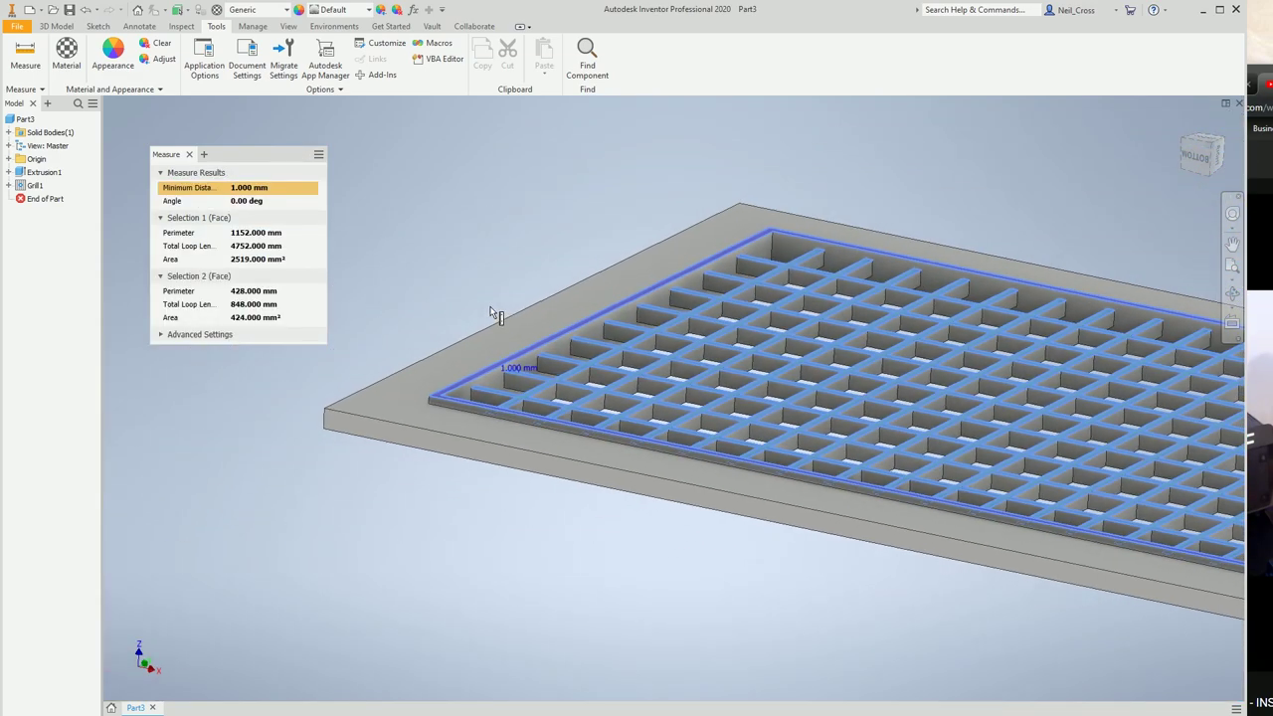
key(Escape)
scroll(489, 312, down, 3)
shift+middle_drag(489, 313, 629, 402)
scroll(526, 396, up, 1)
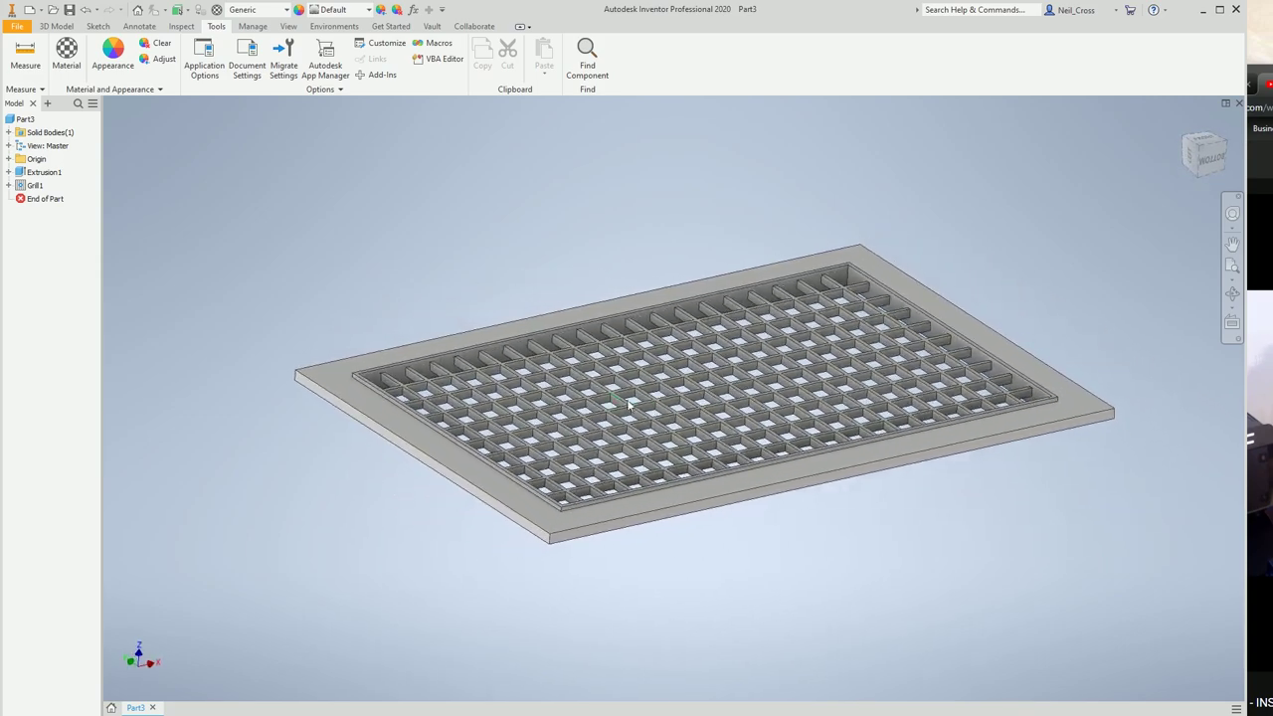
Step: Start a fillet on the plate's four outer corner edges with a 7.5 mm radius
click(57, 26)
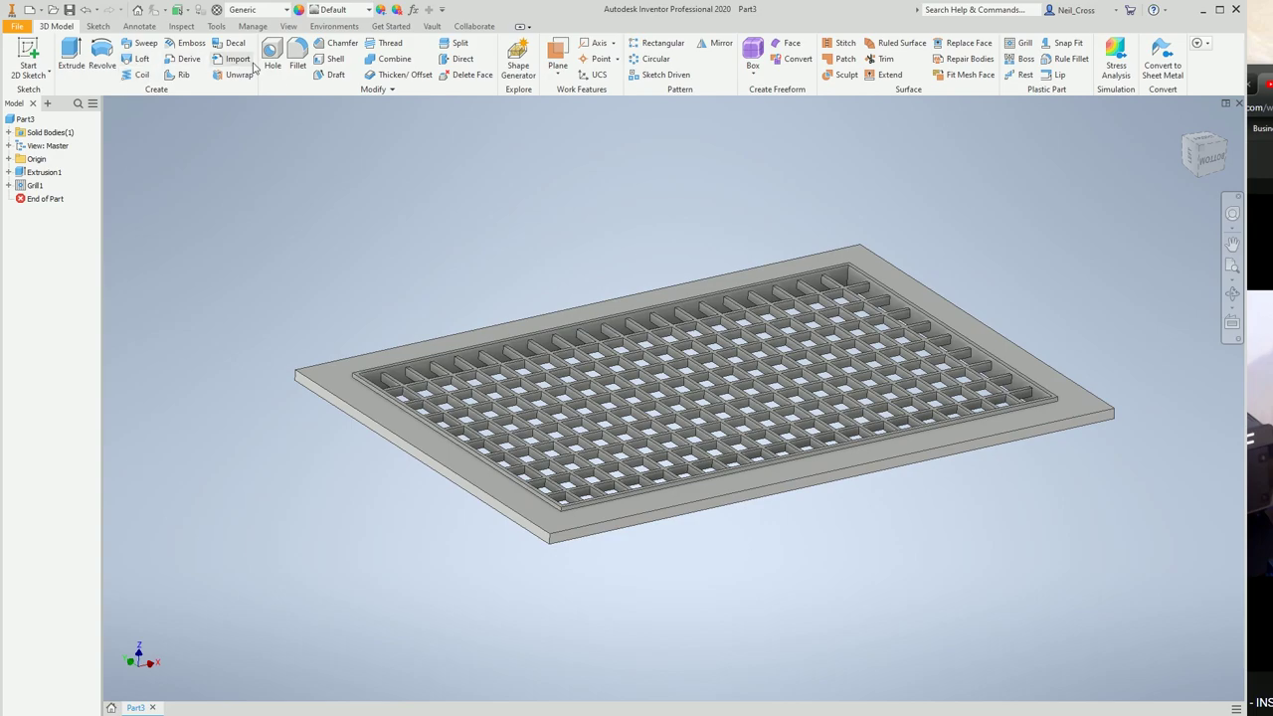
click(297, 57)
scroll(478, 468, up, 5)
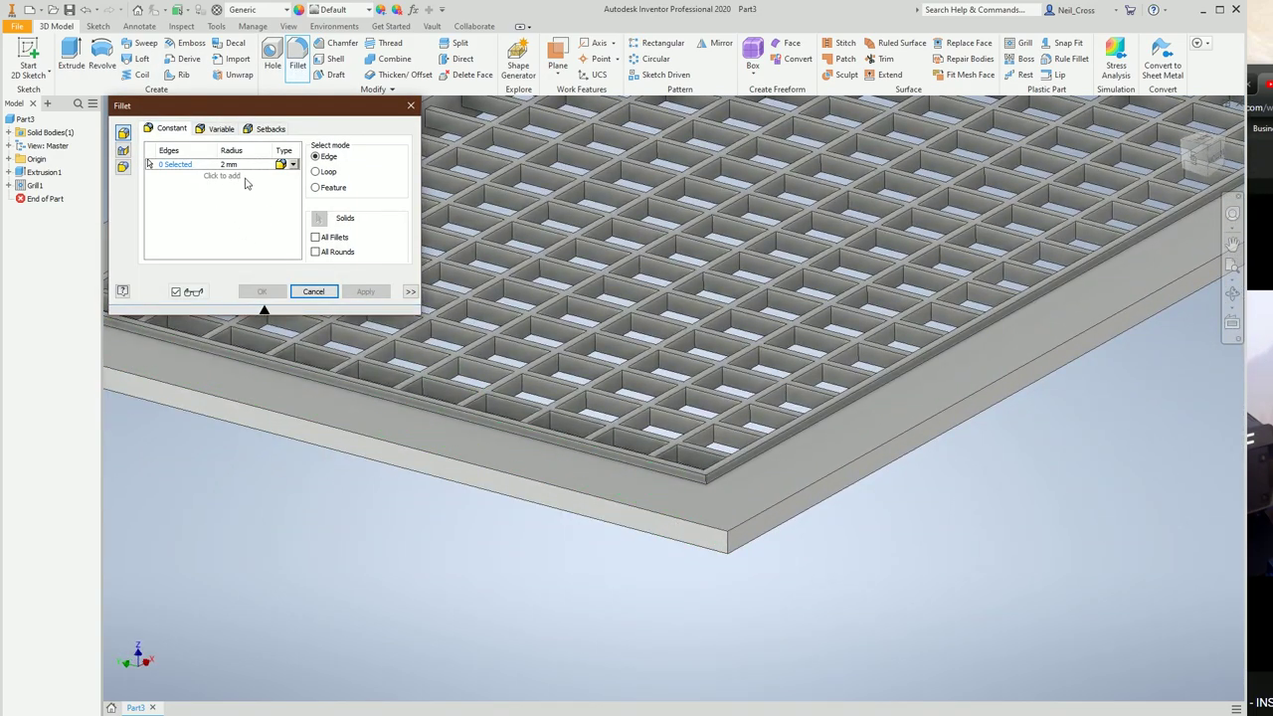
click(736, 548)
shift+middle_drag(739, 548, 985, 513)
click(964, 556)
click(881, 577)
click(839, 503)
click(228, 164)
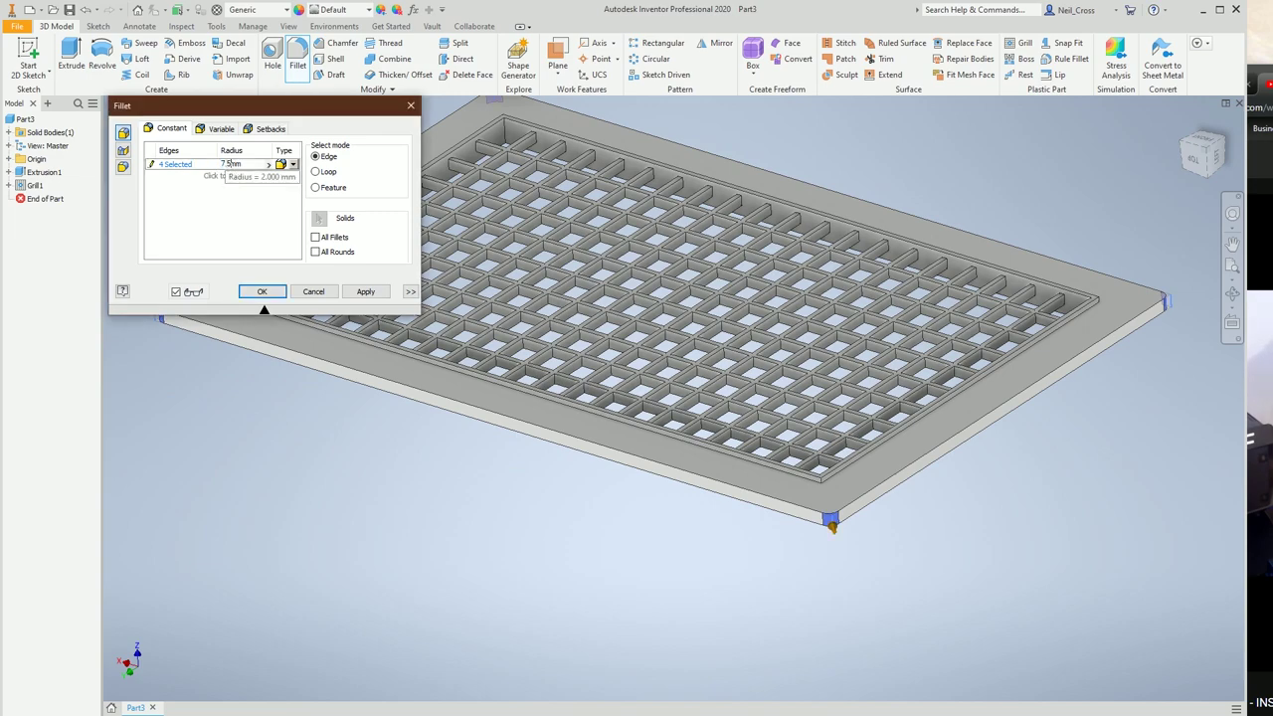
text(7.5)
Step: Add a second fillet set of 5 mm radius for the eight outside corner edges of the grill boundary on both sides of the plate
click(210, 177)
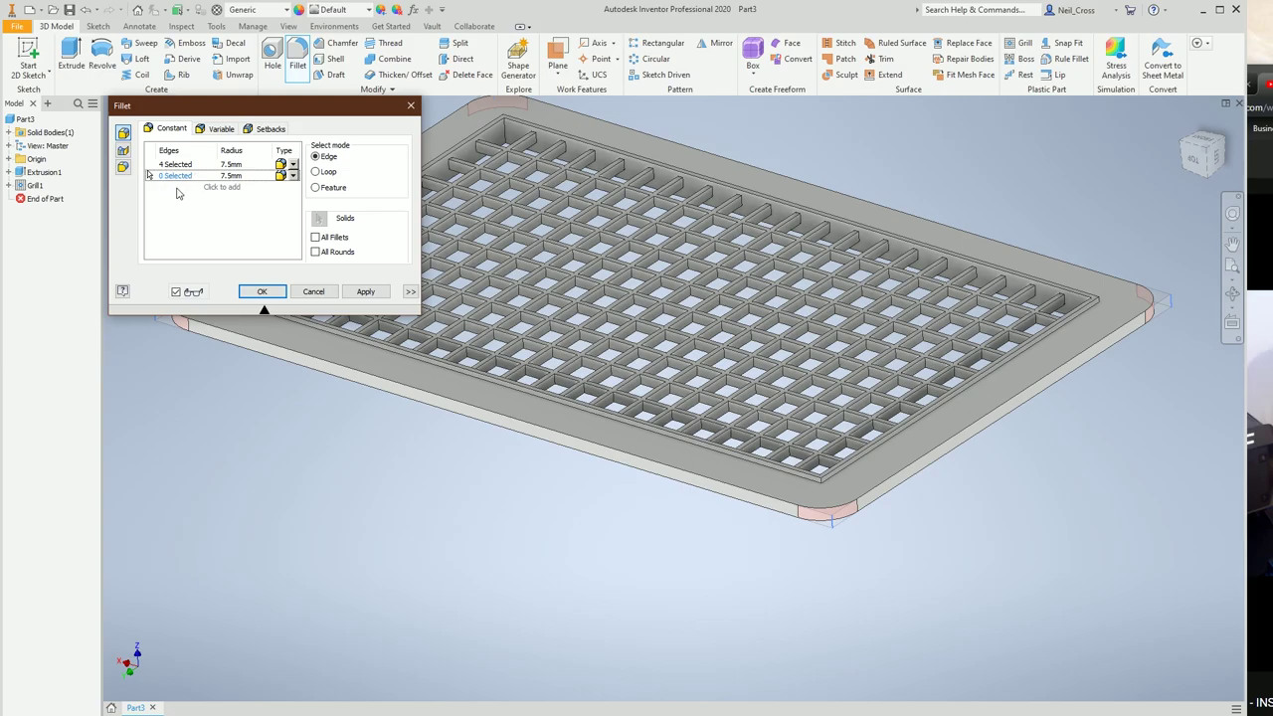
scroll(697, 518, down, 6)
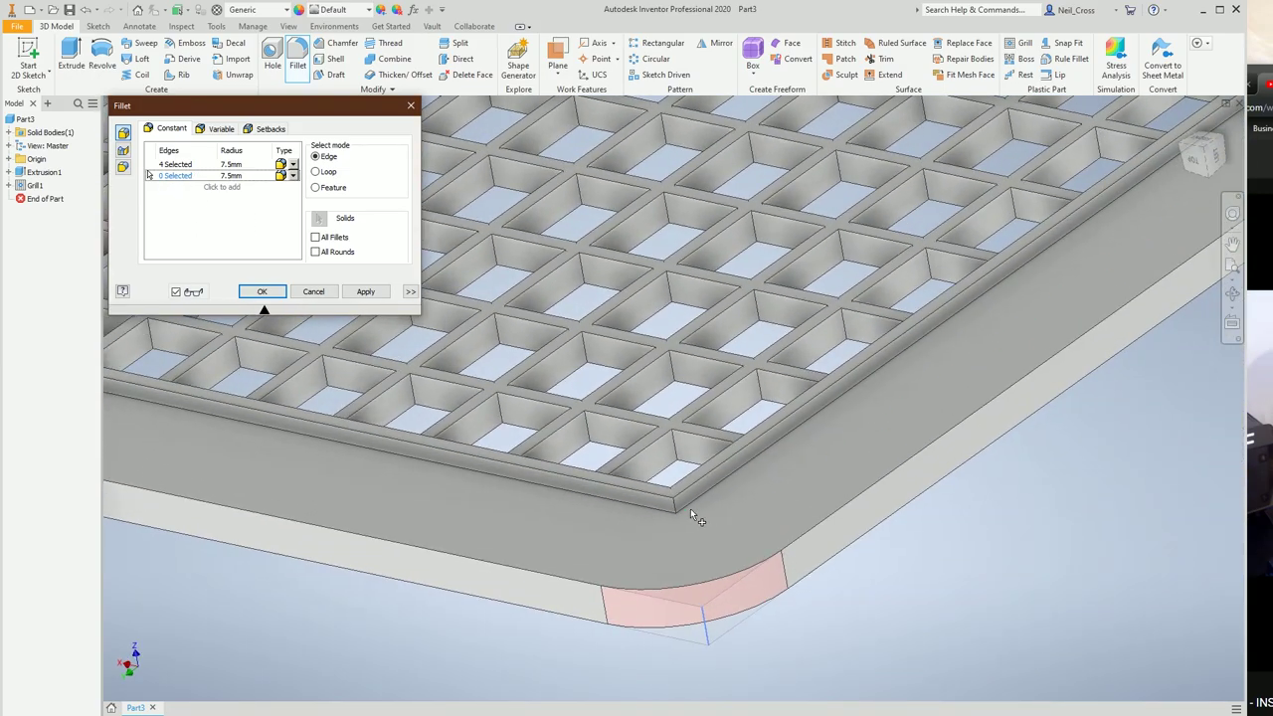
click(676, 509)
scroll(488, 371, up, 1)
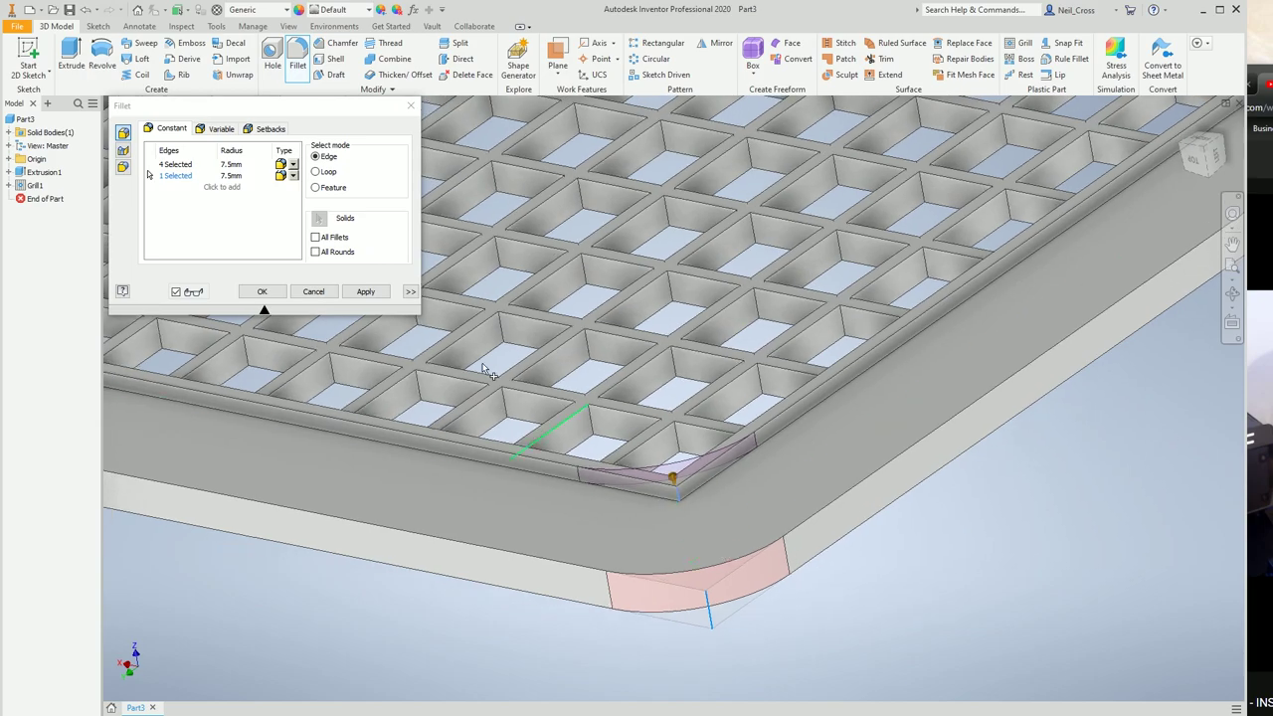
click(229, 177)
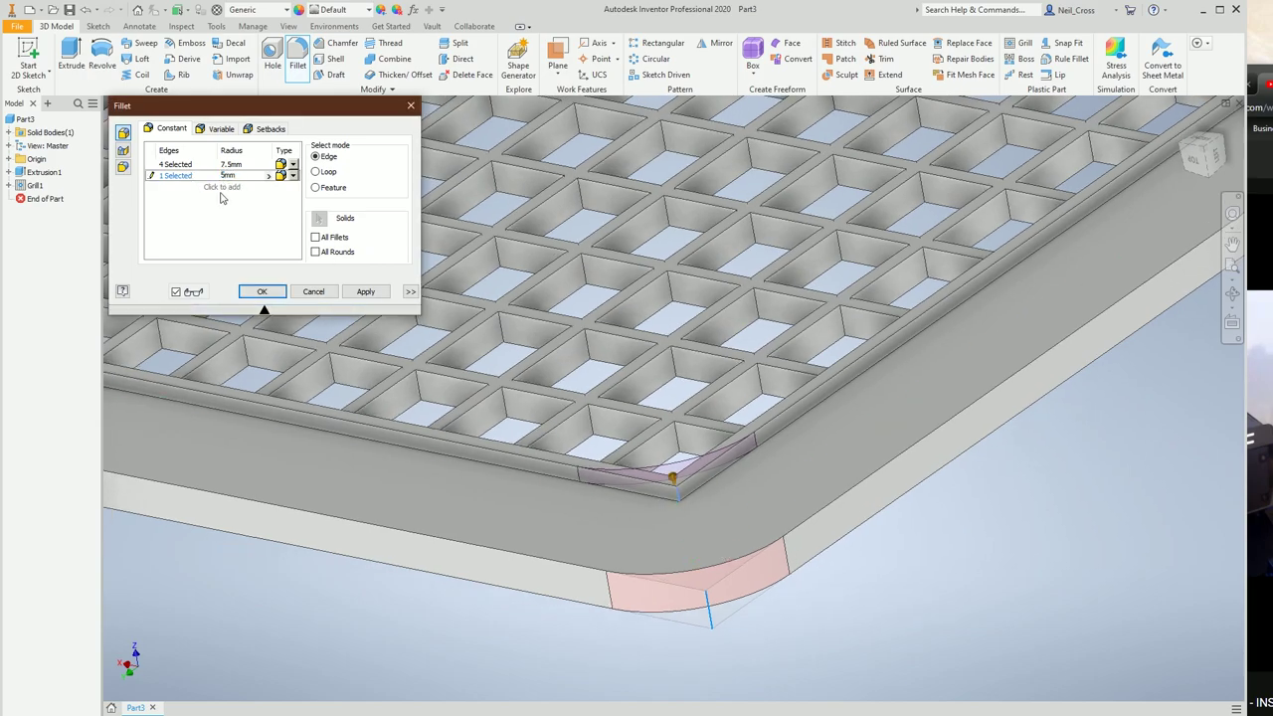
click(152, 177)
shift+middle_drag(631, 384, 733, 301)
click(679, 257)
shift+middle_drag(679, 257, 617, 492)
click(652, 268)
click(560, 510)
click(675, 530)
click(587, 502)
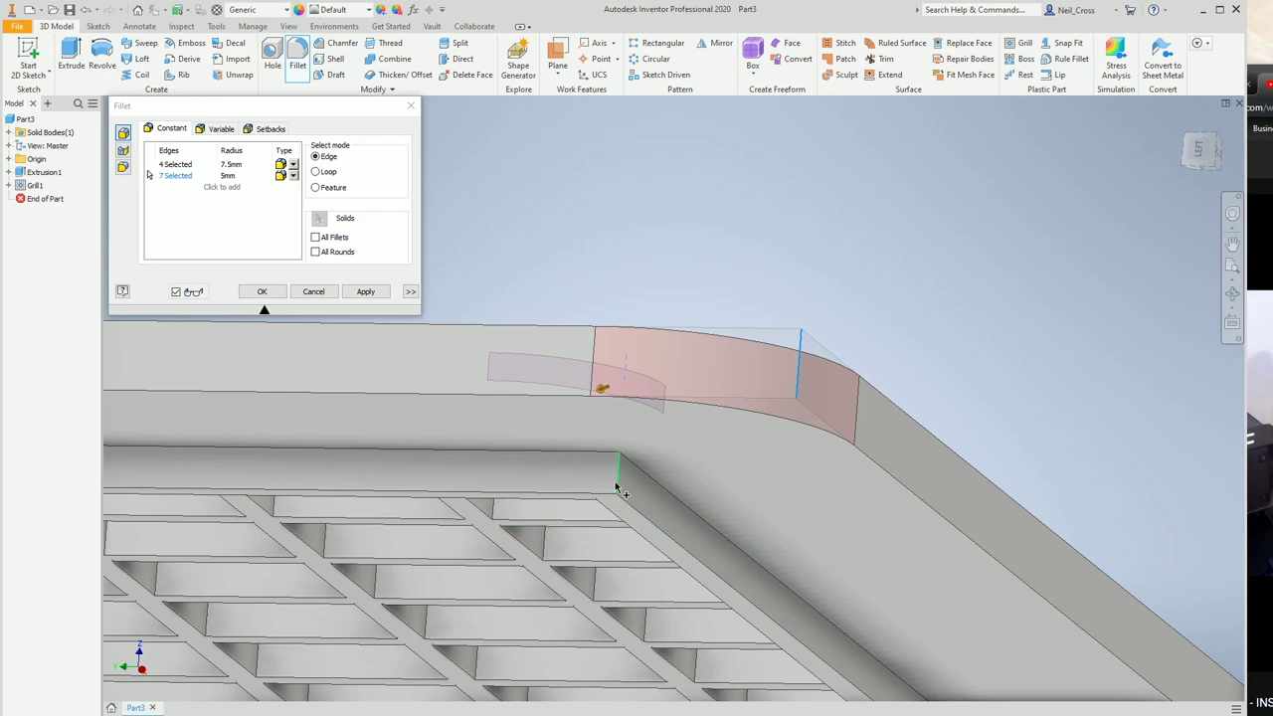
click(617, 490)
Step: Add a third fillet set of 4 mm radius for the grill boundary's four inside corner edges and create the fillets
click(230, 189)
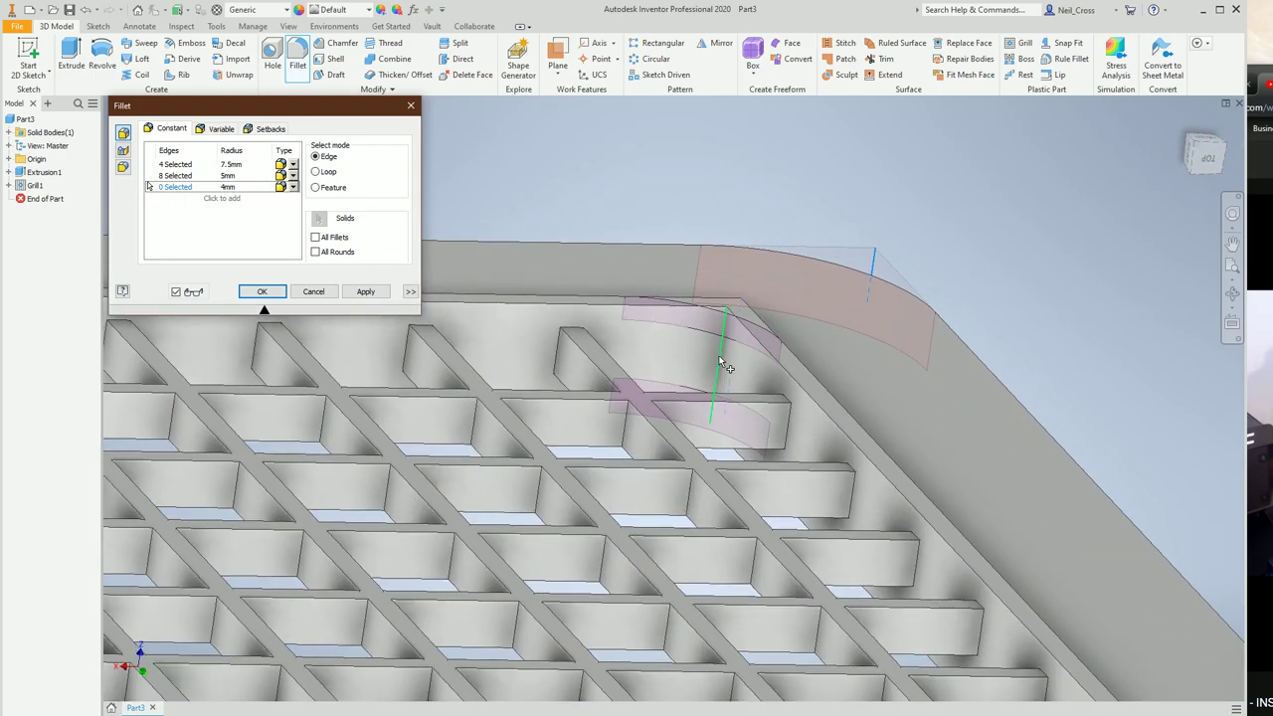
click(723, 366)
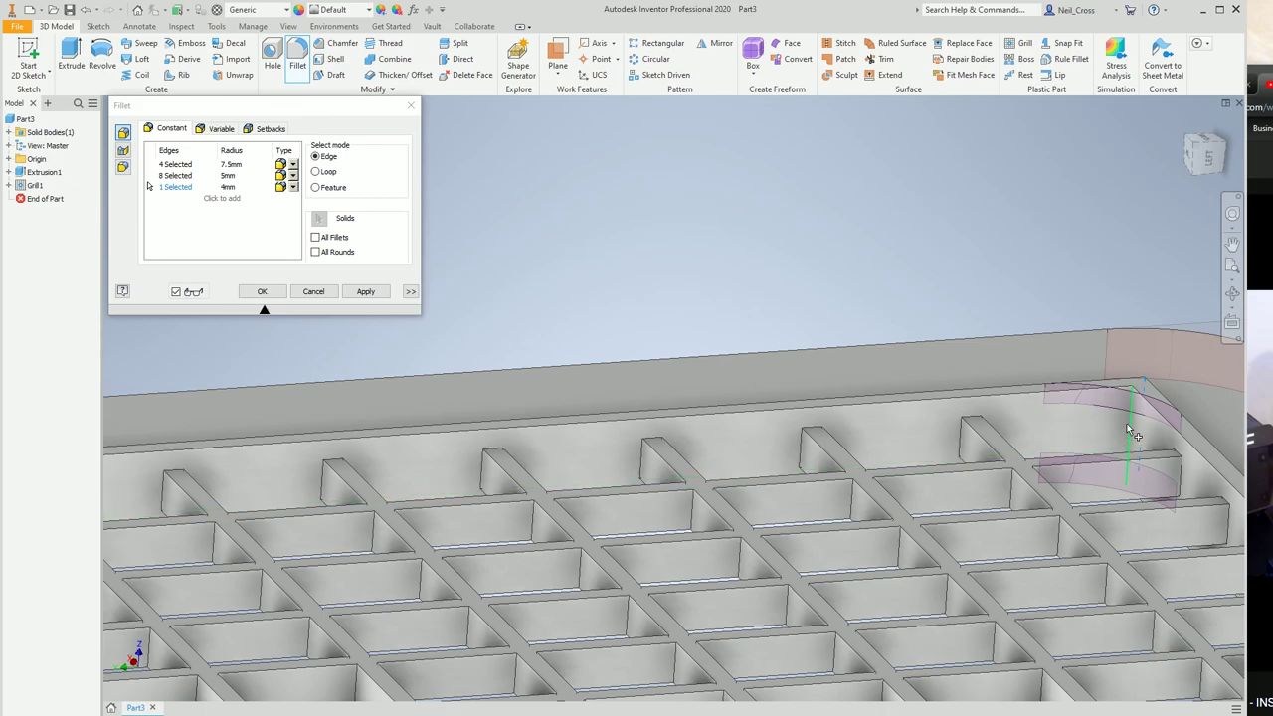
click(1134, 427)
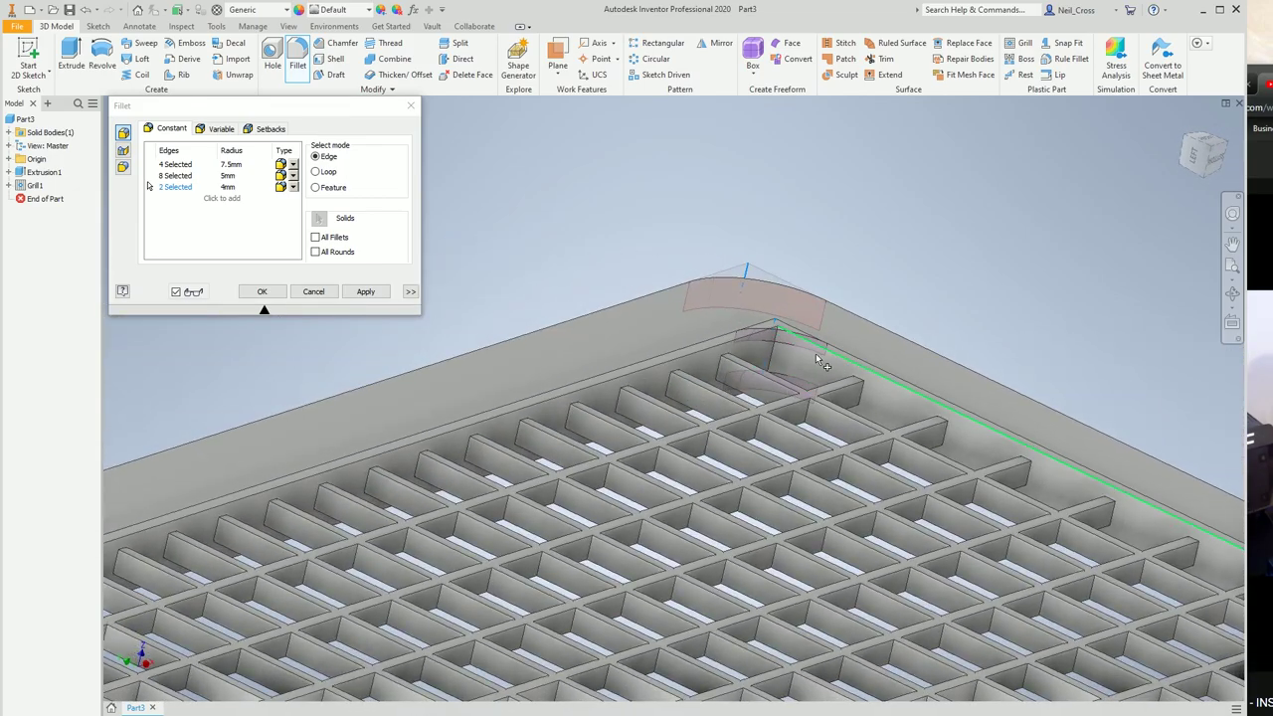
click(773, 362)
scroll(759, 373, down, 2)
shift+middle_drag(759, 373, 653, 297)
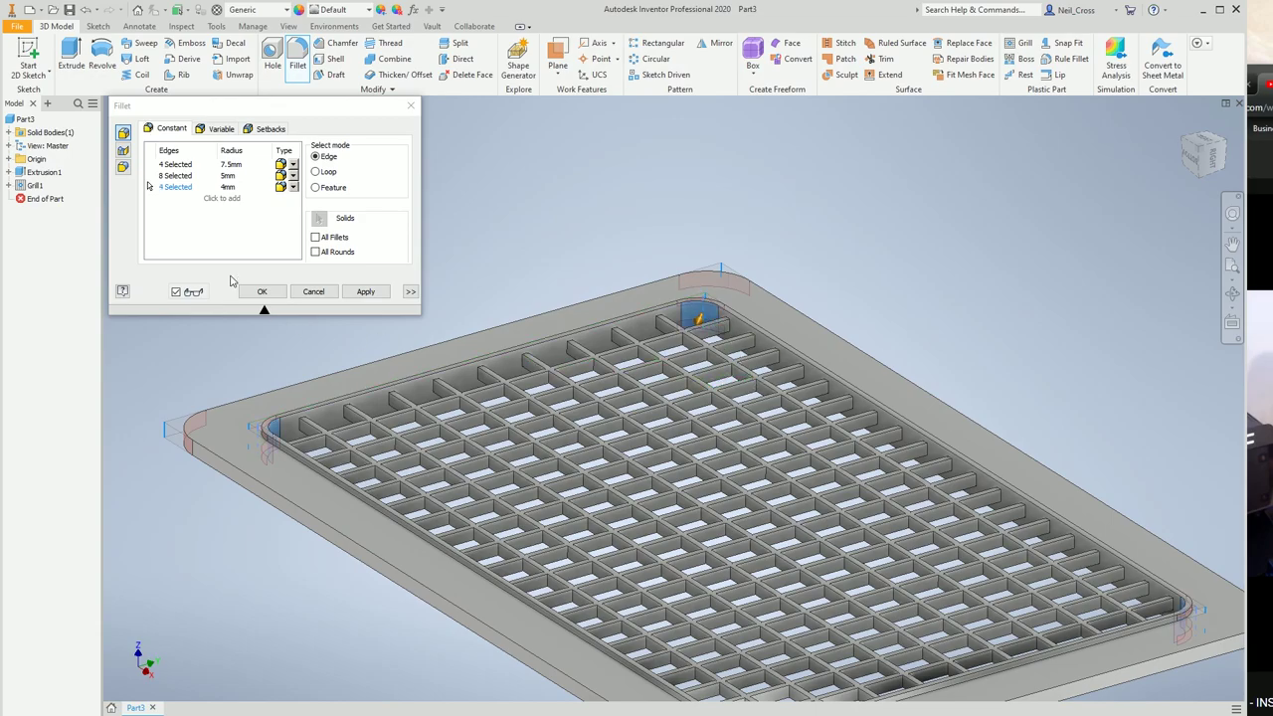
click(252, 294)
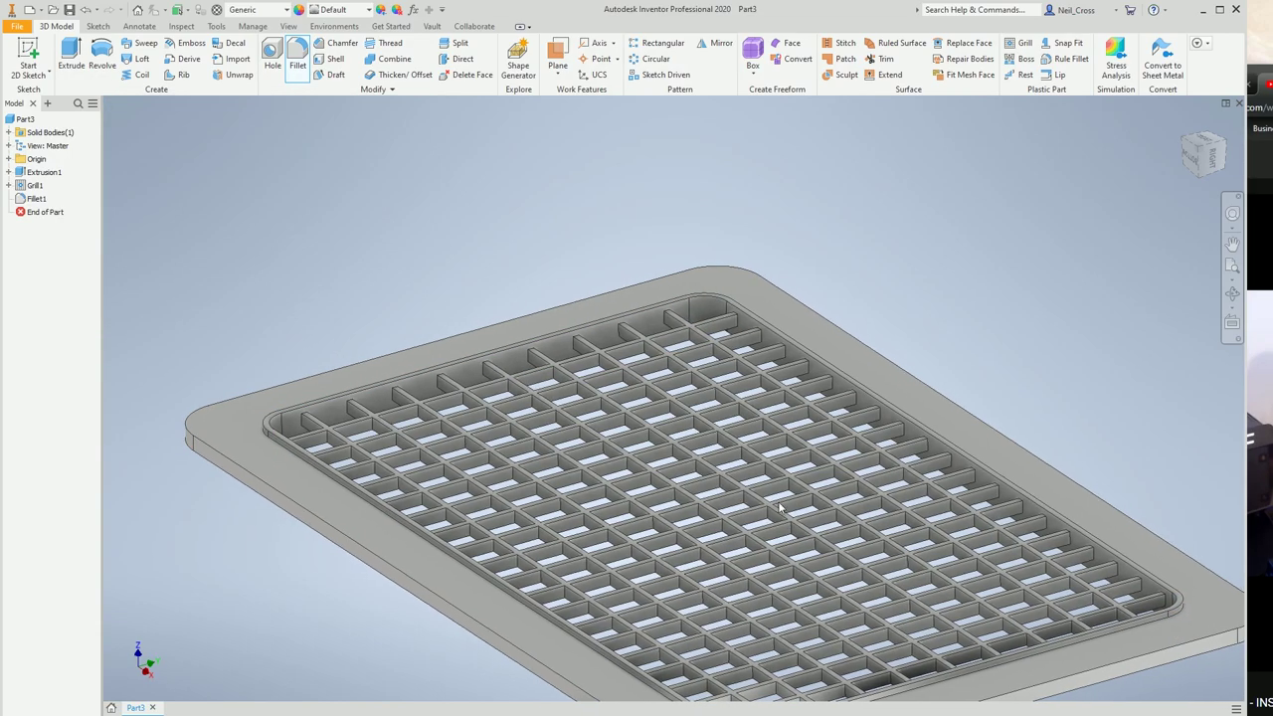
Step: Chamfer the plate's outer perimeter edge with a 0.5 mm distance
shift+middle_drag(915, 488, 677, 488)
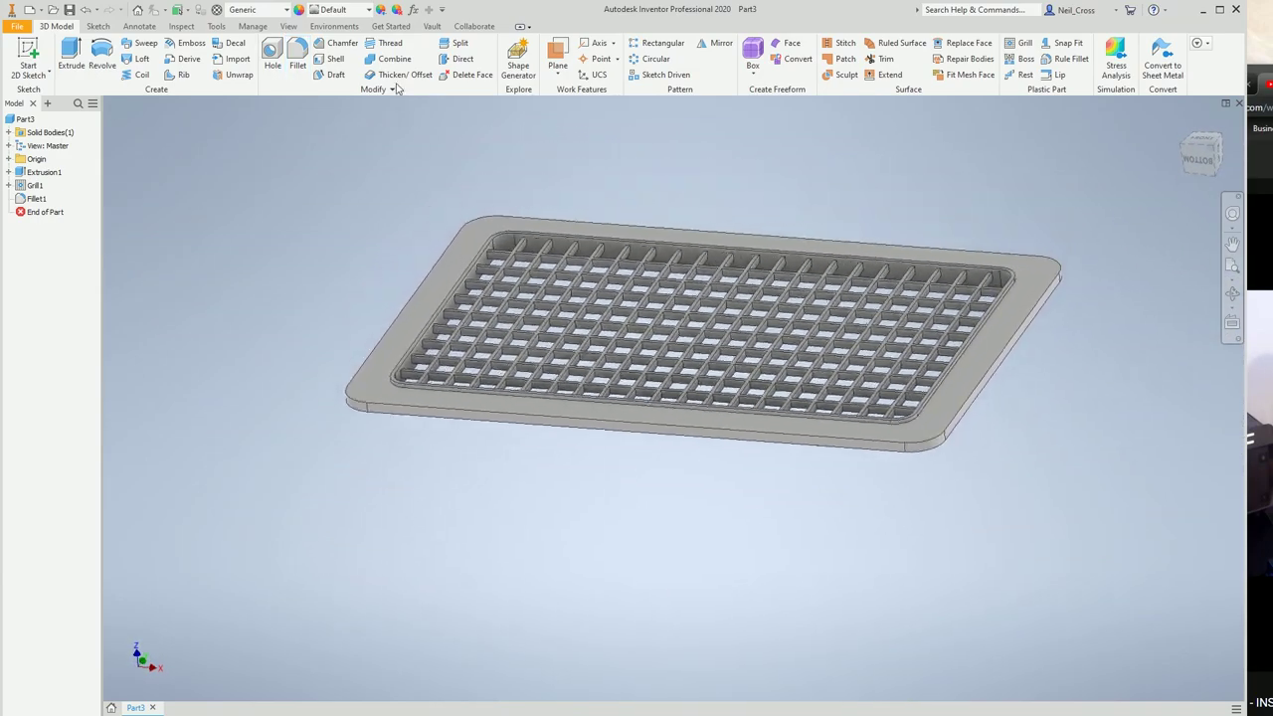
click(334, 45)
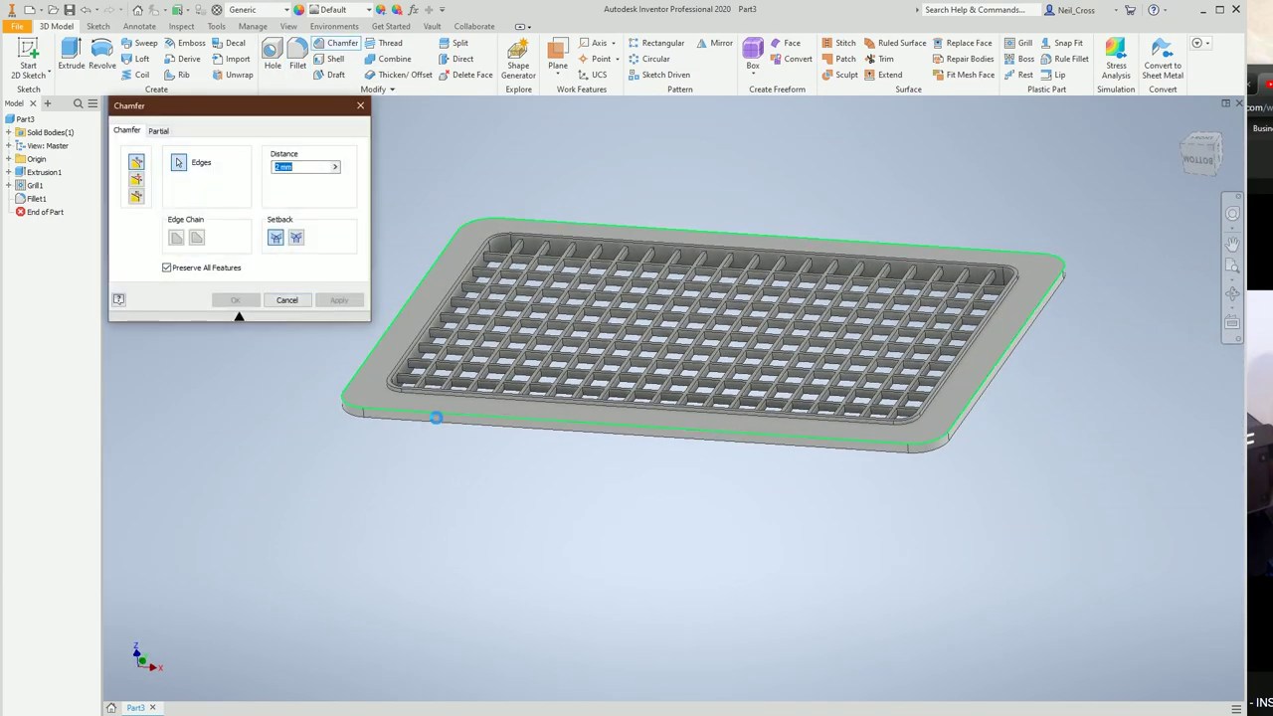
click(438, 423)
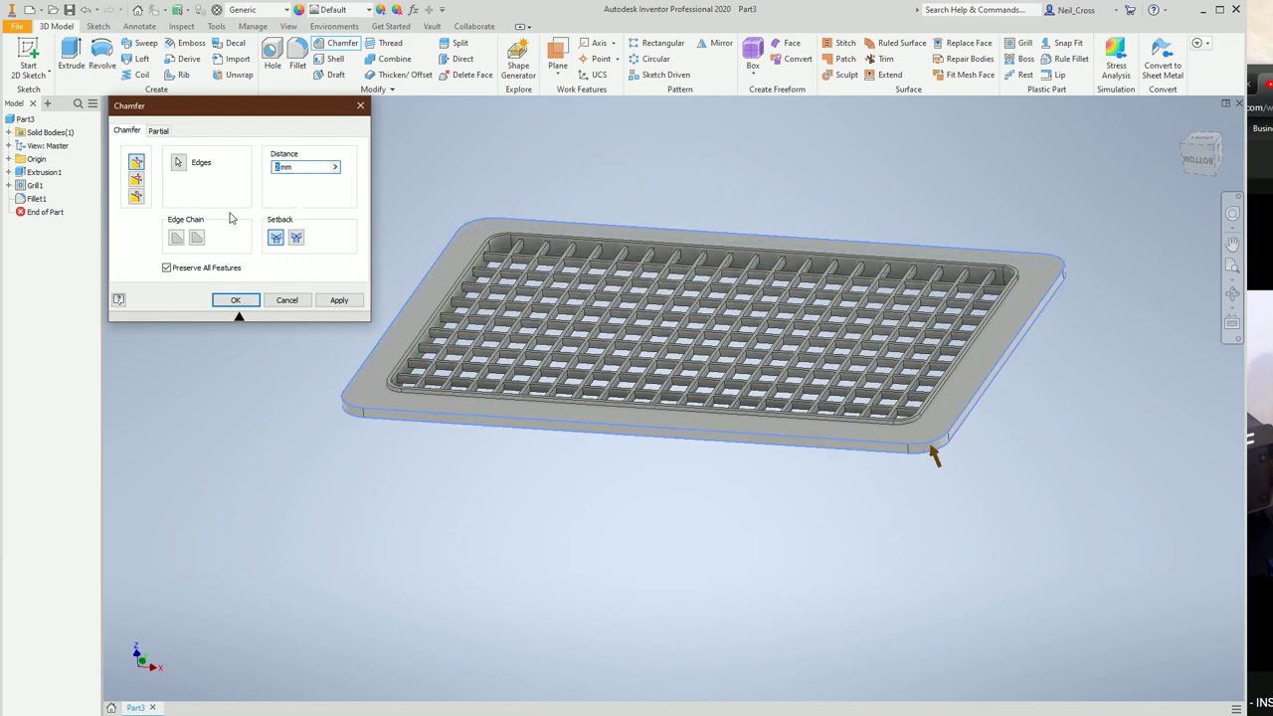
click(236, 300)
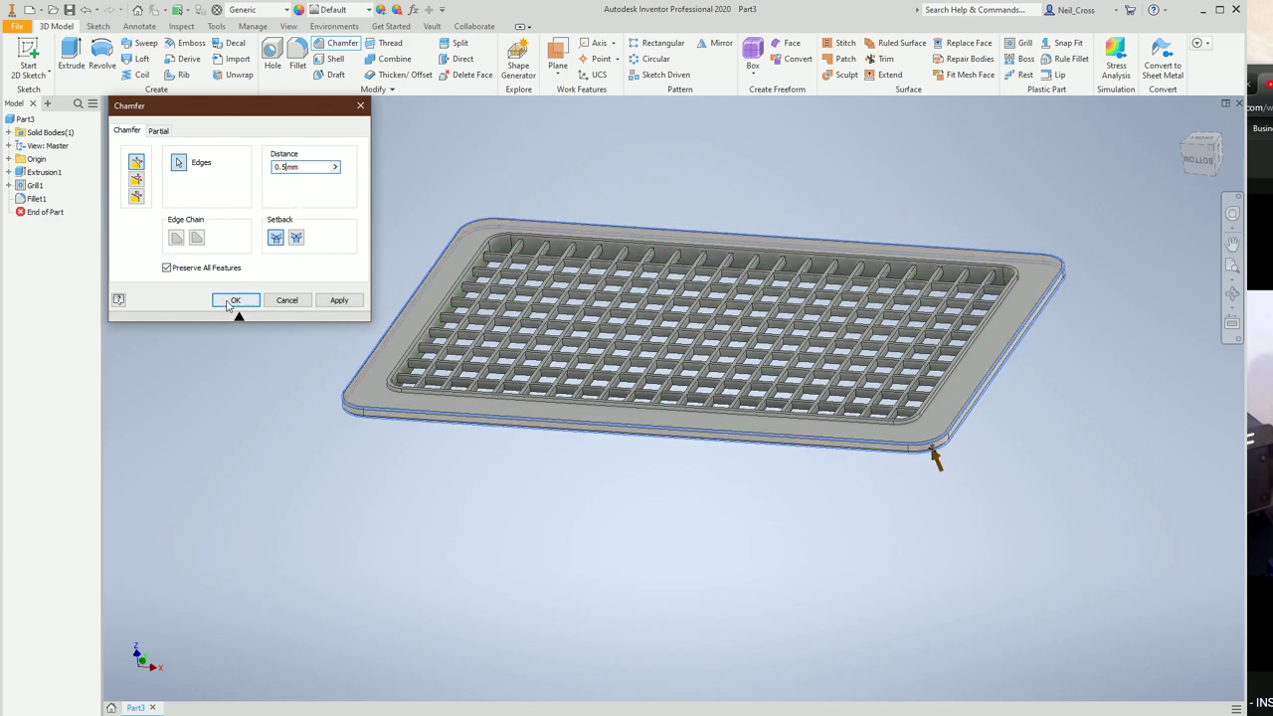
shift+middle_drag(842, 434, 644, 352)
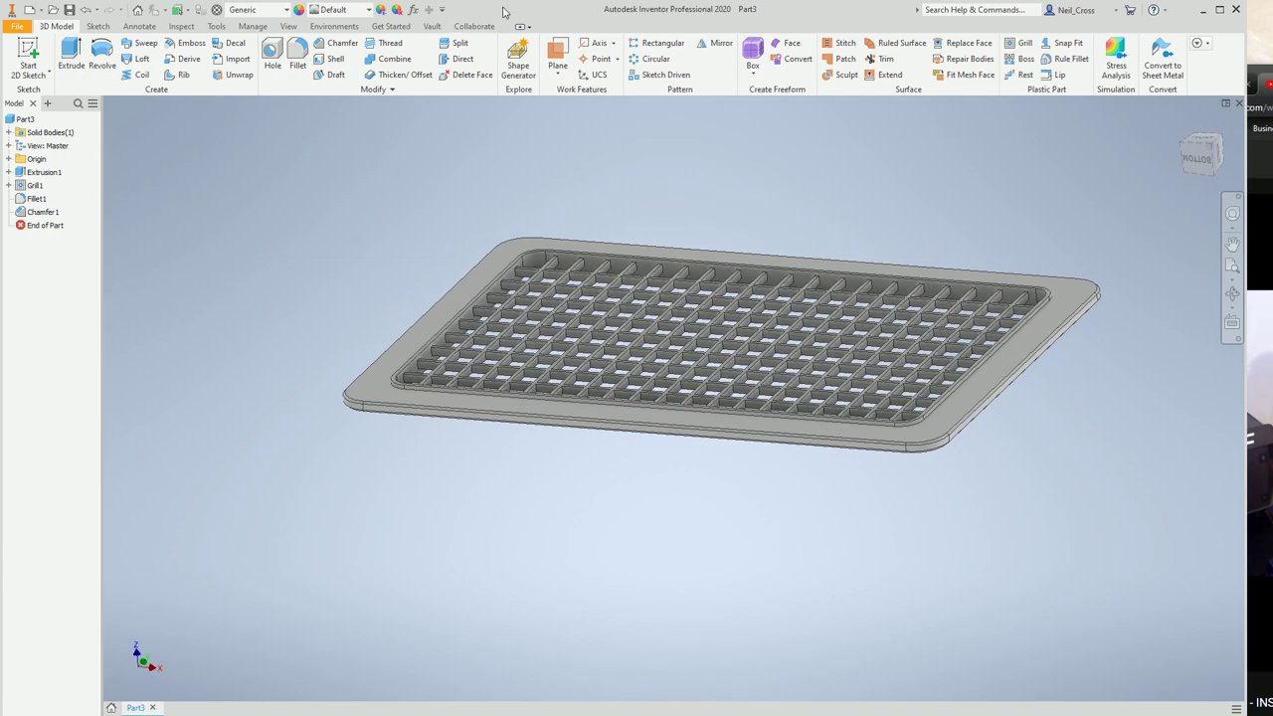
Step: Start a sketch on the plate's rim-side face and draw a horizontal line from the origin out past the plate's left edge
click(43, 47)
click(427, 329)
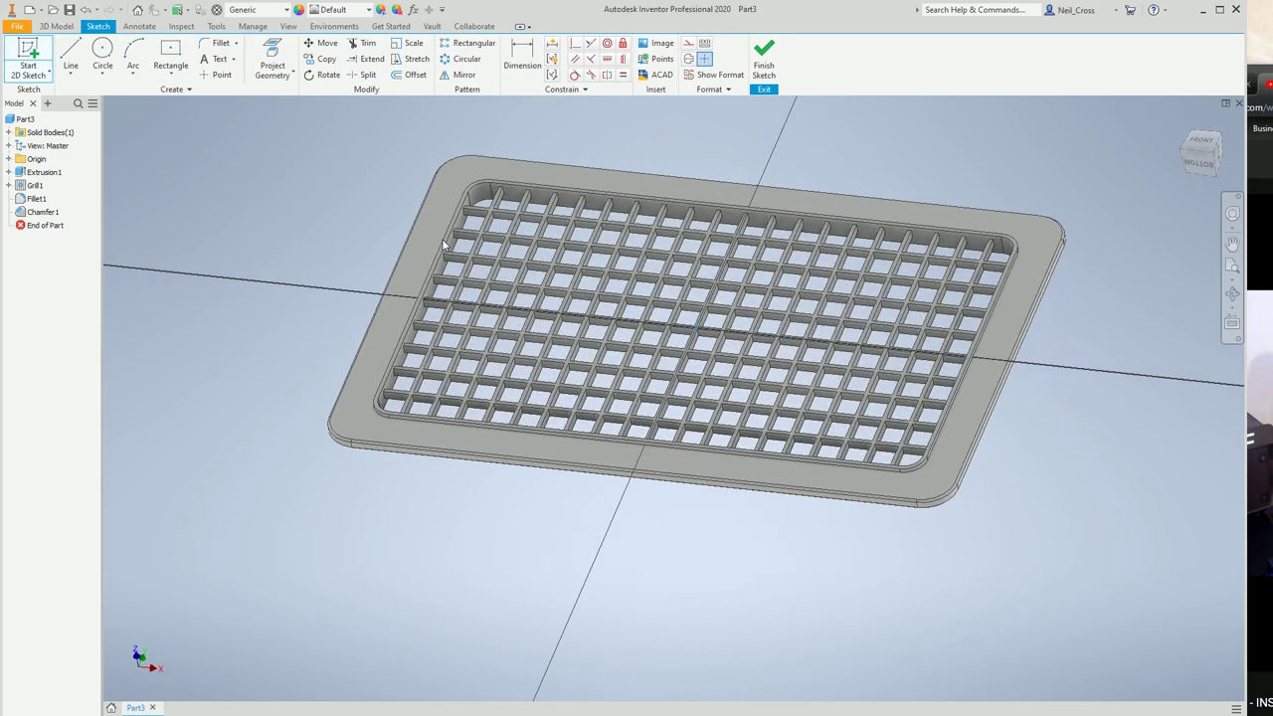
click(71, 55)
scroll(662, 409, up, 5)
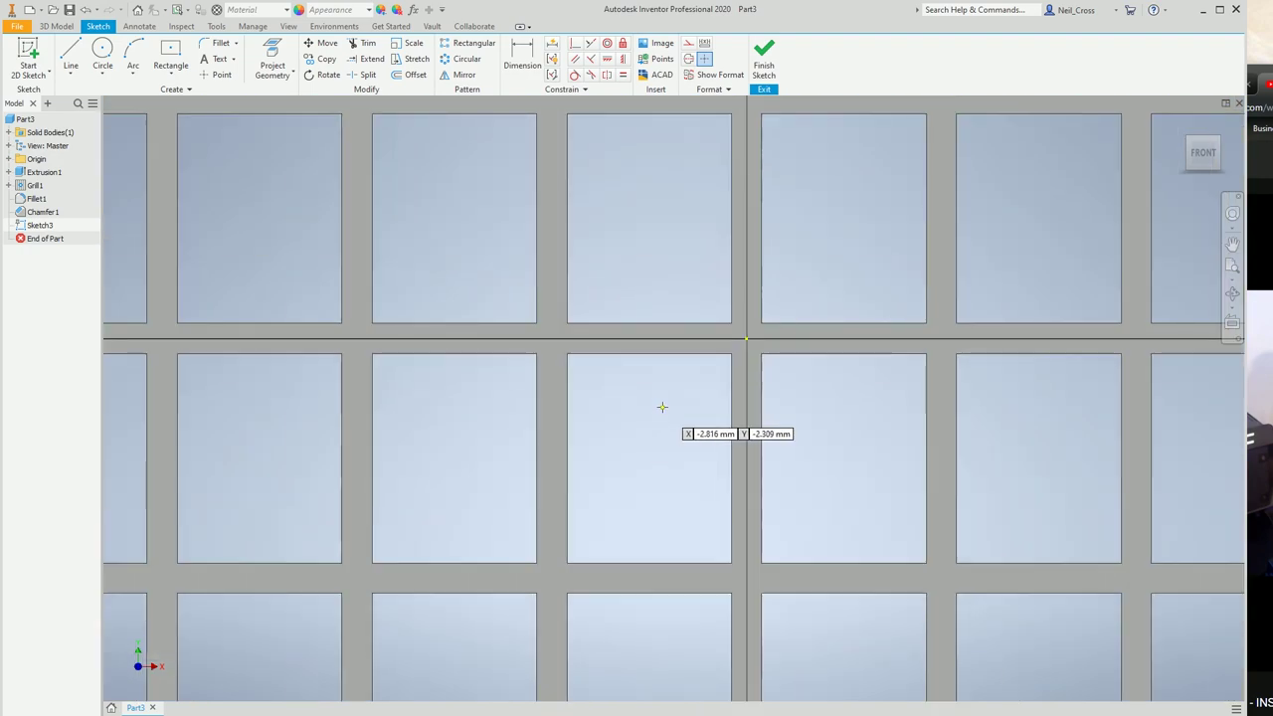
click(744, 339)
scroll(762, 407, down, 5)
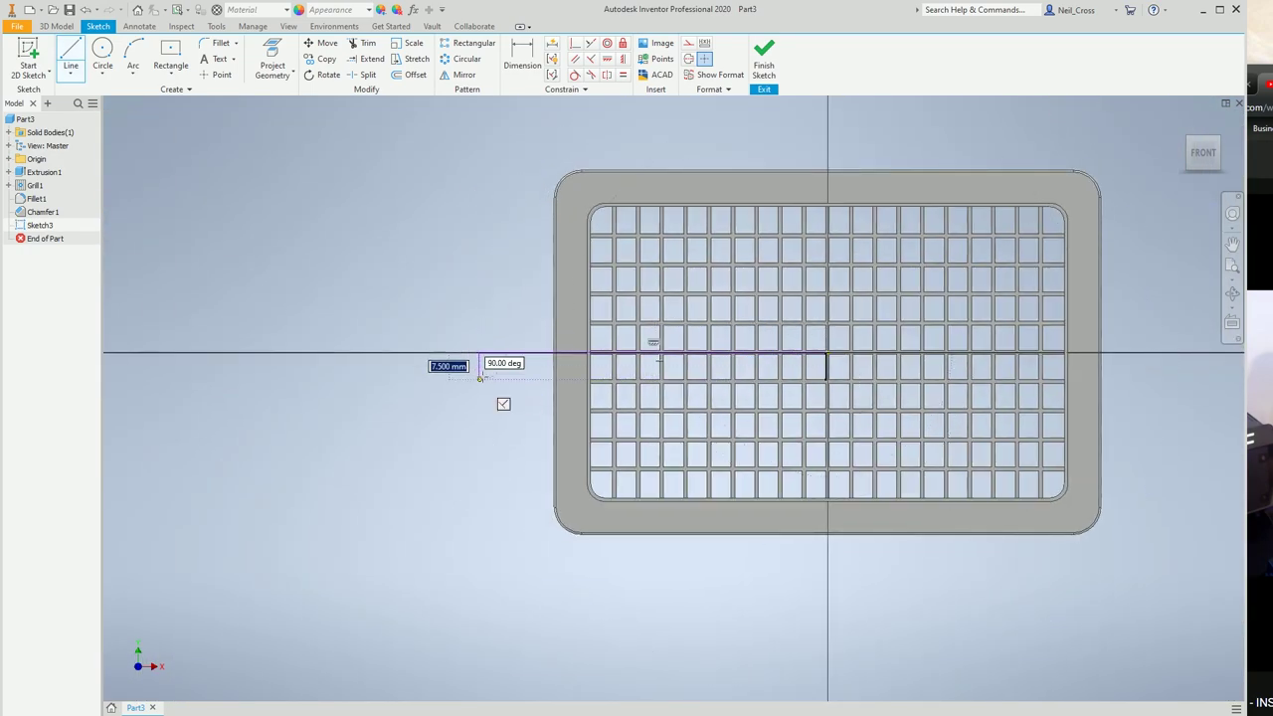
click(478, 350)
key(Escape)
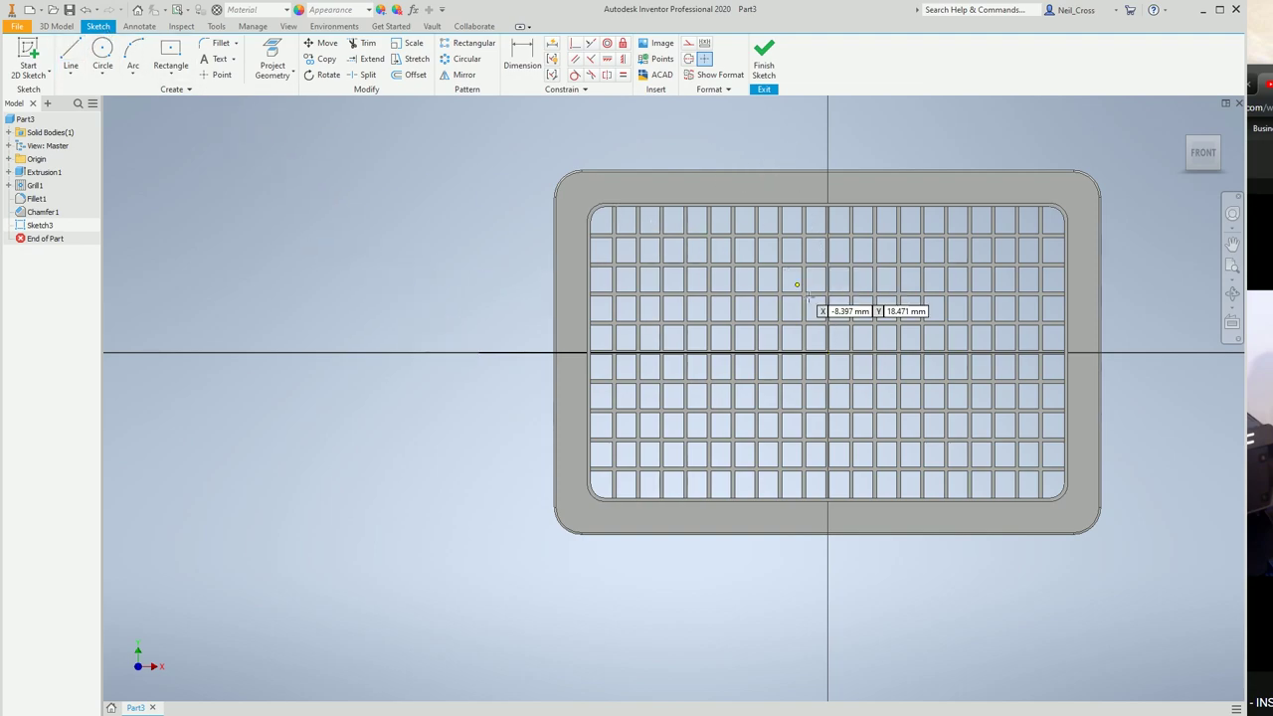
Step: Draw a vertical line about 55 mm long from the origin up past the plate's upper edge and finish the sketch
scroll(825, 328, up, 5)
click(730, 502)
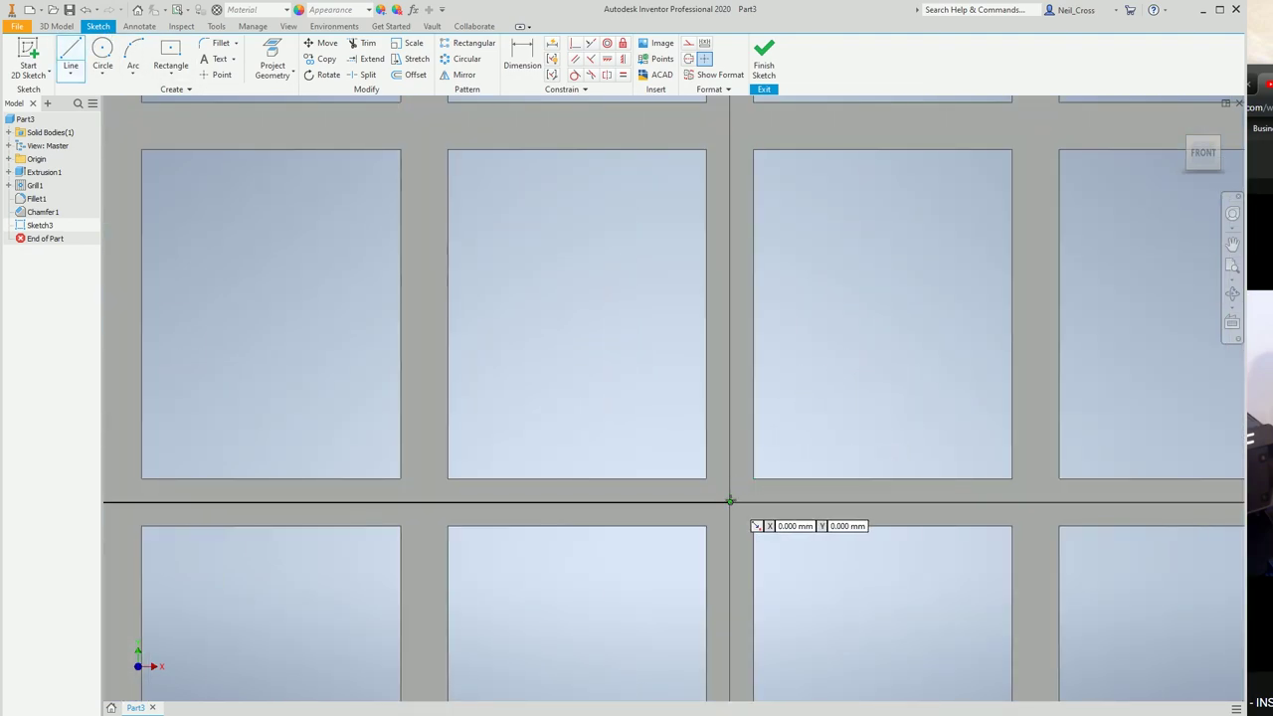
scroll(736, 502, down, 5)
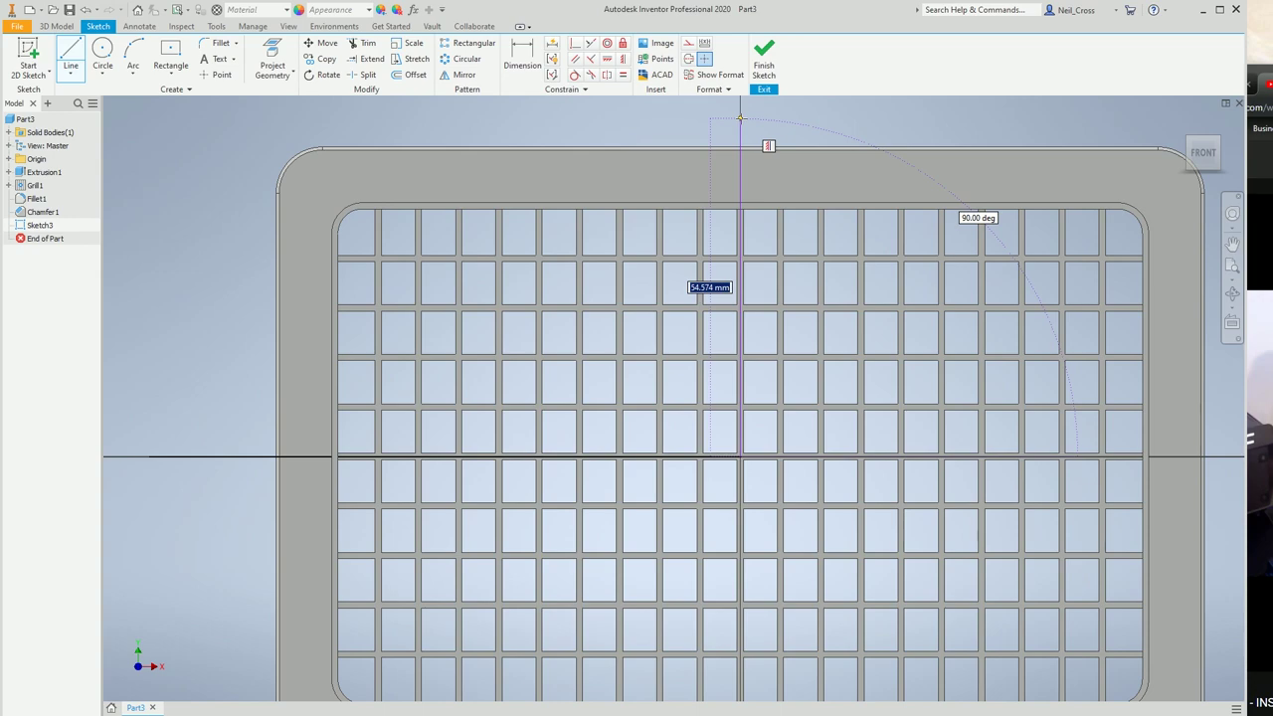
click(740, 120)
key(Escape)
key(Escape)
scroll(635, 406, down, 5)
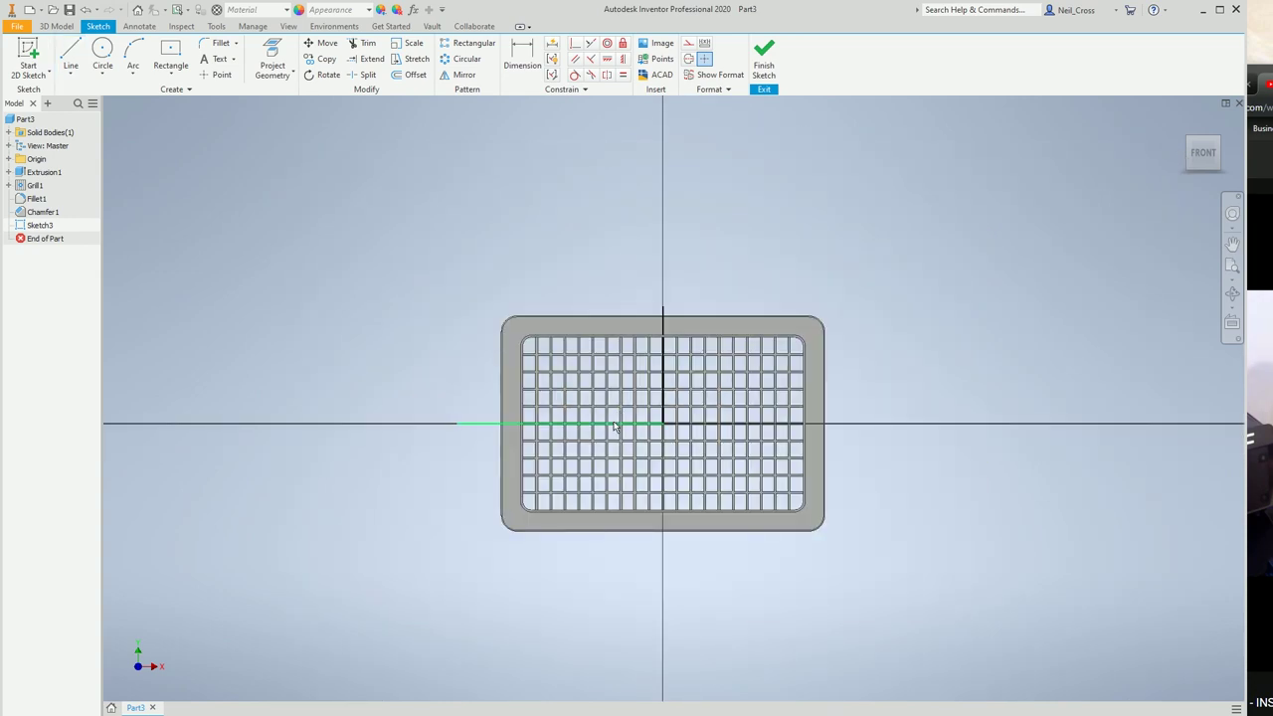
shift+middle_drag(703, 304, 526, 463)
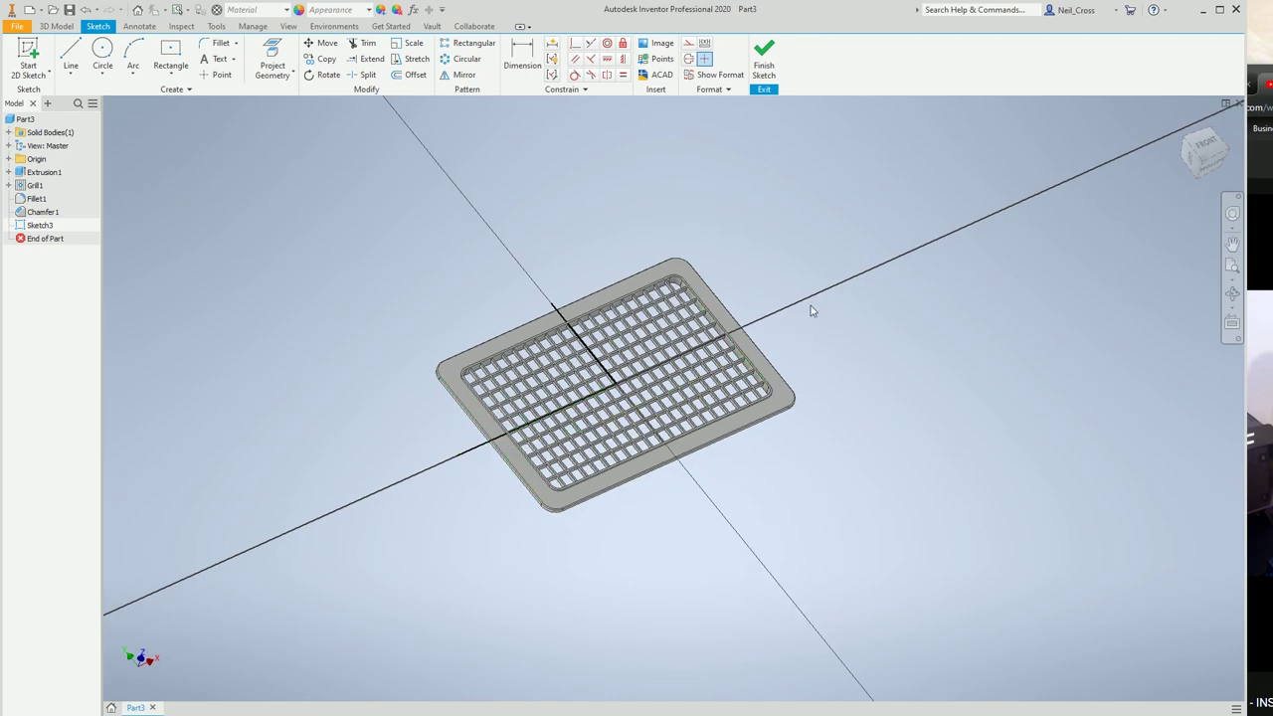
click(764, 58)
Step: Bend the plate on both sides of the horizontal sketch line with a 200 mm radius and 90° angle, reversing the bend direction
click(353, 89)
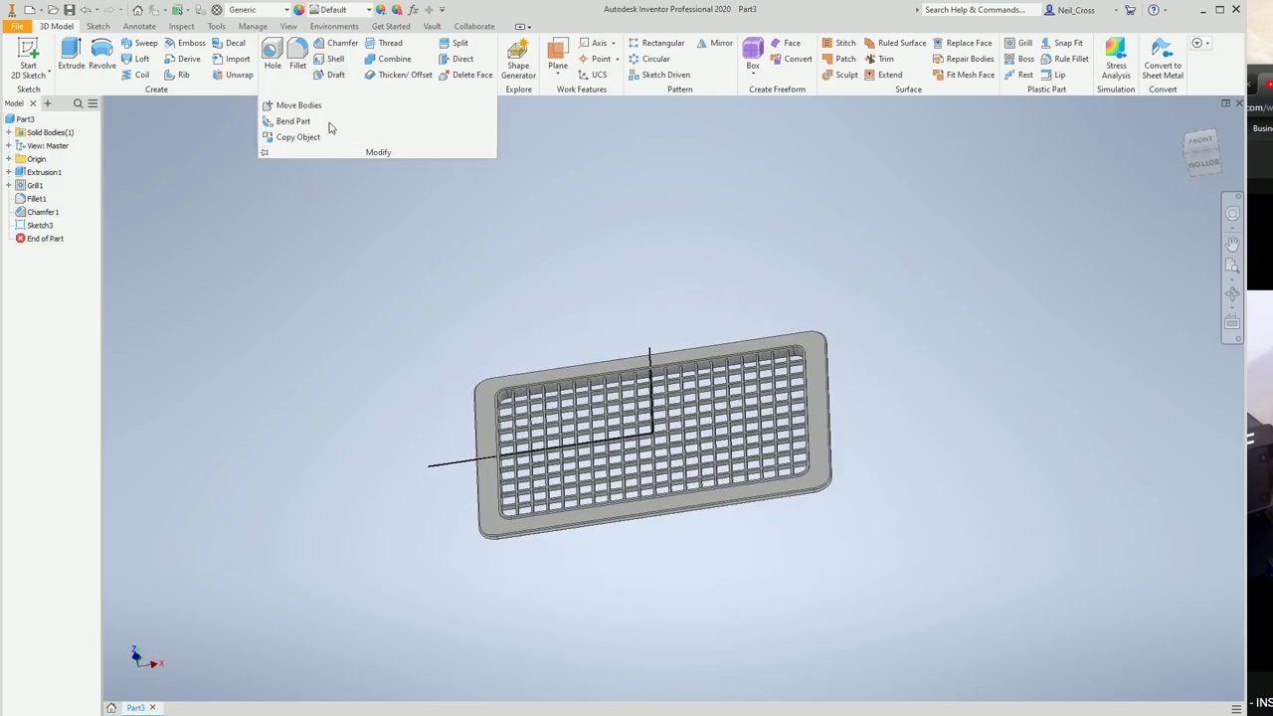
click(293, 120)
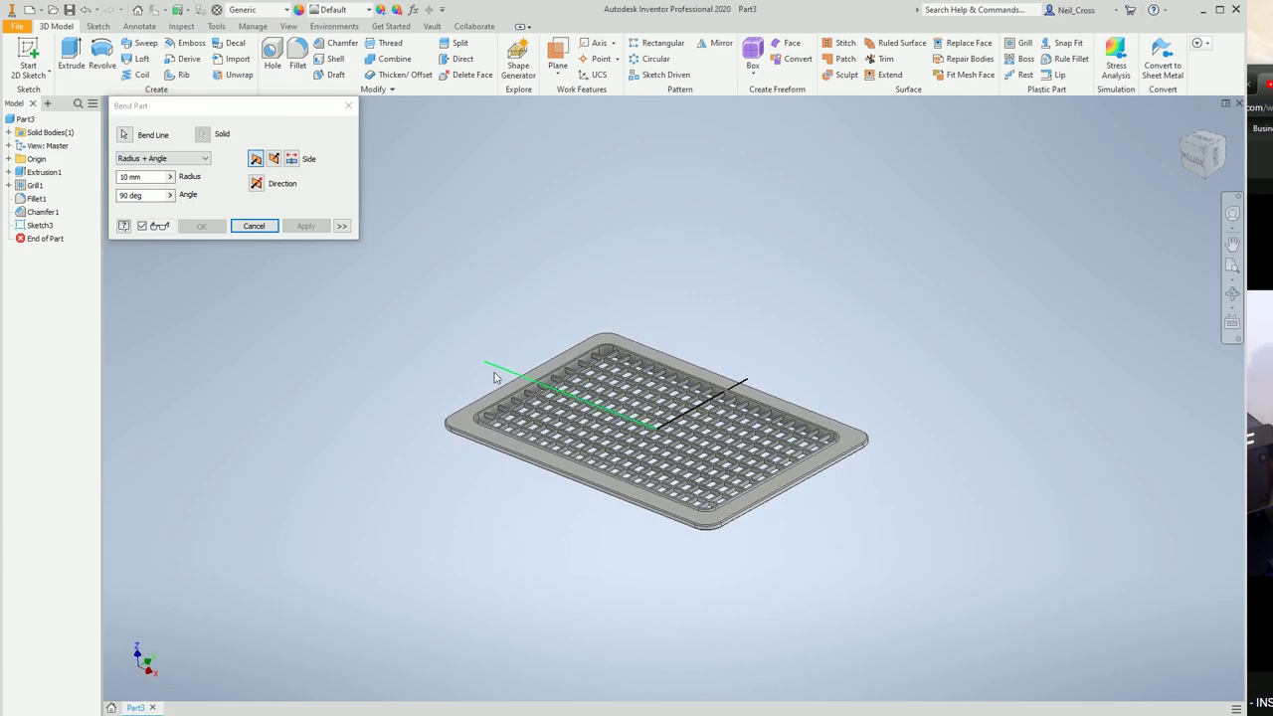
click(494, 377)
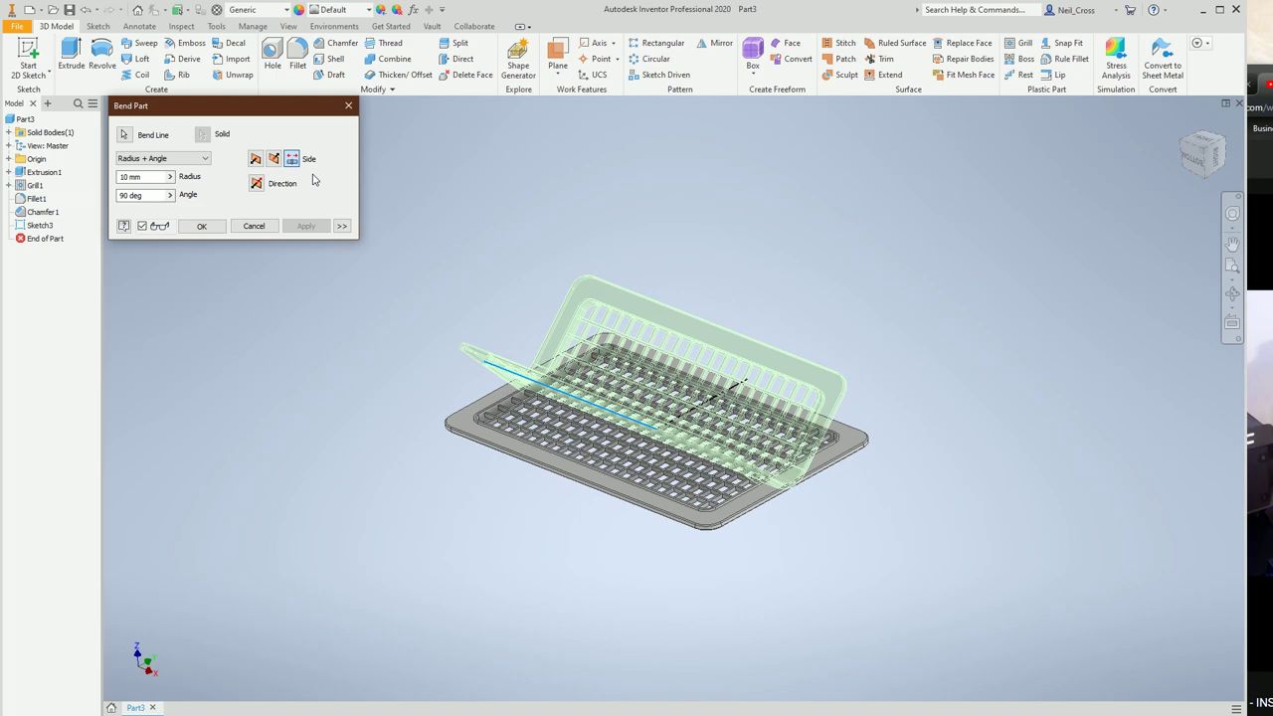
click(257, 184)
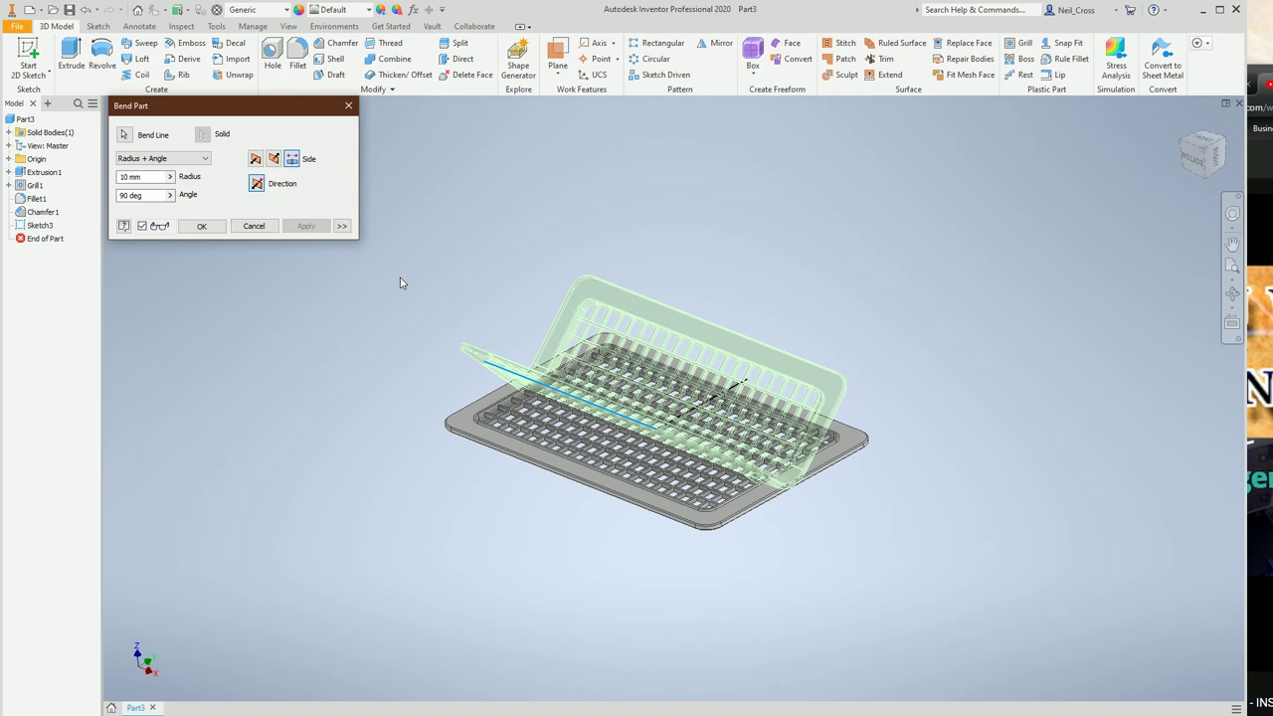
double_click(127, 176)
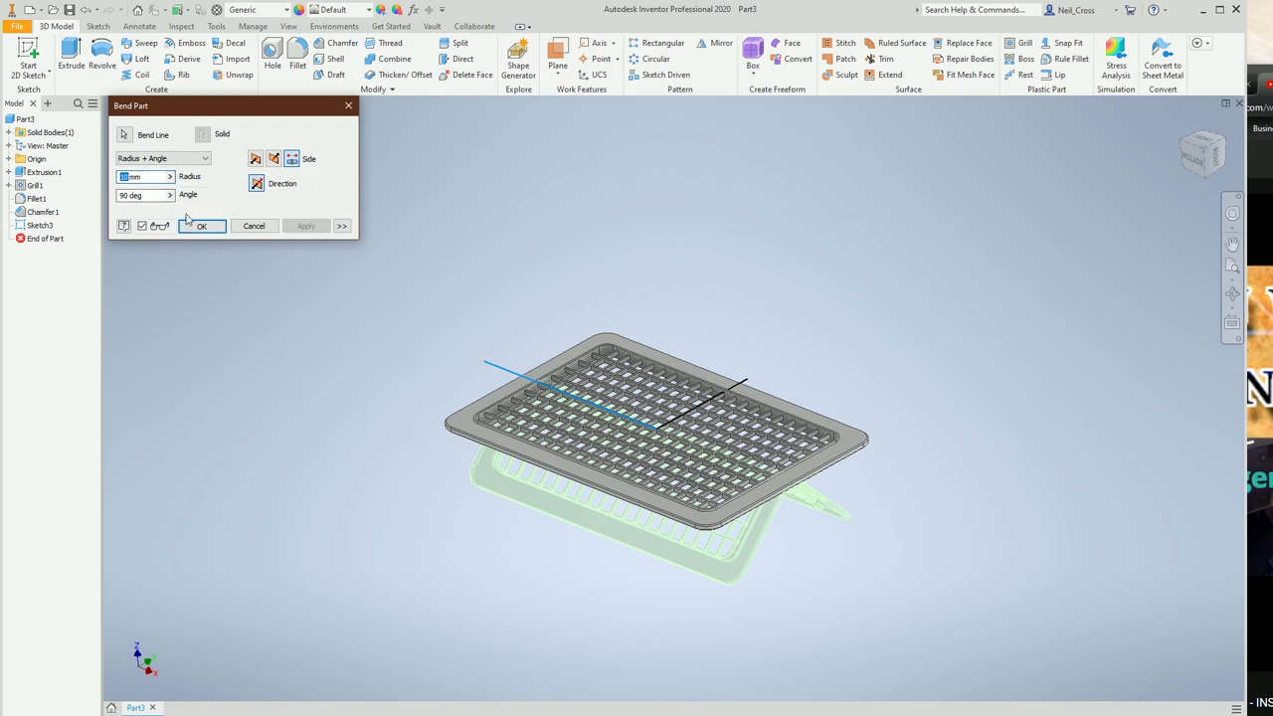
text(20)
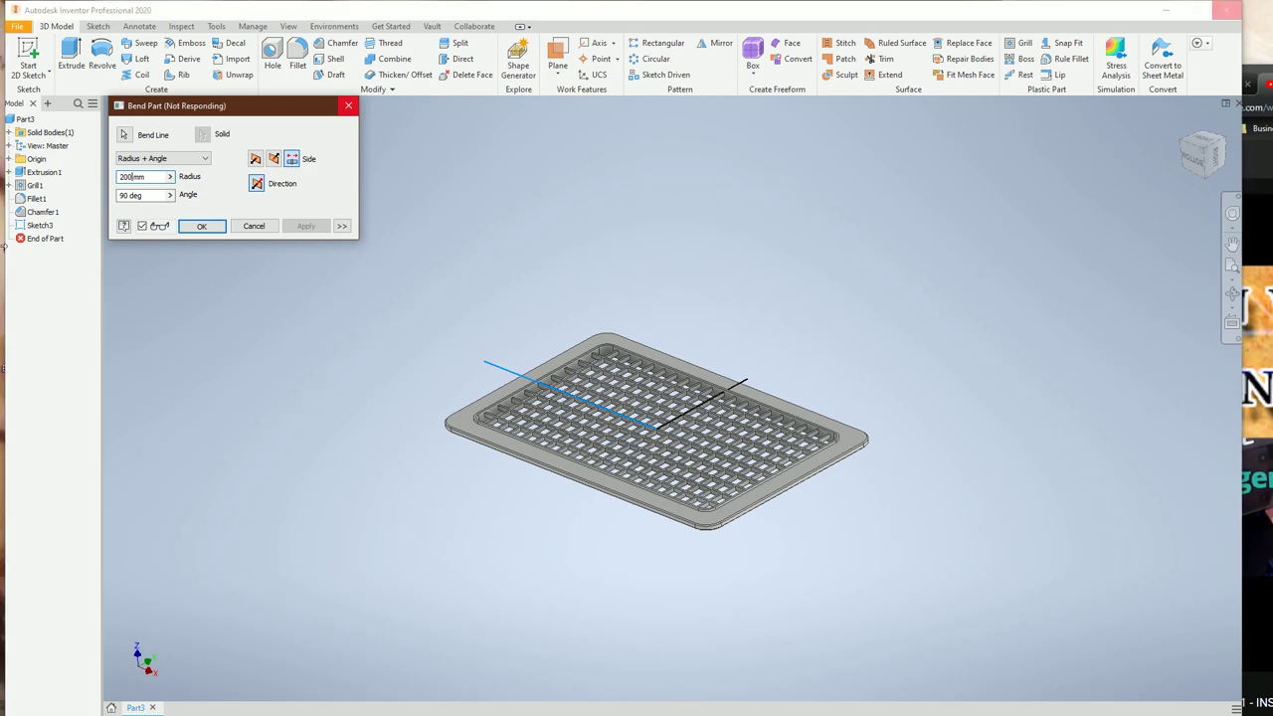
click(4, 203)
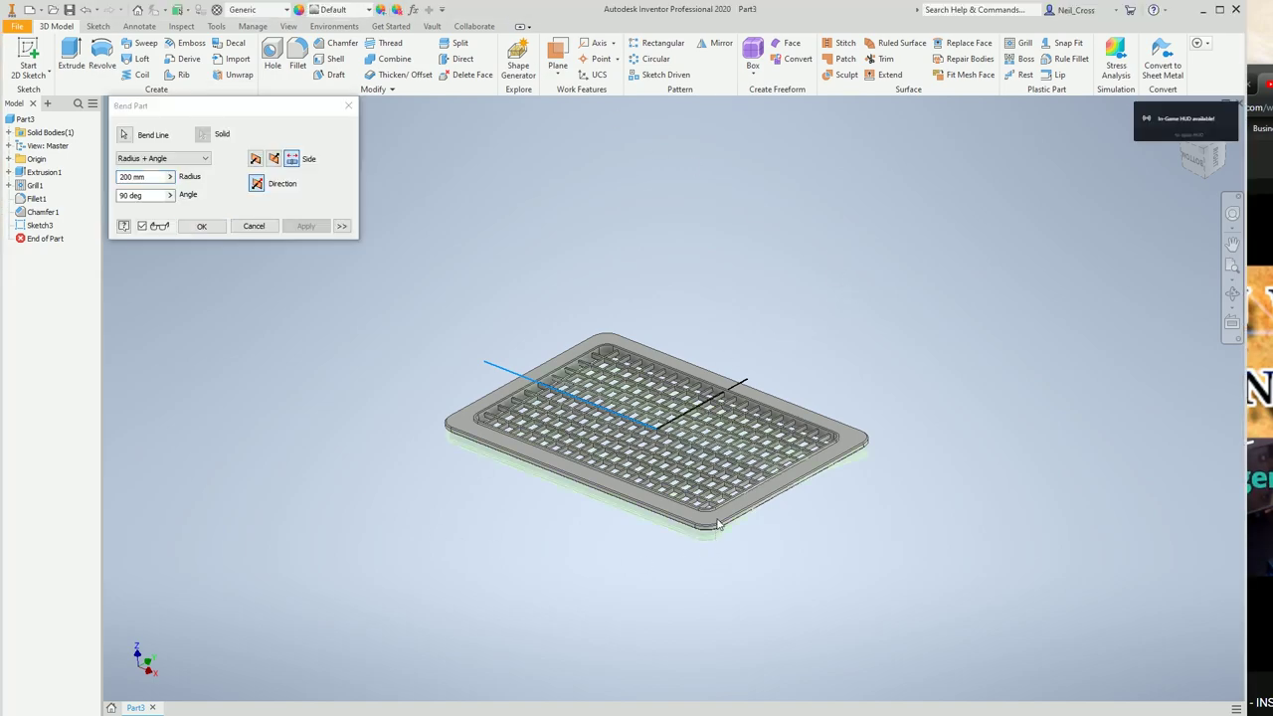
click(130, 196)
double_click(130, 196)
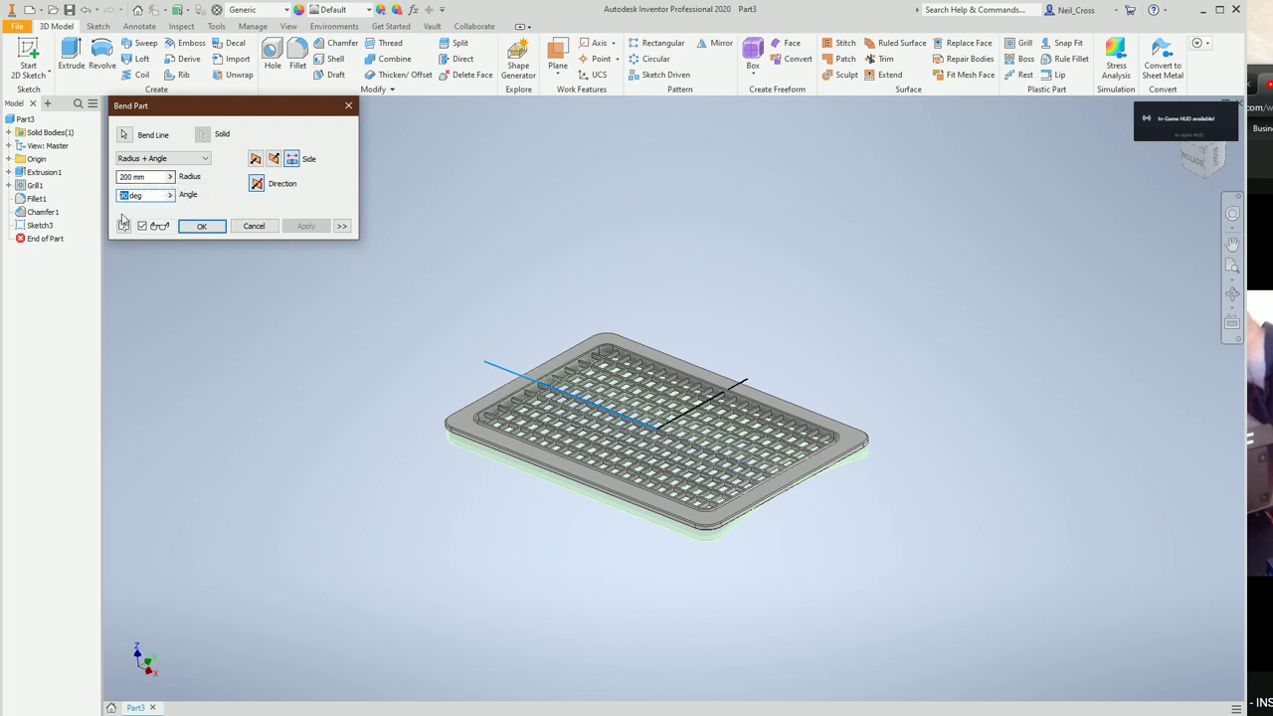
click(201, 225)
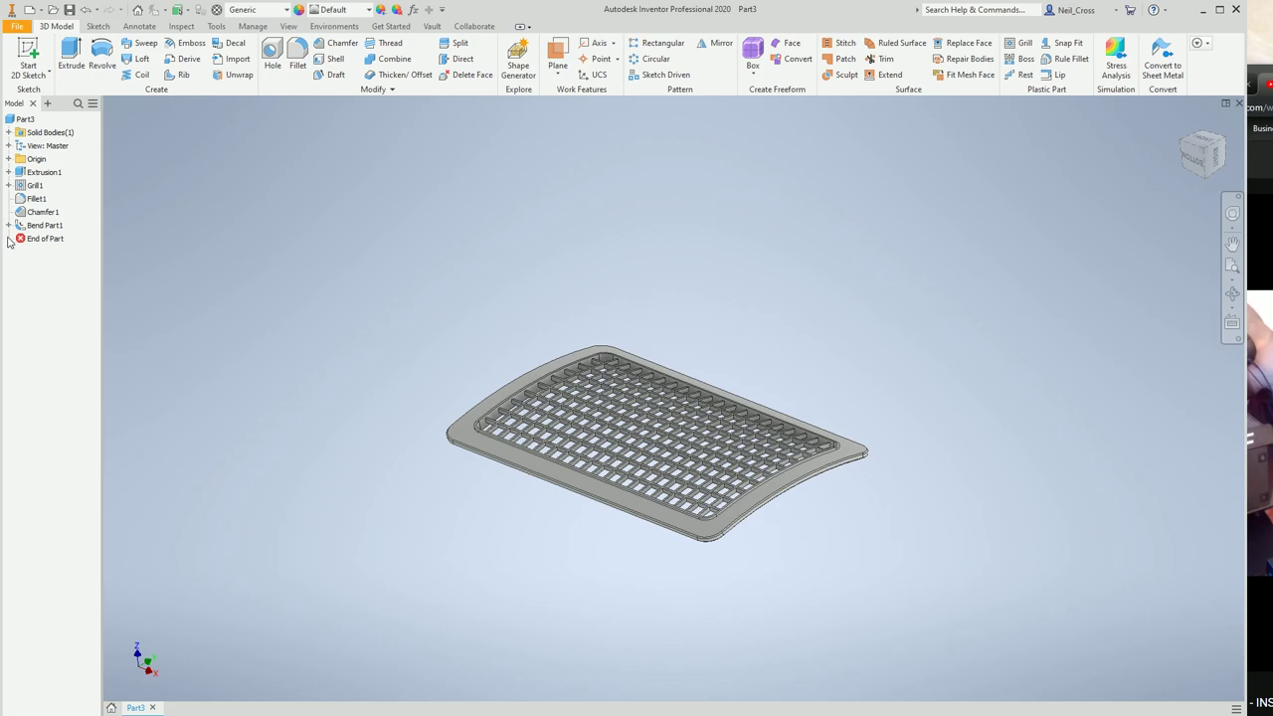
Step: Share the first bend's sketch so its lines can be reused by another feature
click(8, 224)
right_click(48, 239)
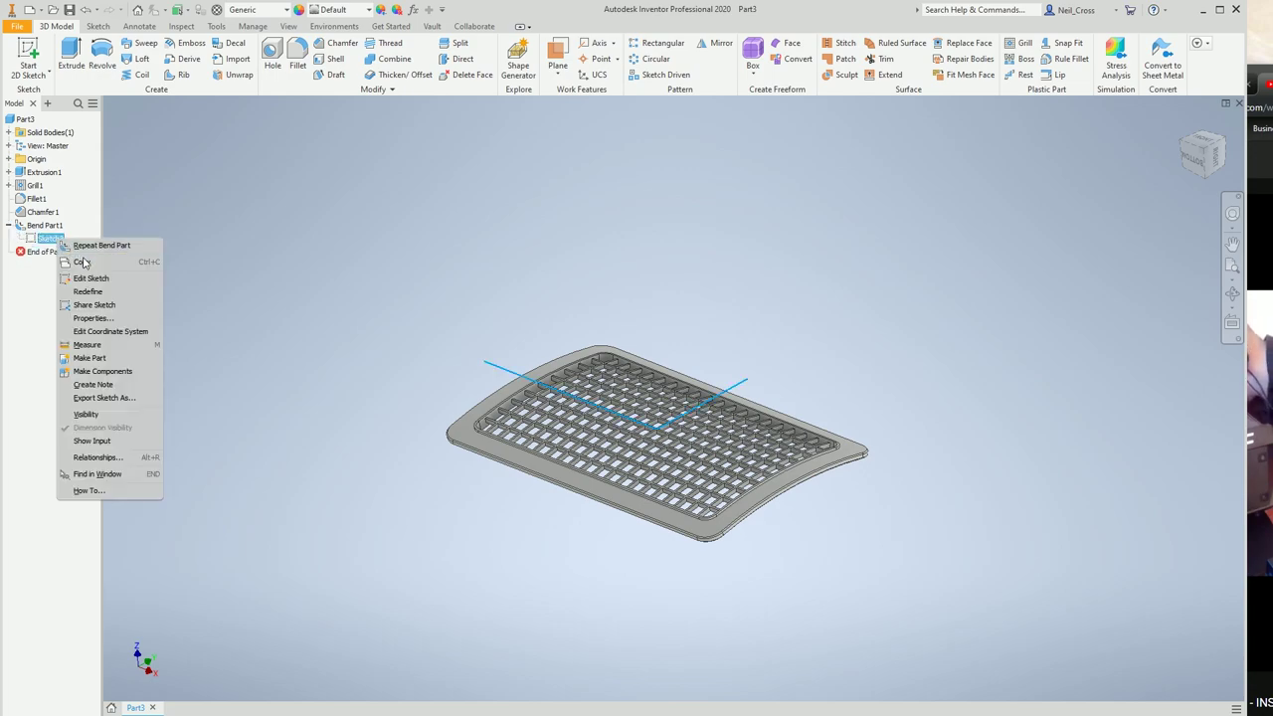
click(107, 308)
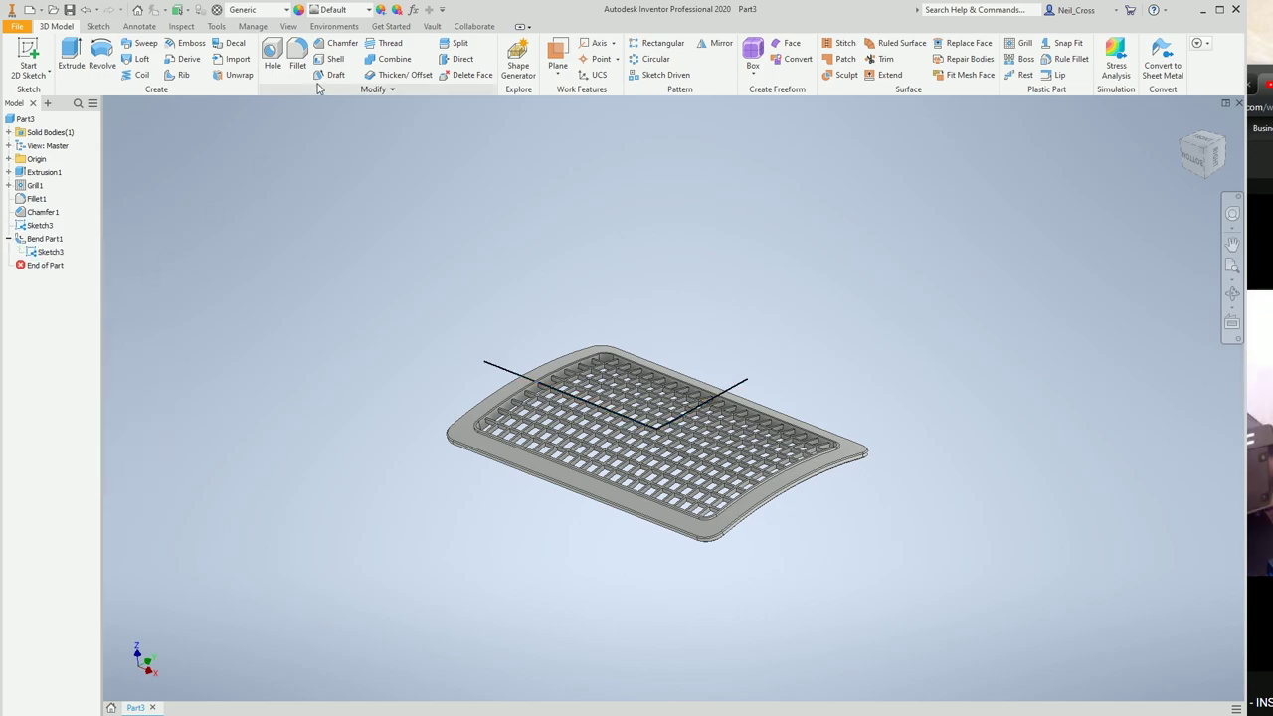
Step: Bend the plate on both sides of the vertical sketch line with a 300 mm radius and 90° angle
click(343, 93)
click(301, 126)
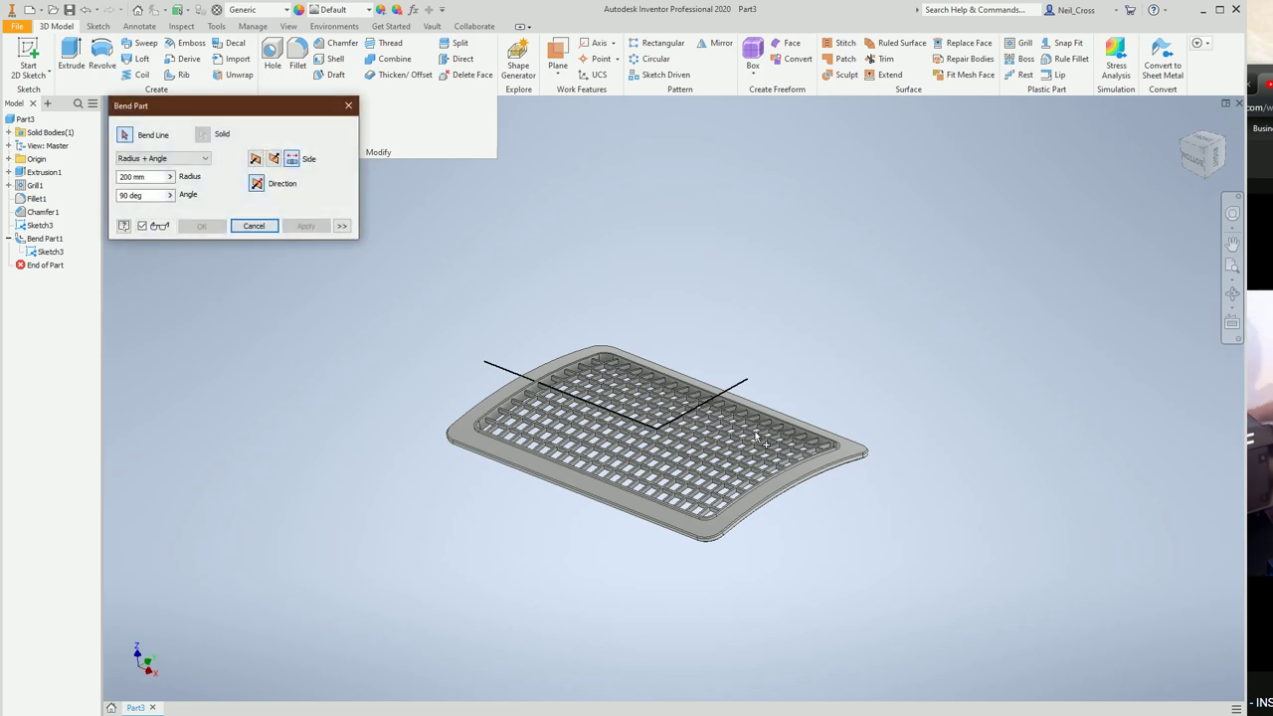
click(744, 386)
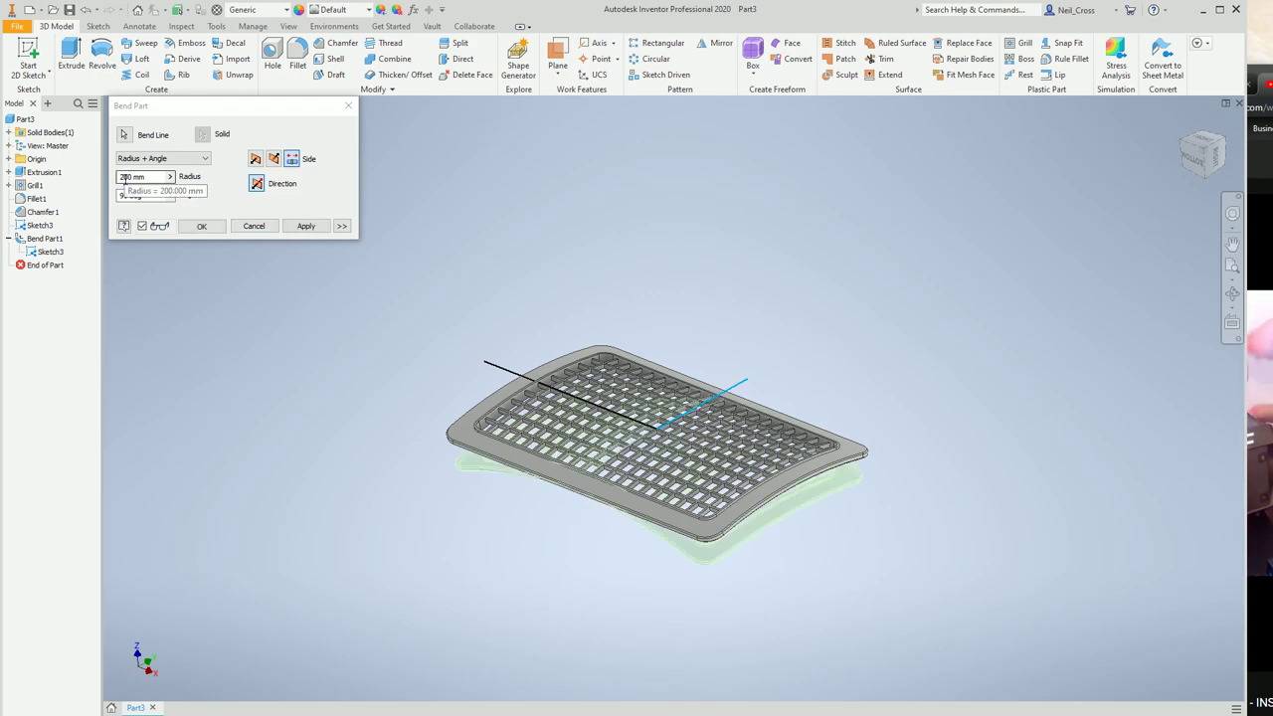
drag(125, 177, 109, 180)
text(3)
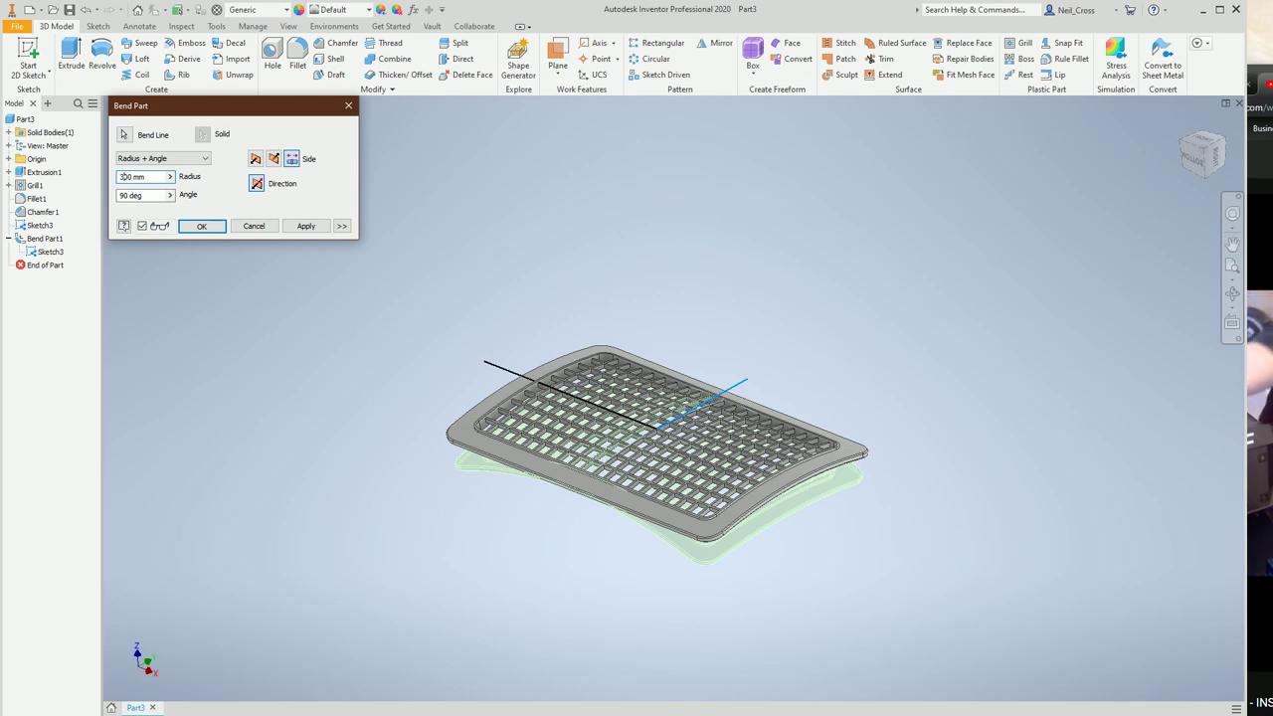
click(202, 225)
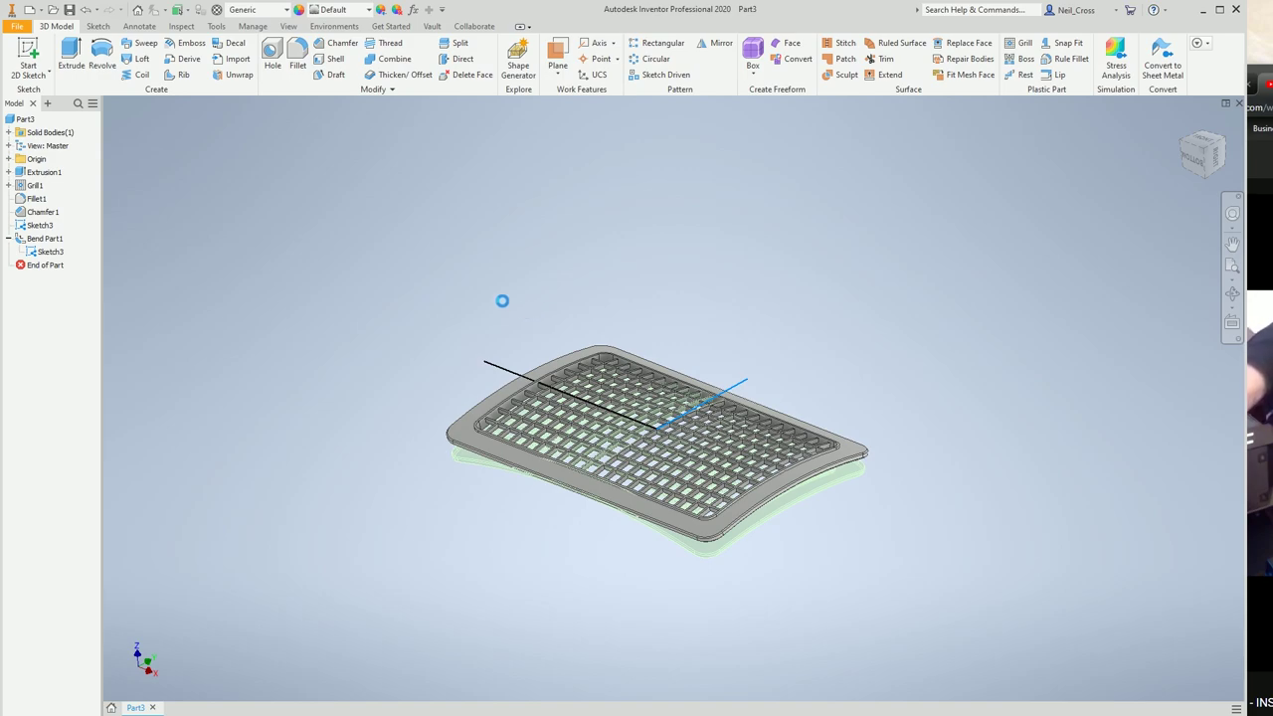
Step: Assign Stainless Steel as the part's material and hide the shared bend-line sketch
click(267, 12)
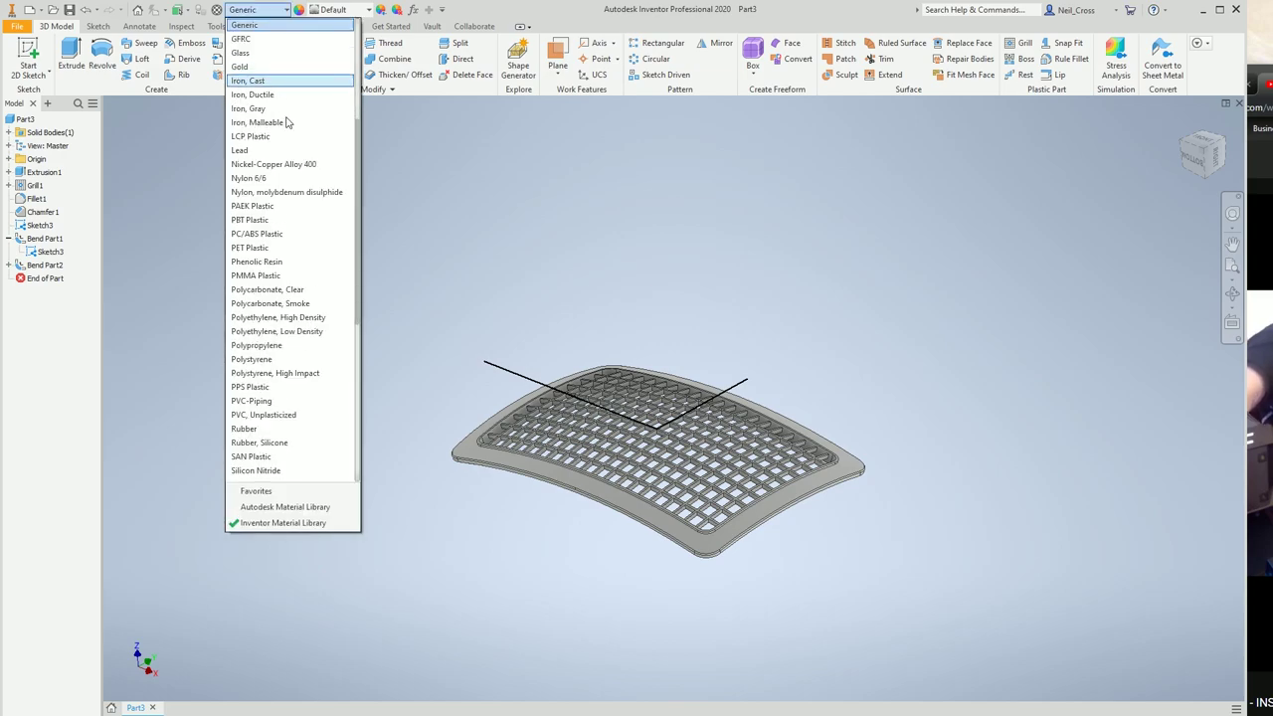
scroll(283, 376, down, 2)
click(284, 425)
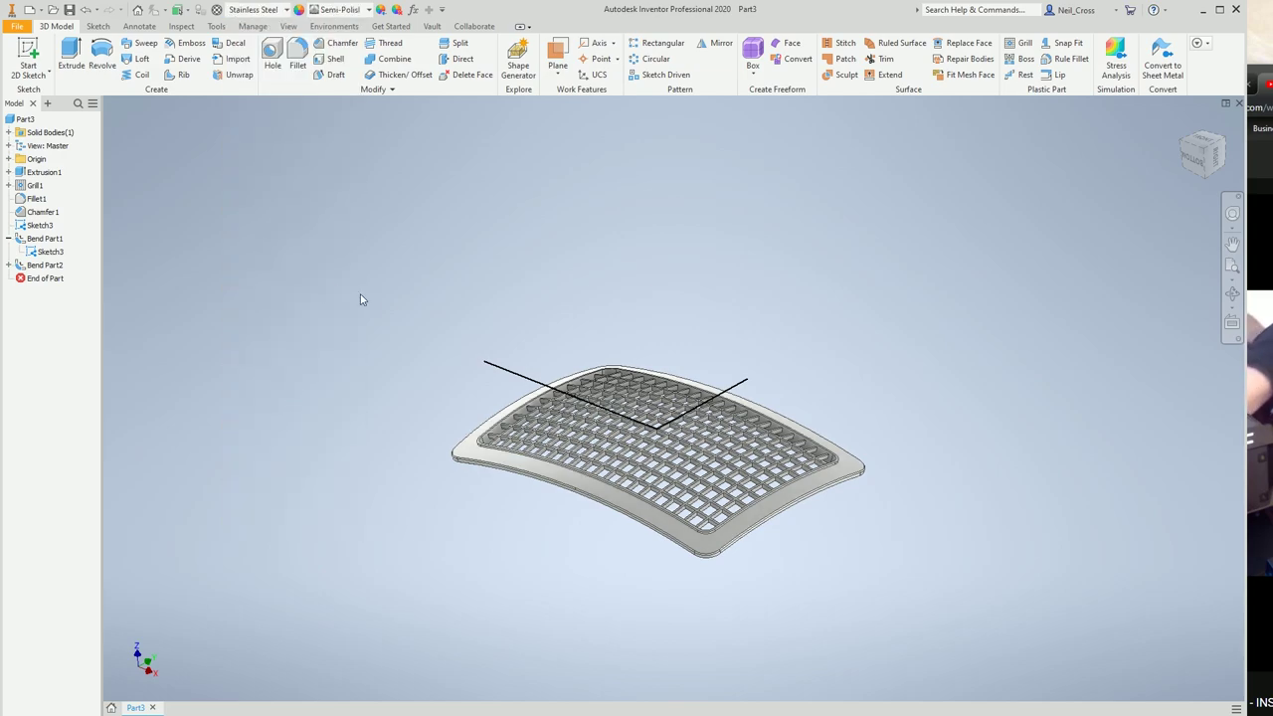
right_click(47, 253)
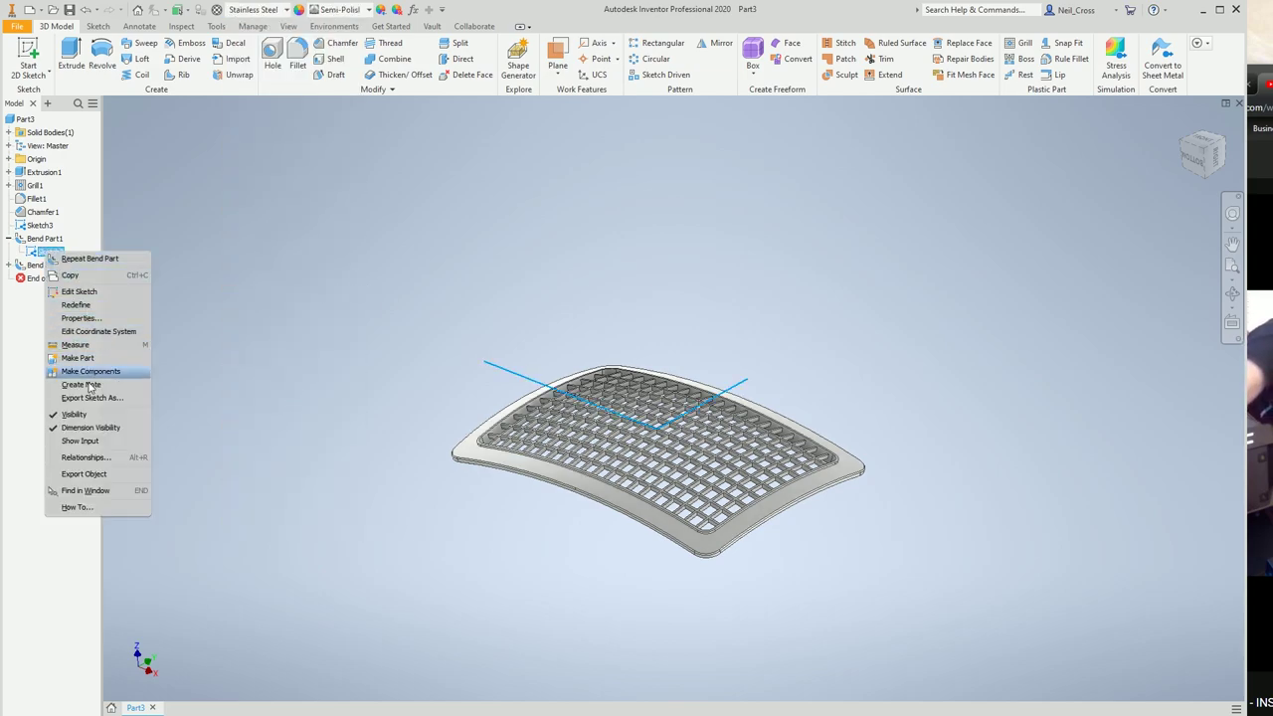
click(74, 413)
Step: Update the part's physical properties to check the mass of the bent grille, and close the properties
right_click(25, 119)
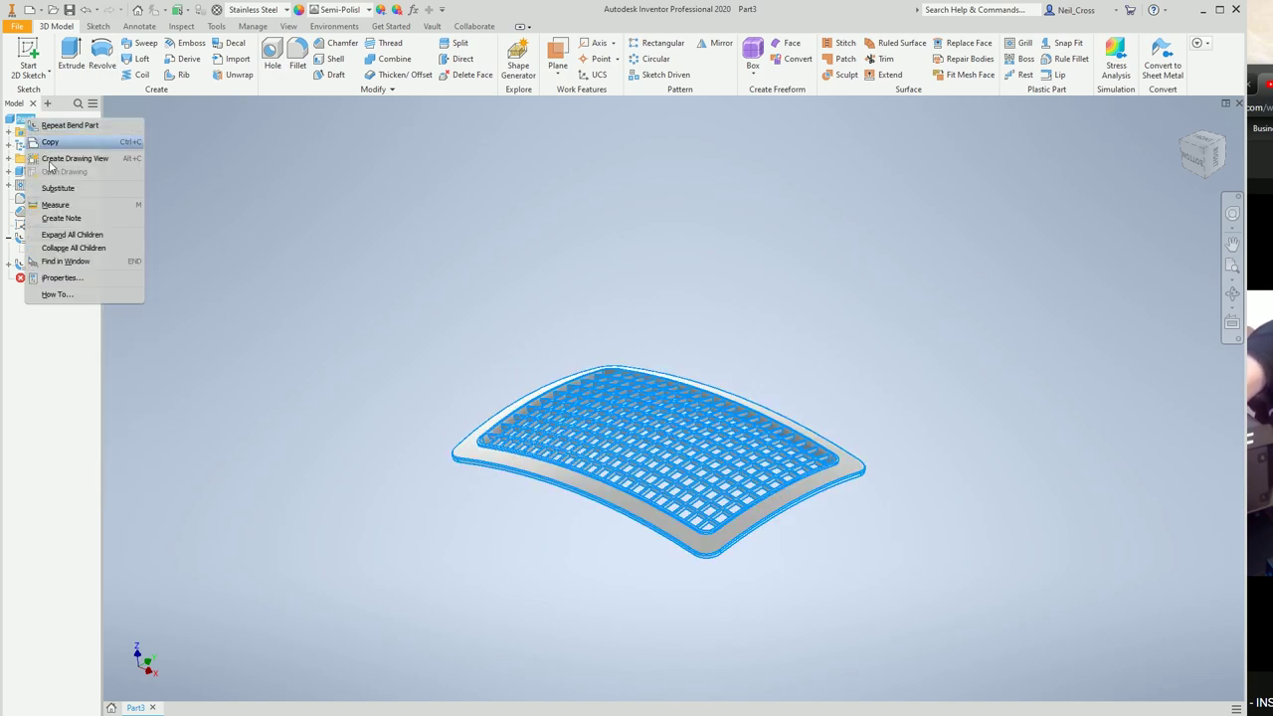
click(61, 277)
click(734, 234)
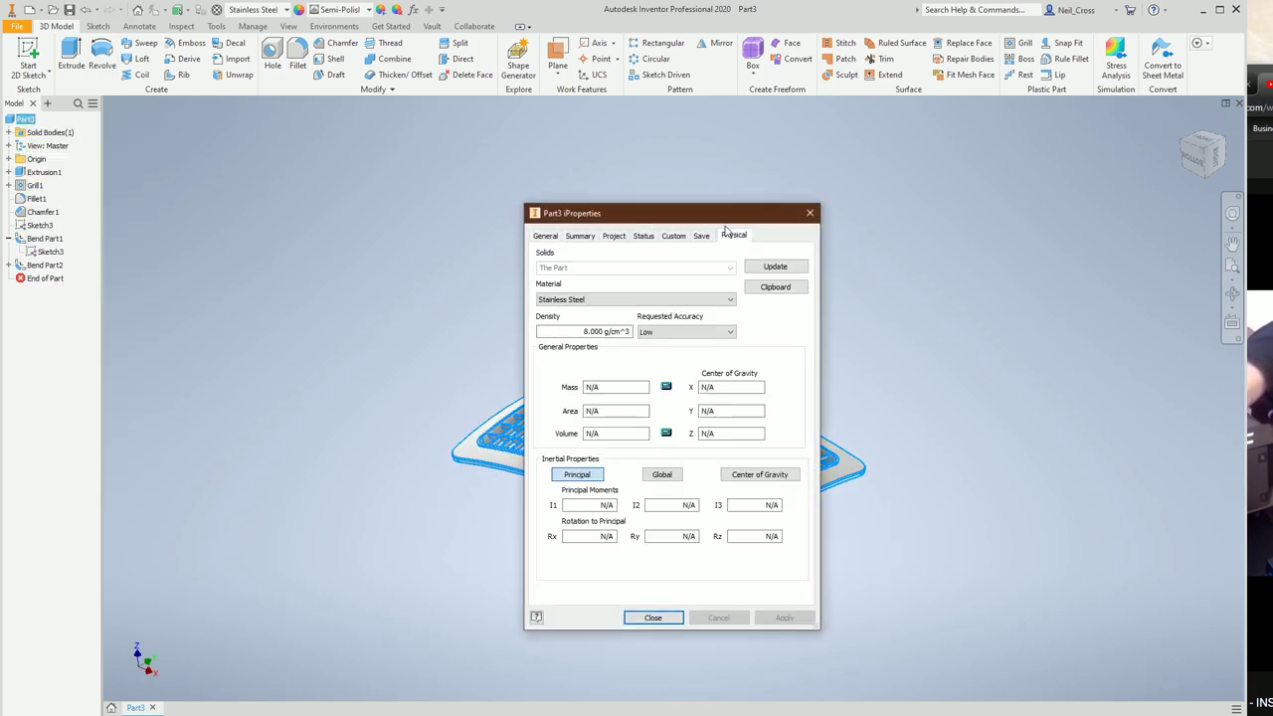
click(764, 263)
drag(731, 209, 427, 162)
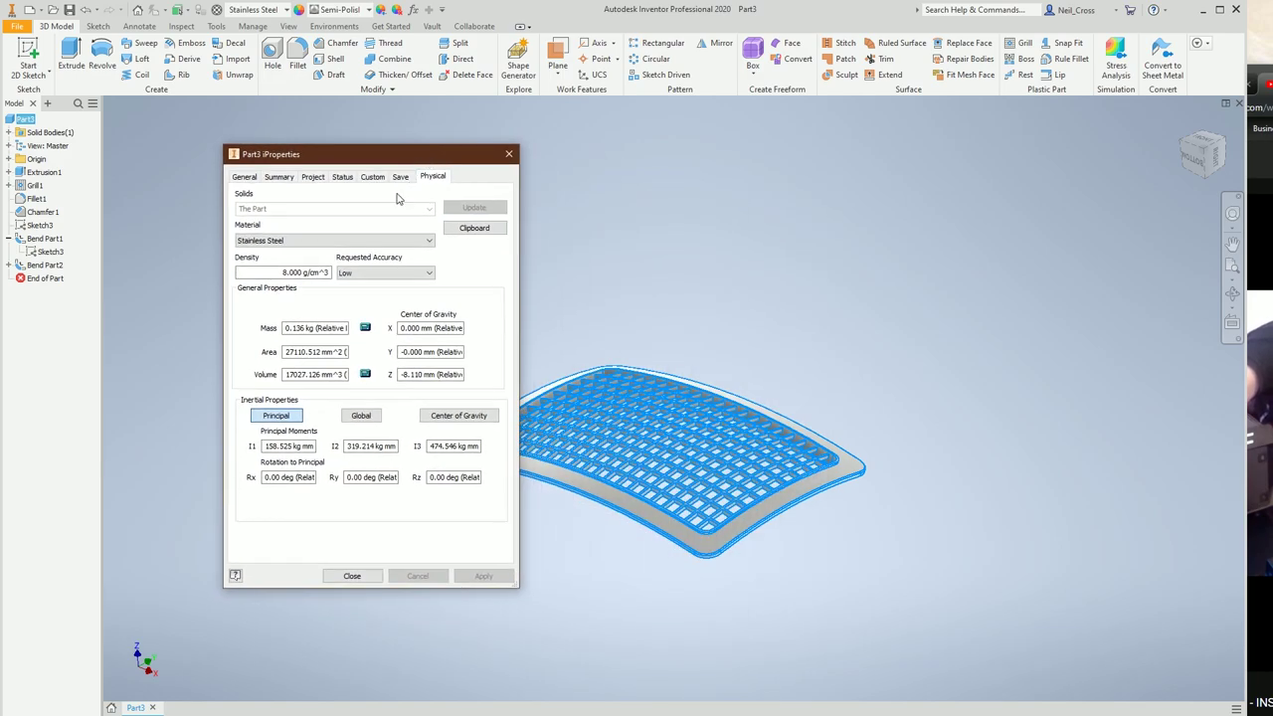
click(294, 328)
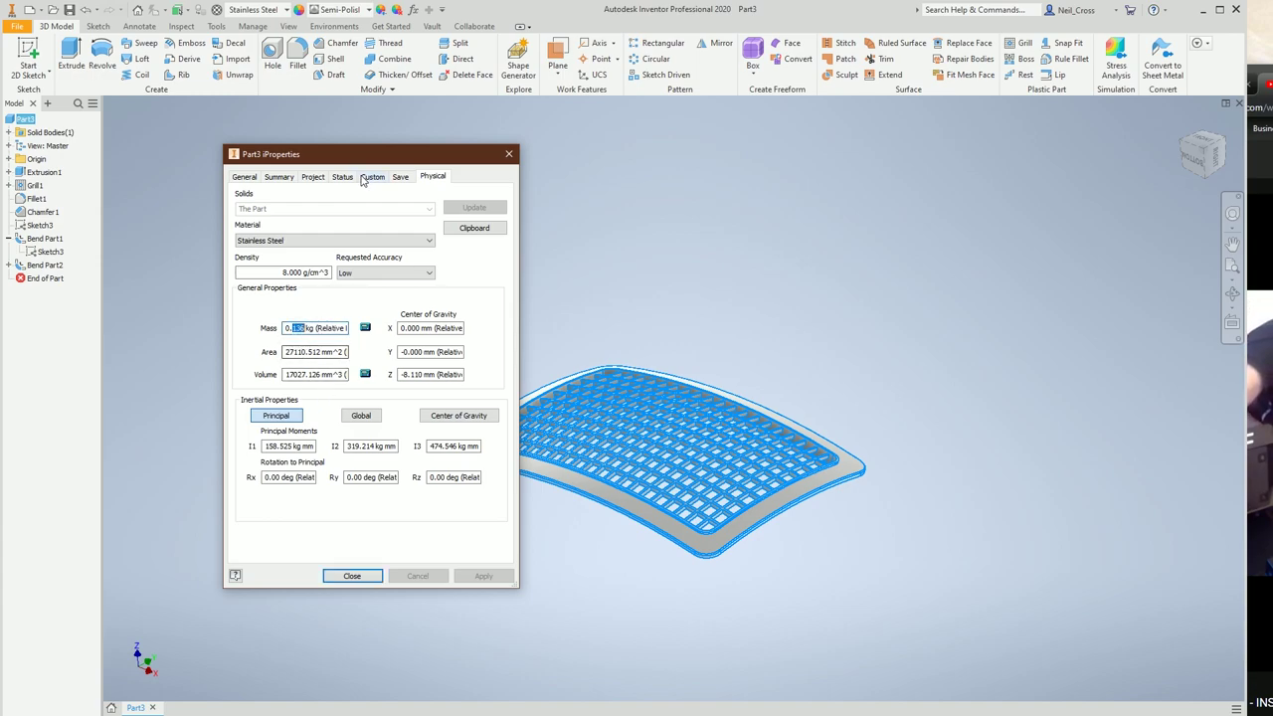
drag(372, 154, 275, 97)
click(409, 98)
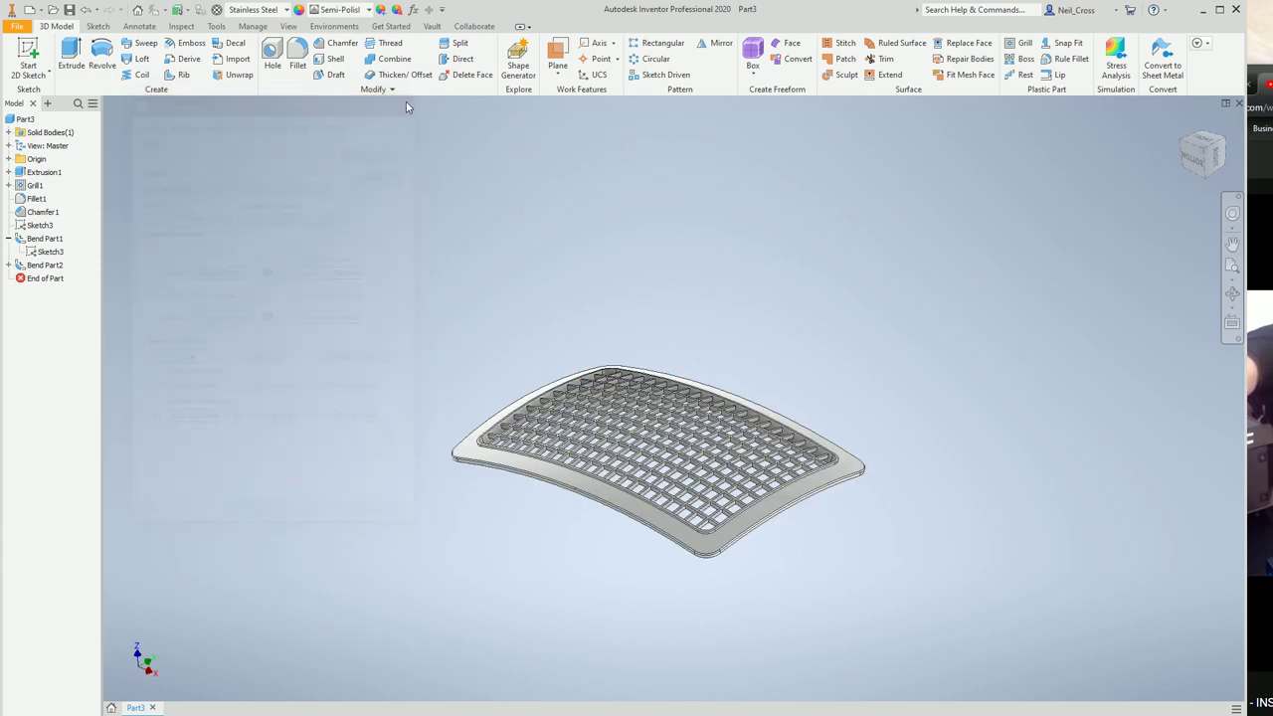
scroll(777, 373, down, 1)
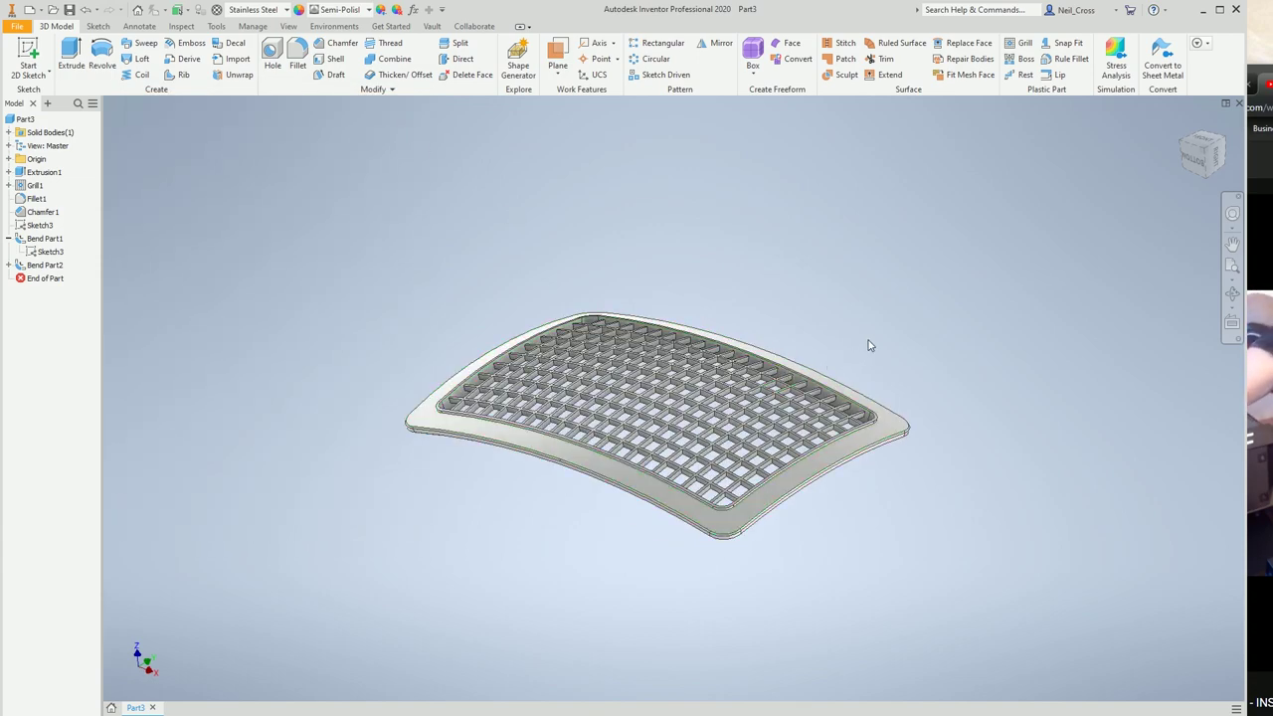